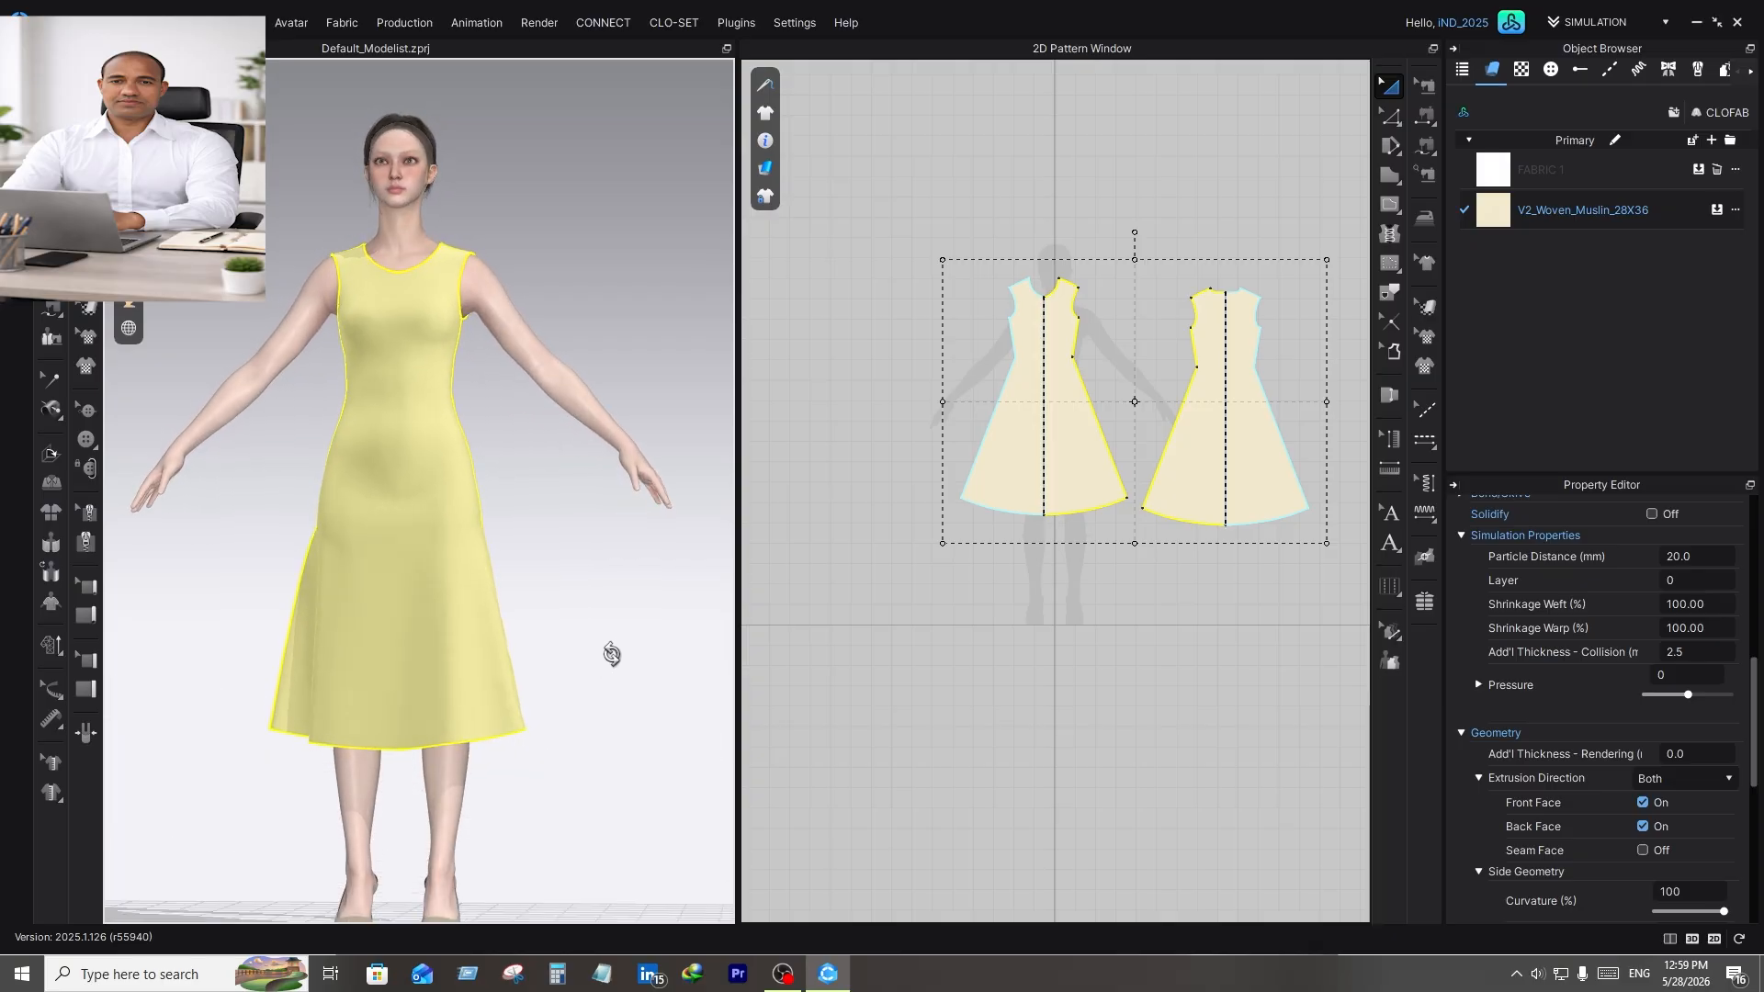
Change the front base color of the V2_Woven_Muslin_28X36 fabric to olive 999362 and apply it
mouse_move(634, 713)
right_down()
mouse_move(713, 696)
mouse_move(602, 713)
right_up()
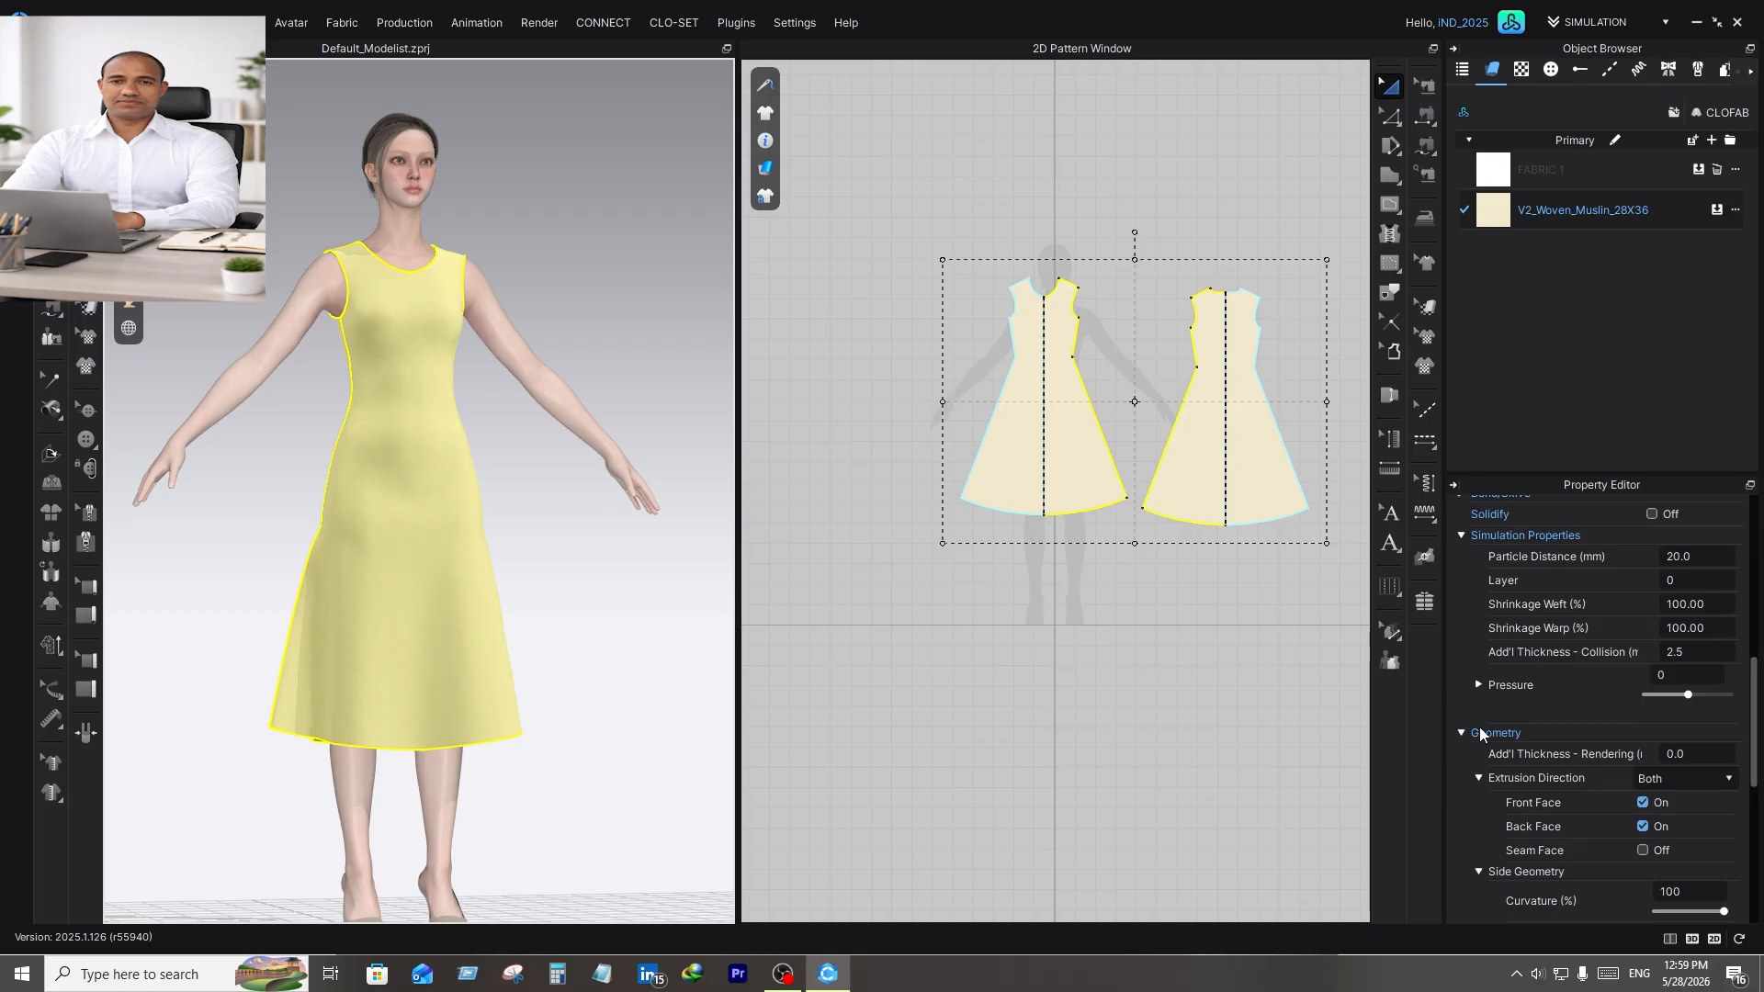
click(1495, 219)
scroll(1591, 652, down, 2)
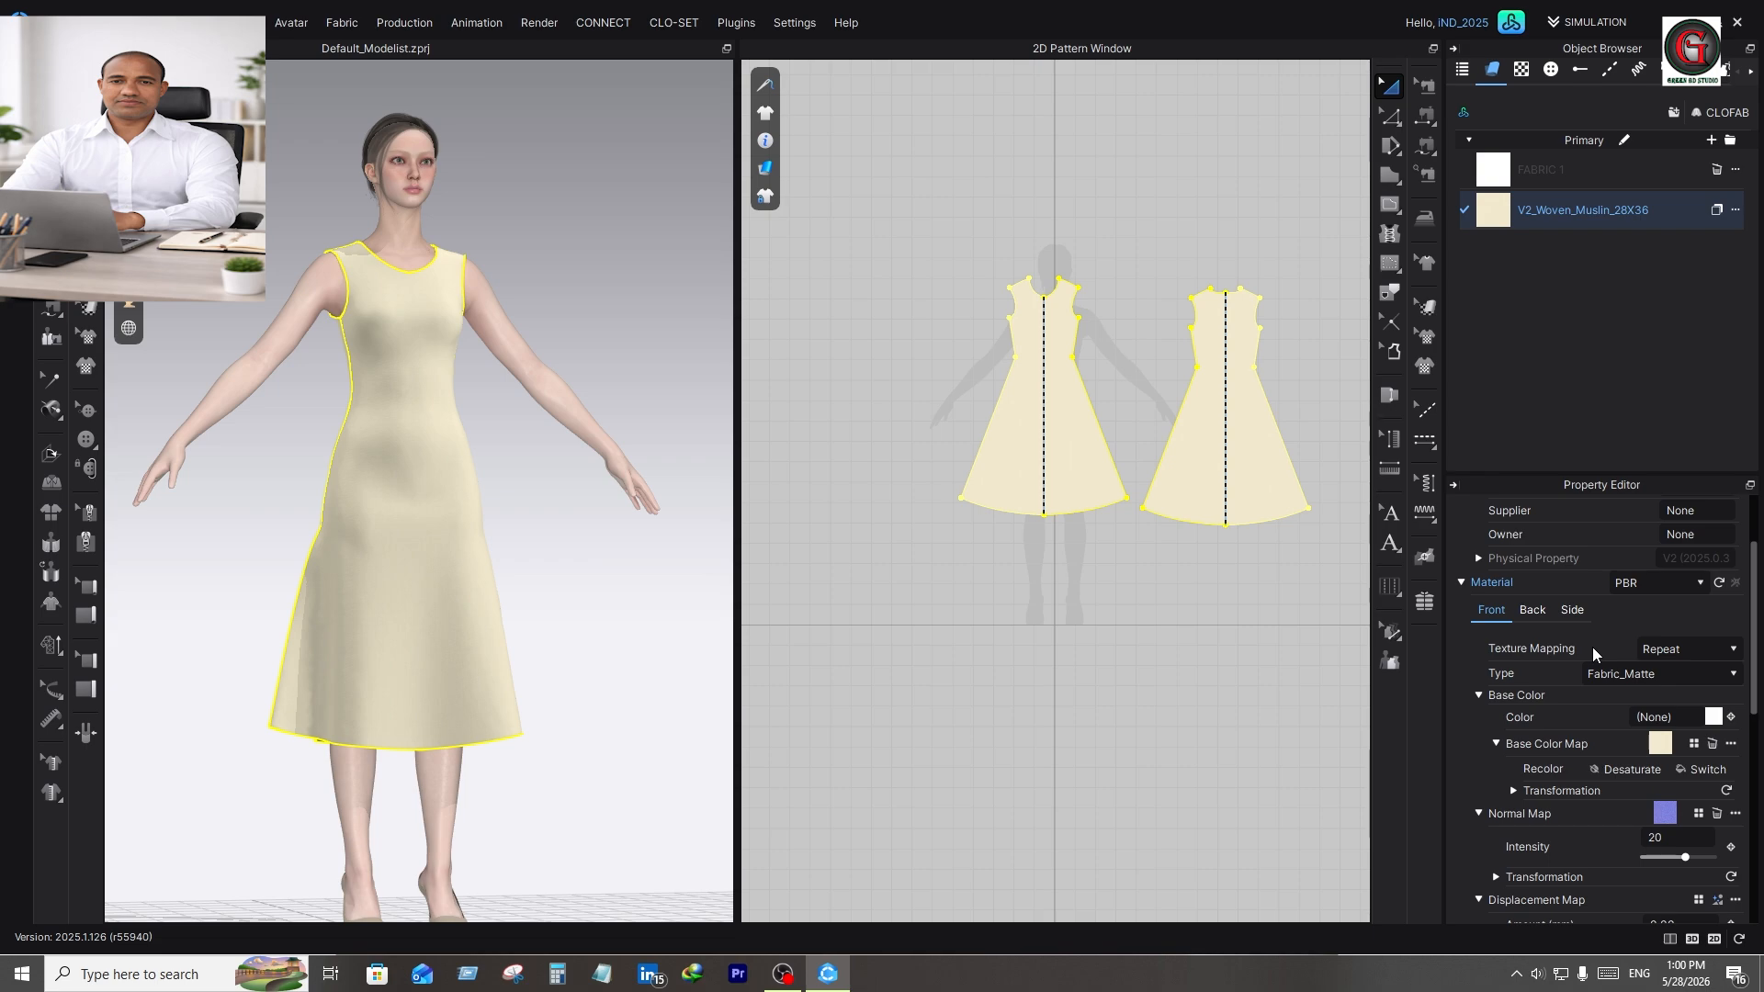
scroll(1592, 653, down, 1)
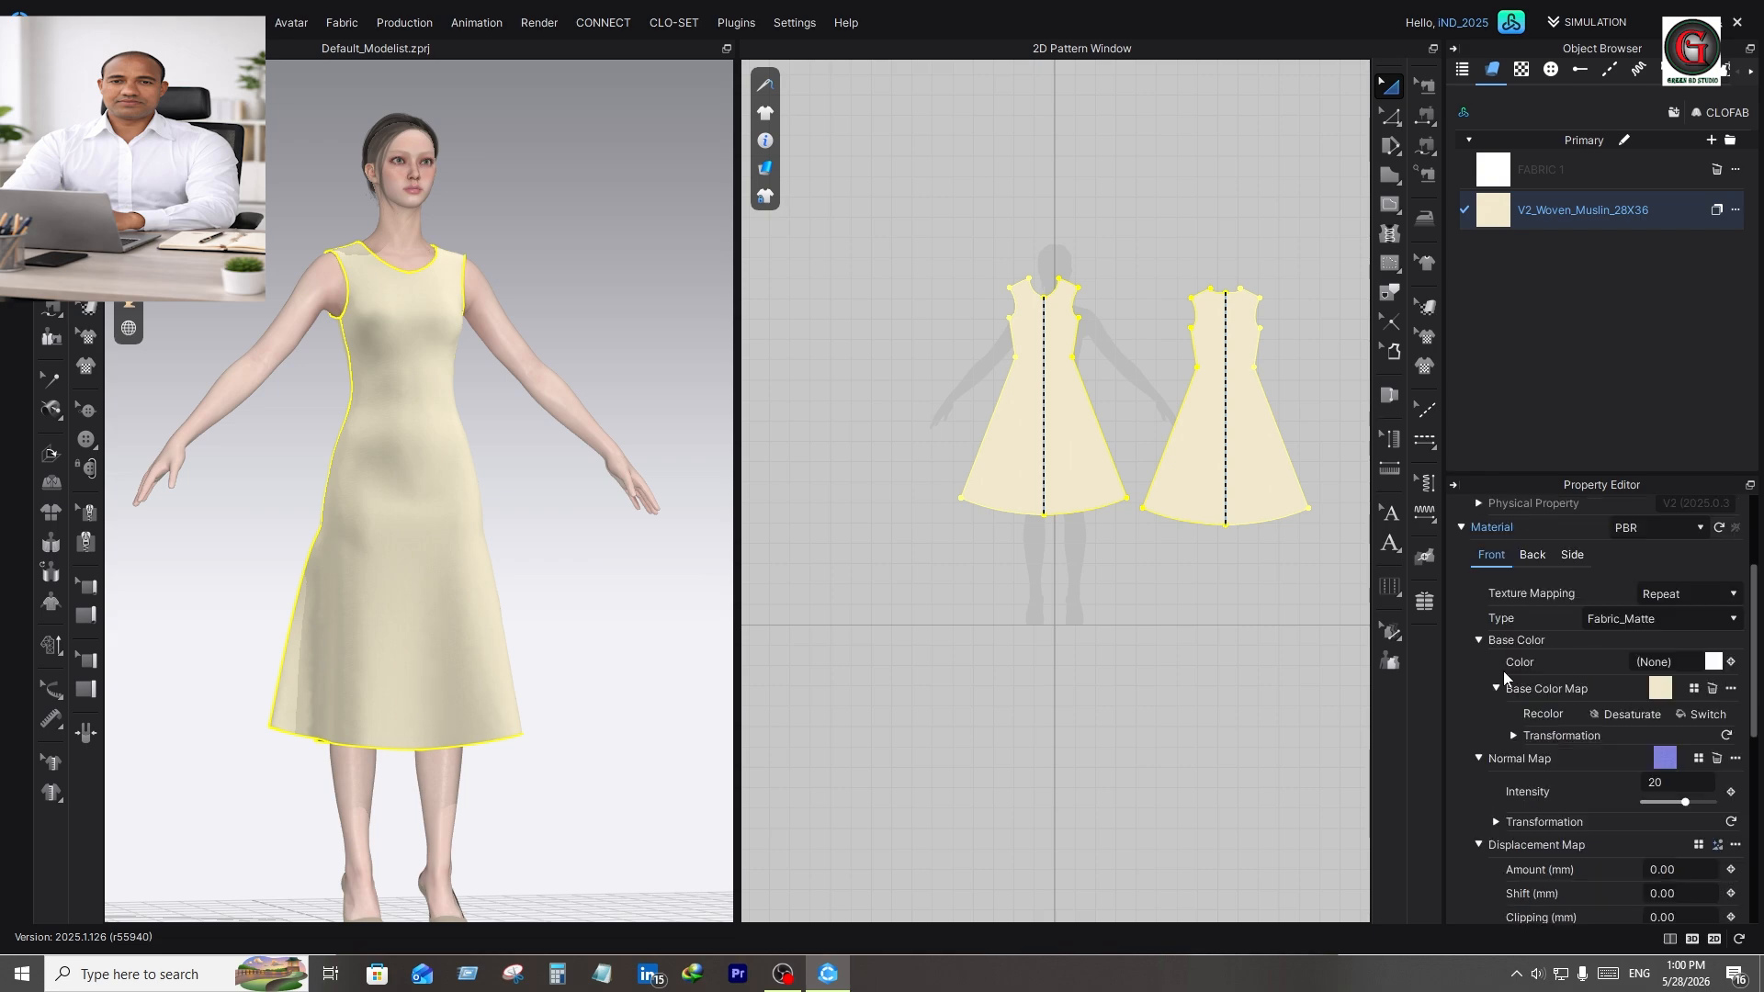
click(1714, 662)
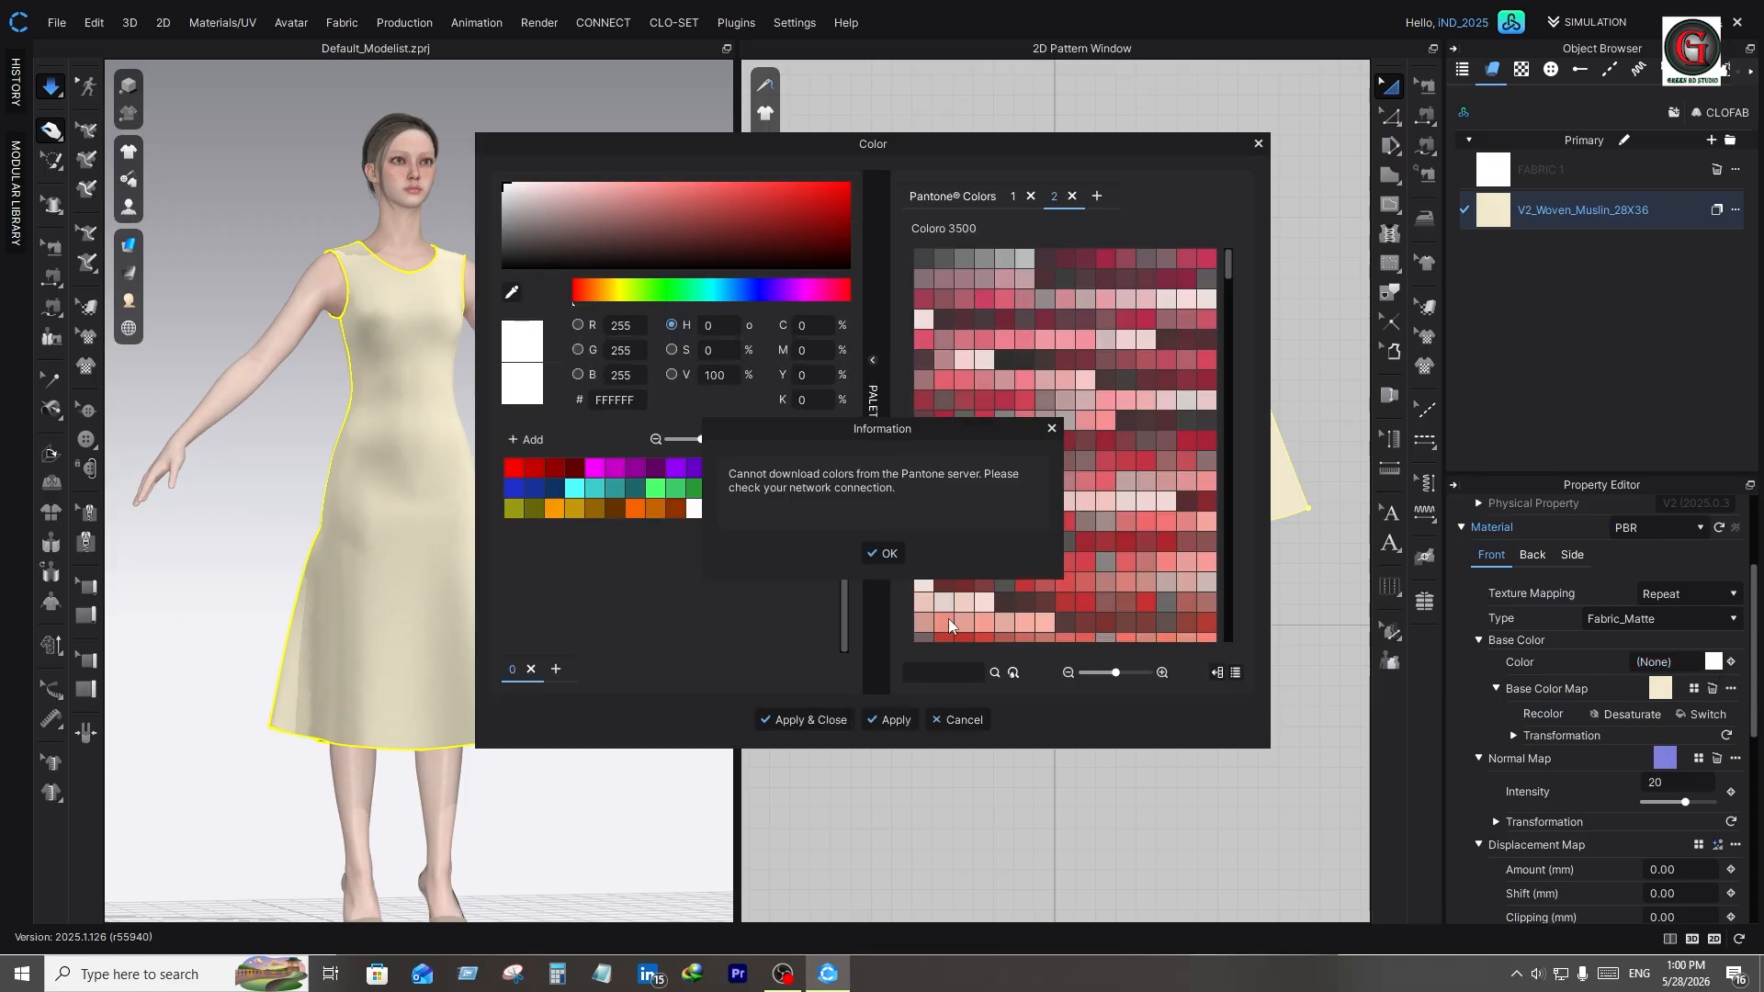
click(895, 549)
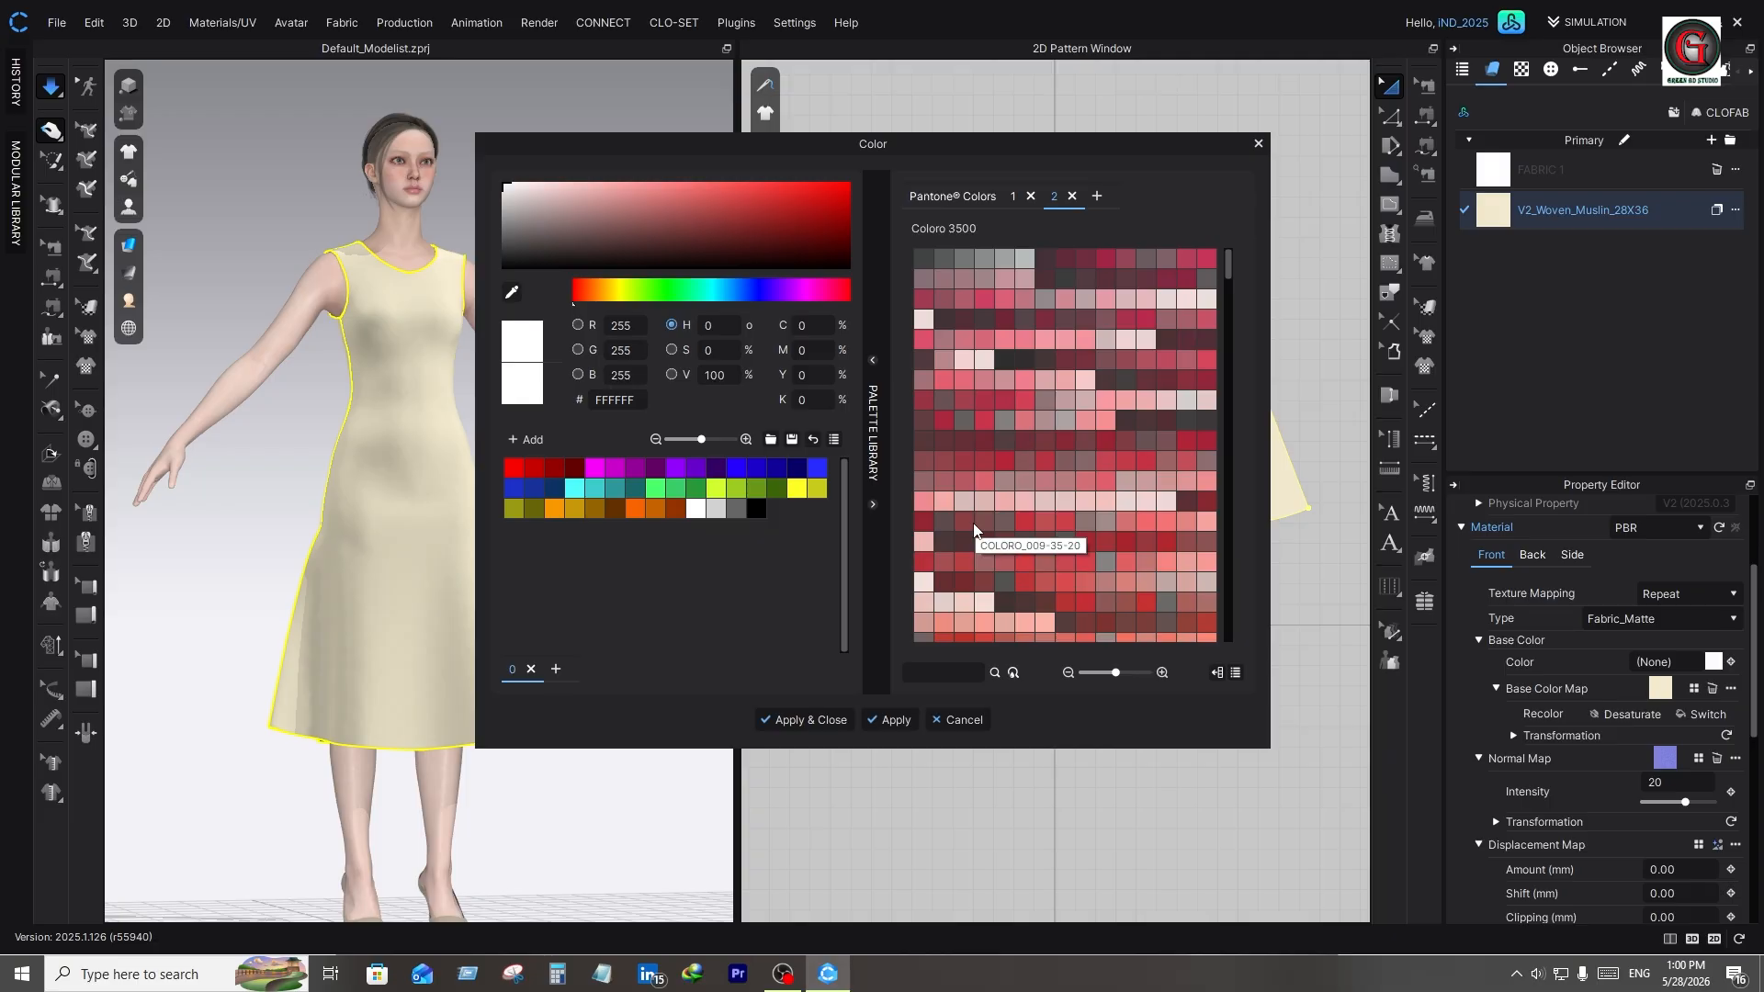
click(825, 296)
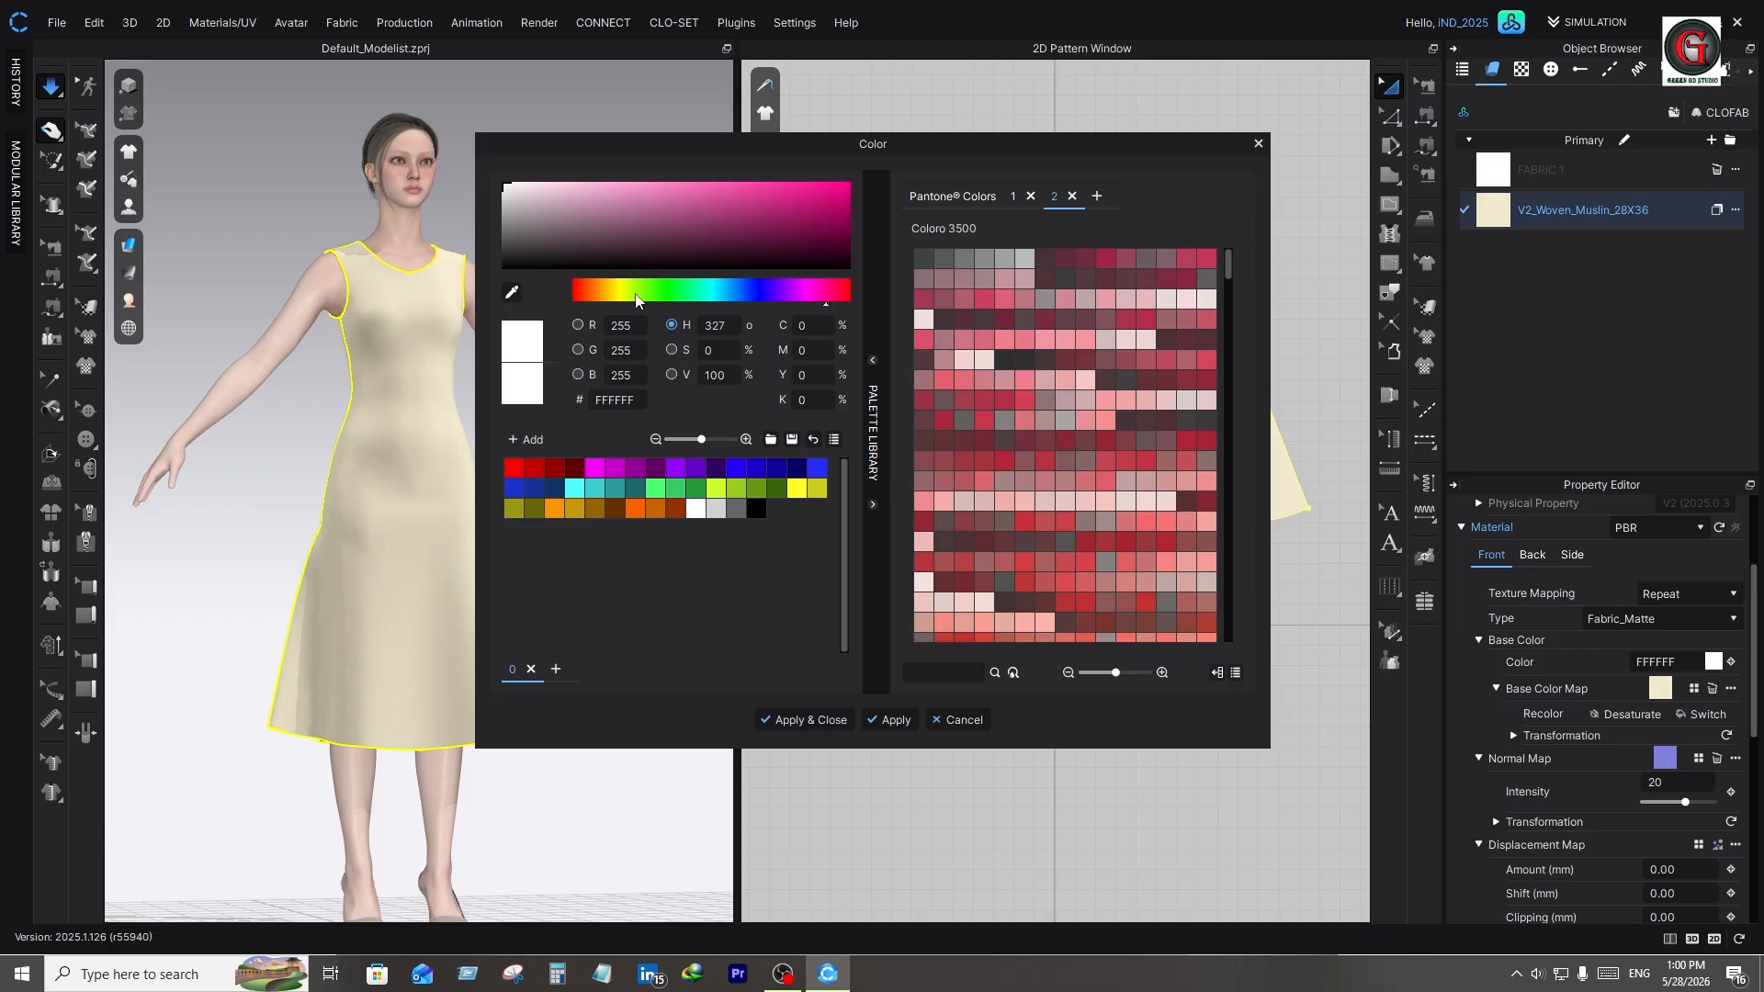
click(608, 294)
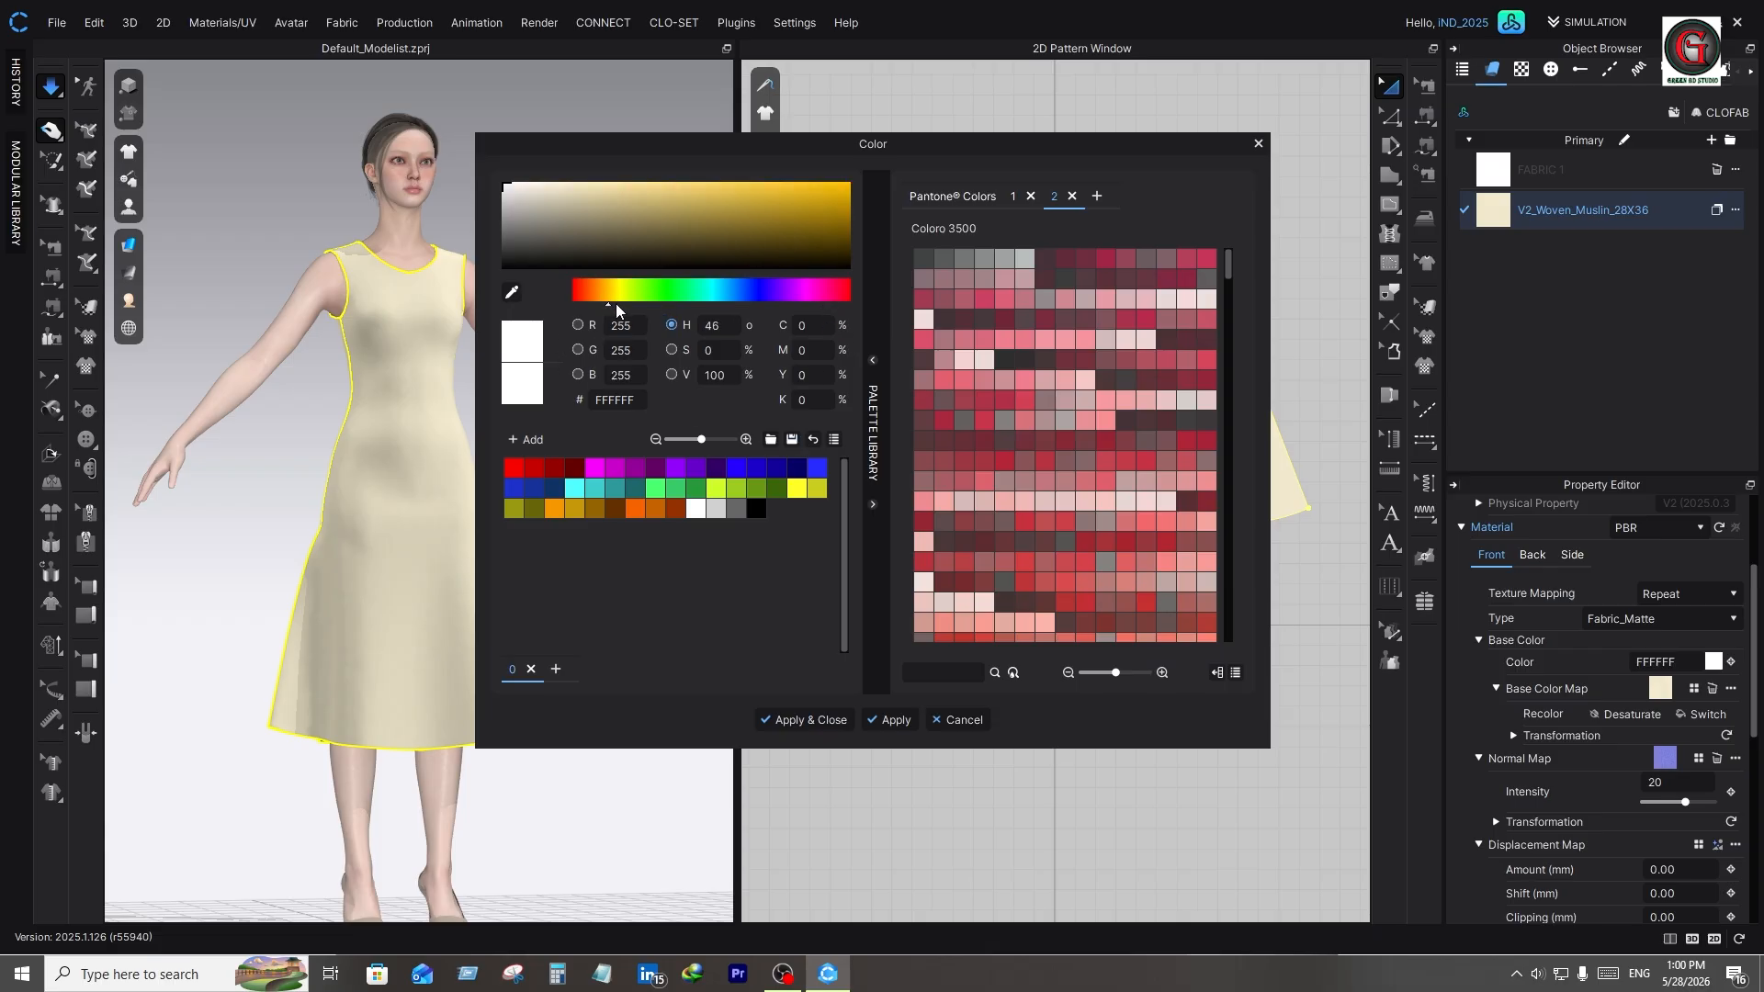
click(622, 304)
click(616, 303)
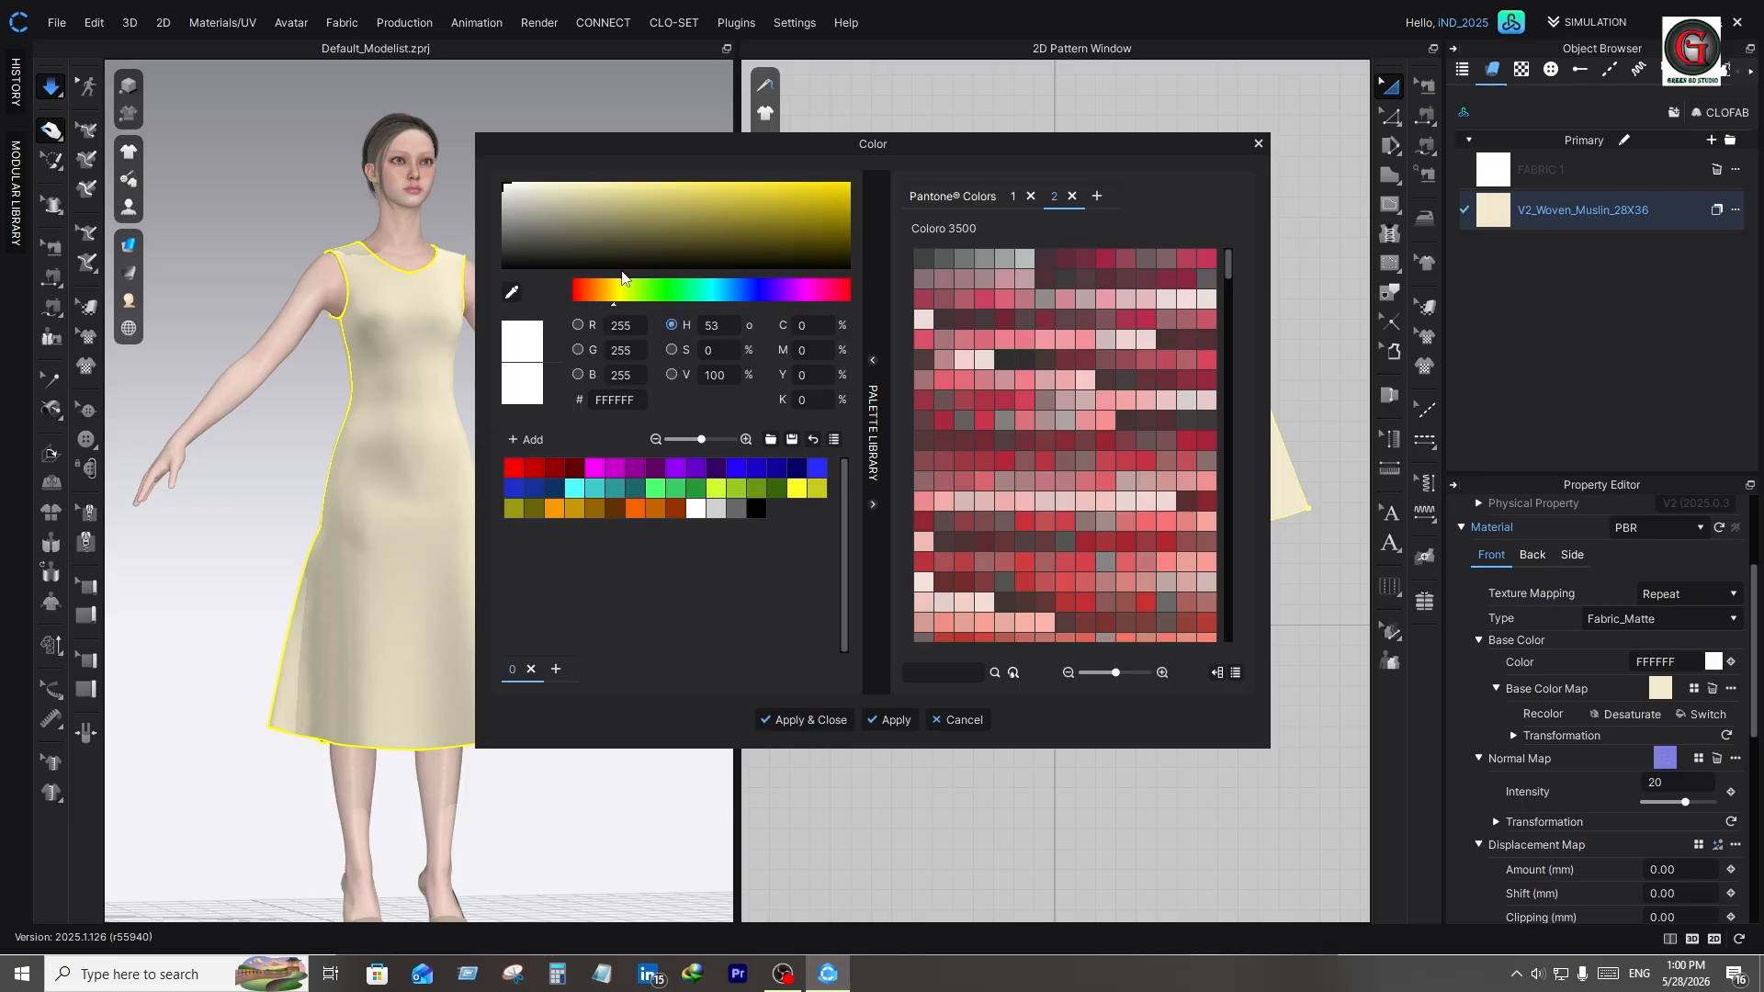
click(635, 236)
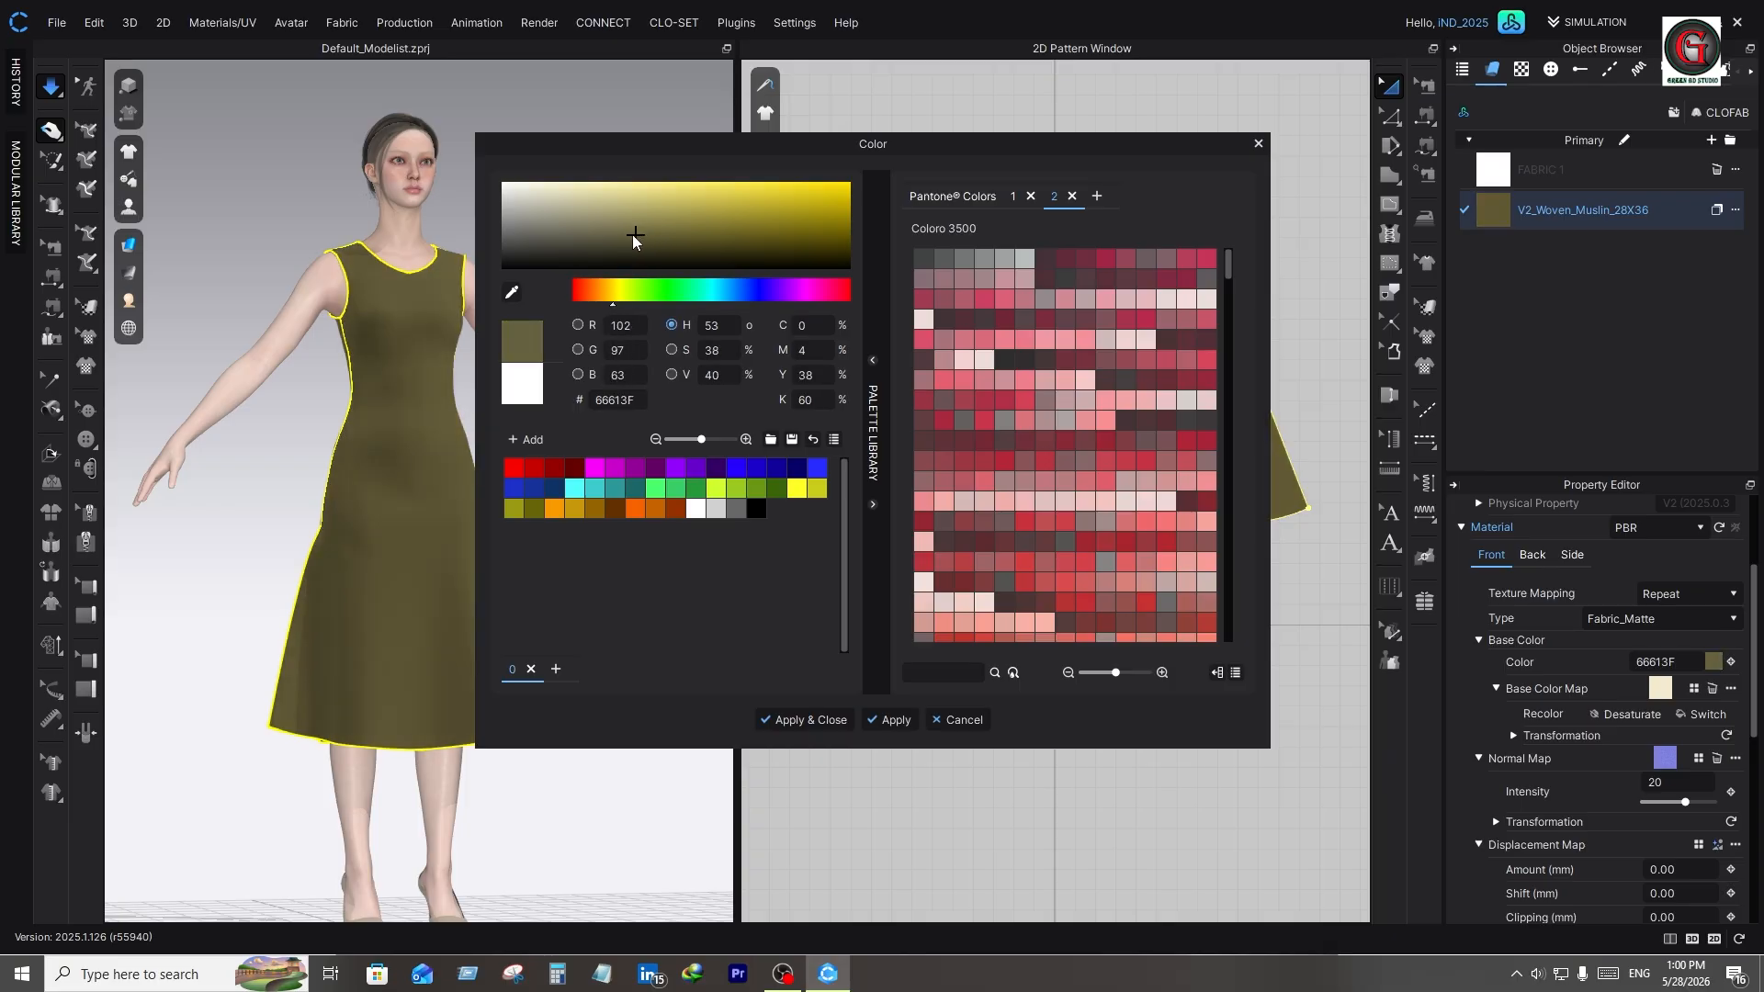
click(627, 218)
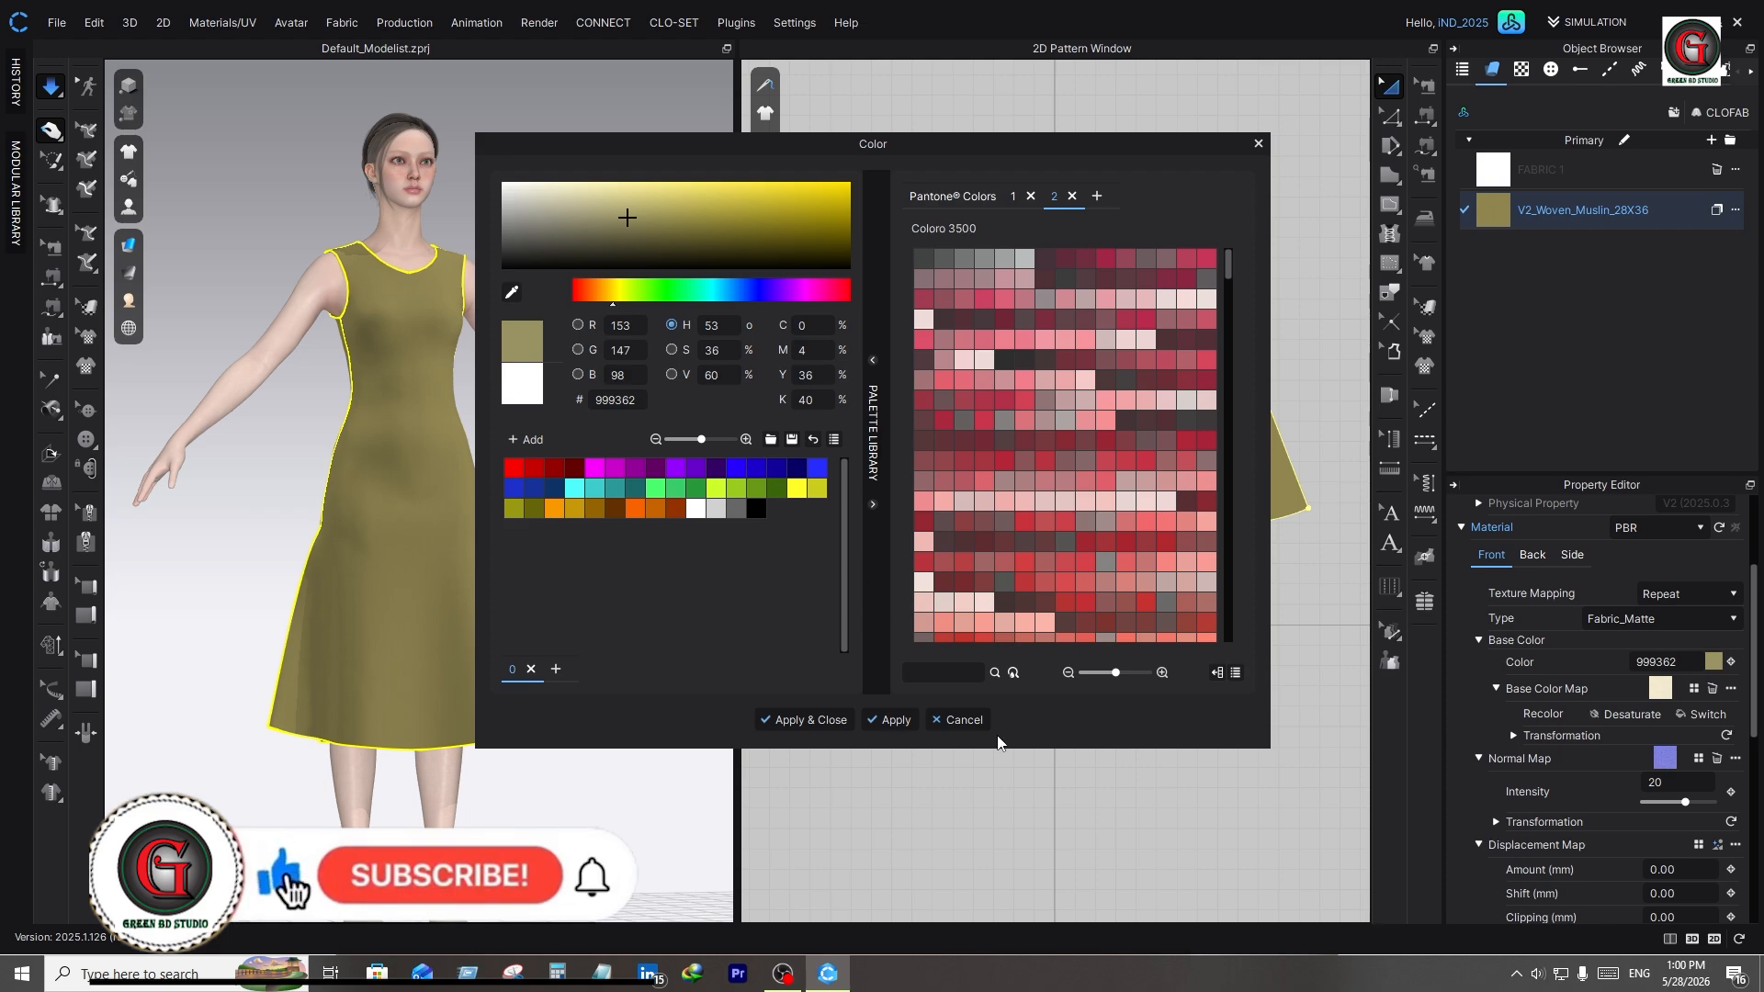
click(896, 724)
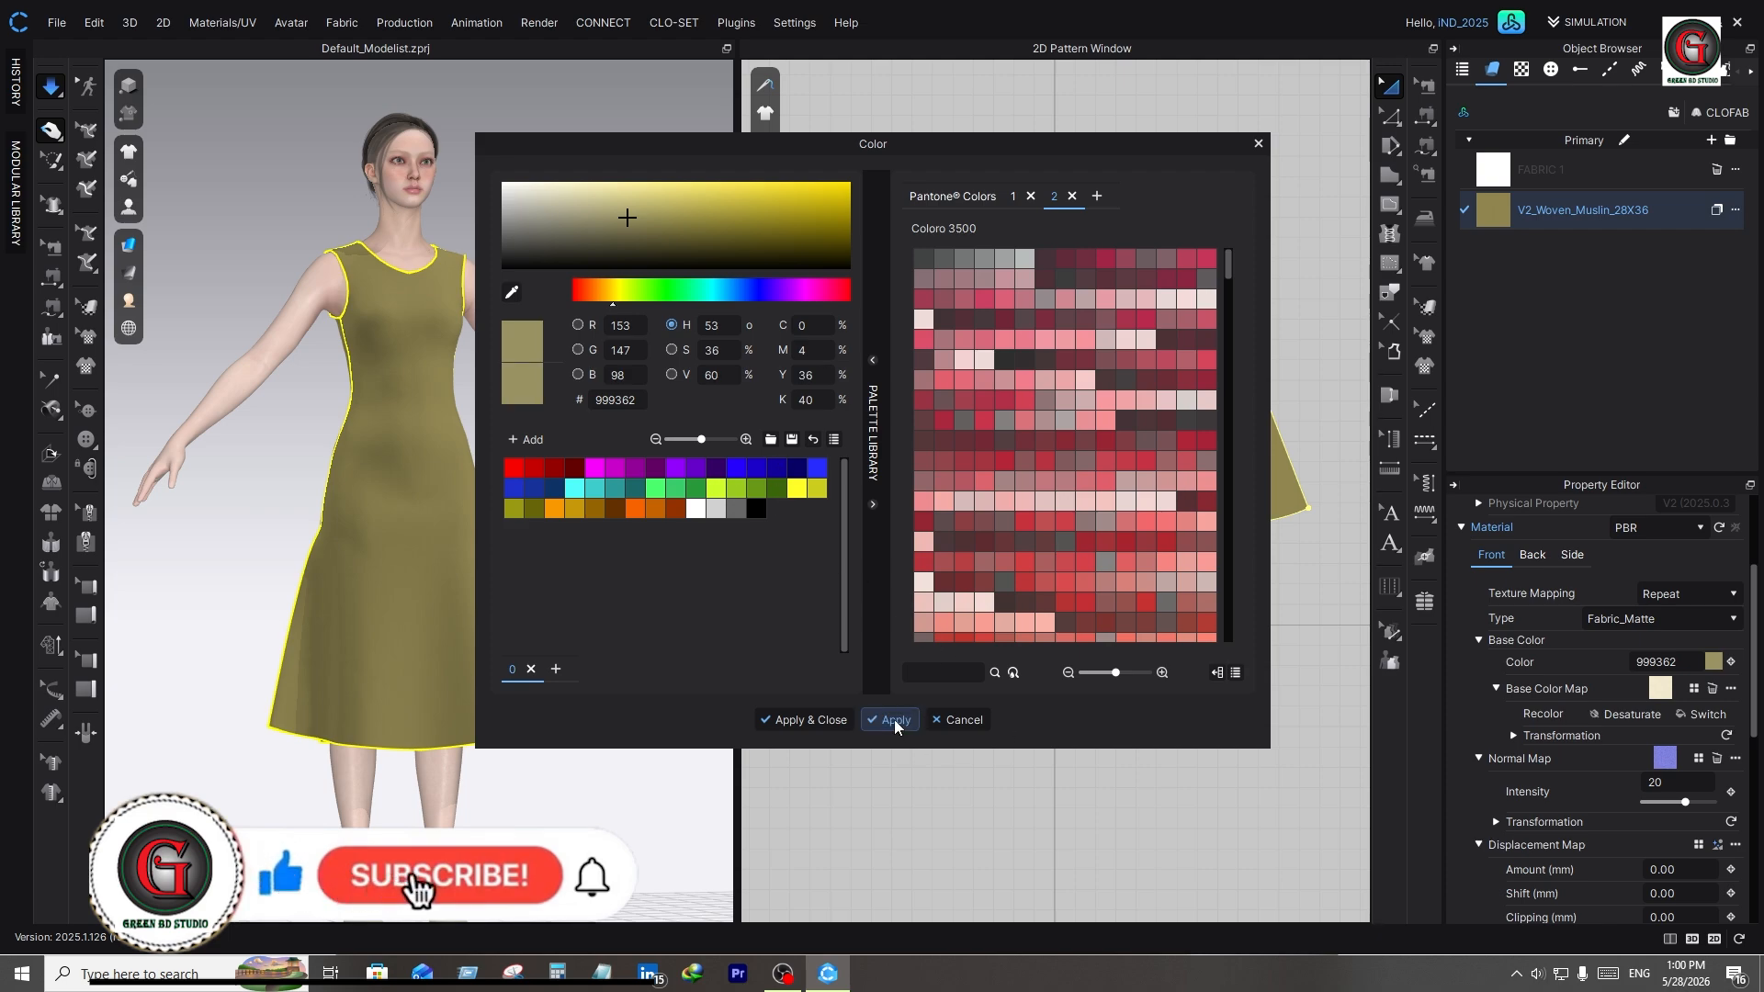
click(824, 722)
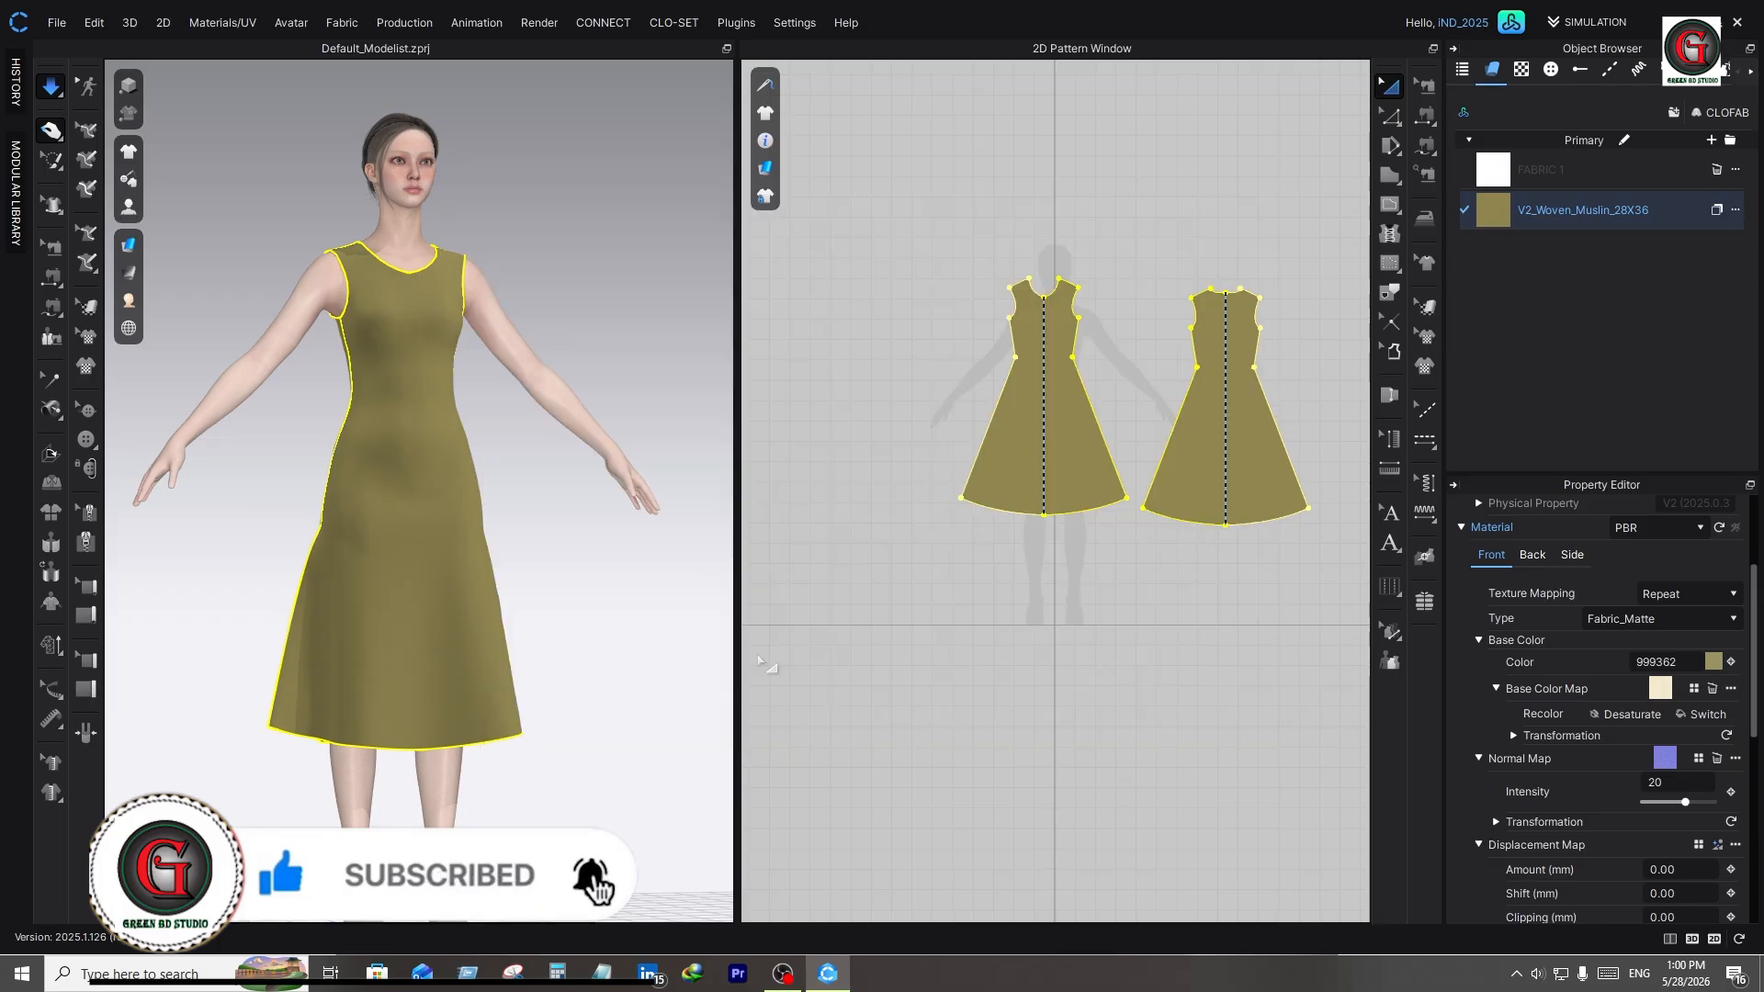
click(650, 630)
Curve the skirt's side seams outward on the front and back patterns, to about 74.4 cm and 74.6 cm long
right_drag(591, 622, 735, 341)
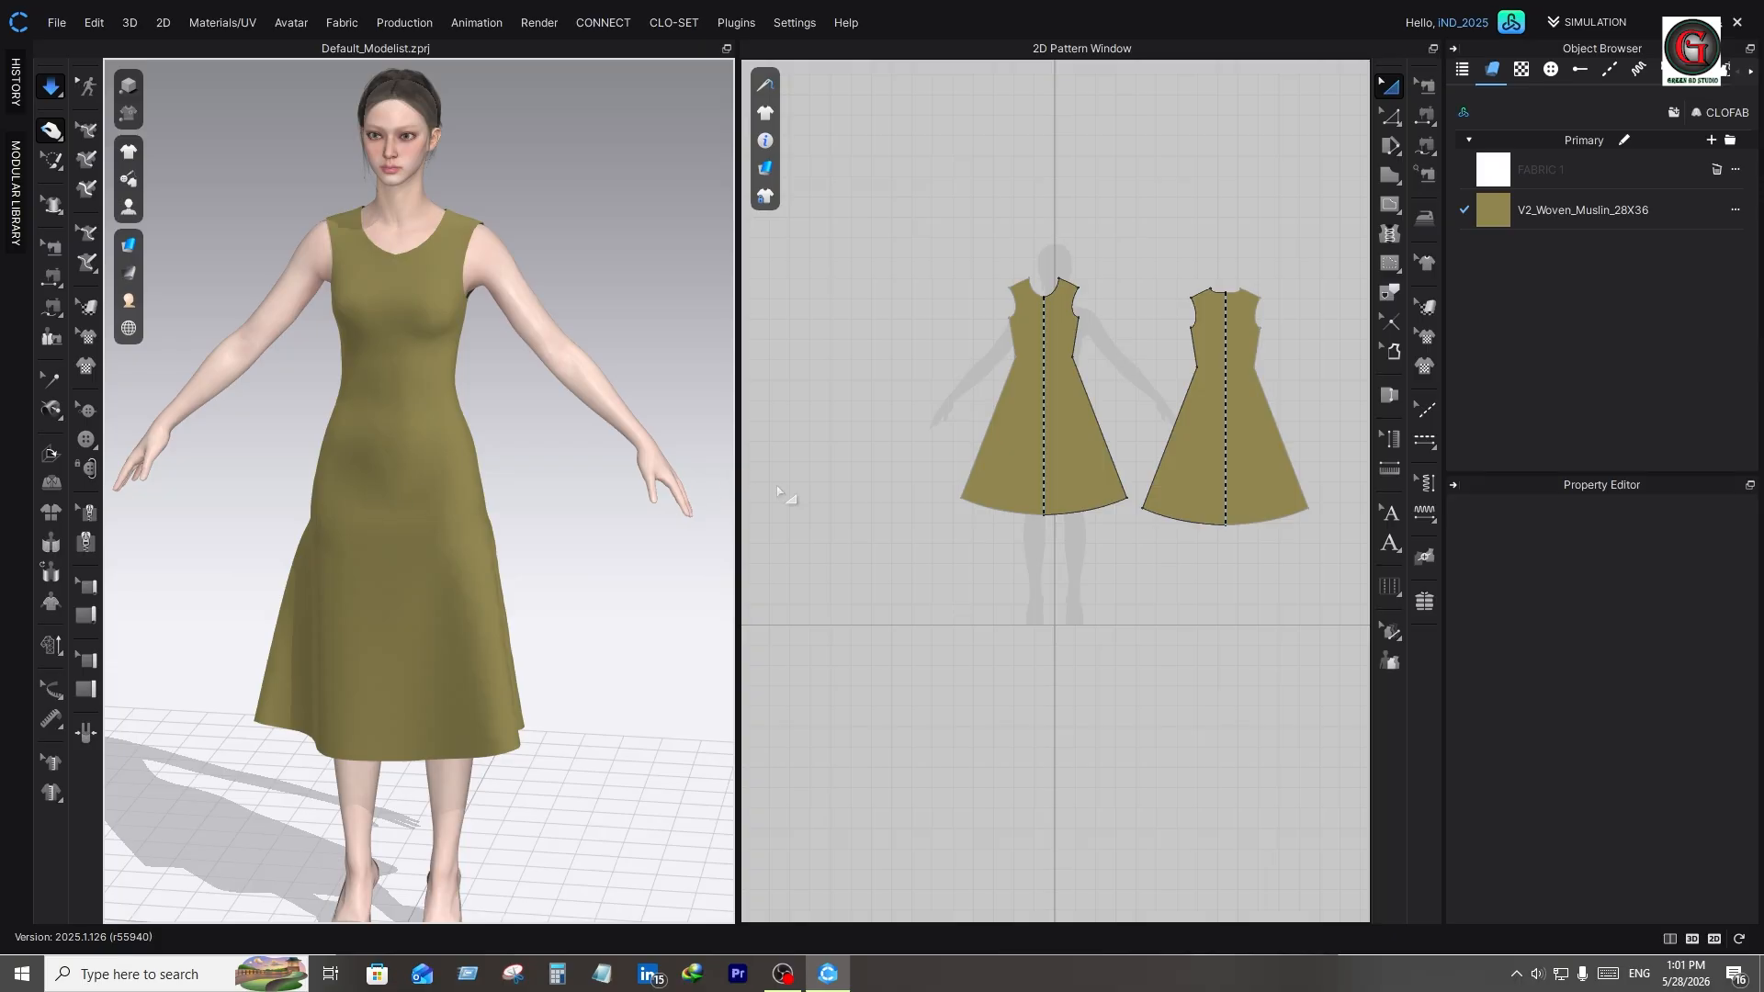
scroll(1066, 408, up, 3)
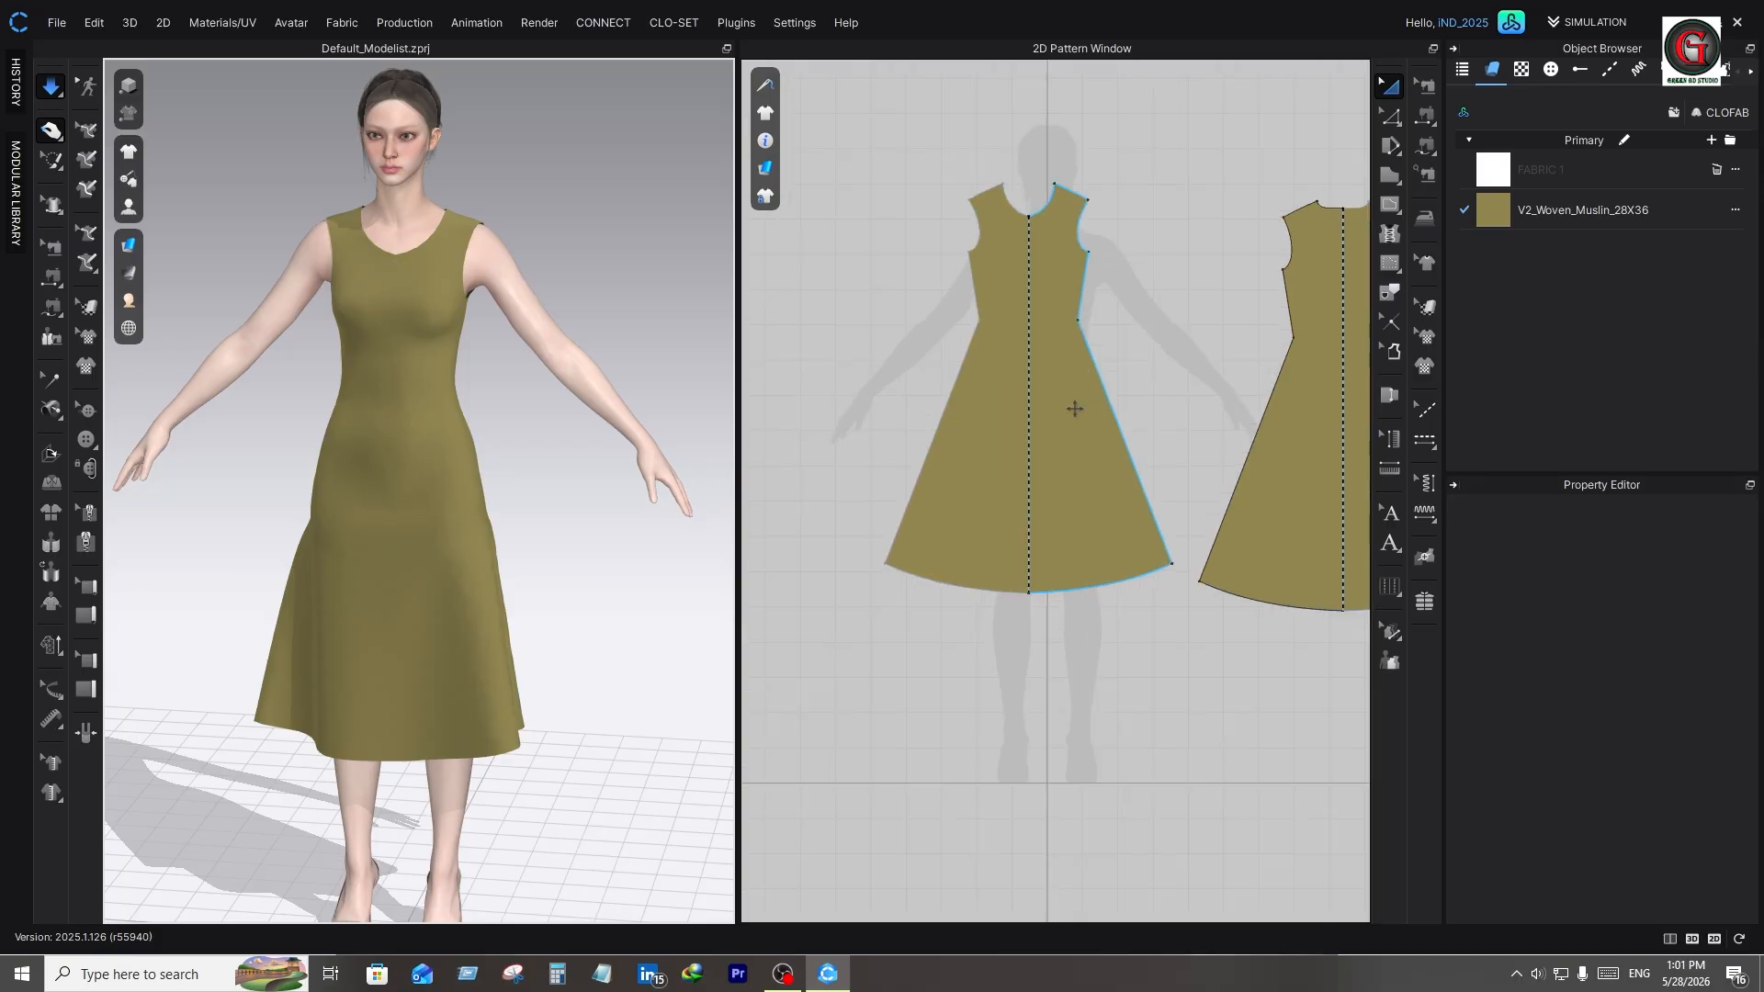
middle_drag(1193, 427, 1062, 465)
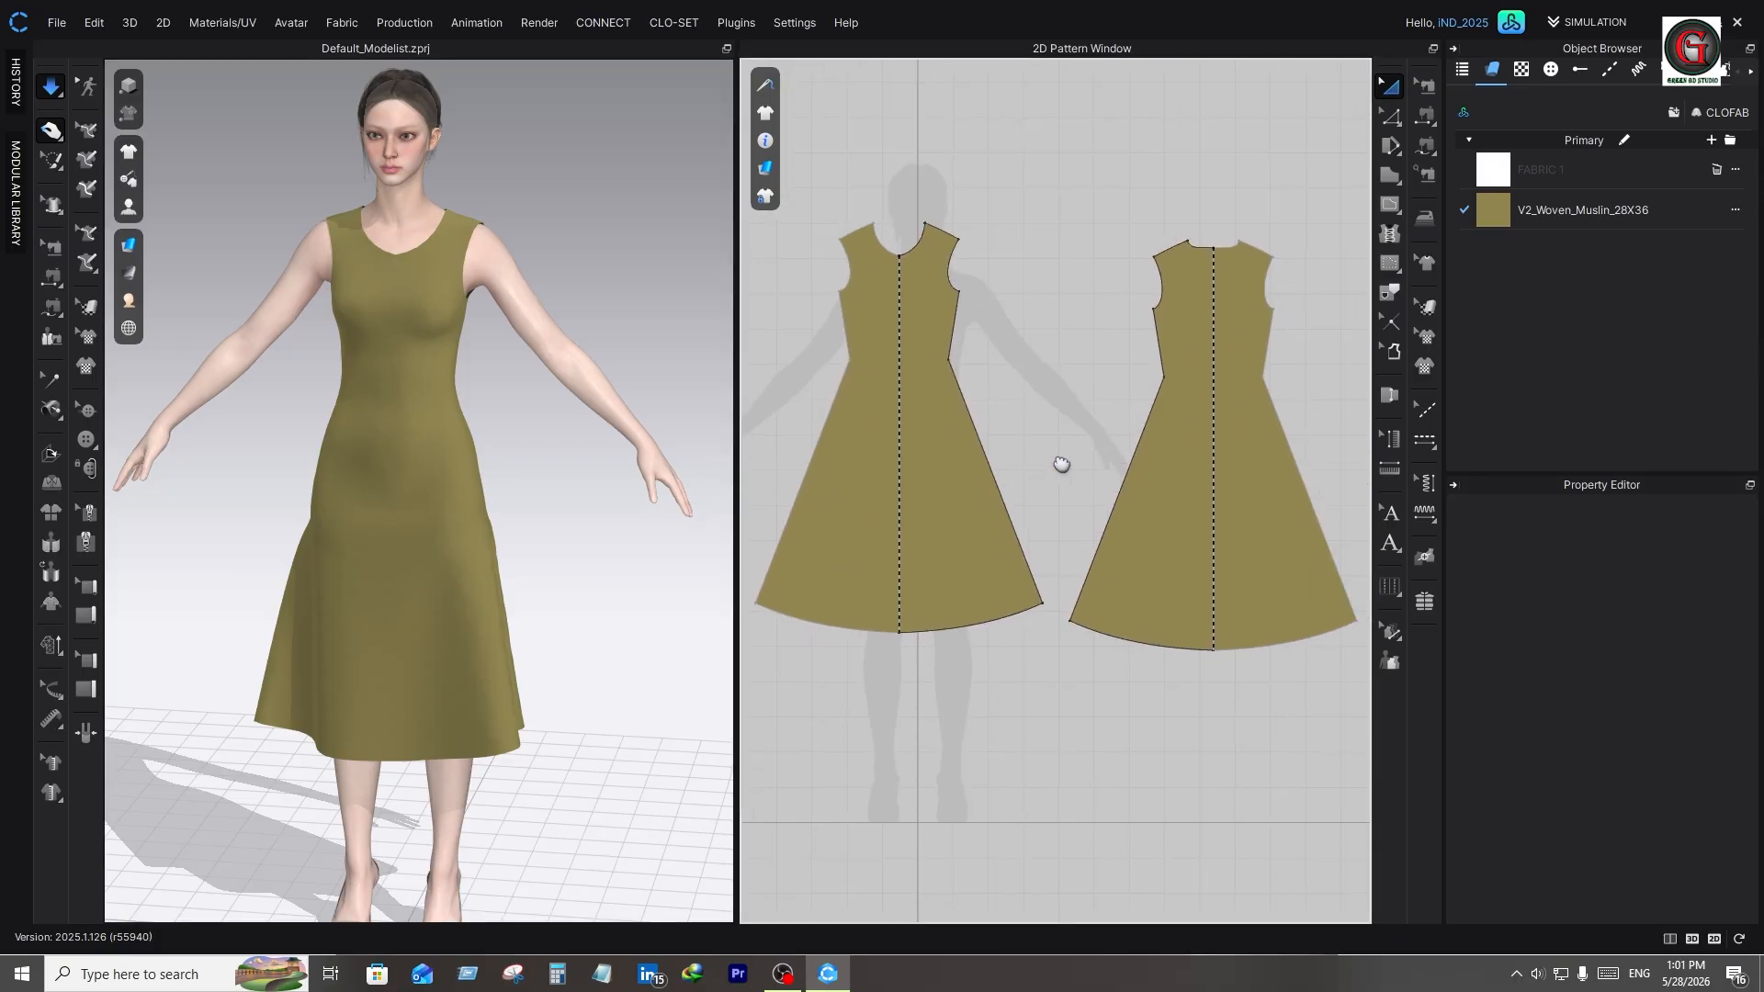
key(v)
click(985, 448)
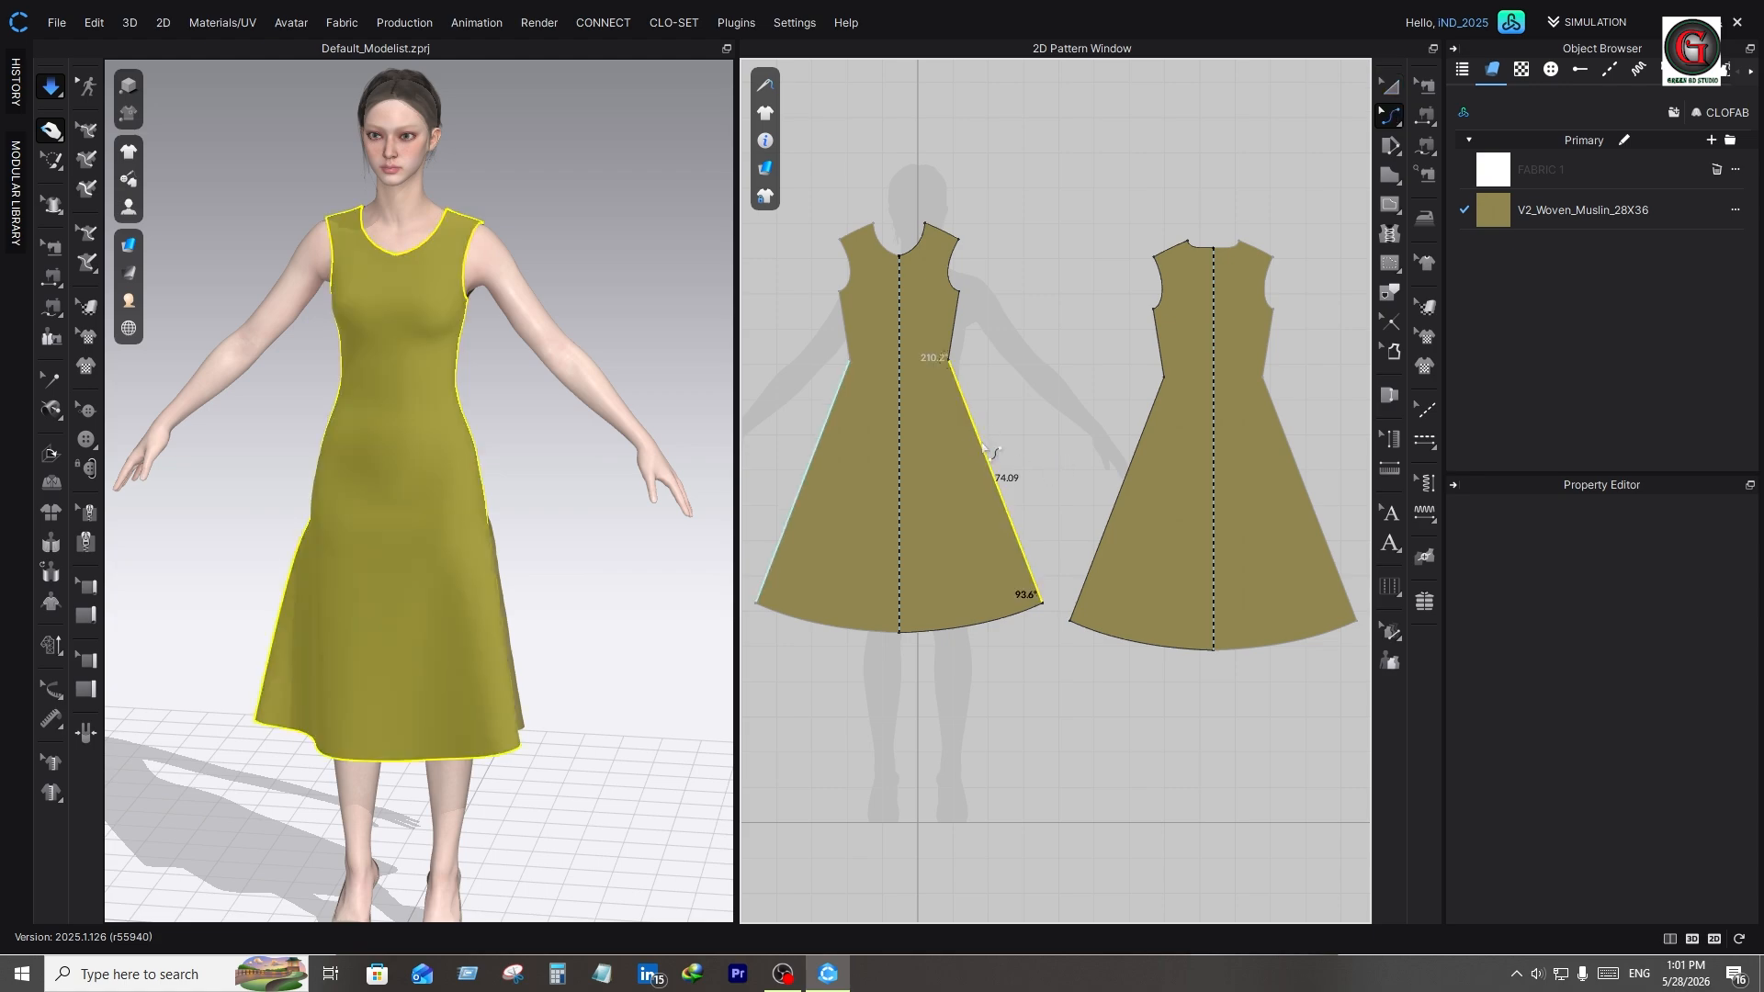
drag(990, 445, 993, 448)
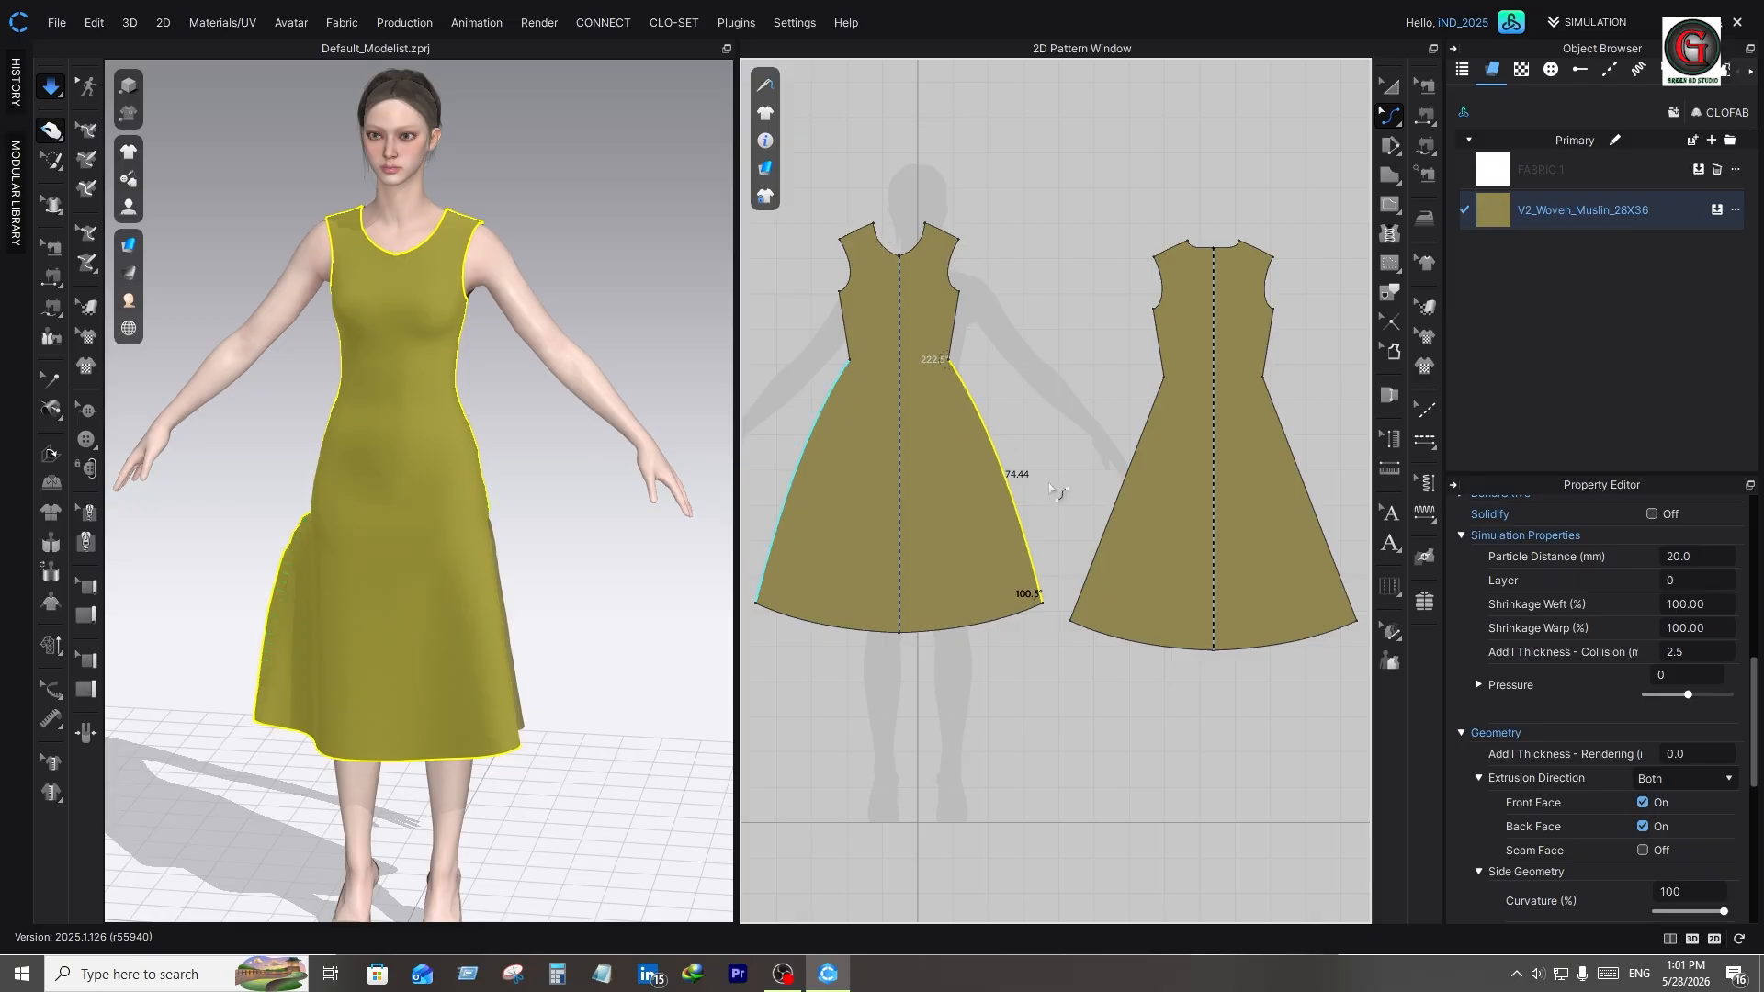
drag(1143, 448, 1131, 451)
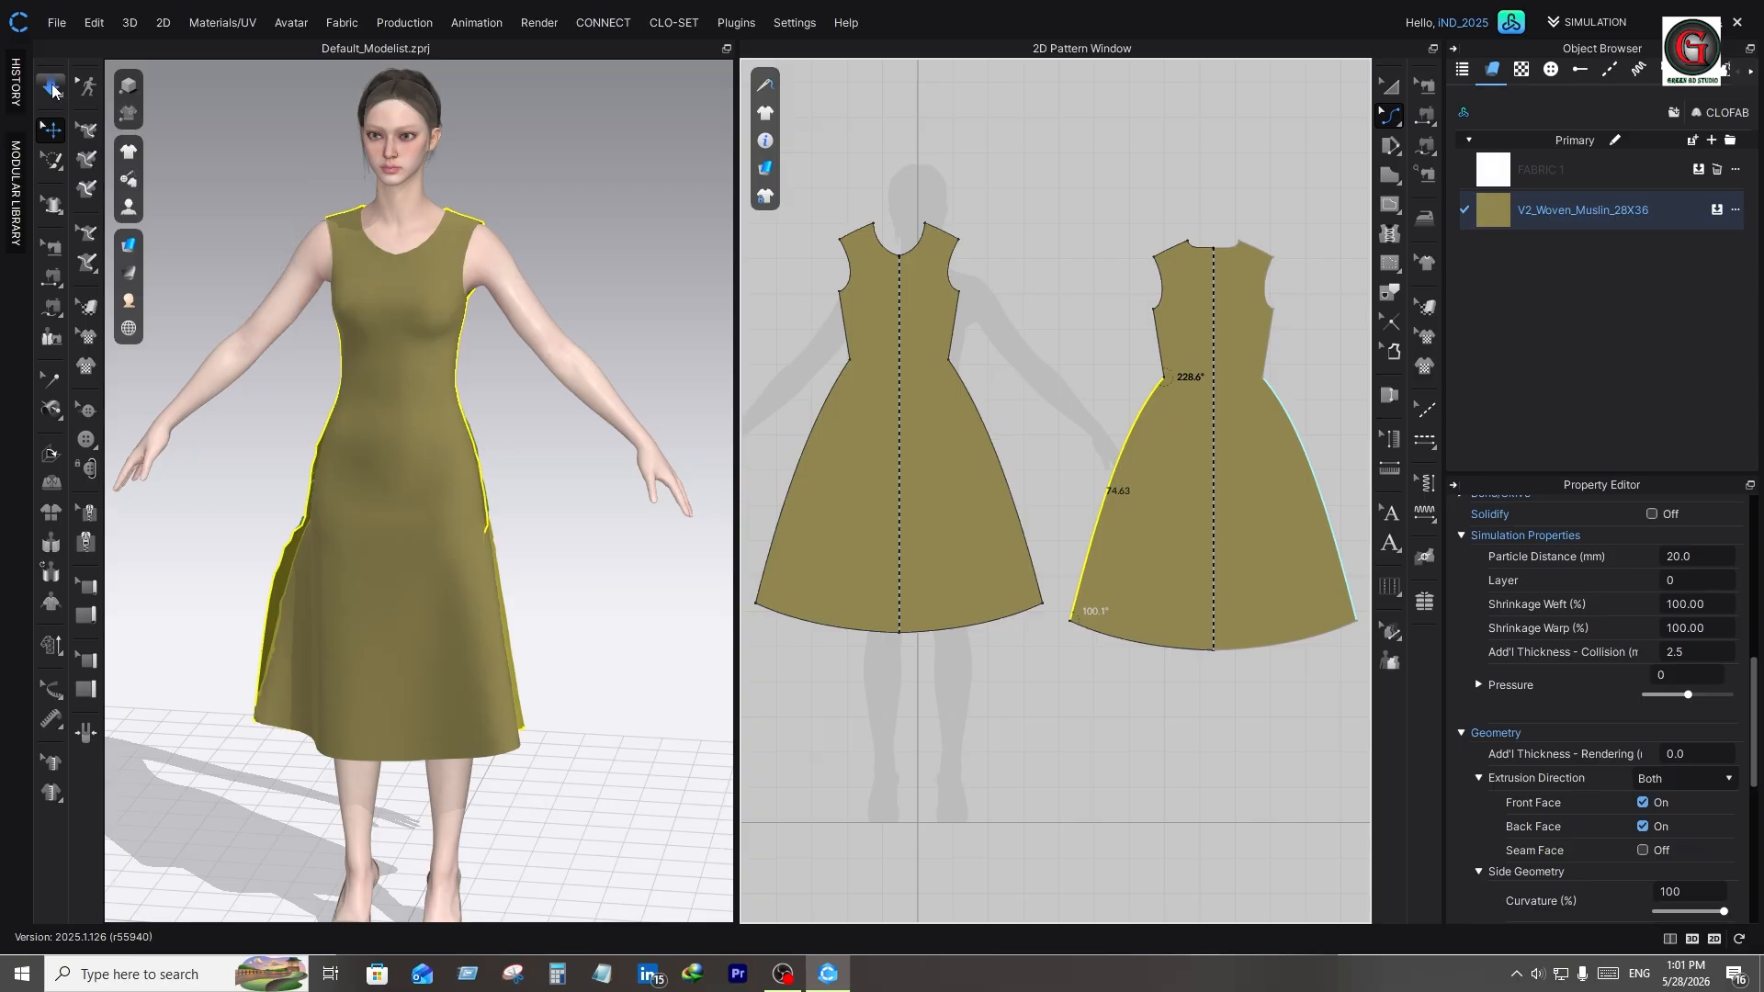
Simulate the dress with the curved side seams and pull the skirt outward near the hem to settle its drape
click(53, 88)
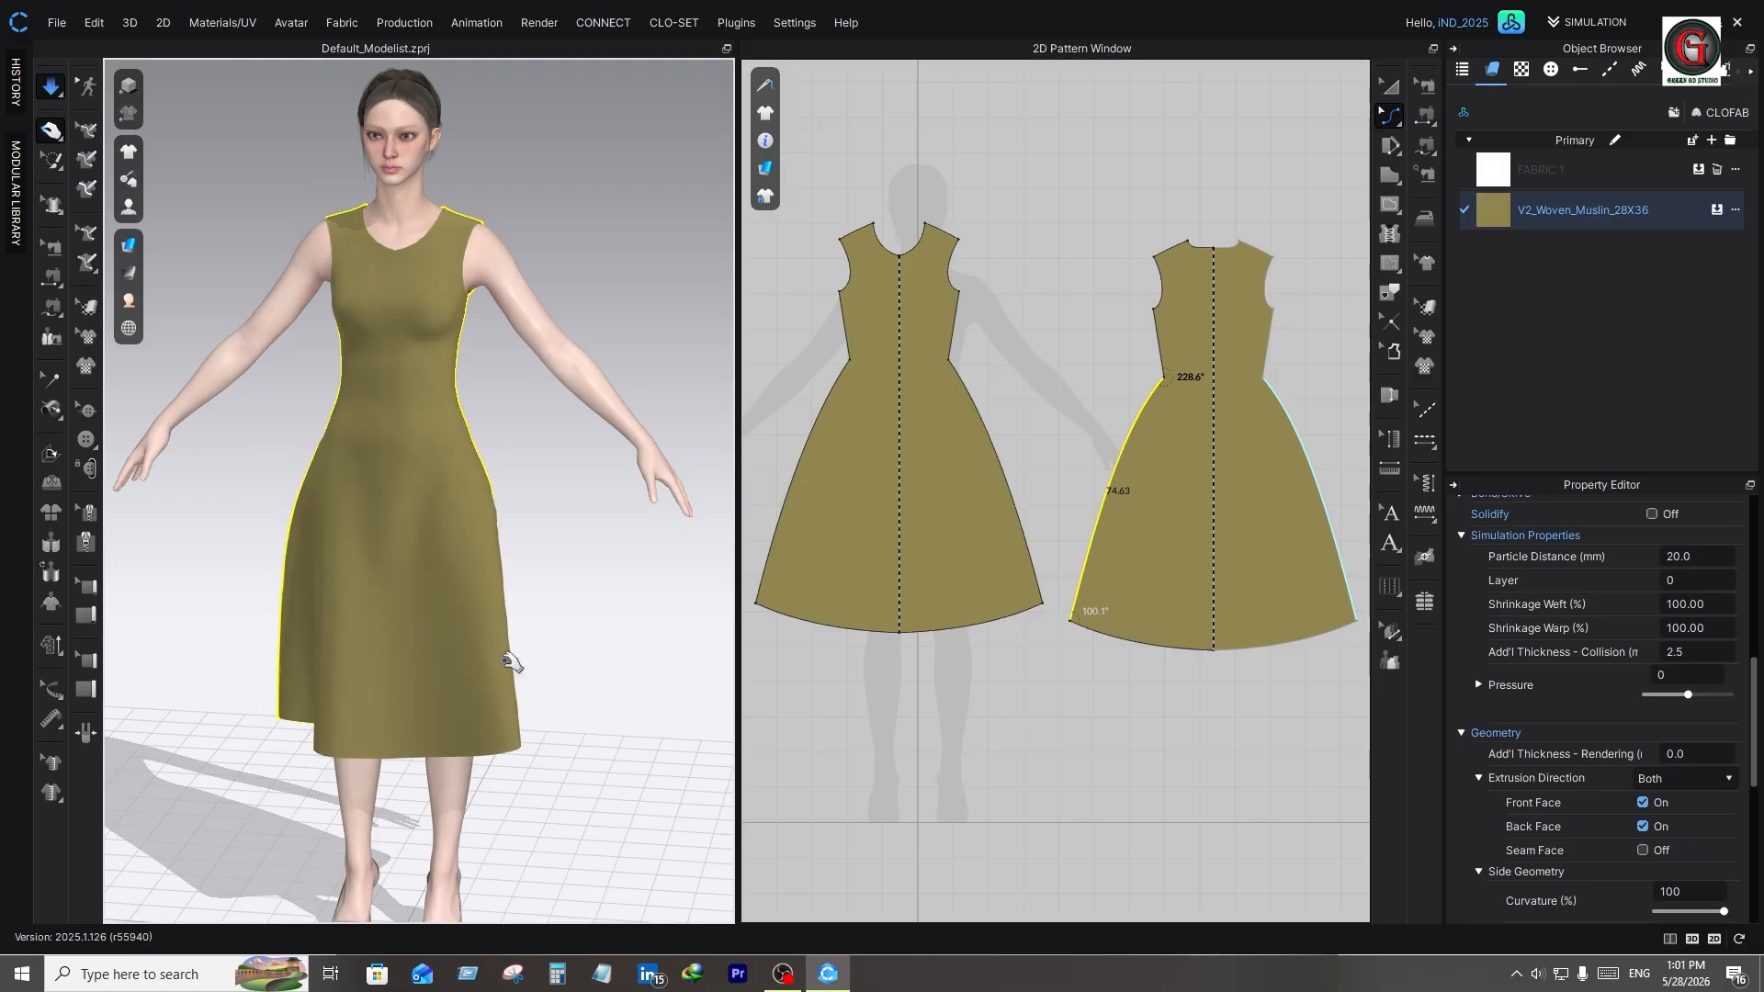
right_drag(430, 663, 524, 631)
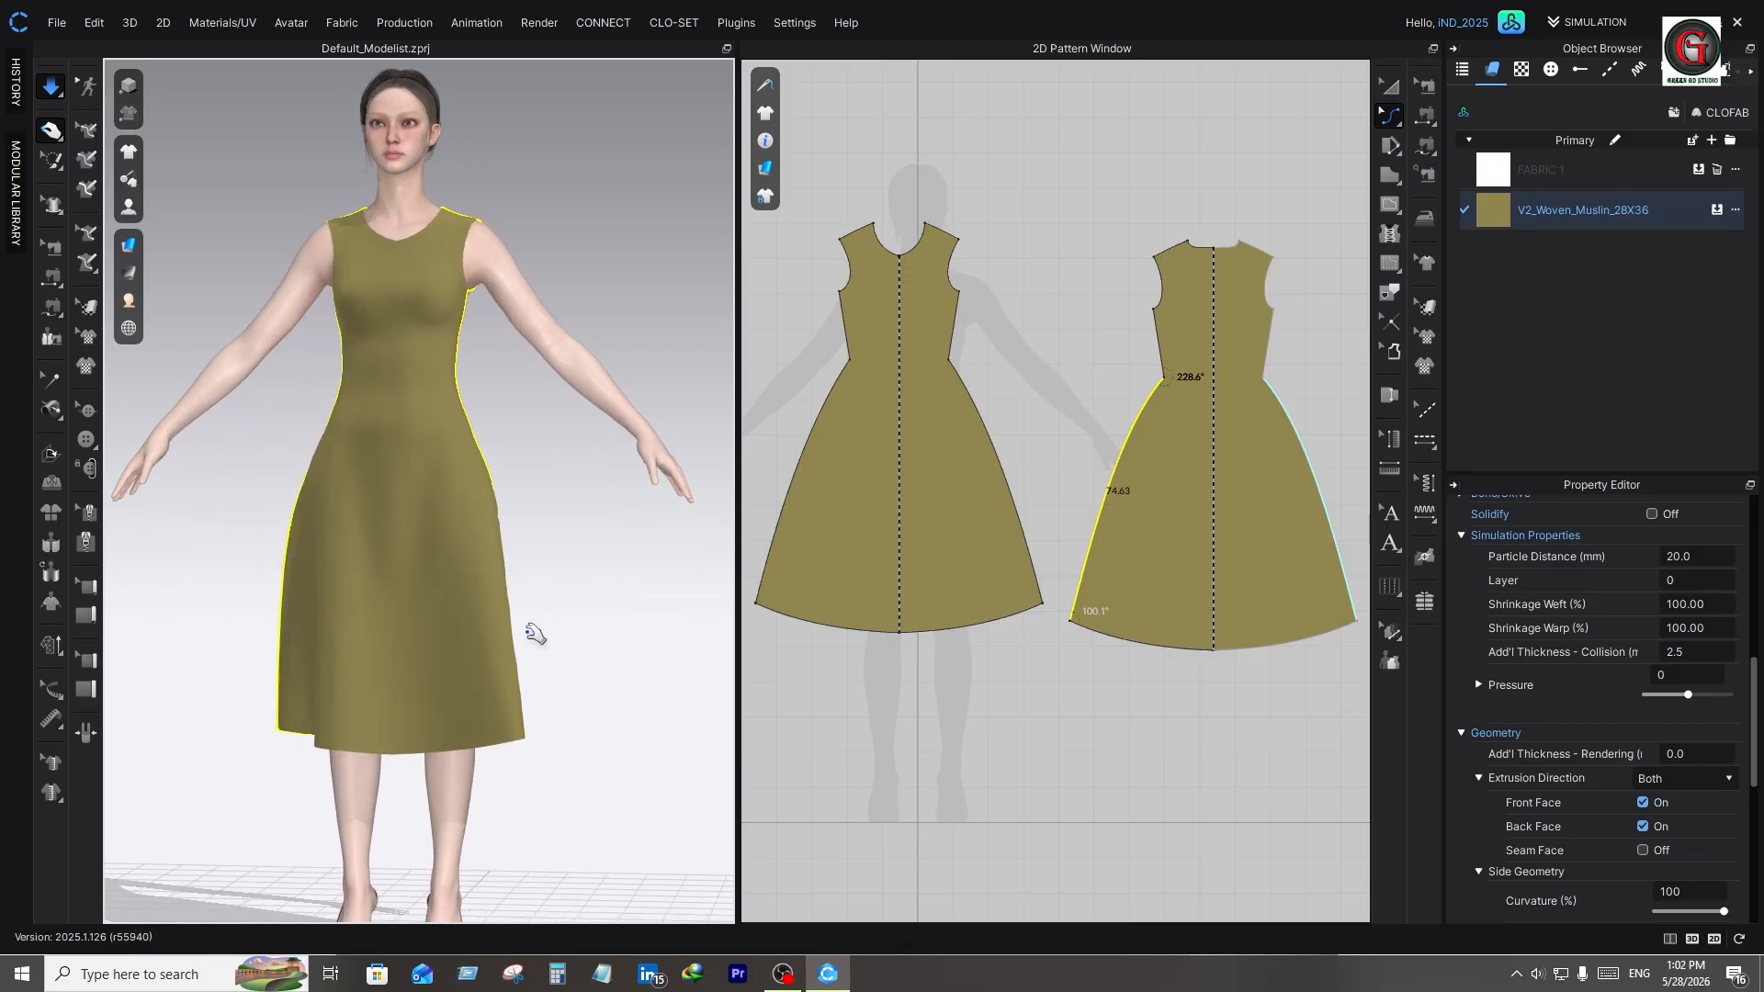
drag(509, 637, 619, 696)
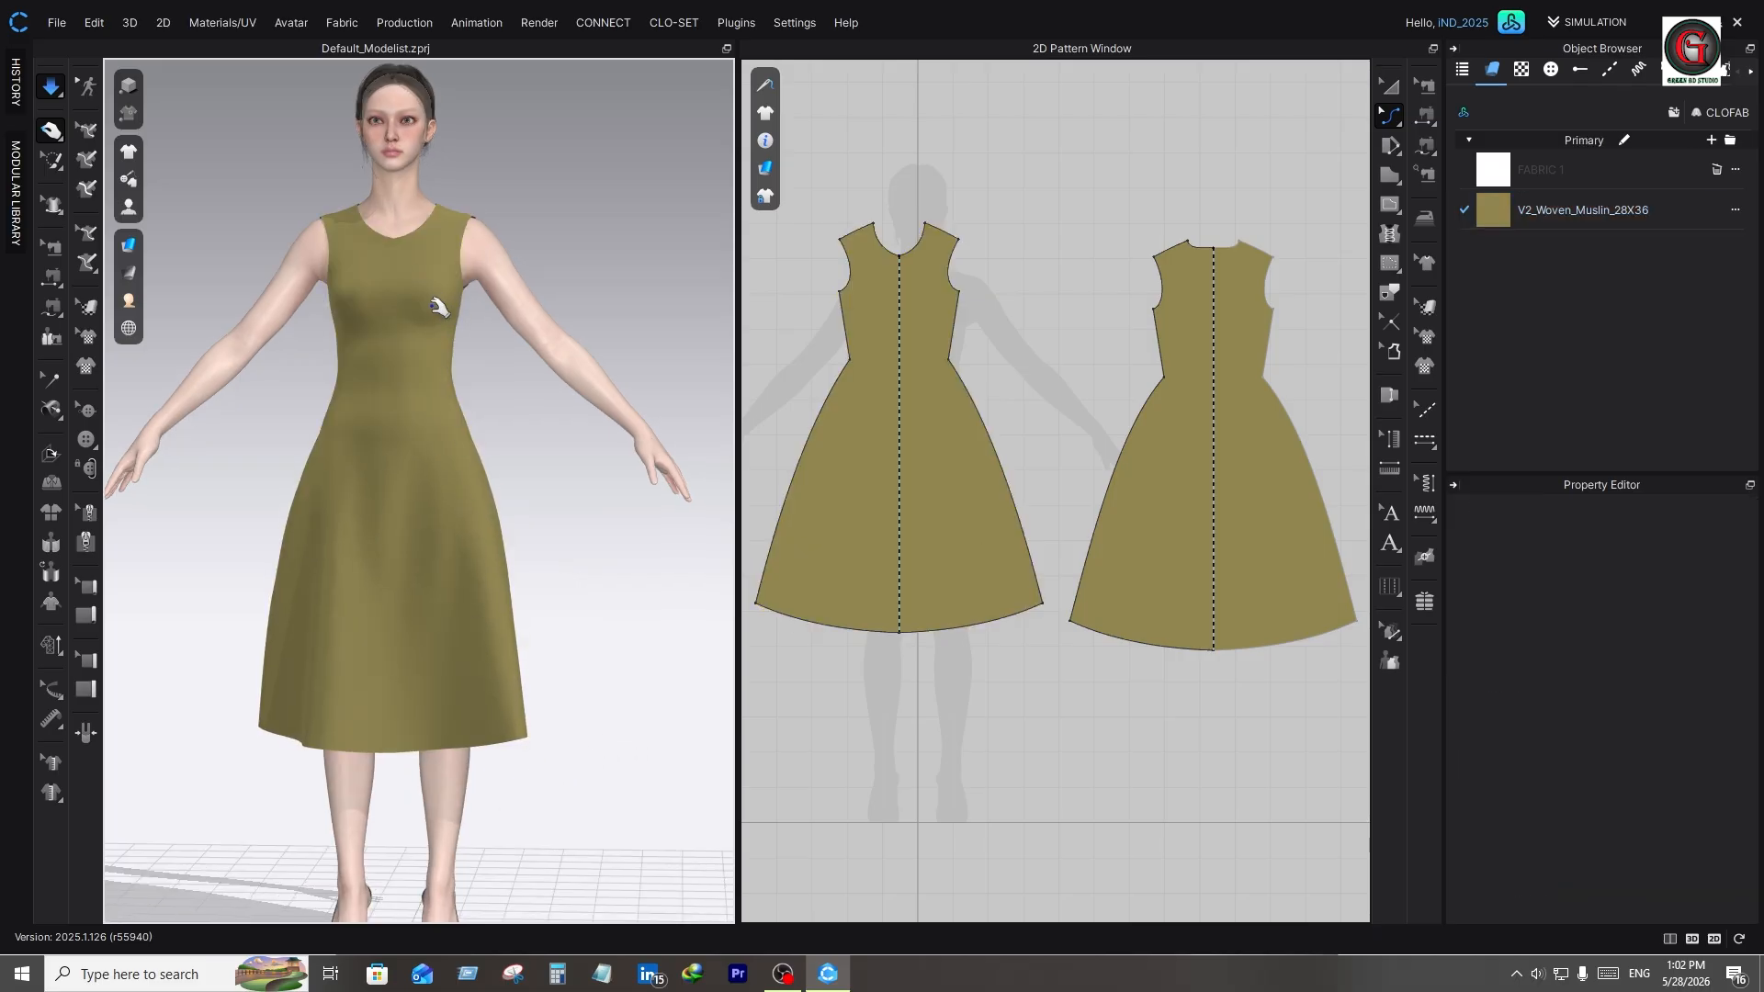
mouse_move(421, 316)
right_down()
mouse_move(224, 331)
mouse_move(371, 374)
mouse_move(444, 333)
right_up()
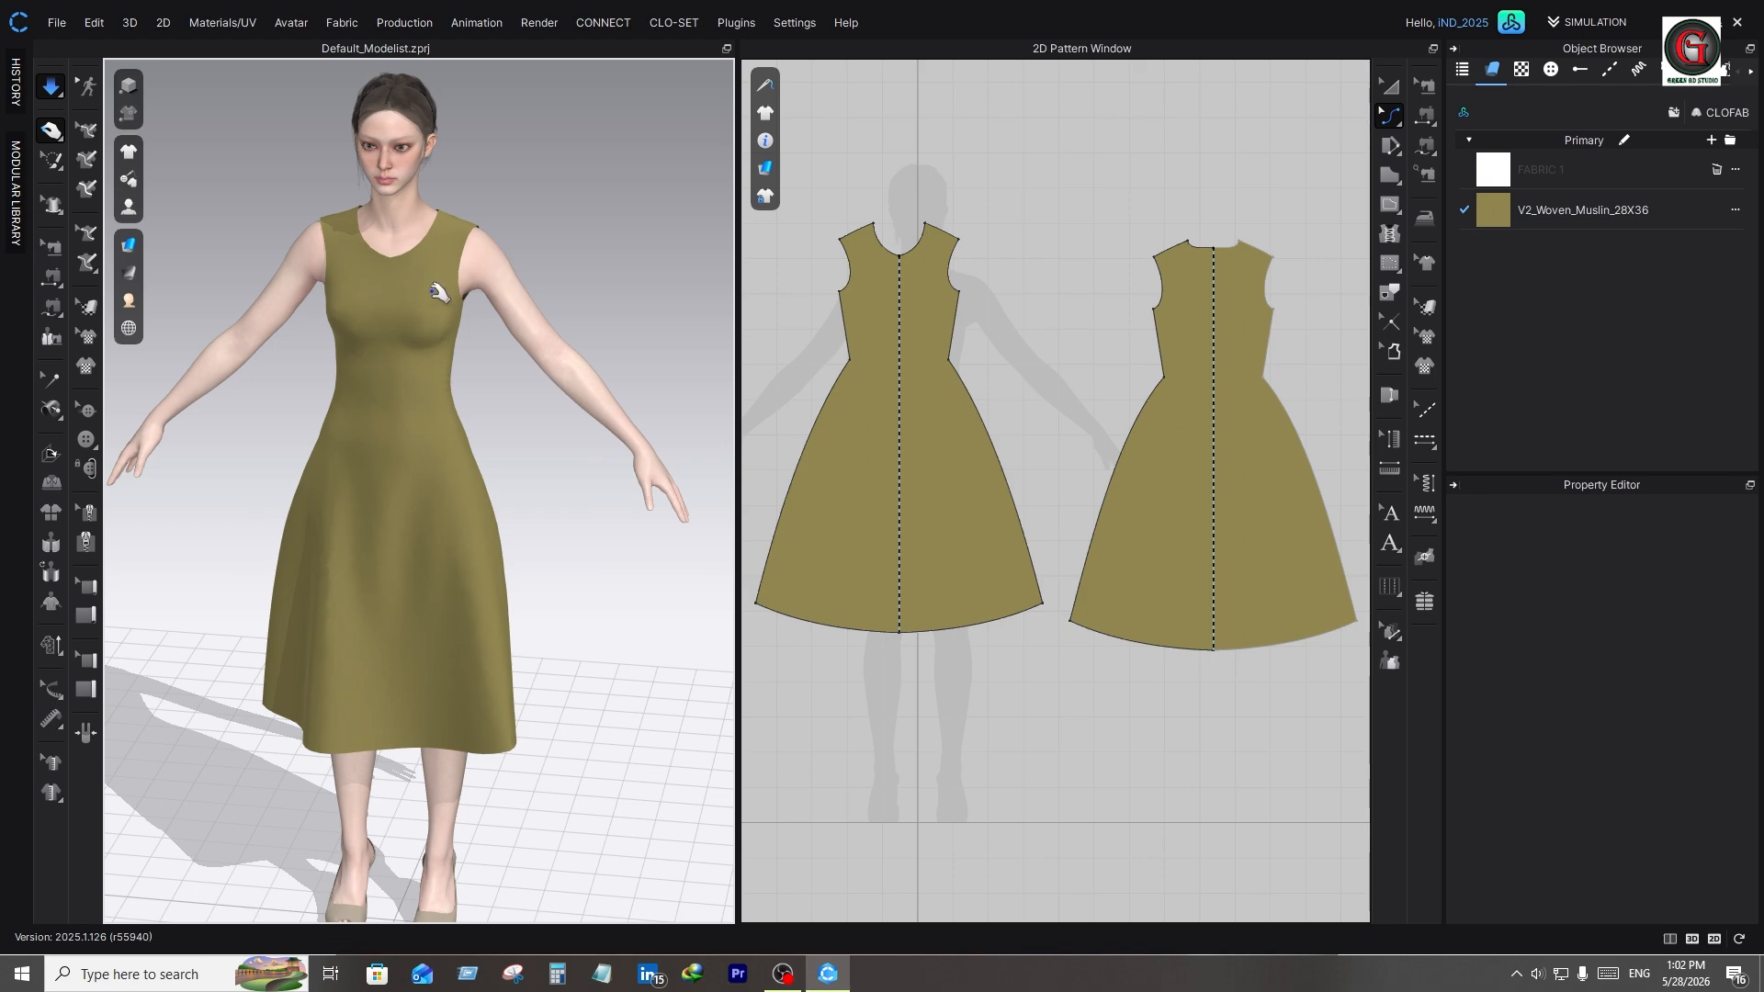
scroll(416, 247, up, 3)
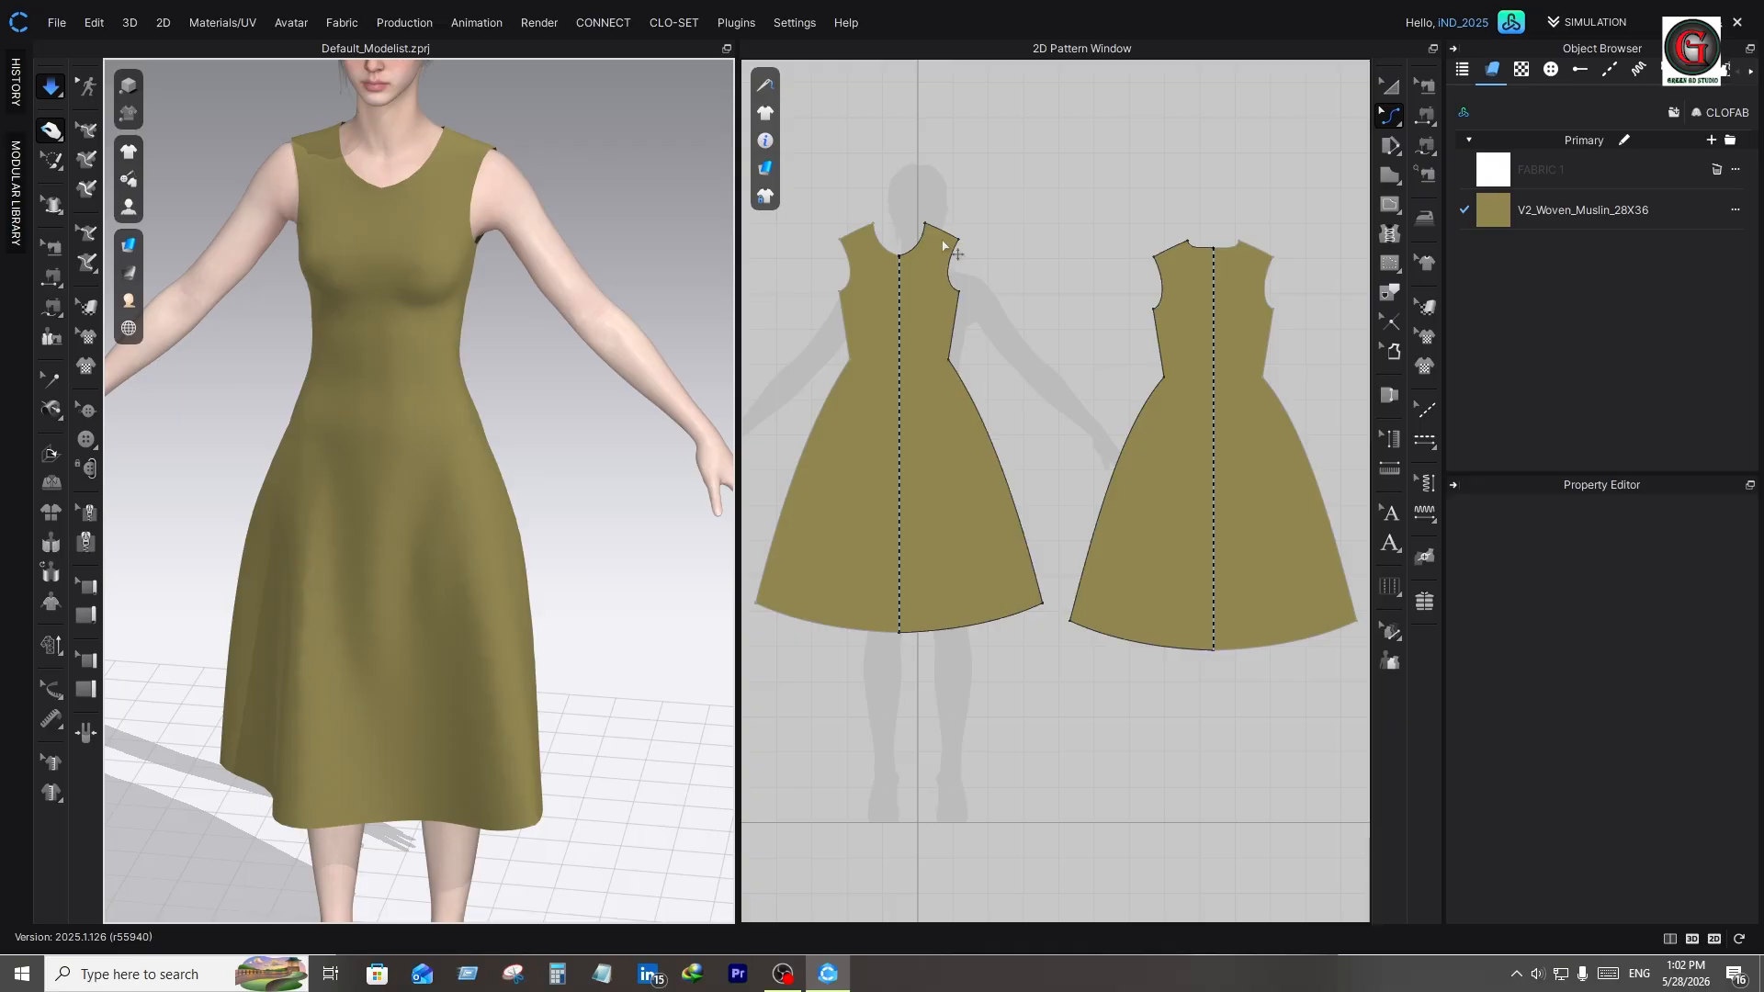
Check the length of the front neckline edge and of the back neckline edge on the patterns
key(z)
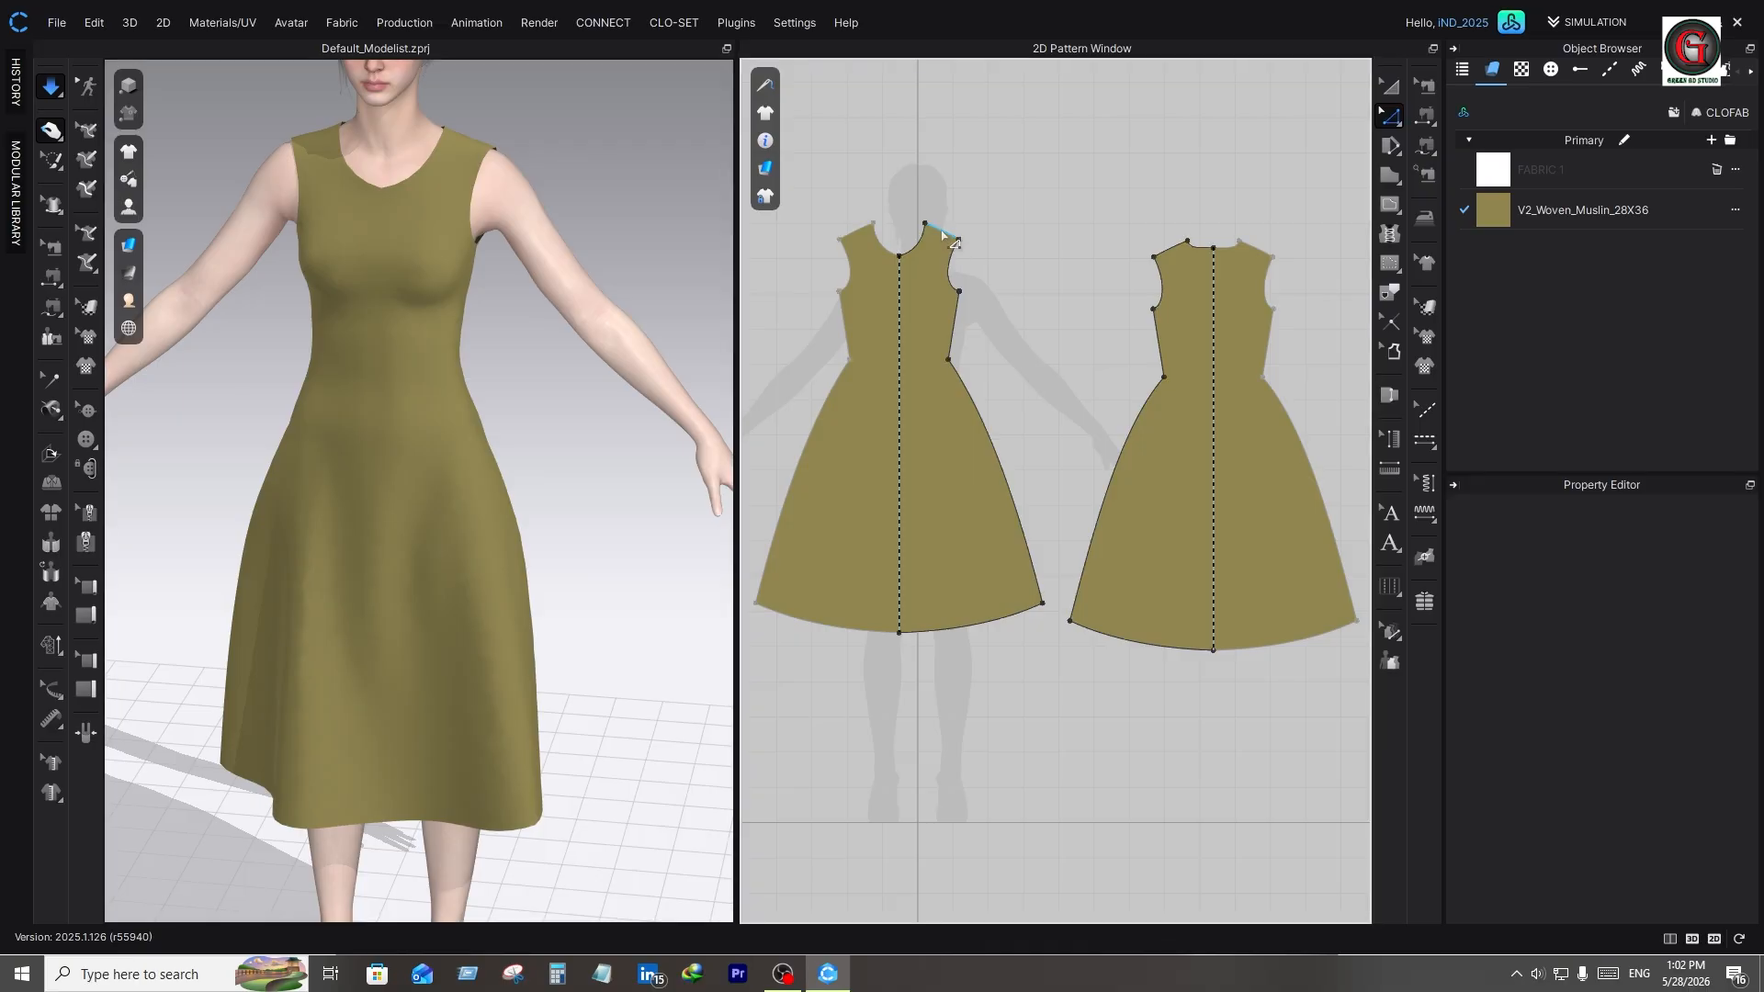
click(919, 248)
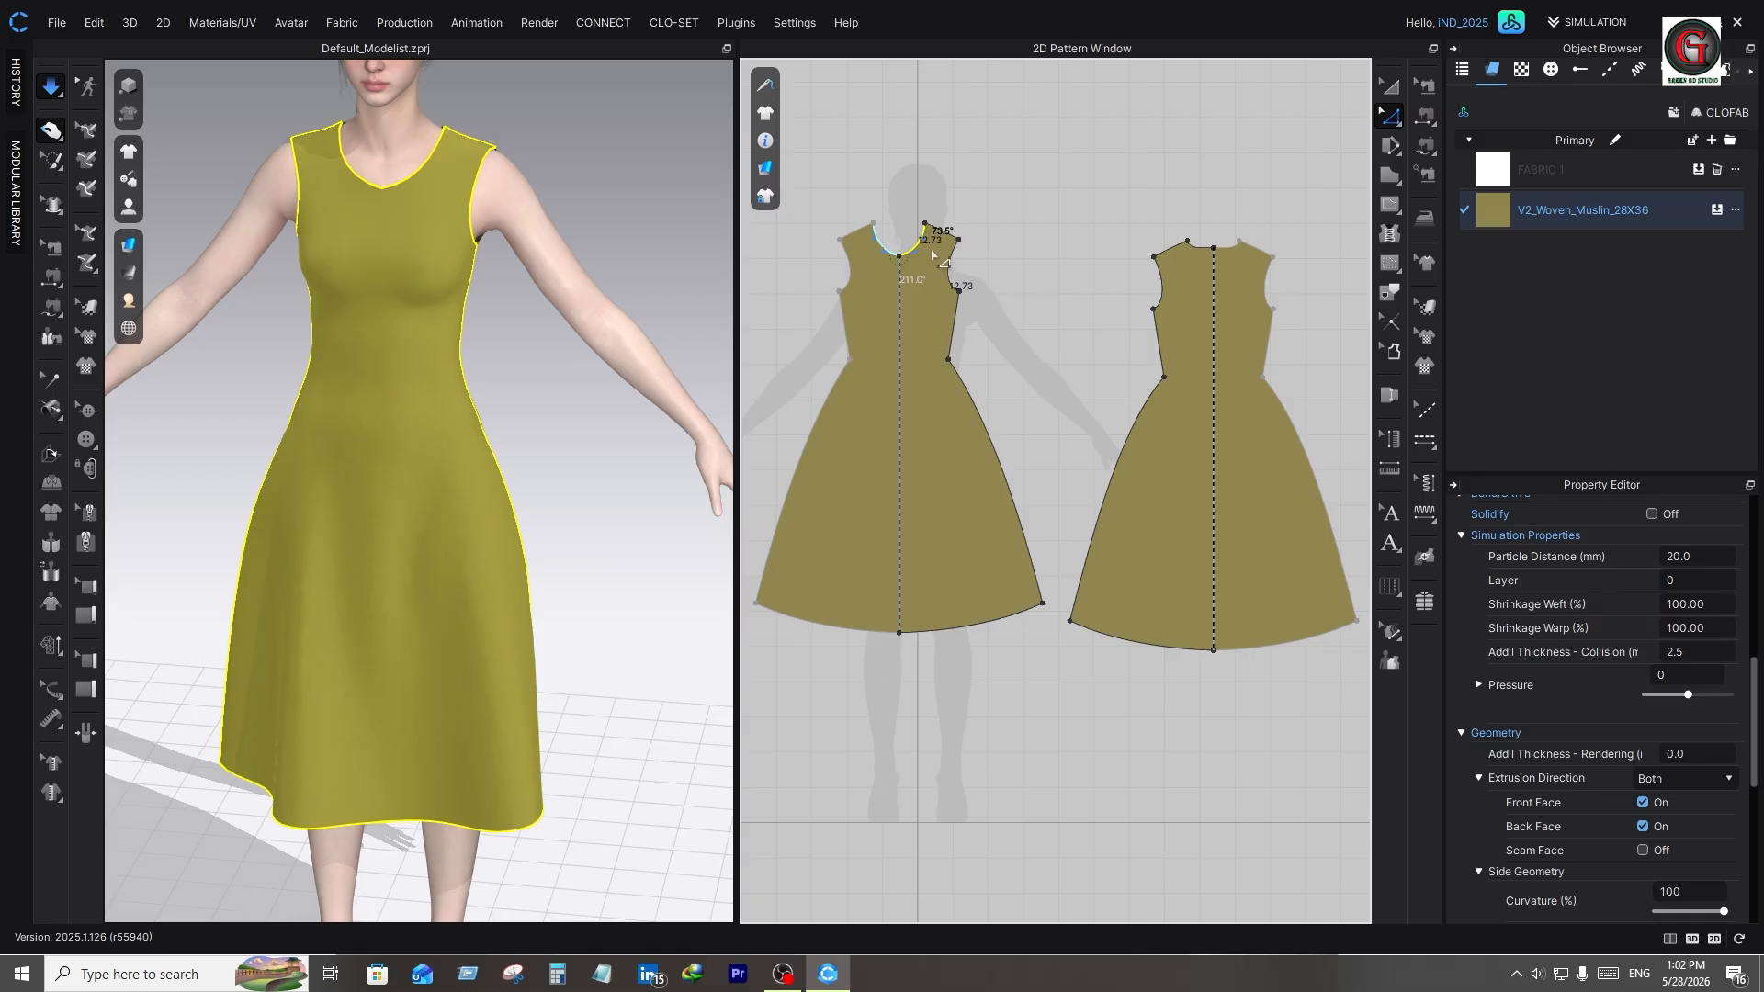
click(1203, 256)
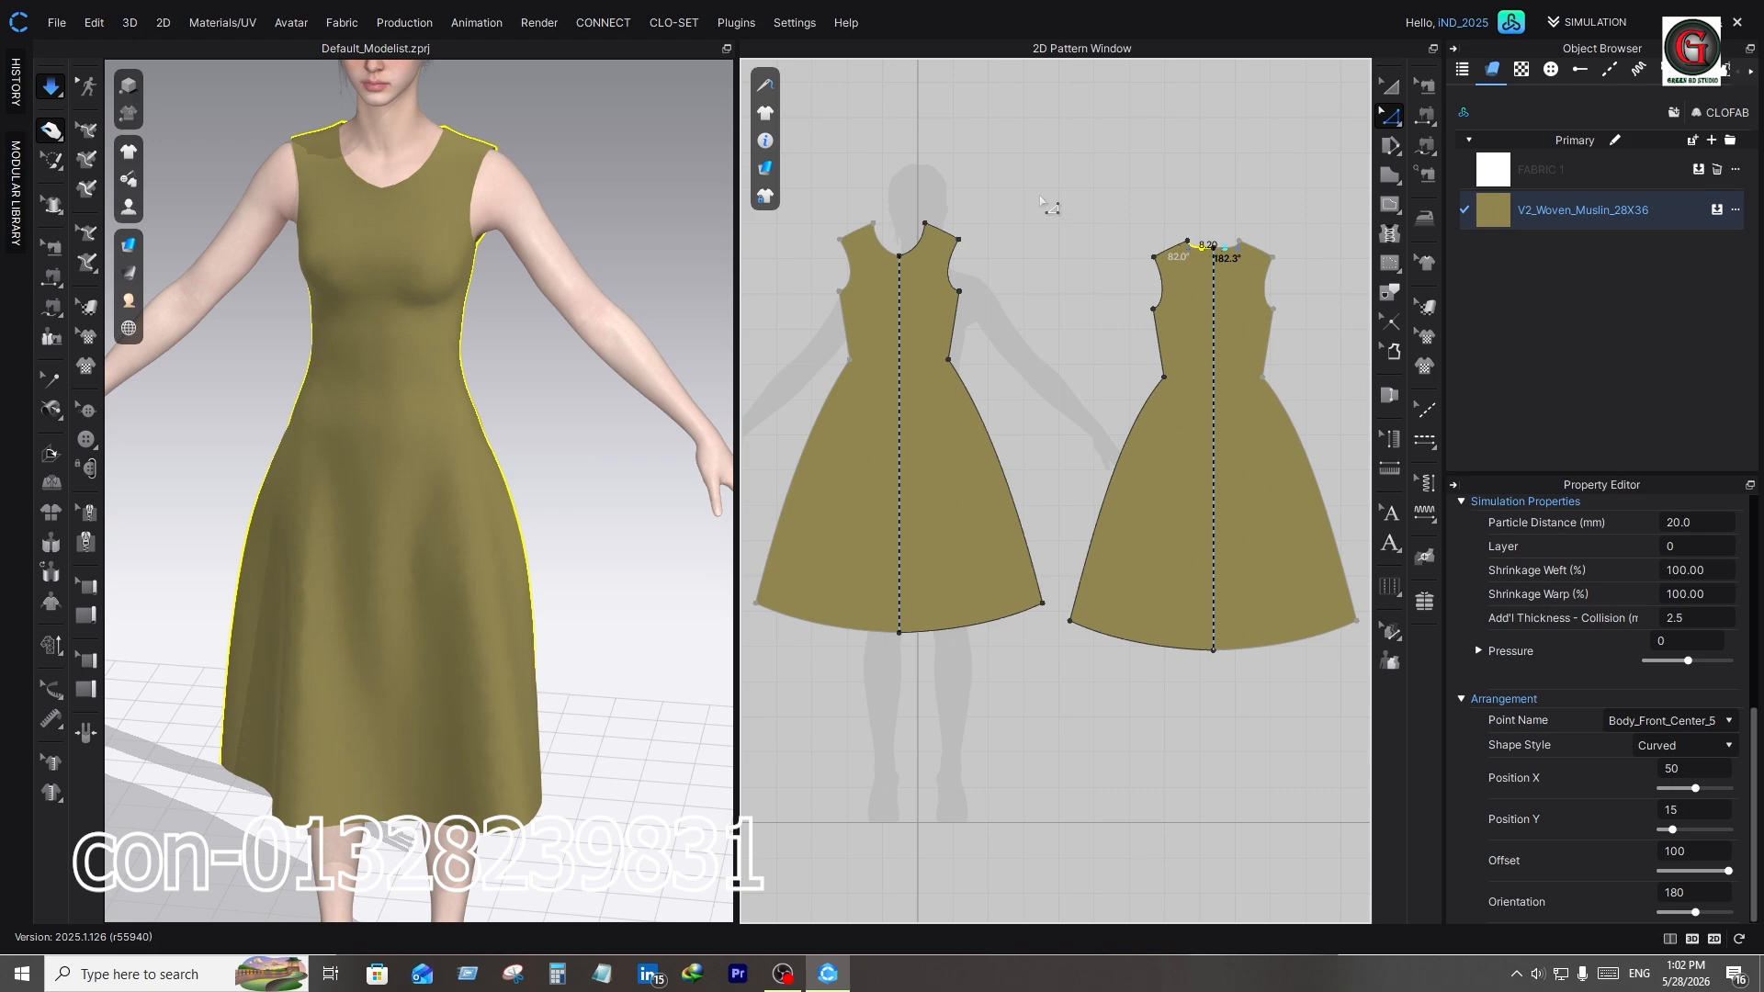
Create a rectangular strip pattern 20 cm wide and 2 cm high above the front pattern's neckline
key(s)
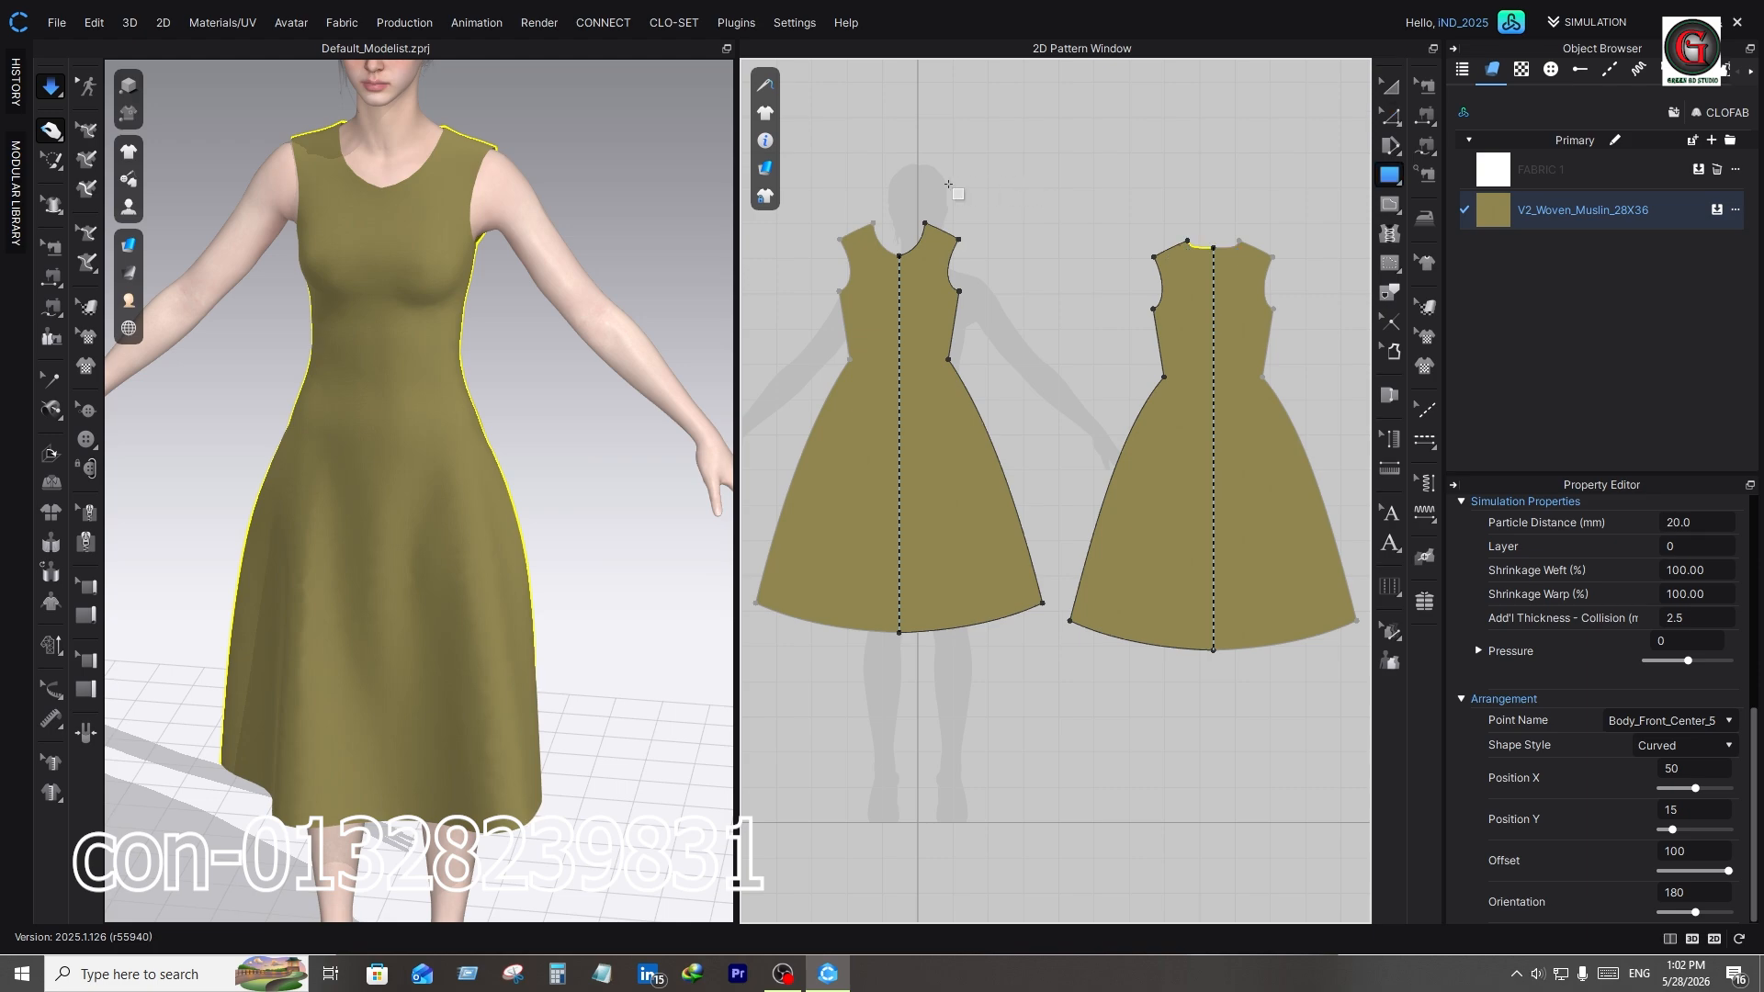
click(950, 180)
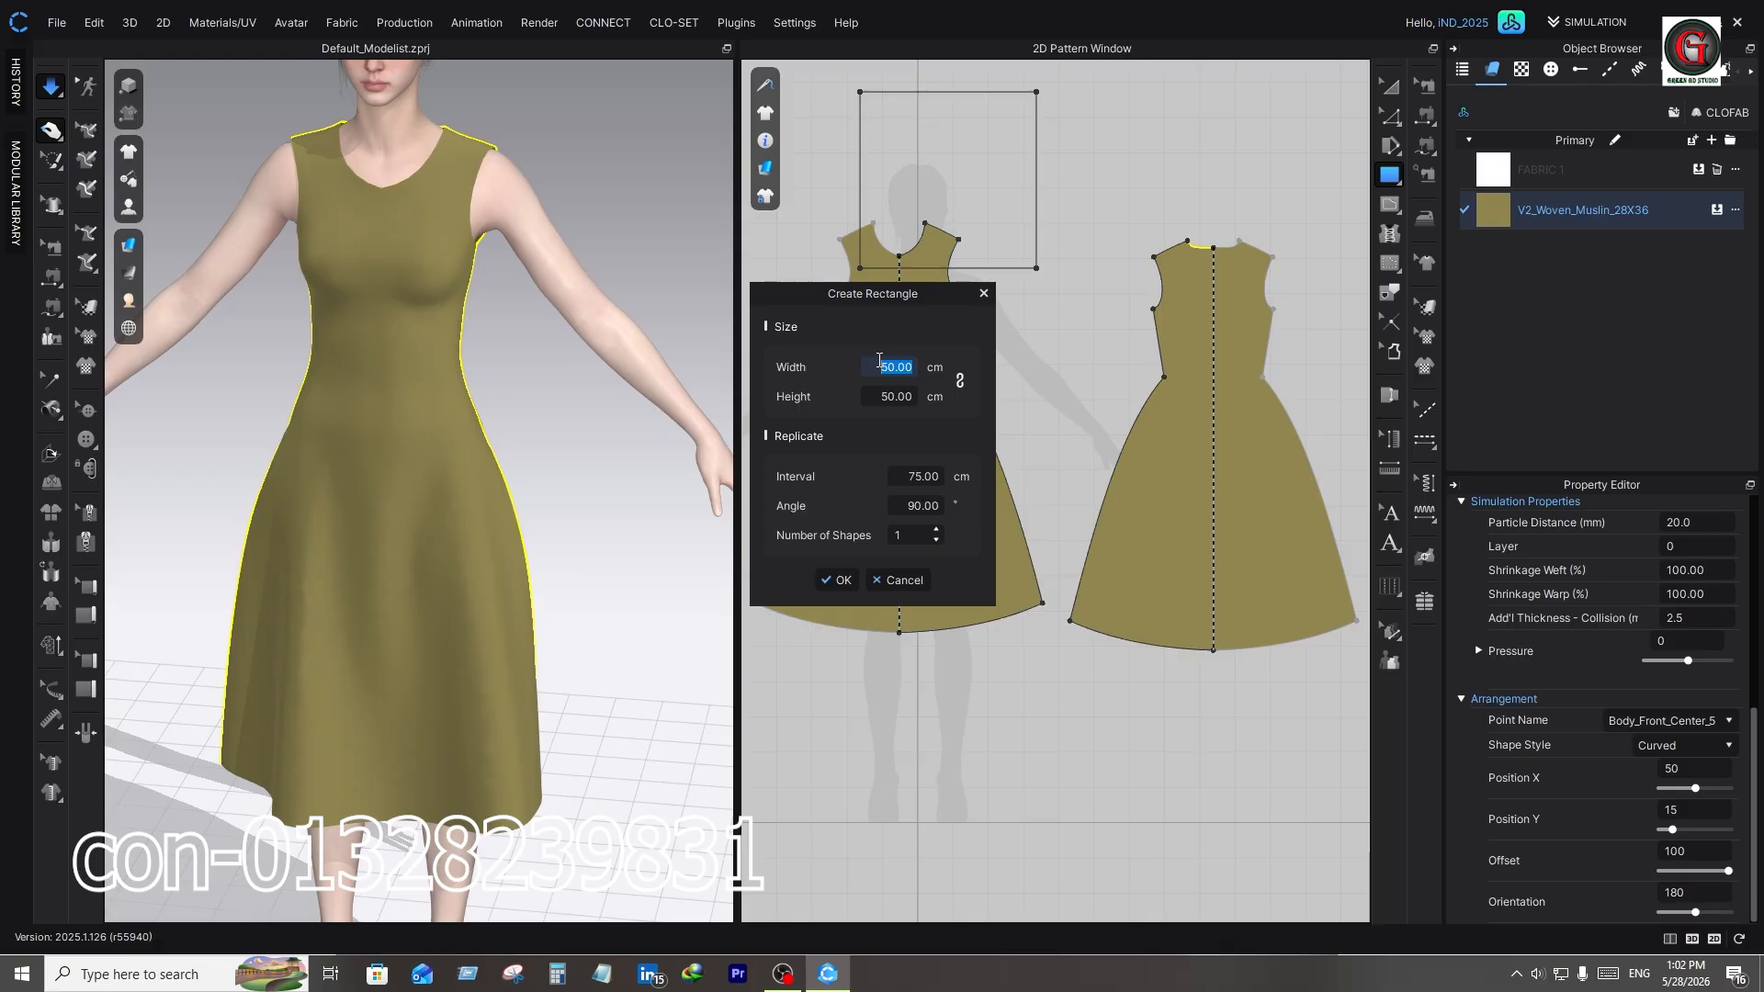
text(20)
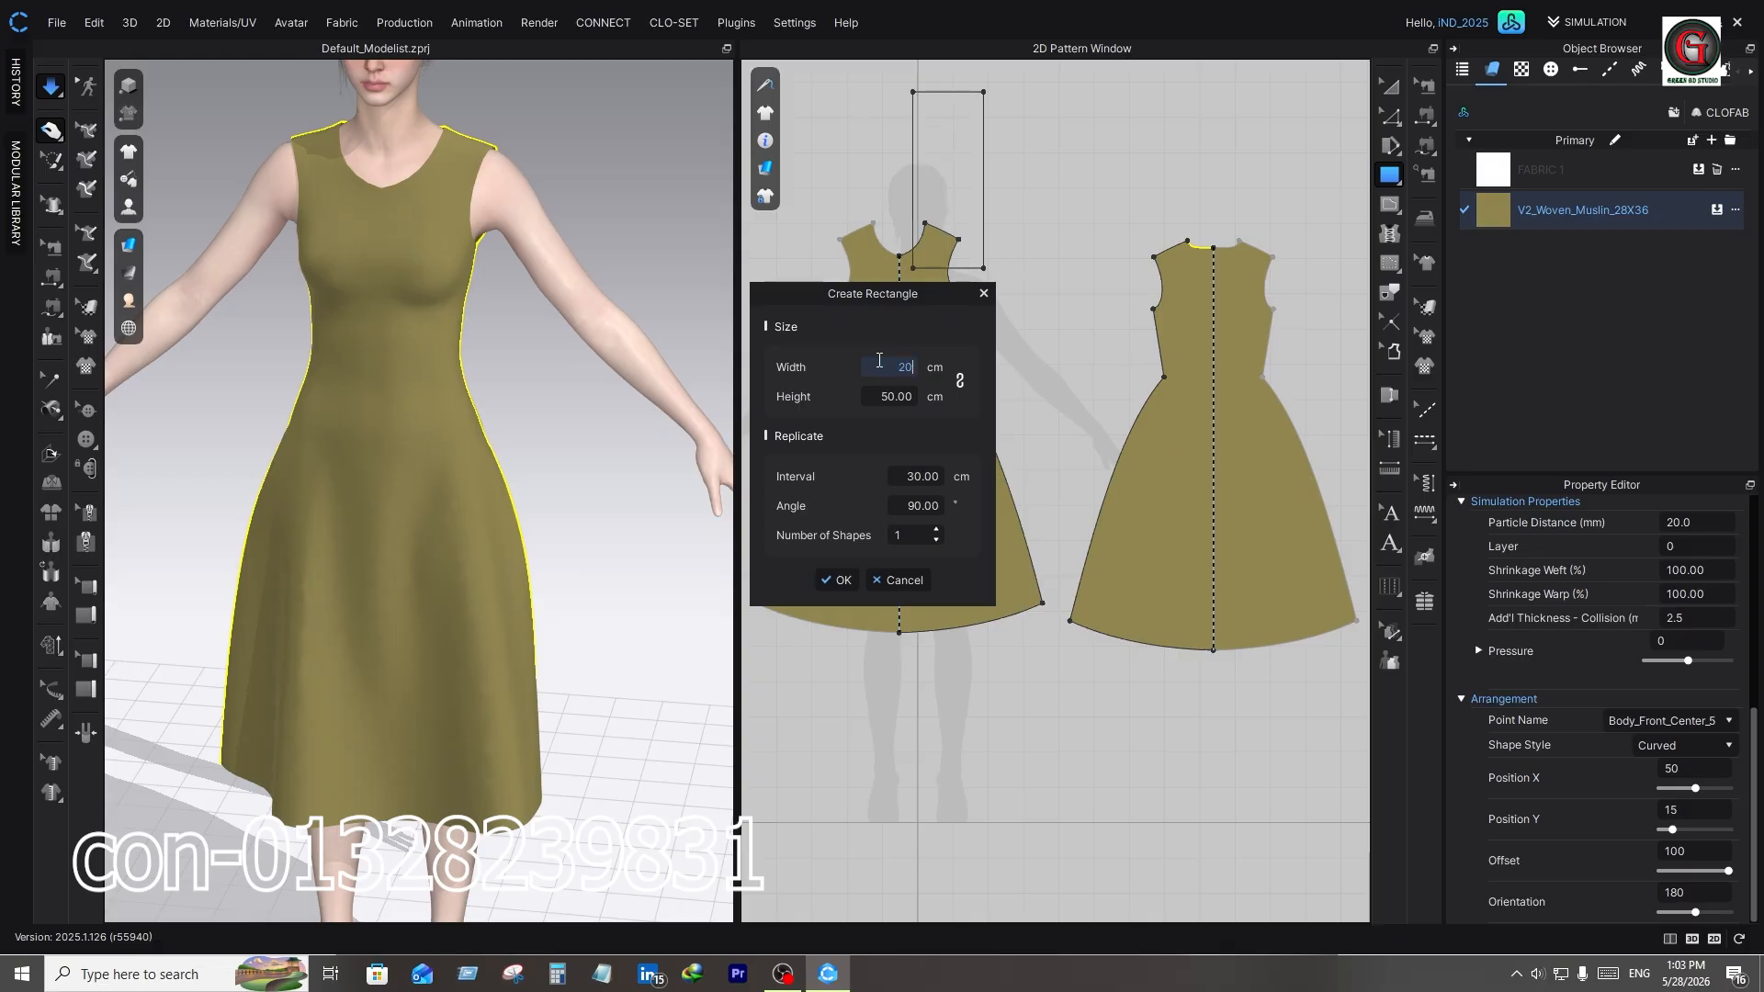
click(885, 399)
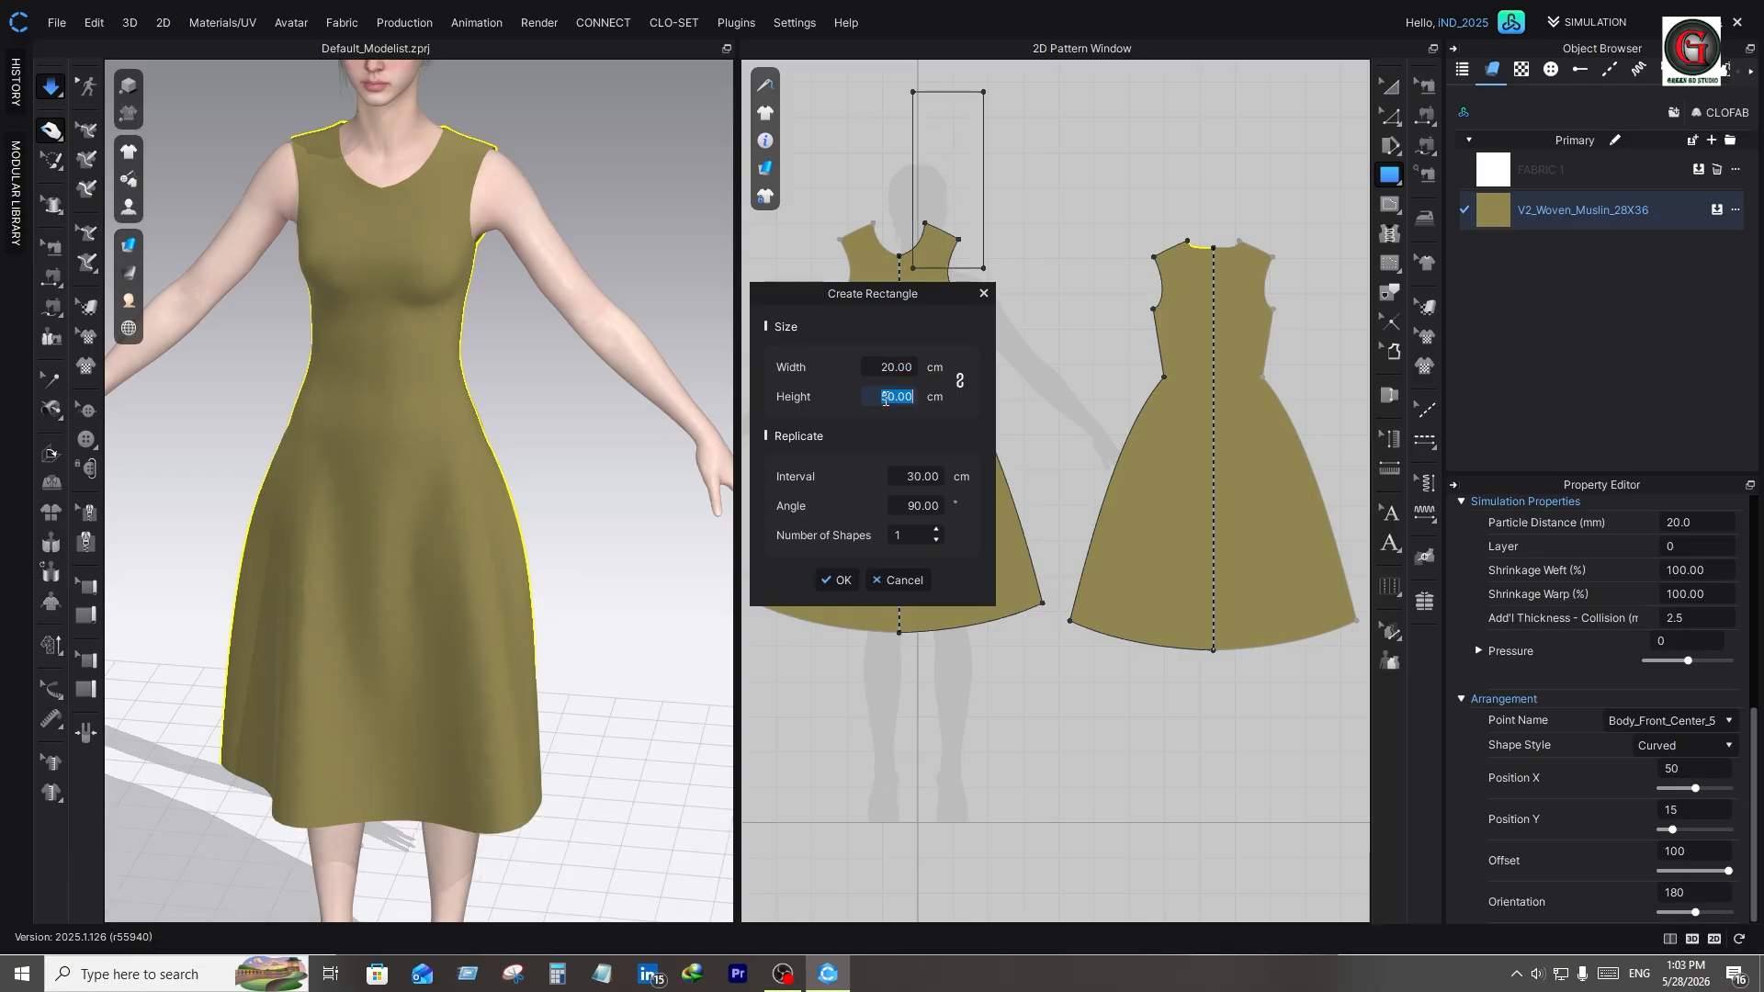
text(2)
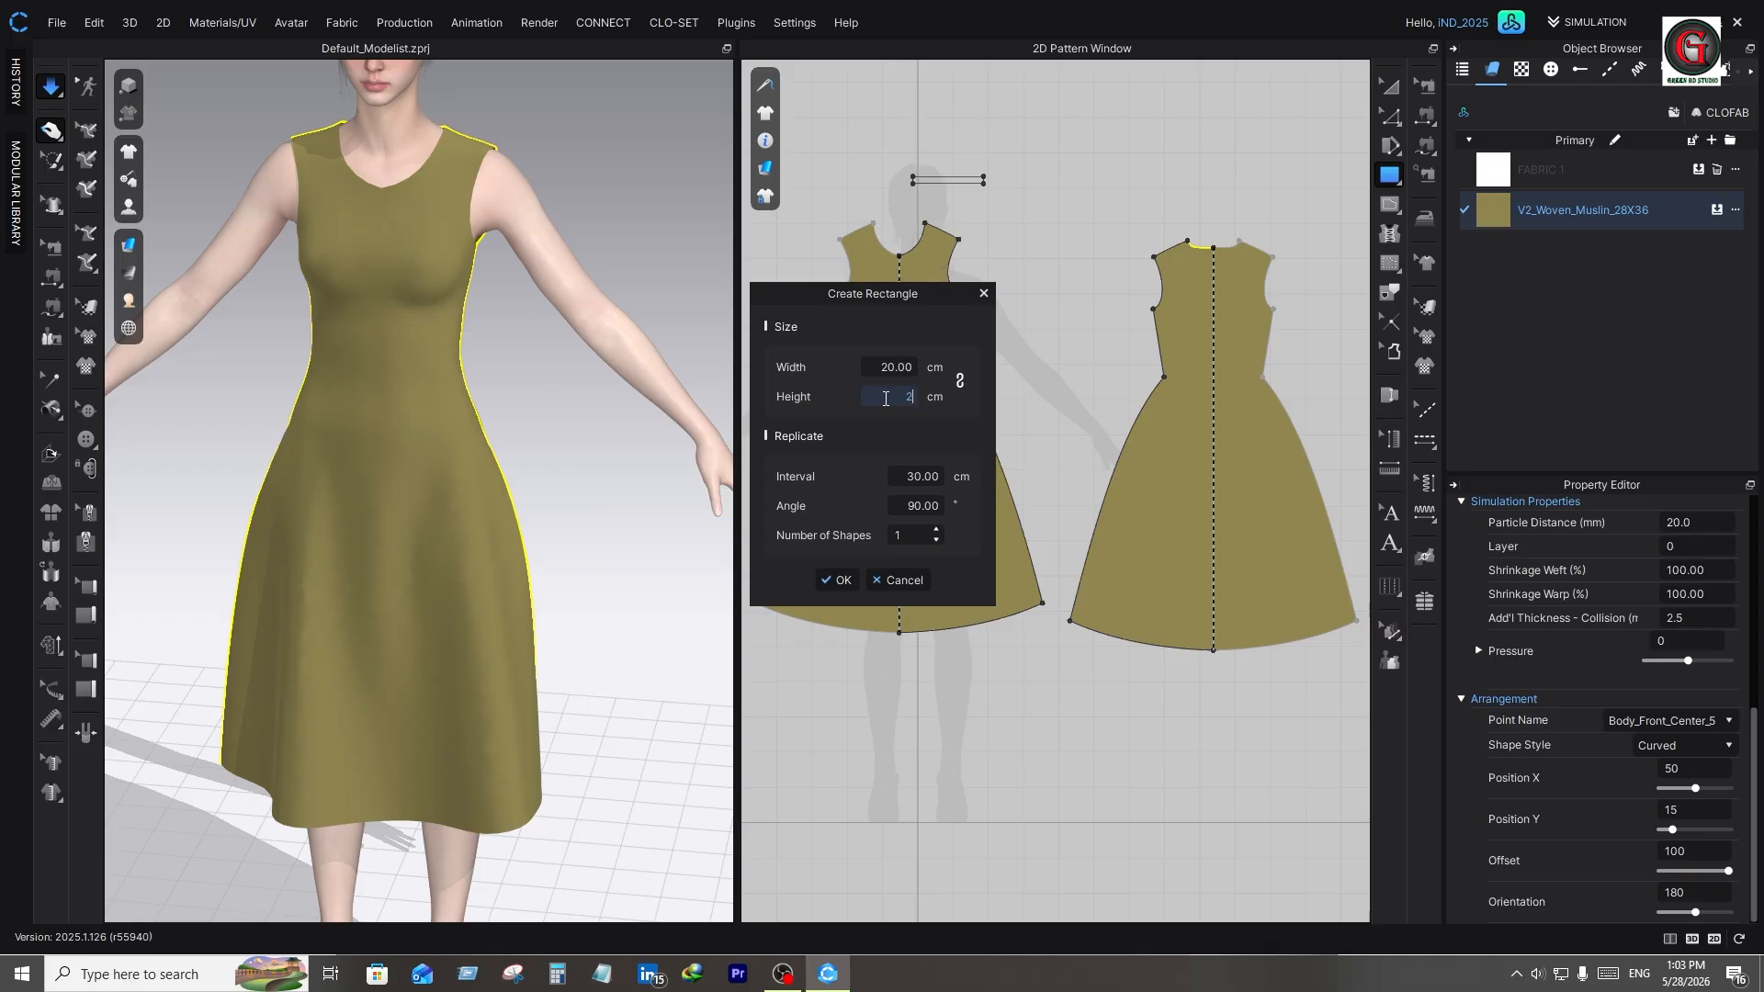
key(Return)
scroll(993, 327, up, 3)
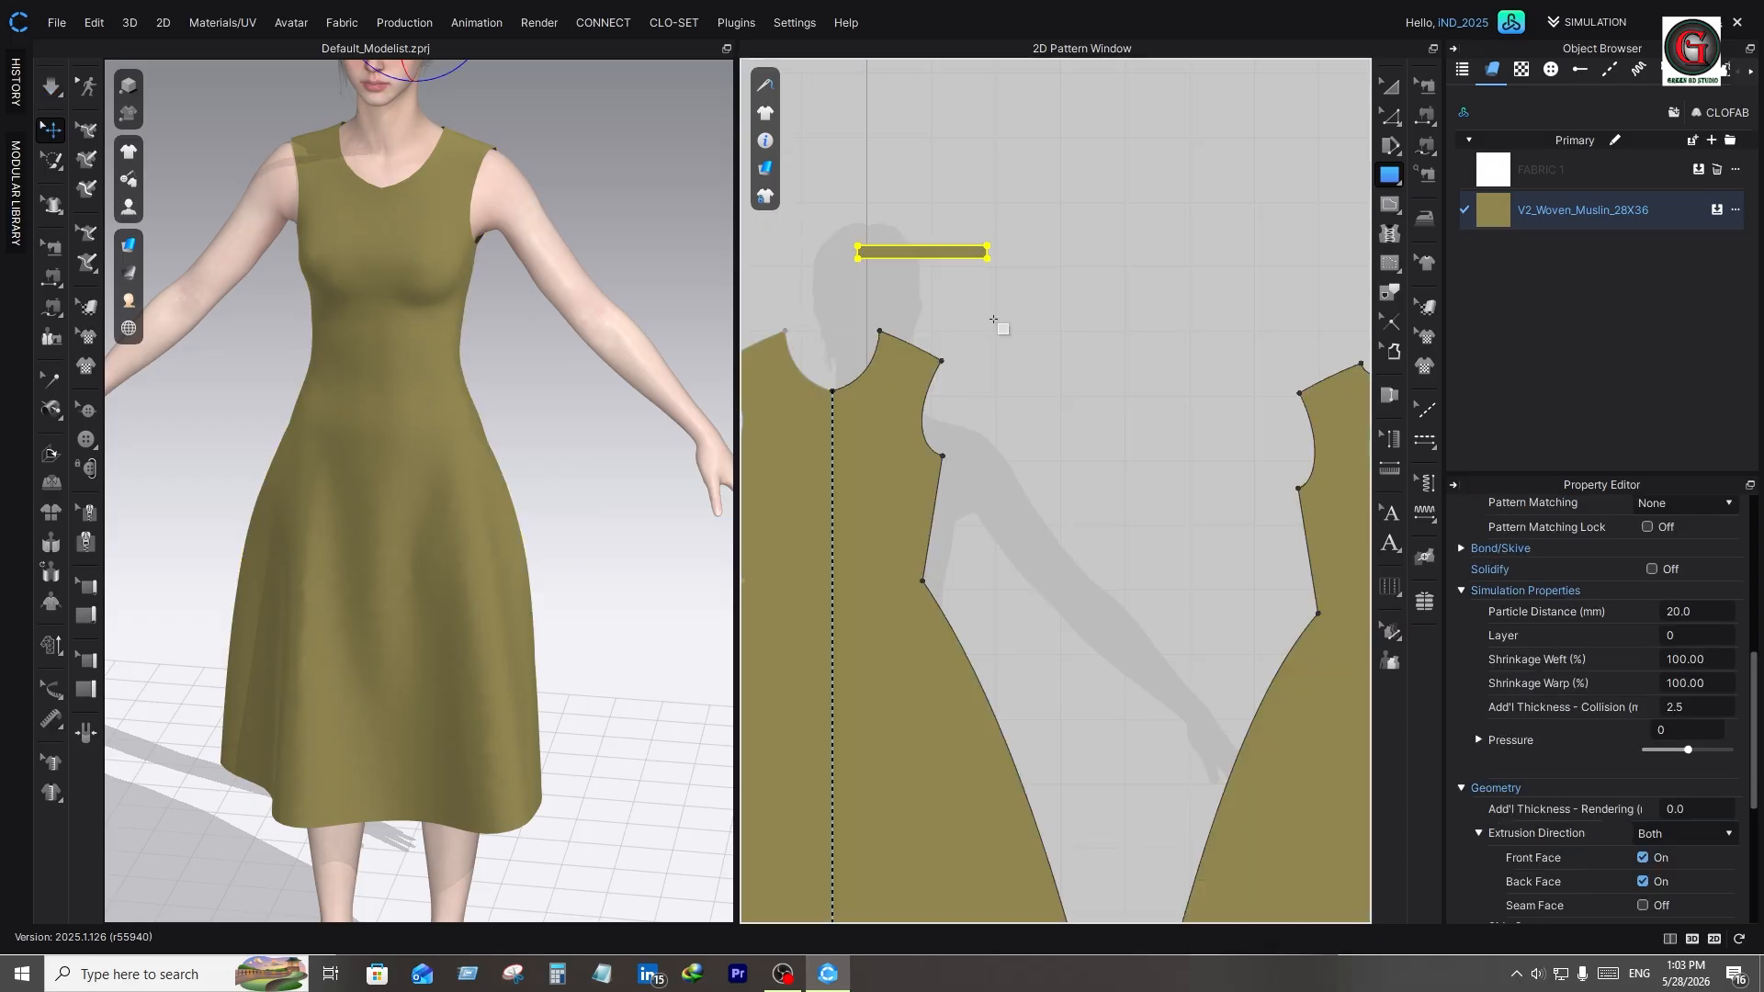
key(z)
click(948, 285)
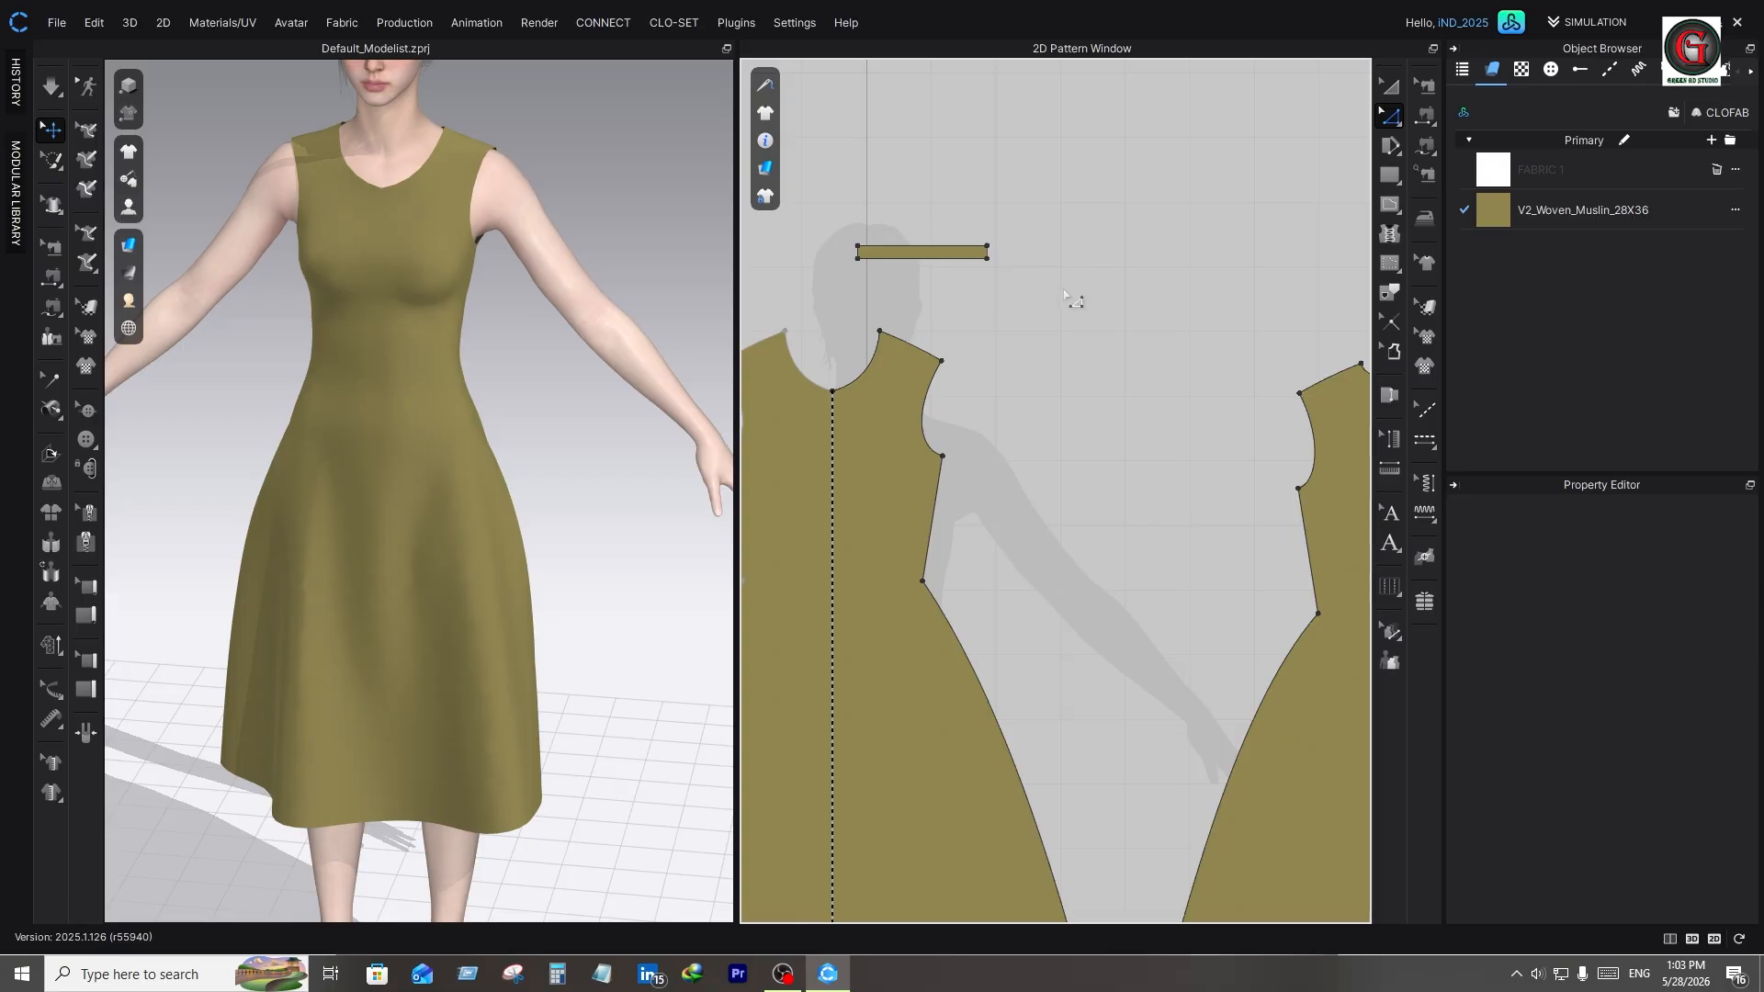
Use M:N Free Sewing to join the front and back half necklines, from front centre to back centre, to the strip's 20 cm lower edge
scroll(1057, 284, down, 2)
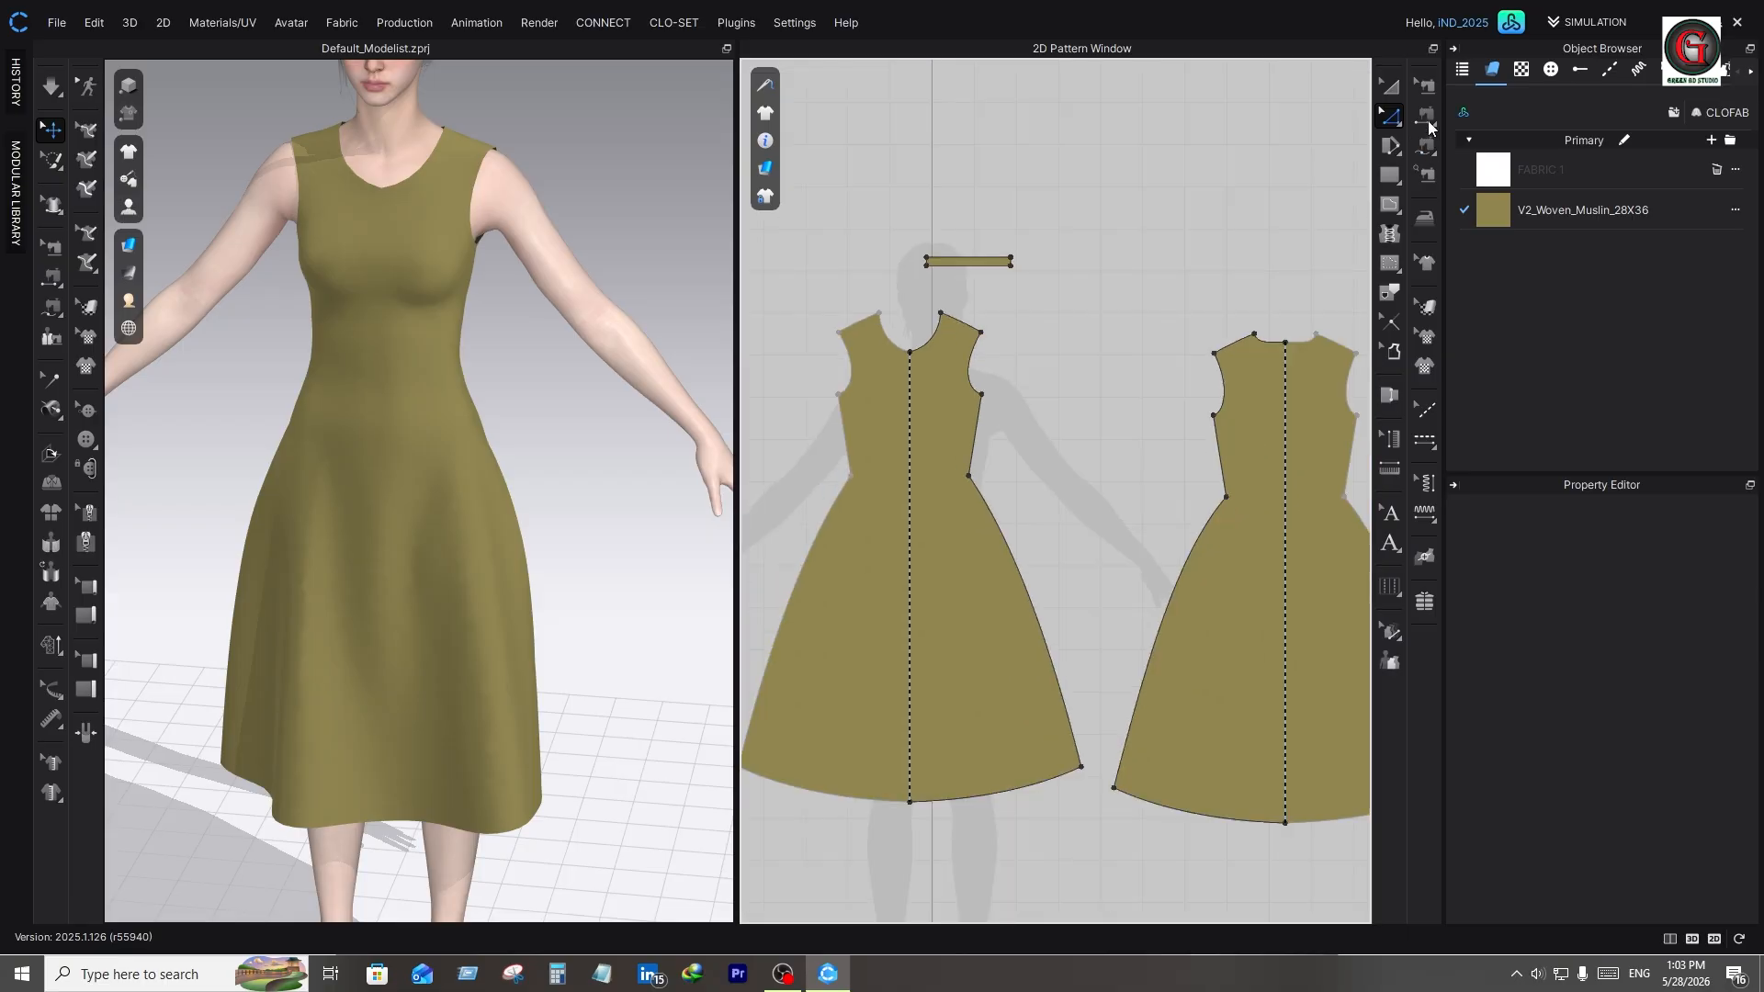
click(1428, 119)
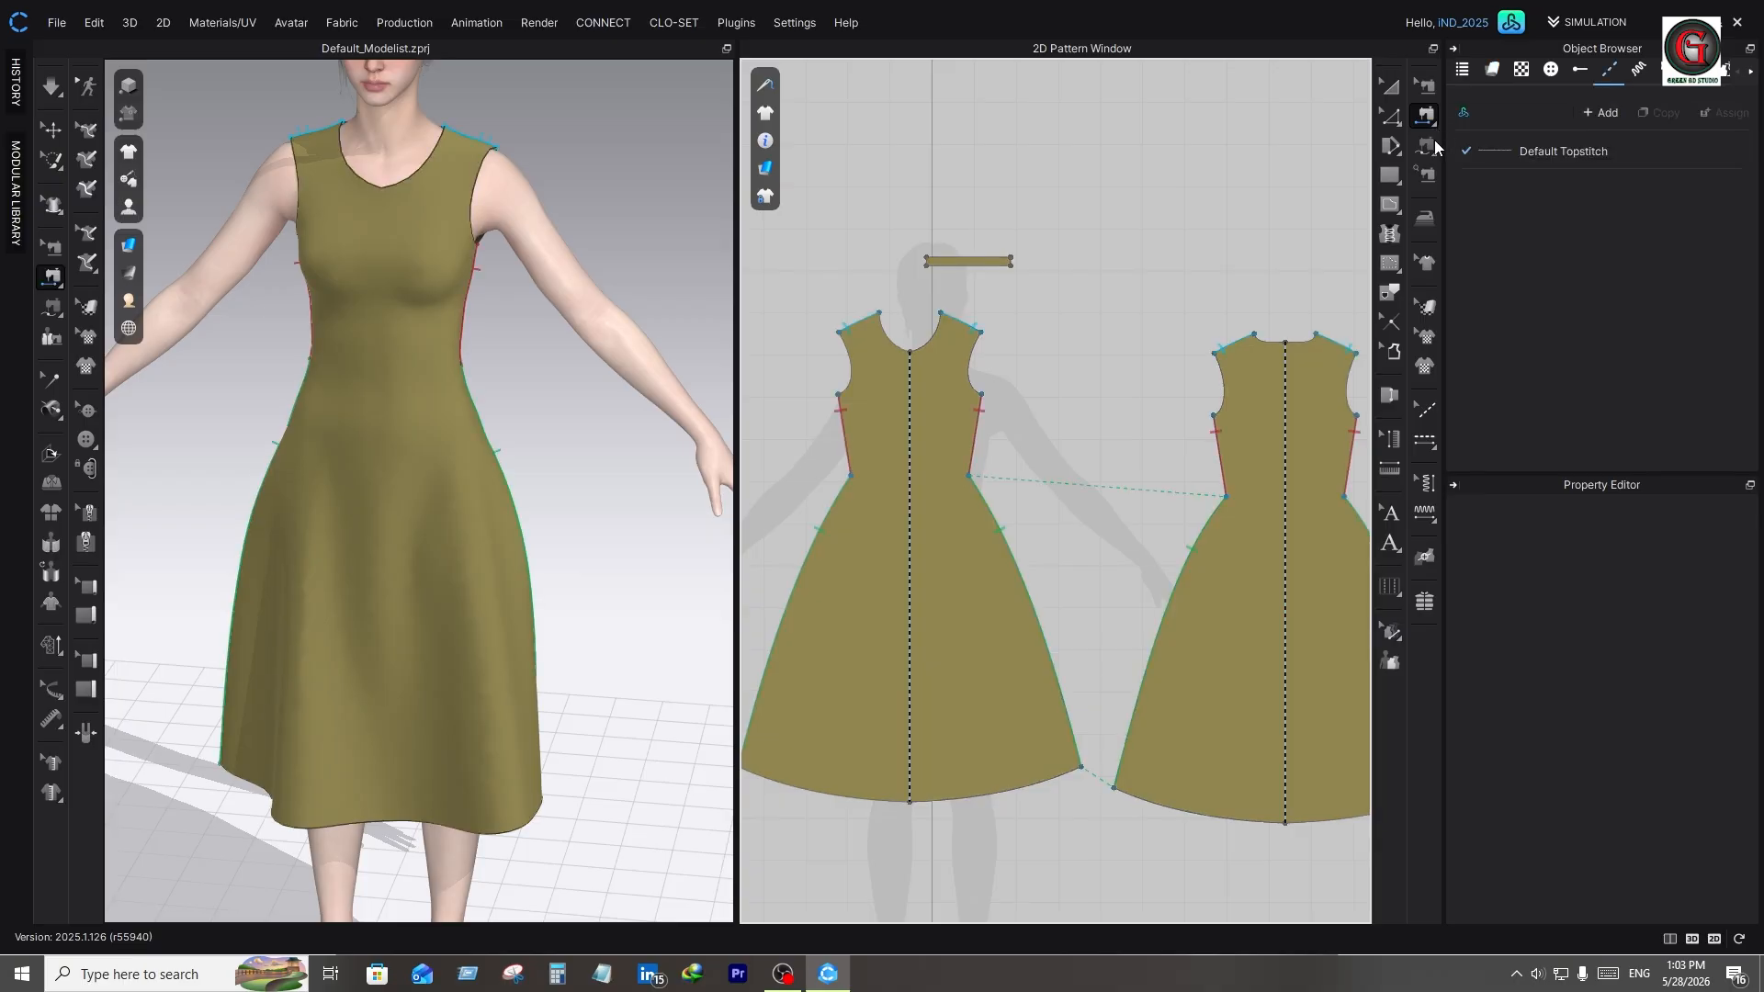
click(1435, 157)
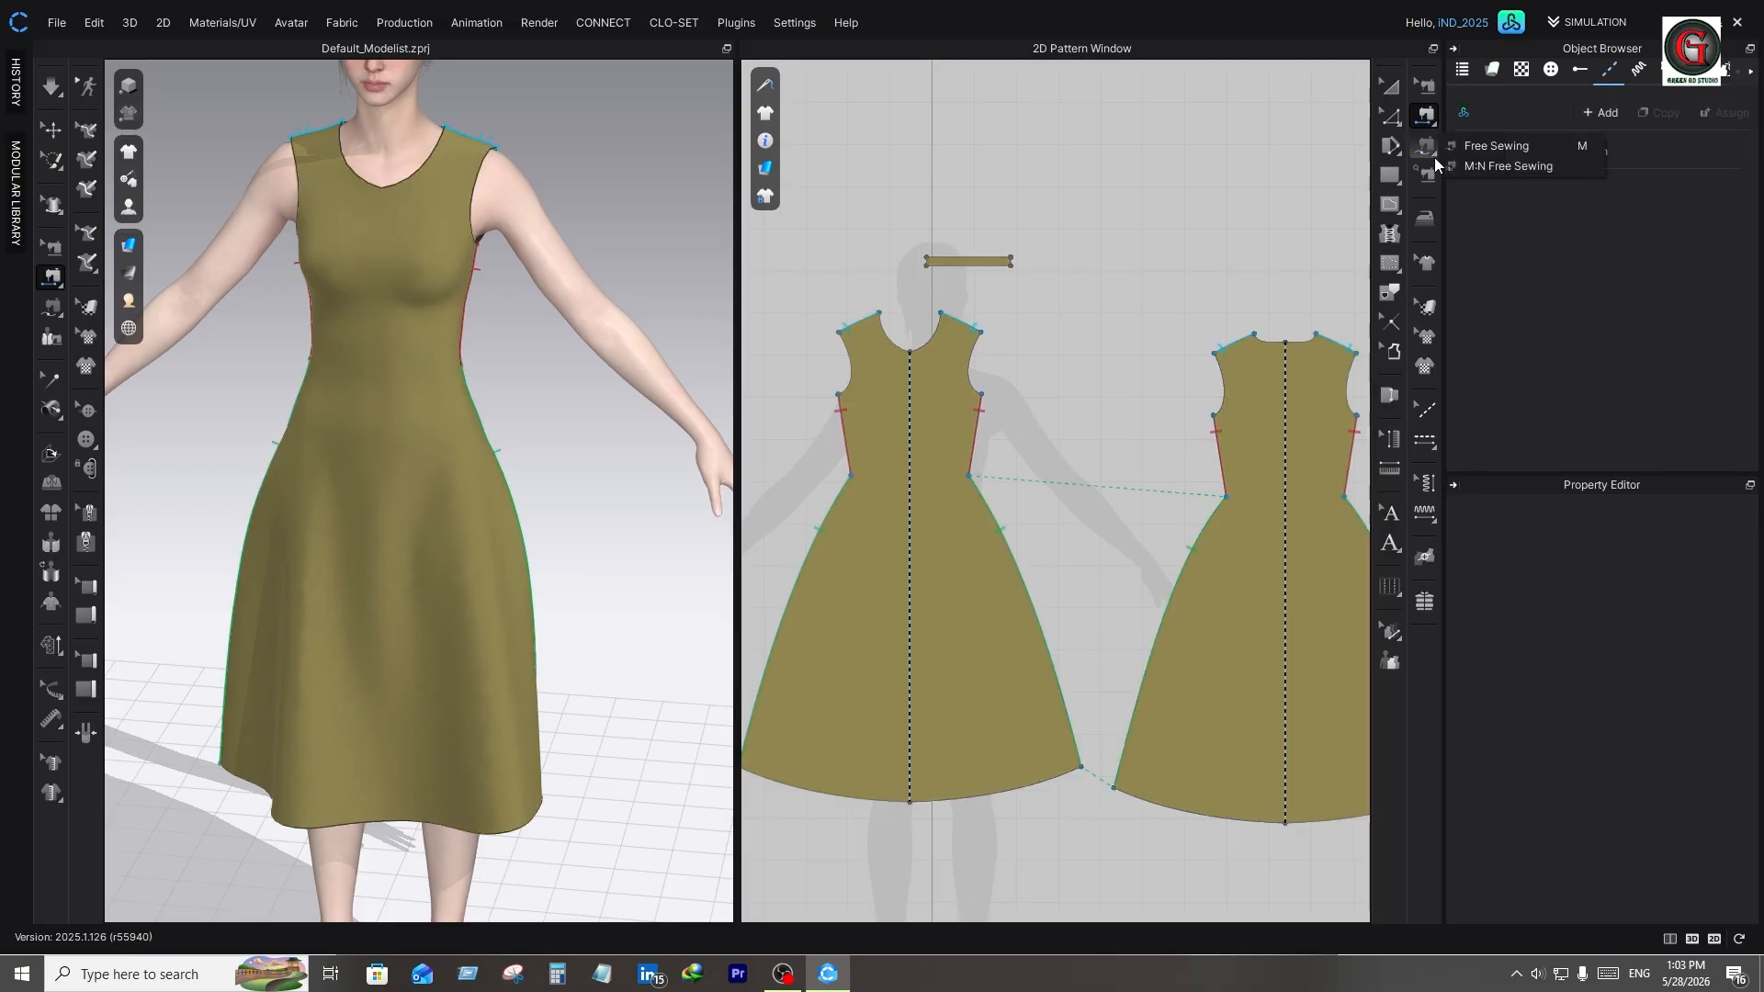
click(1512, 167)
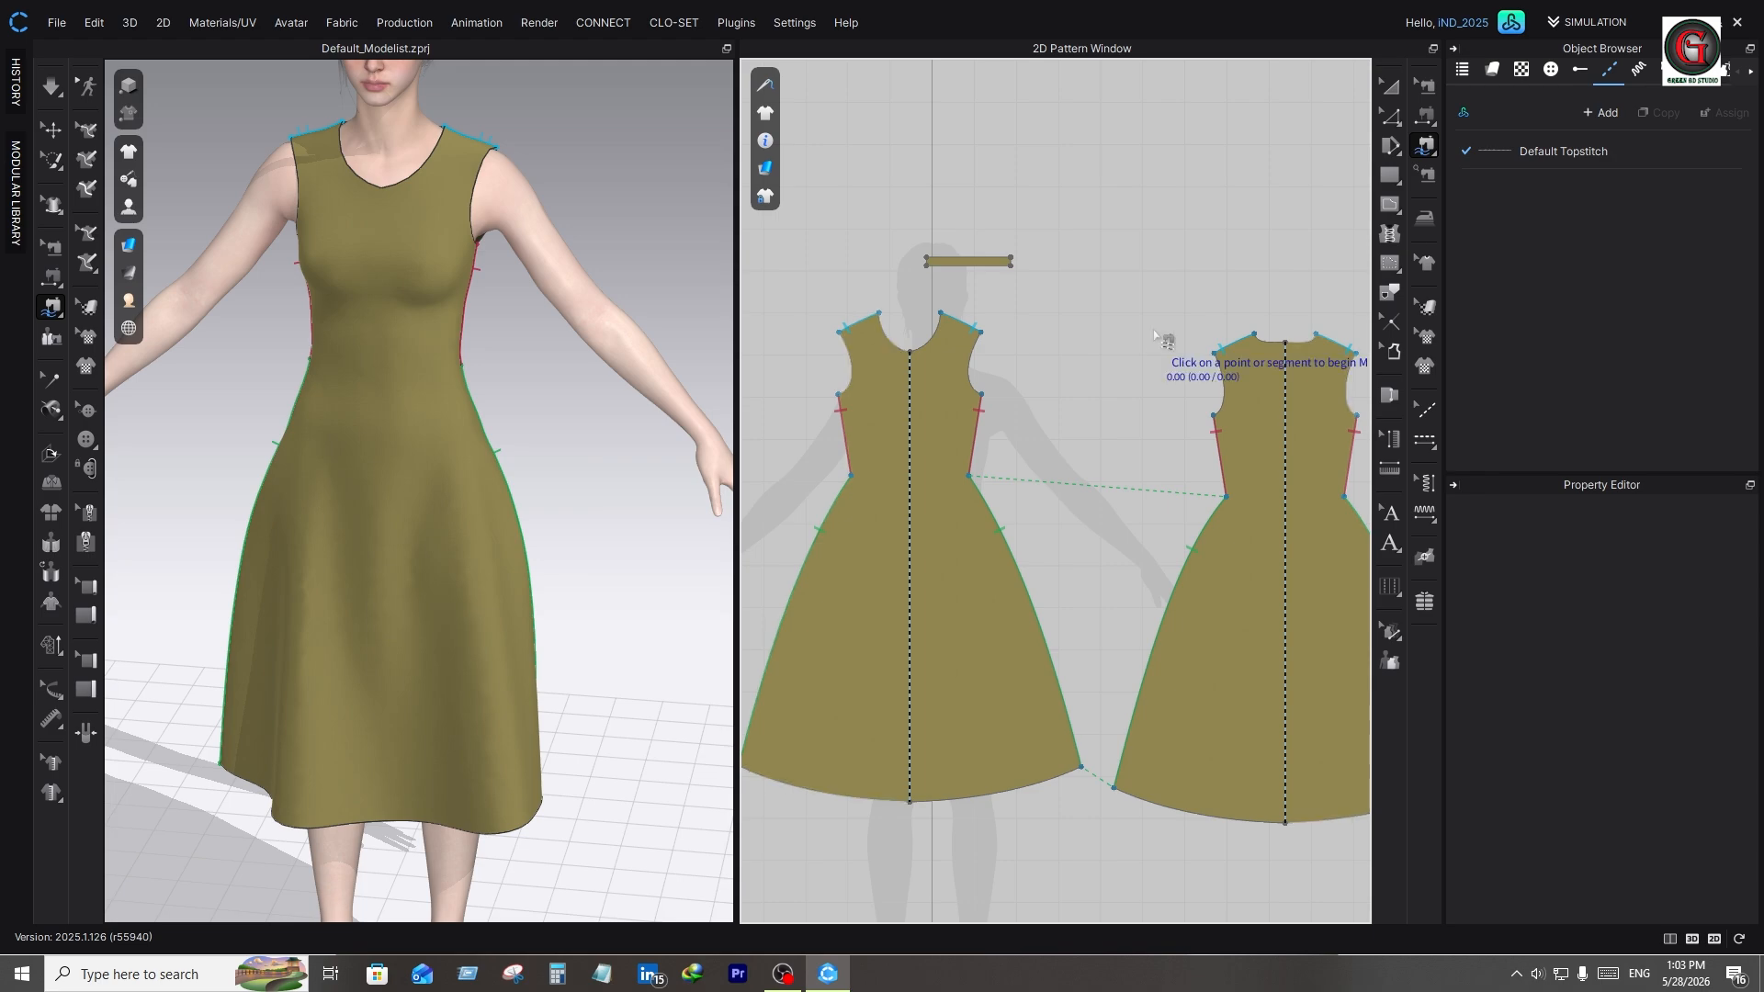
scroll(1247, 225, up, 2)
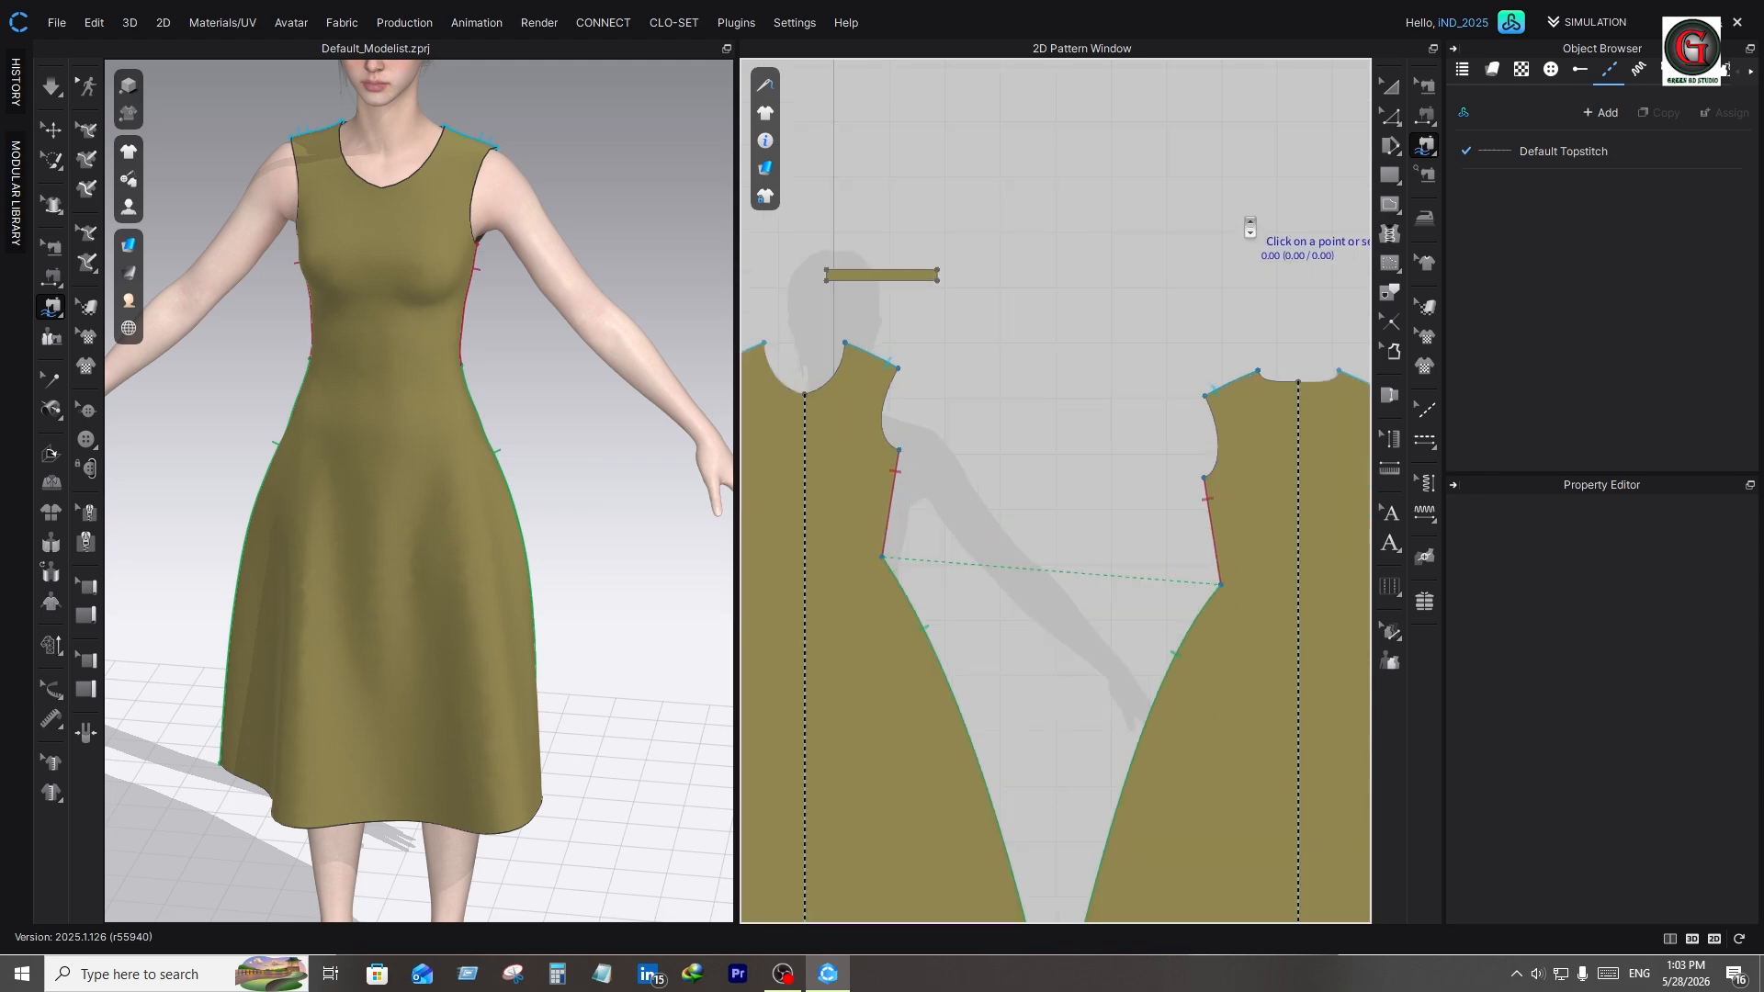
scroll(1148, 306, down, 2)
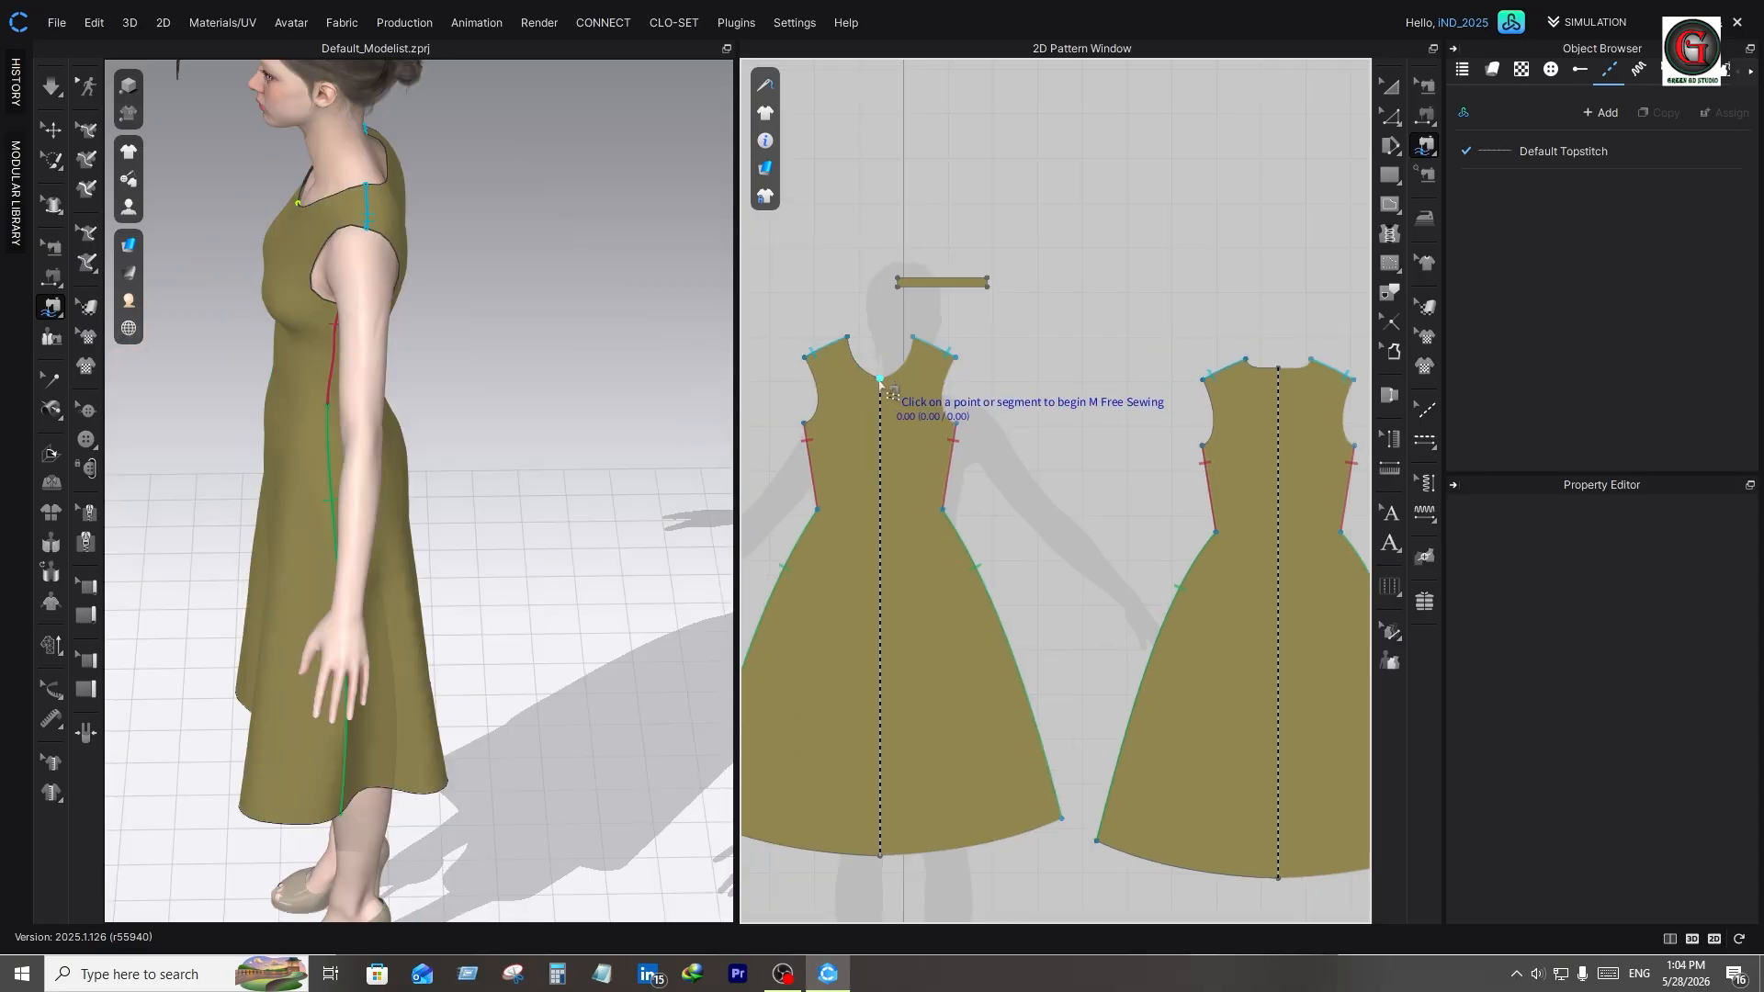
click(879, 378)
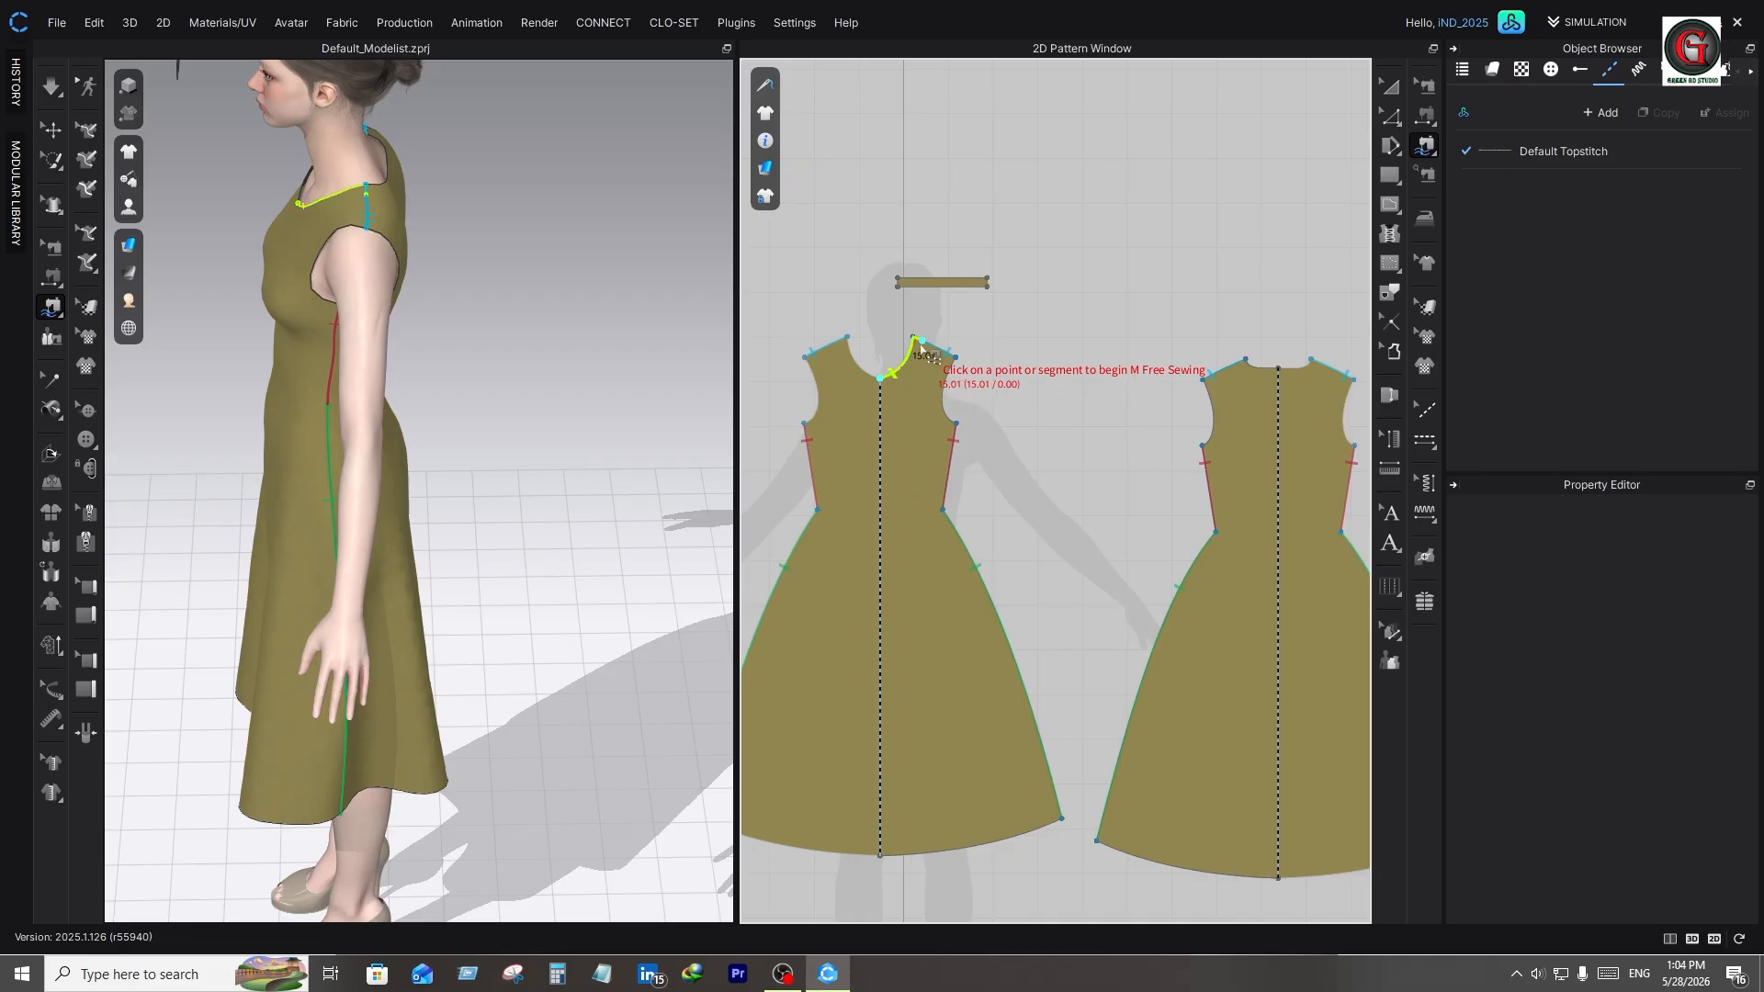
click(913, 339)
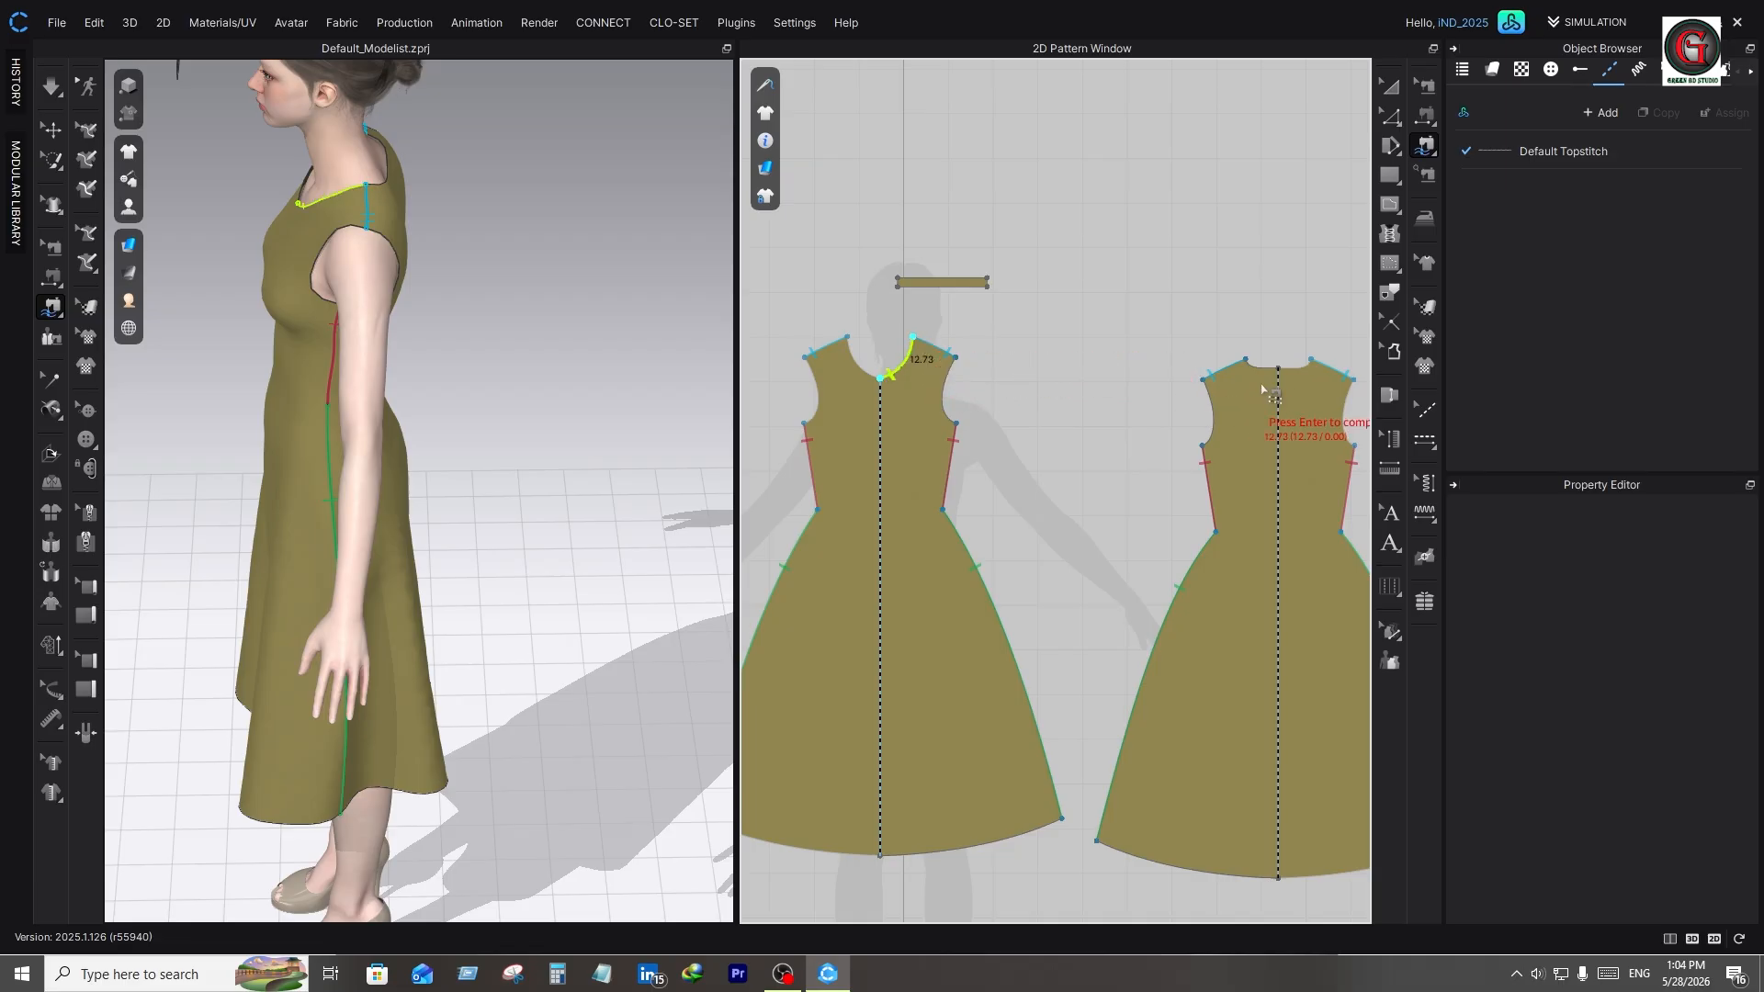
click(1246, 360)
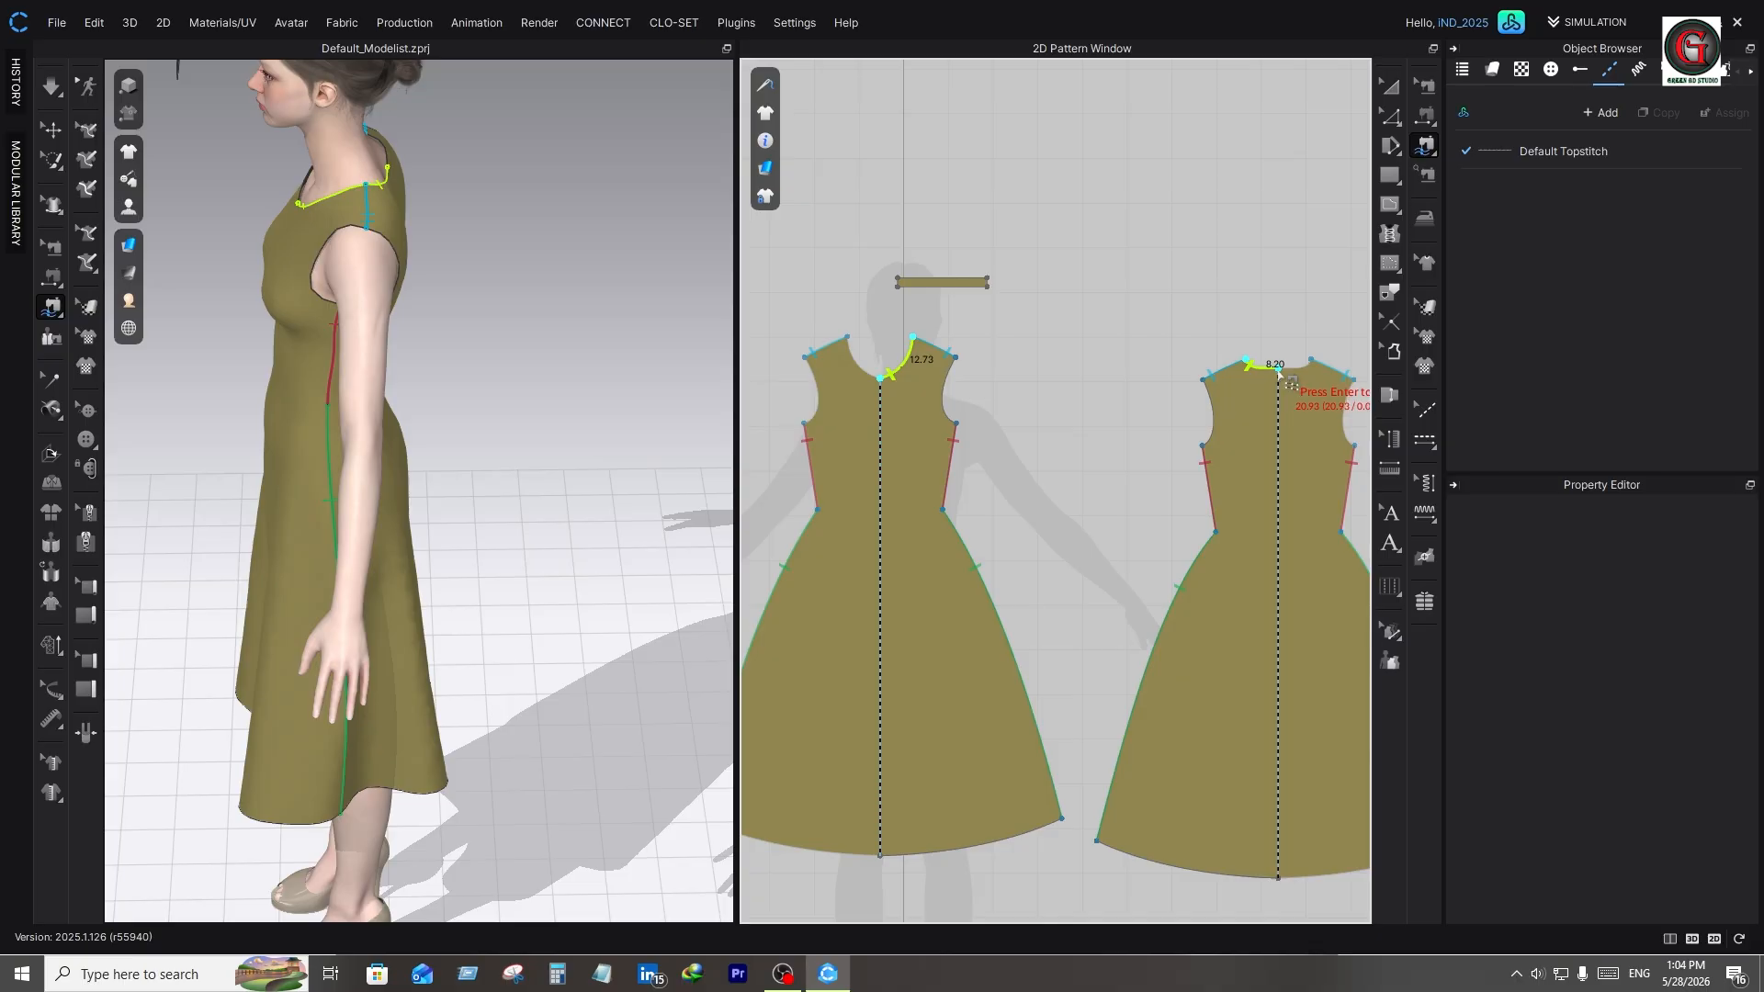
click(1279, 373)
click(898, 288)
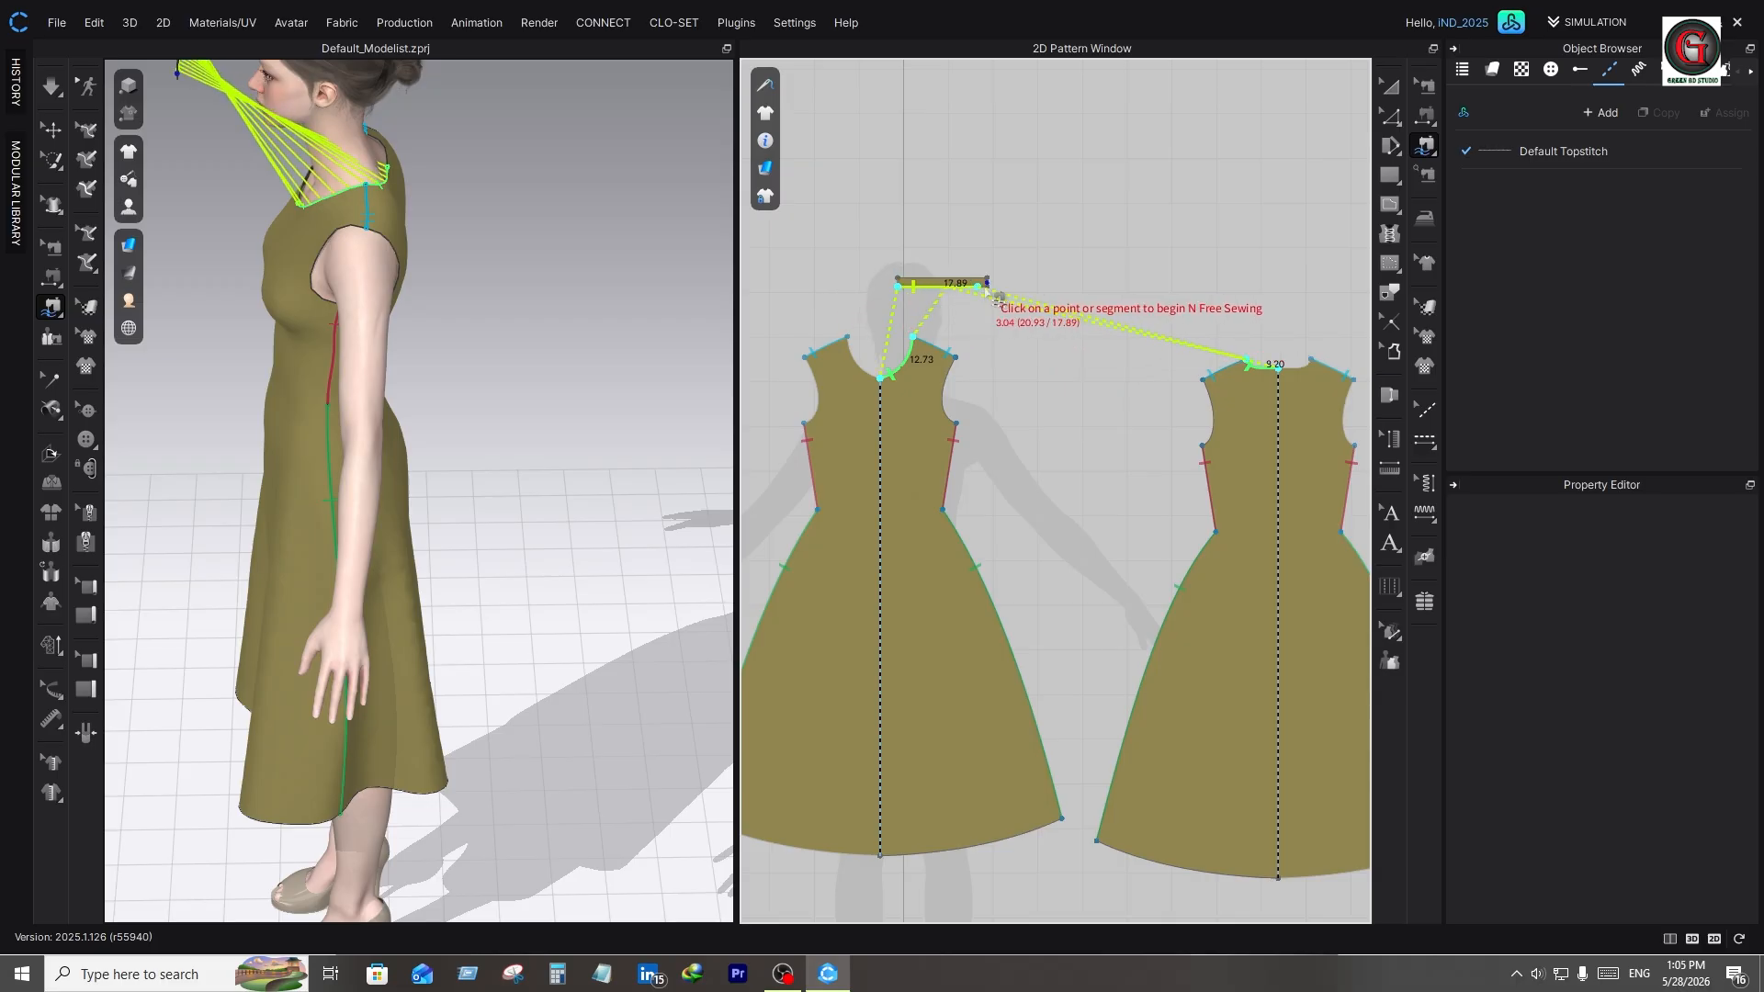
click(990, 290)
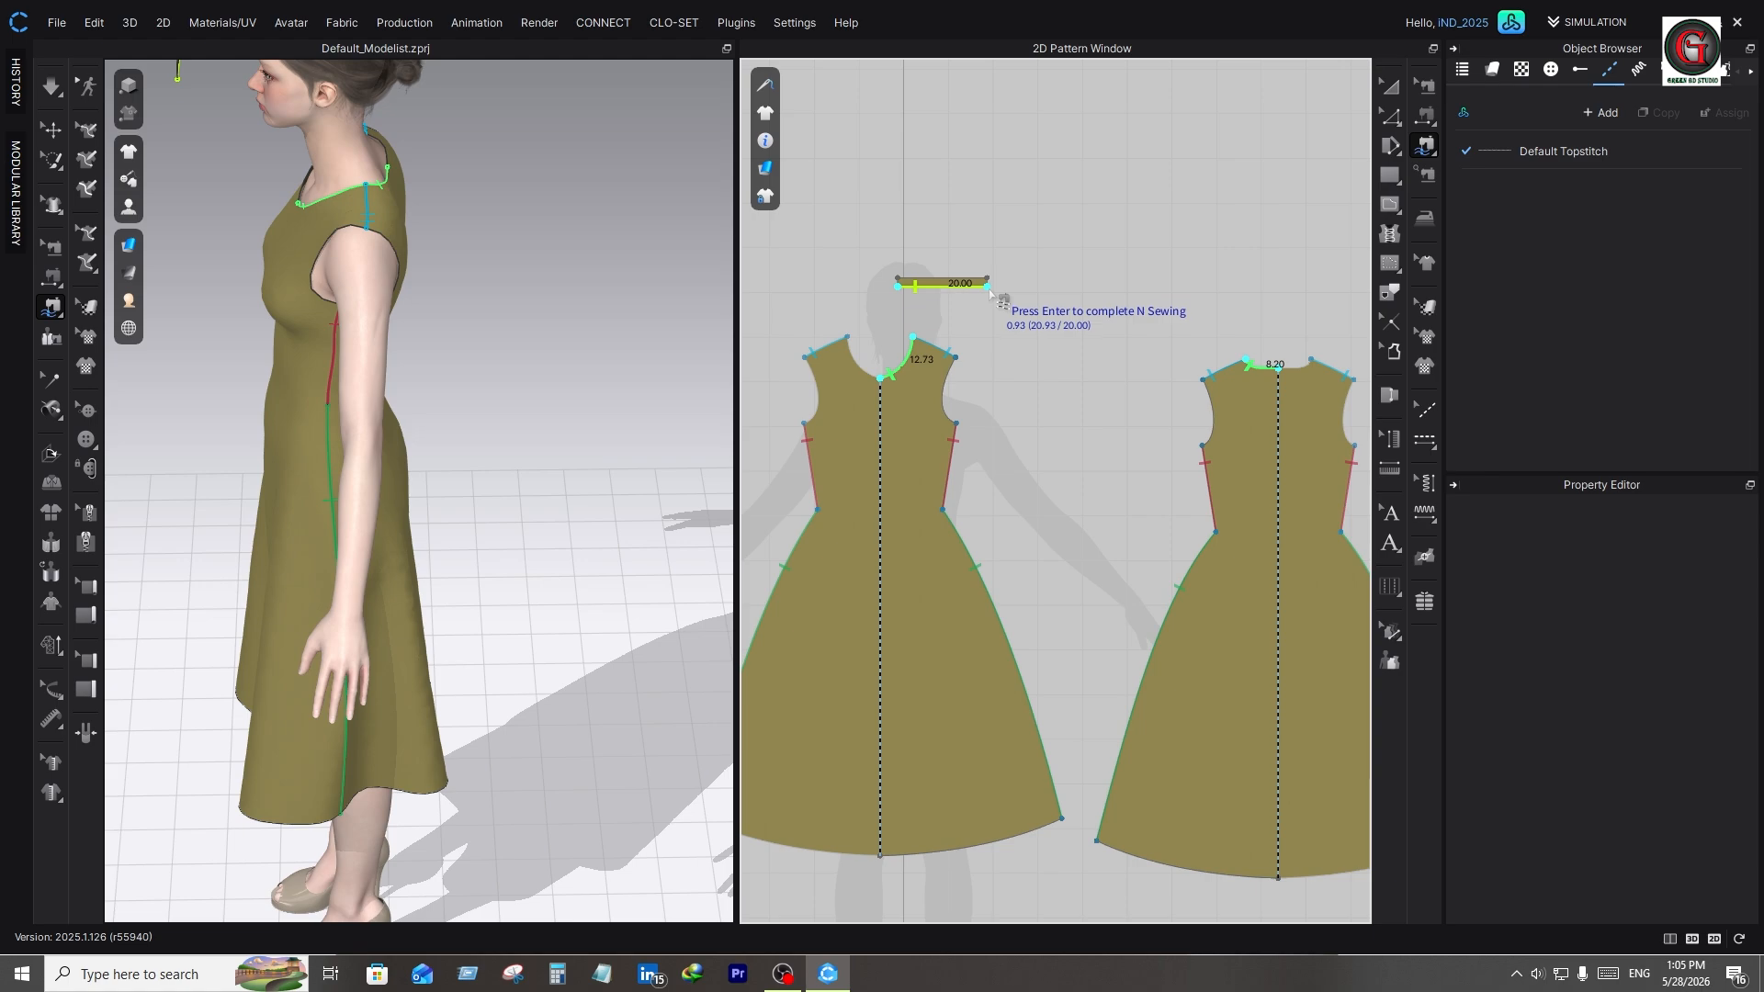
key(Return)
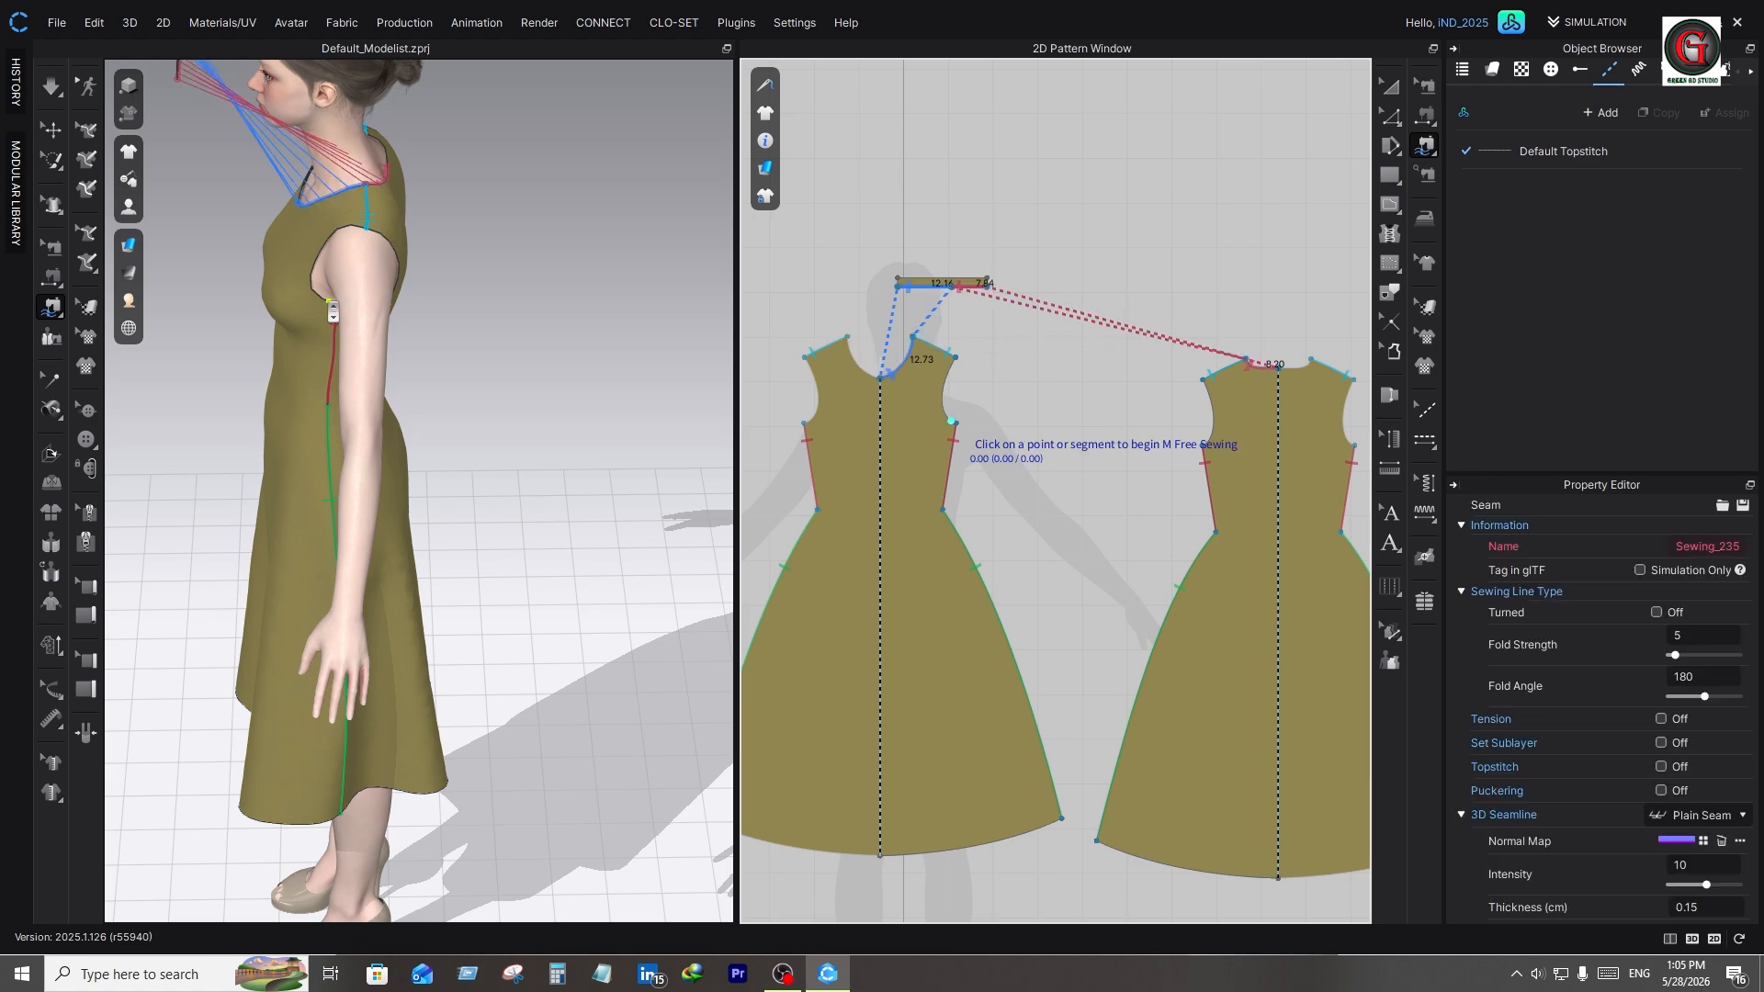
Simulate the dress to pull the half strip onto the neckline and inspect it from the side and front
scroll(276, 225, down, 3)
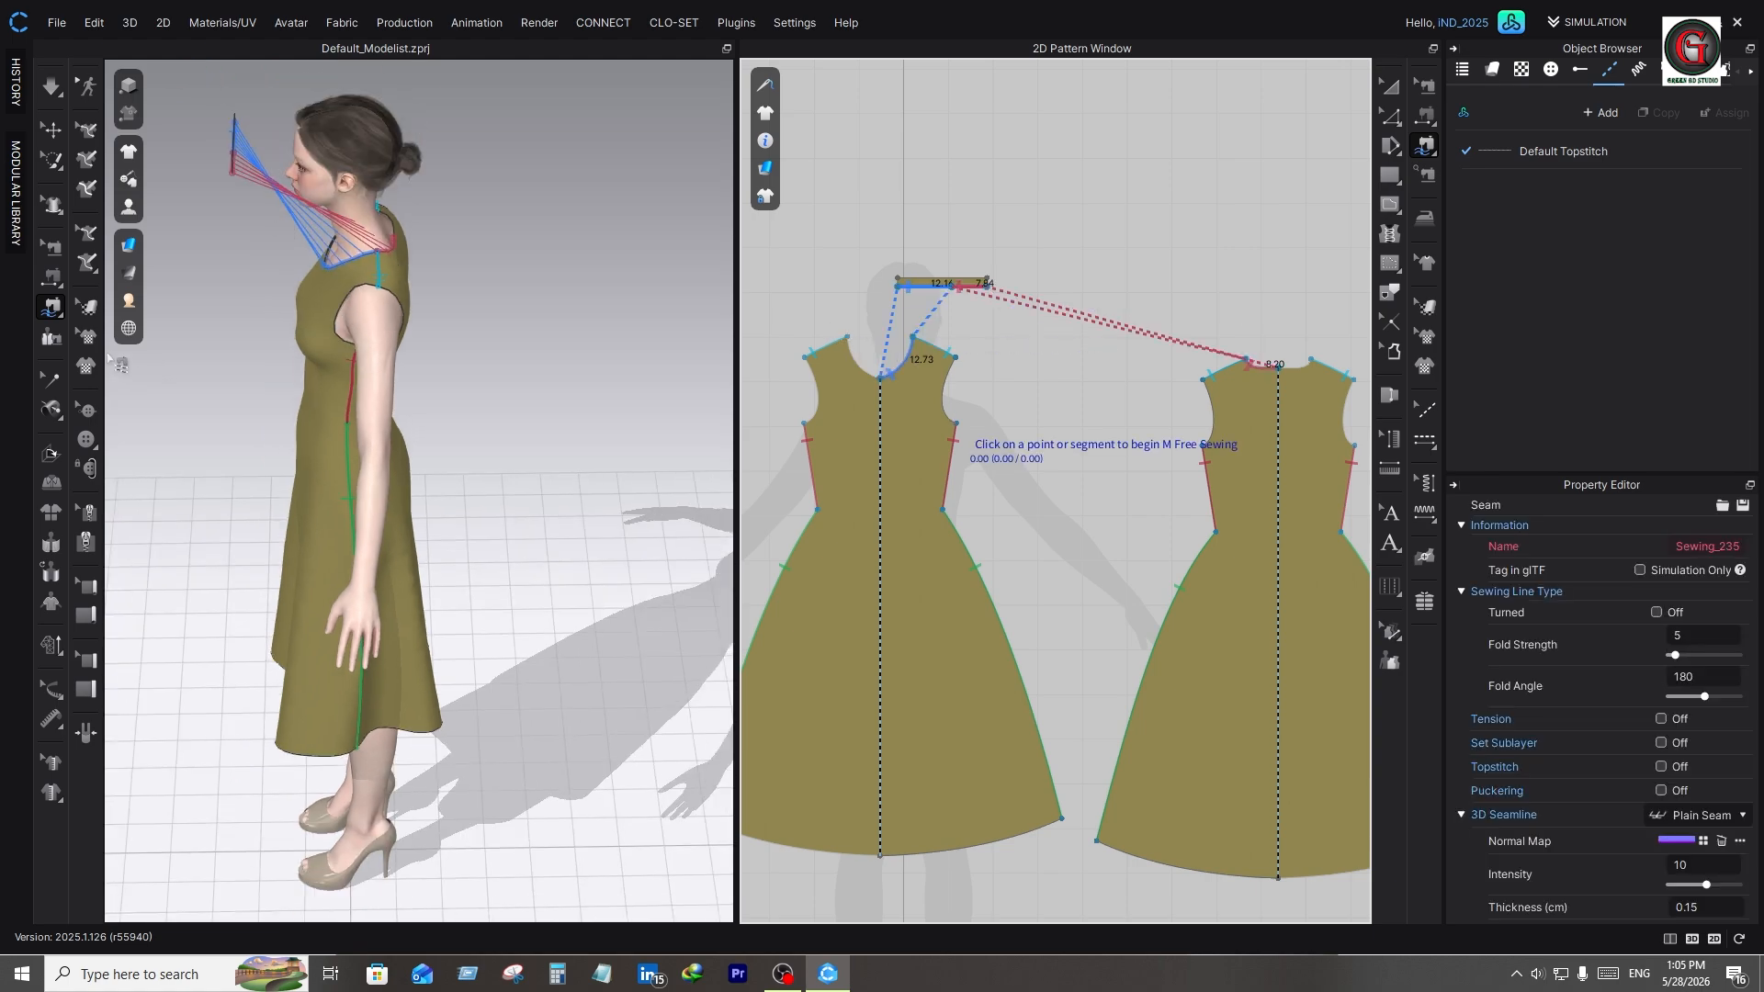
click(52, 88)
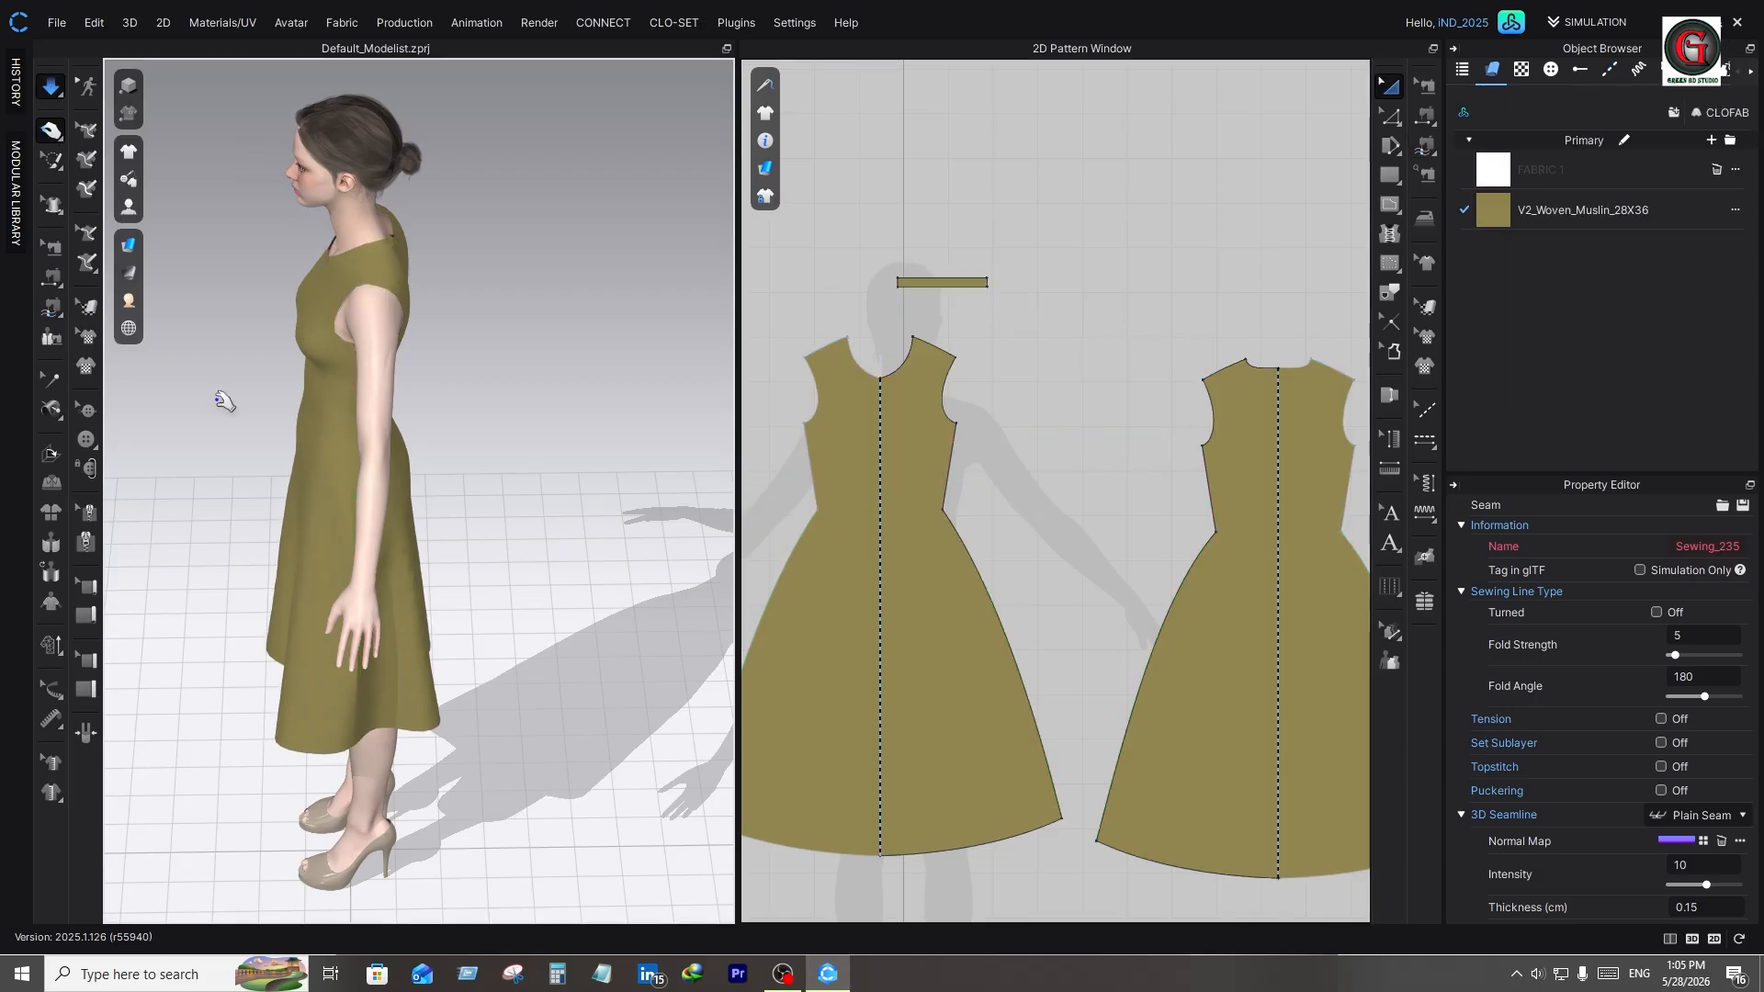
right_drag(225, 401, 414, 338)
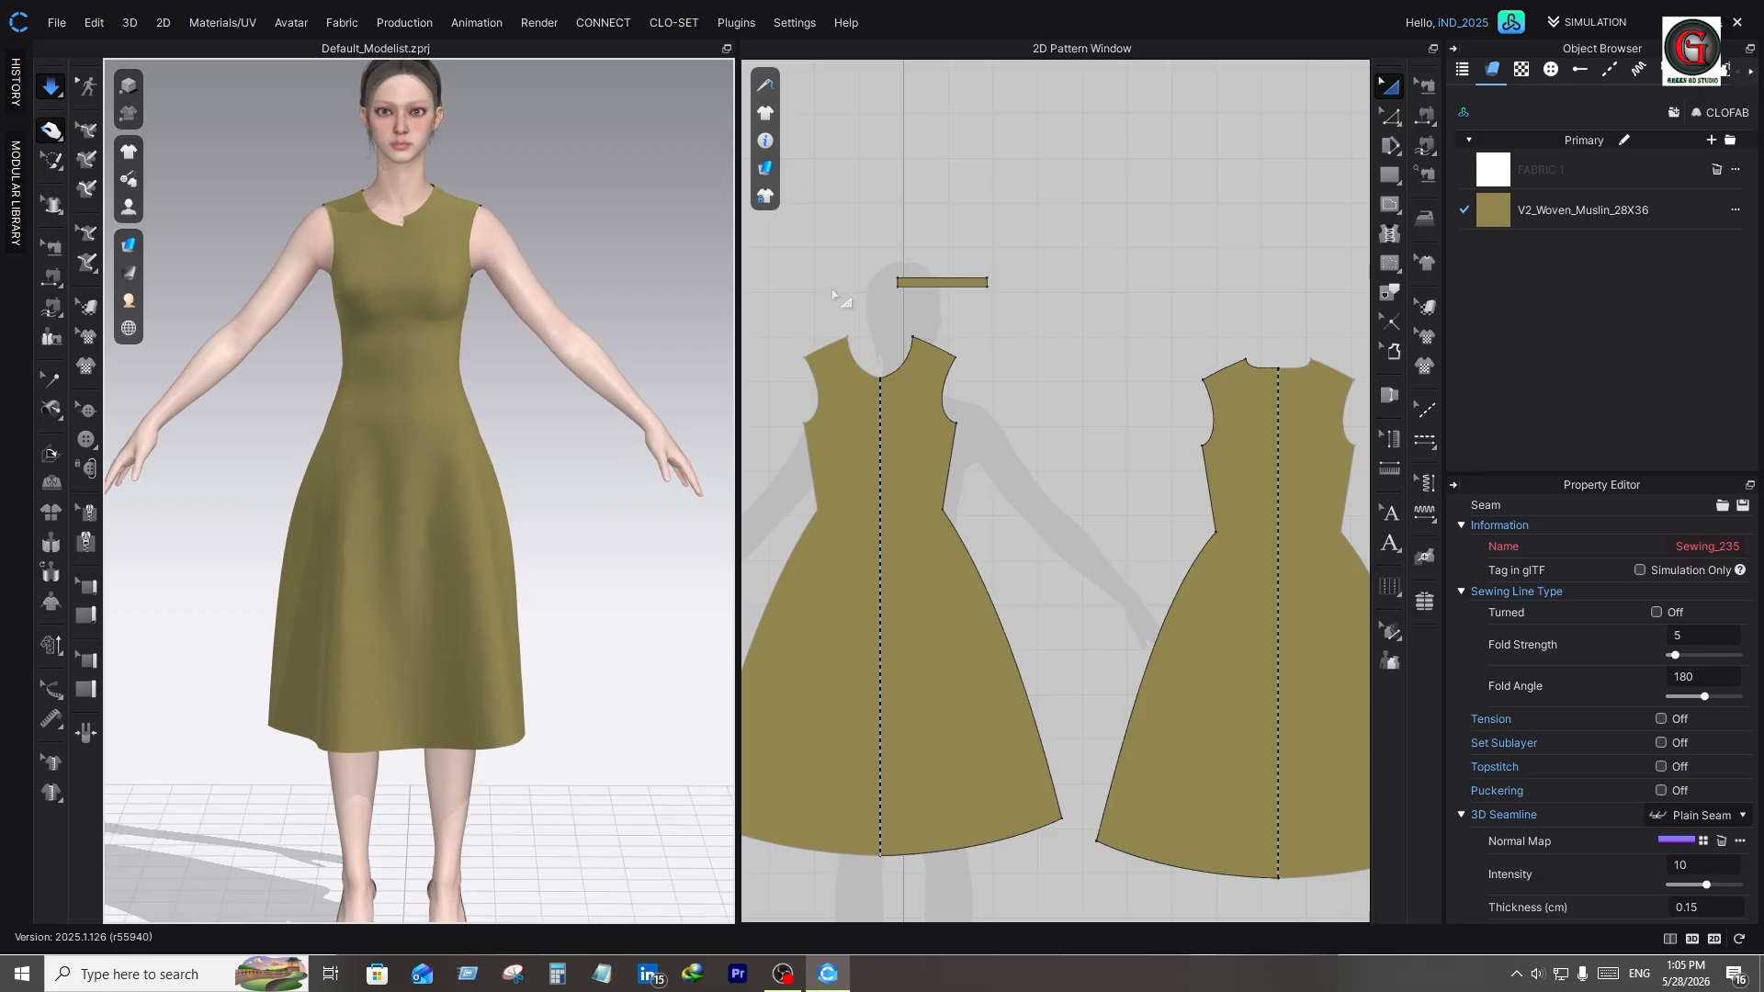
Unfold the neckline strip across its back-centre short end with symmetric editing and sewing
scroll(859, 260, up, 6)
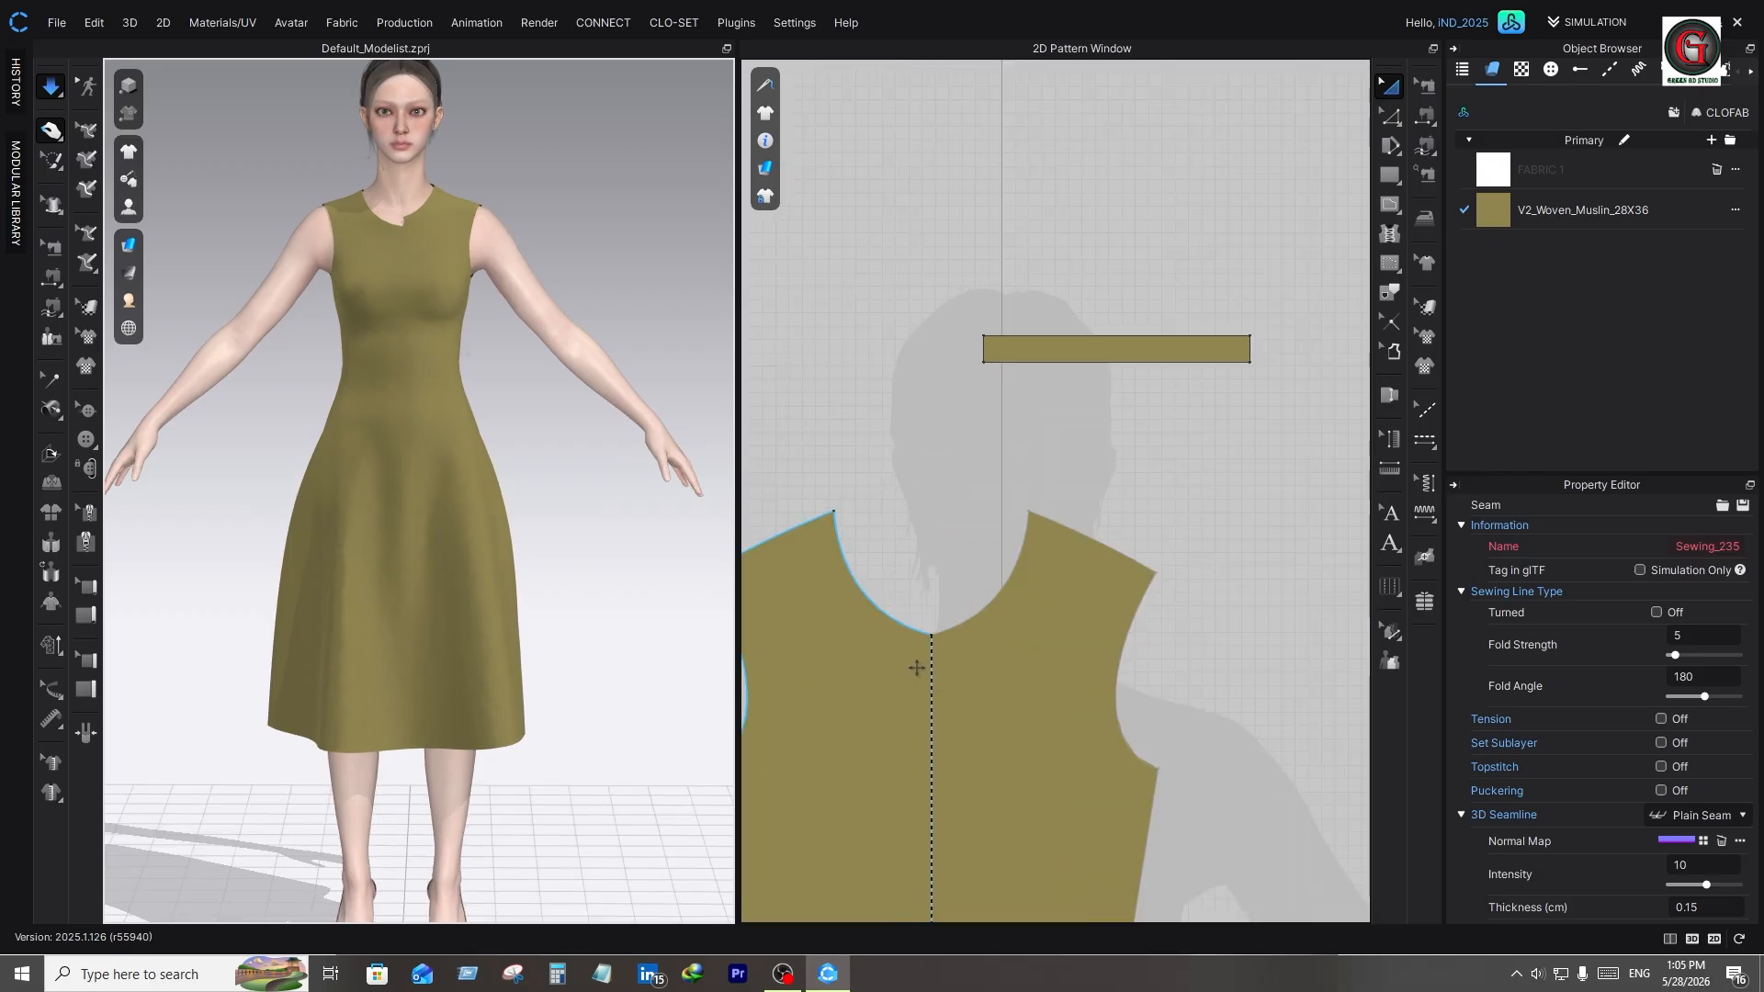
key(v)
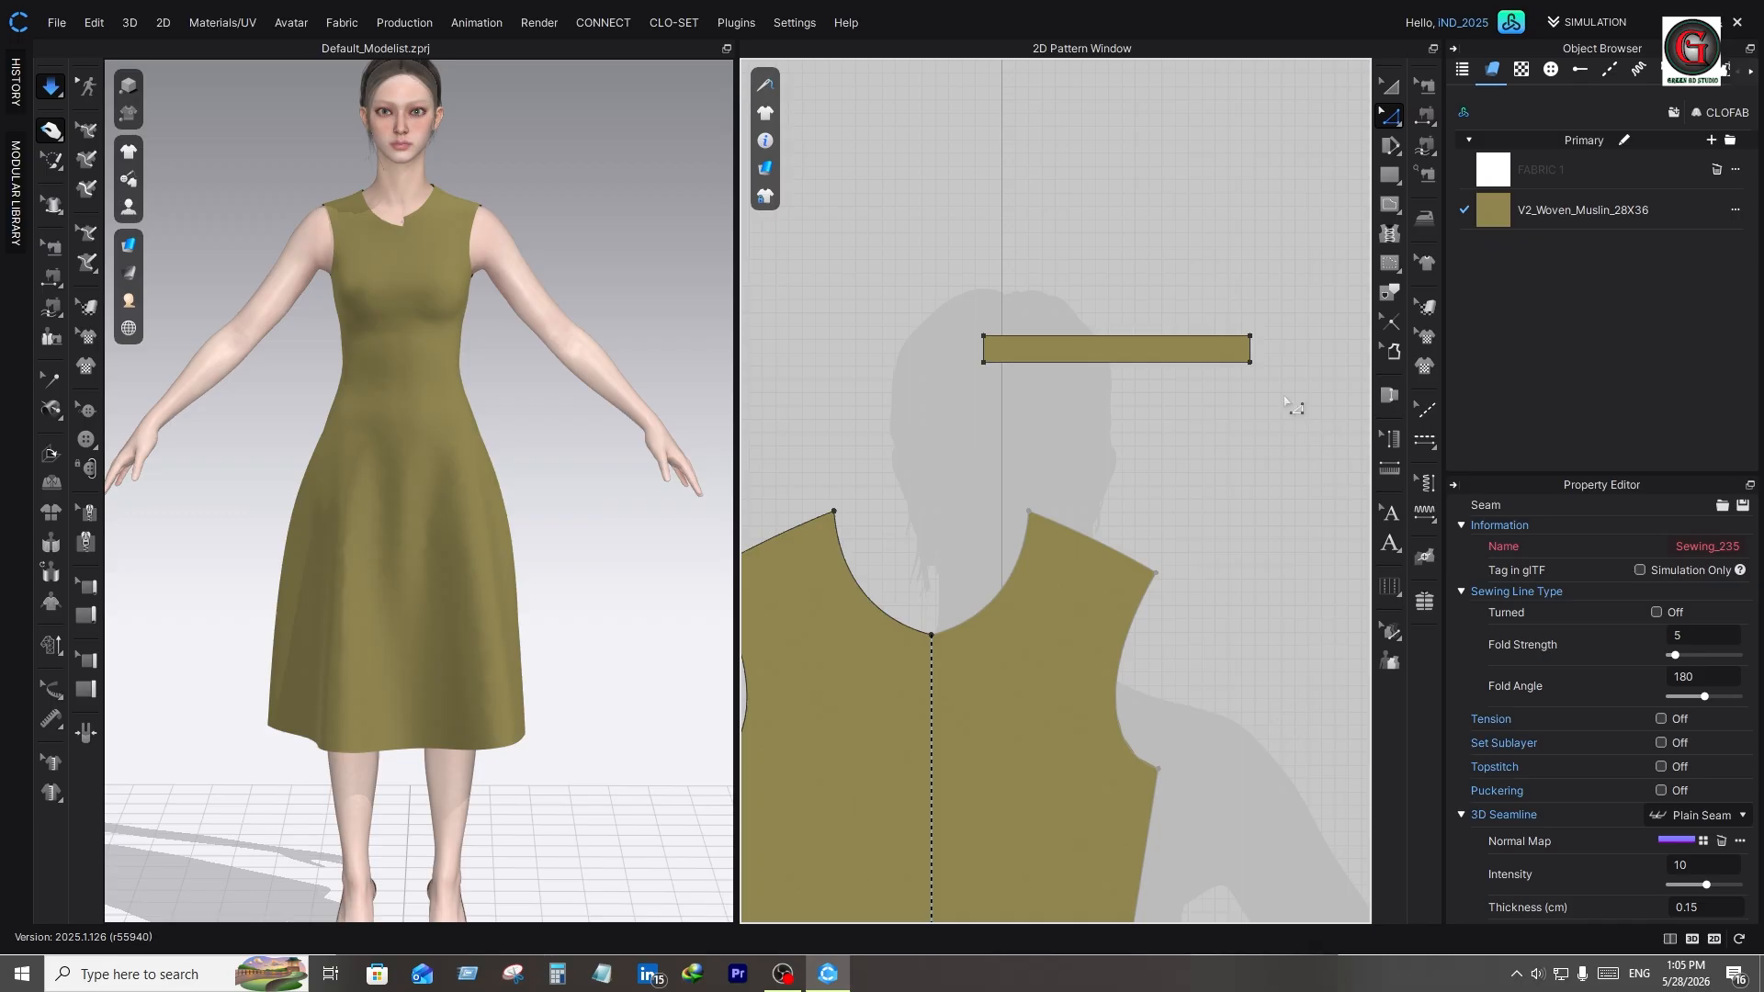
click(1249, 349)
right_click(1248, 347)
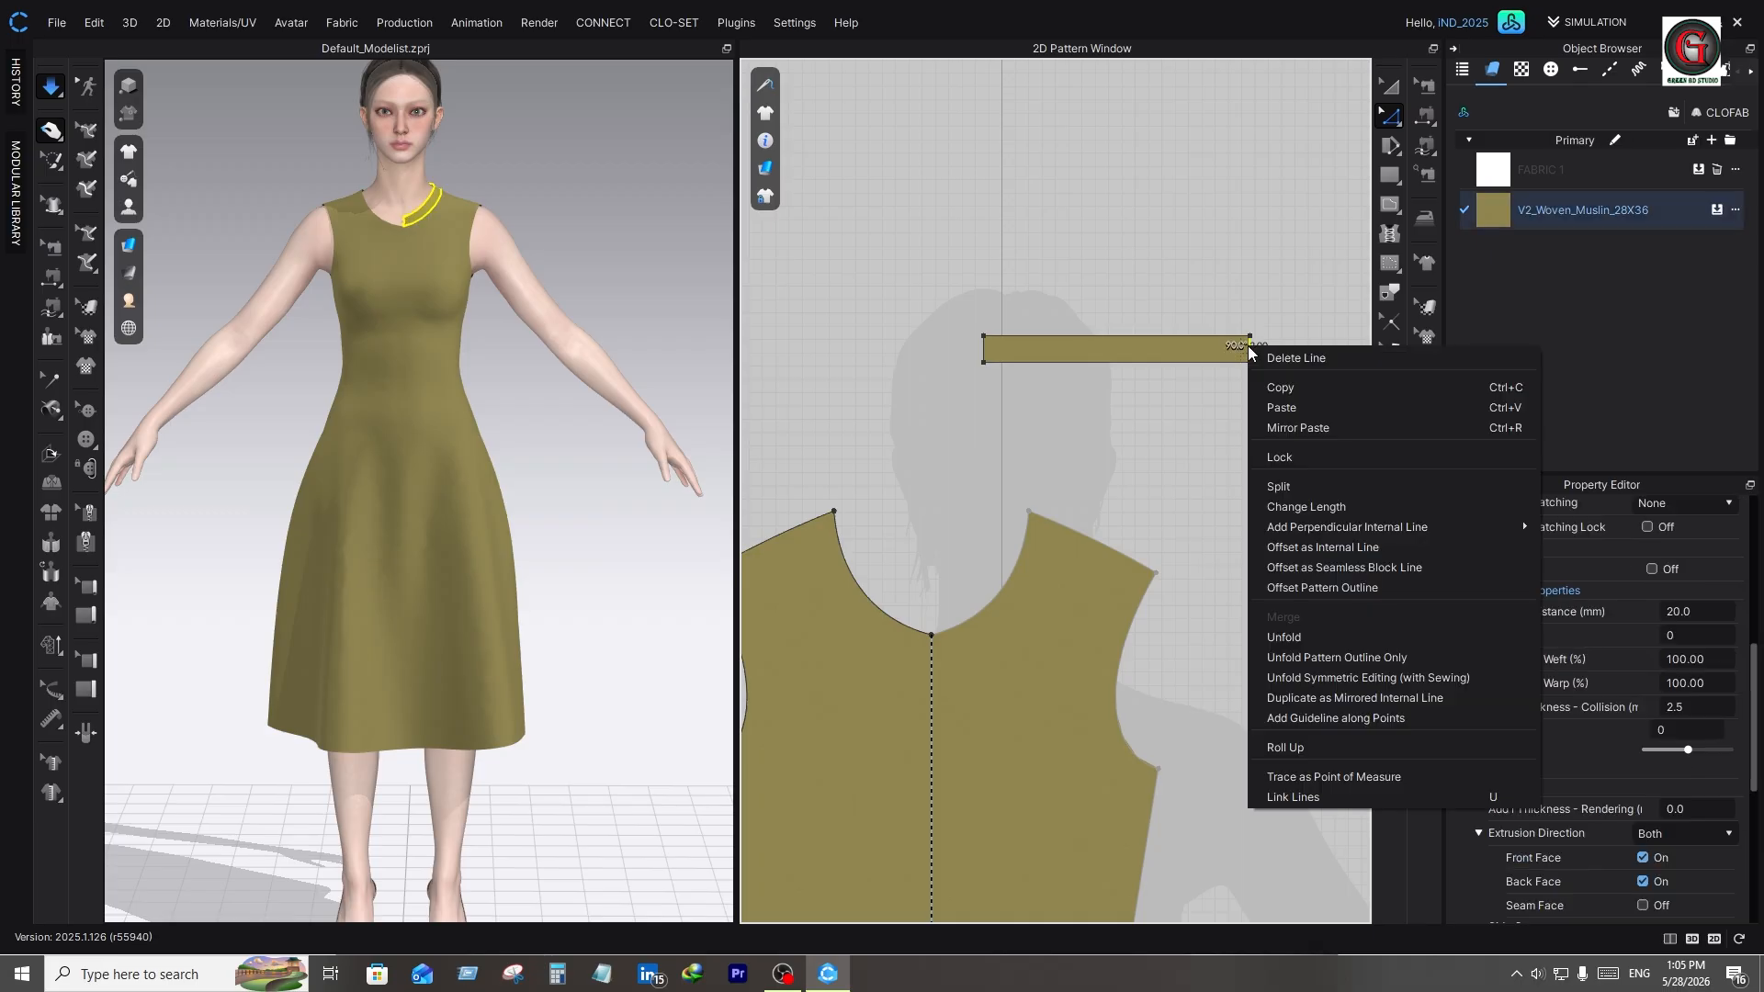
click(1334, 678)
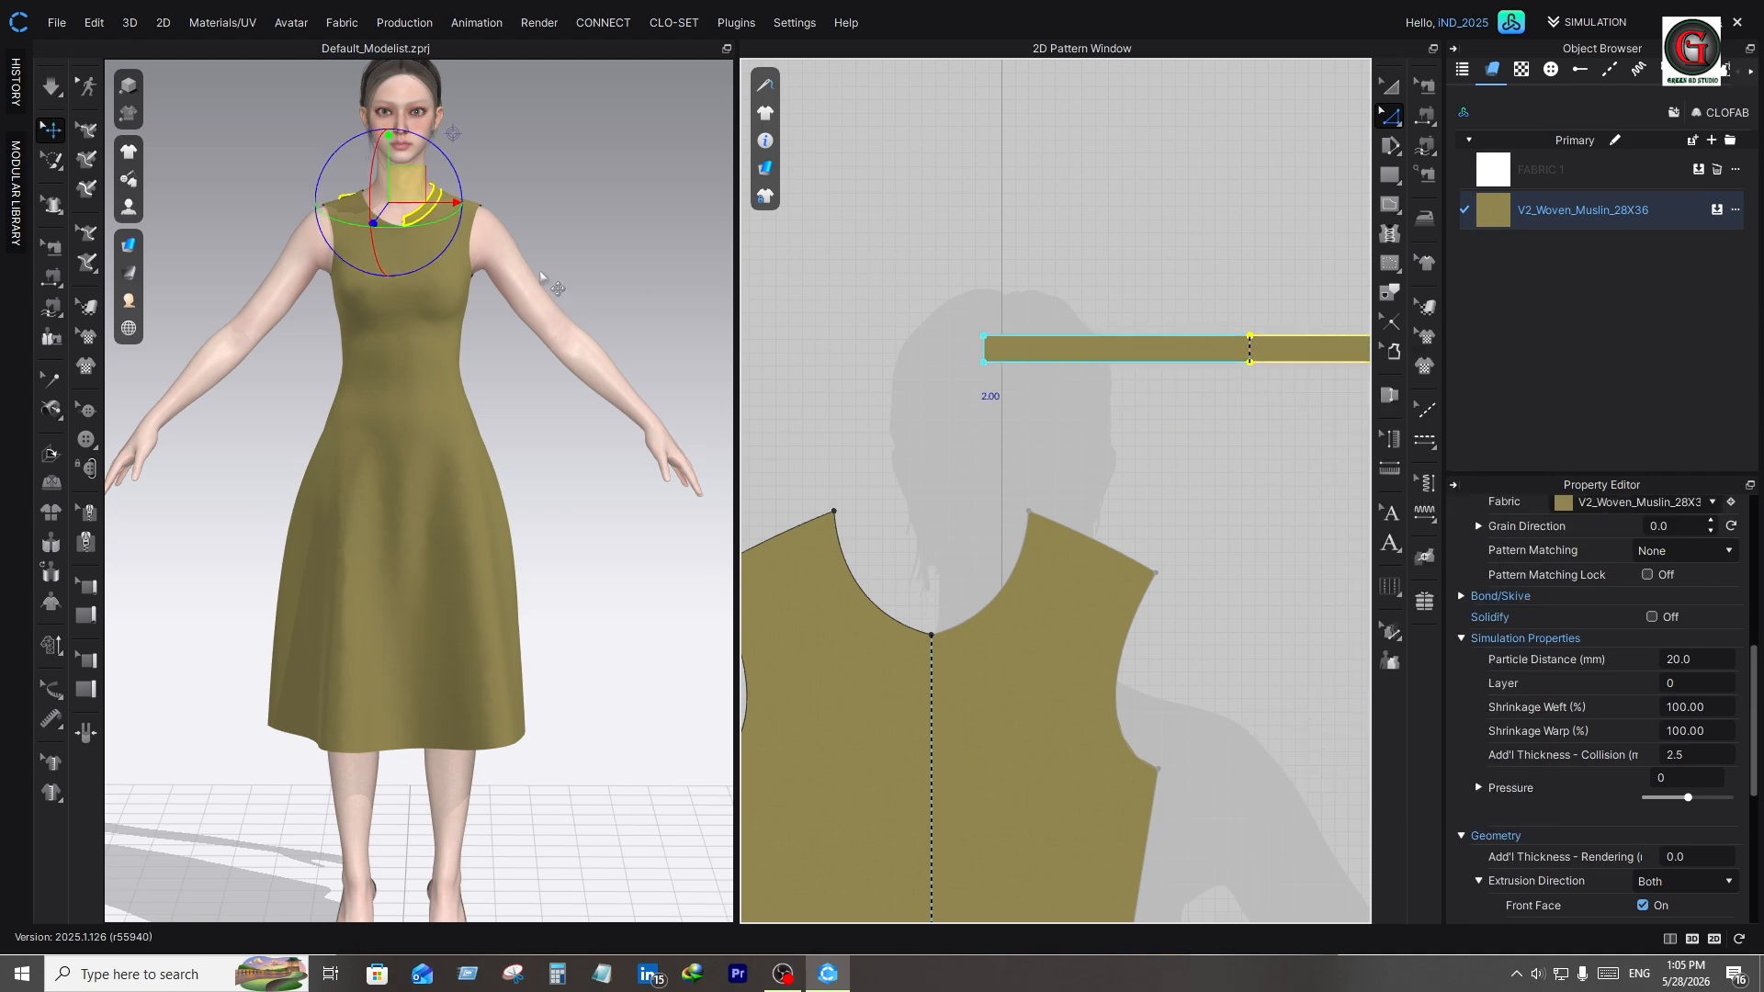
Simulate the dress with the full-length strip around the neckline and inspect the strip's ends at the front centre
scroll(543, 277, up, 3)
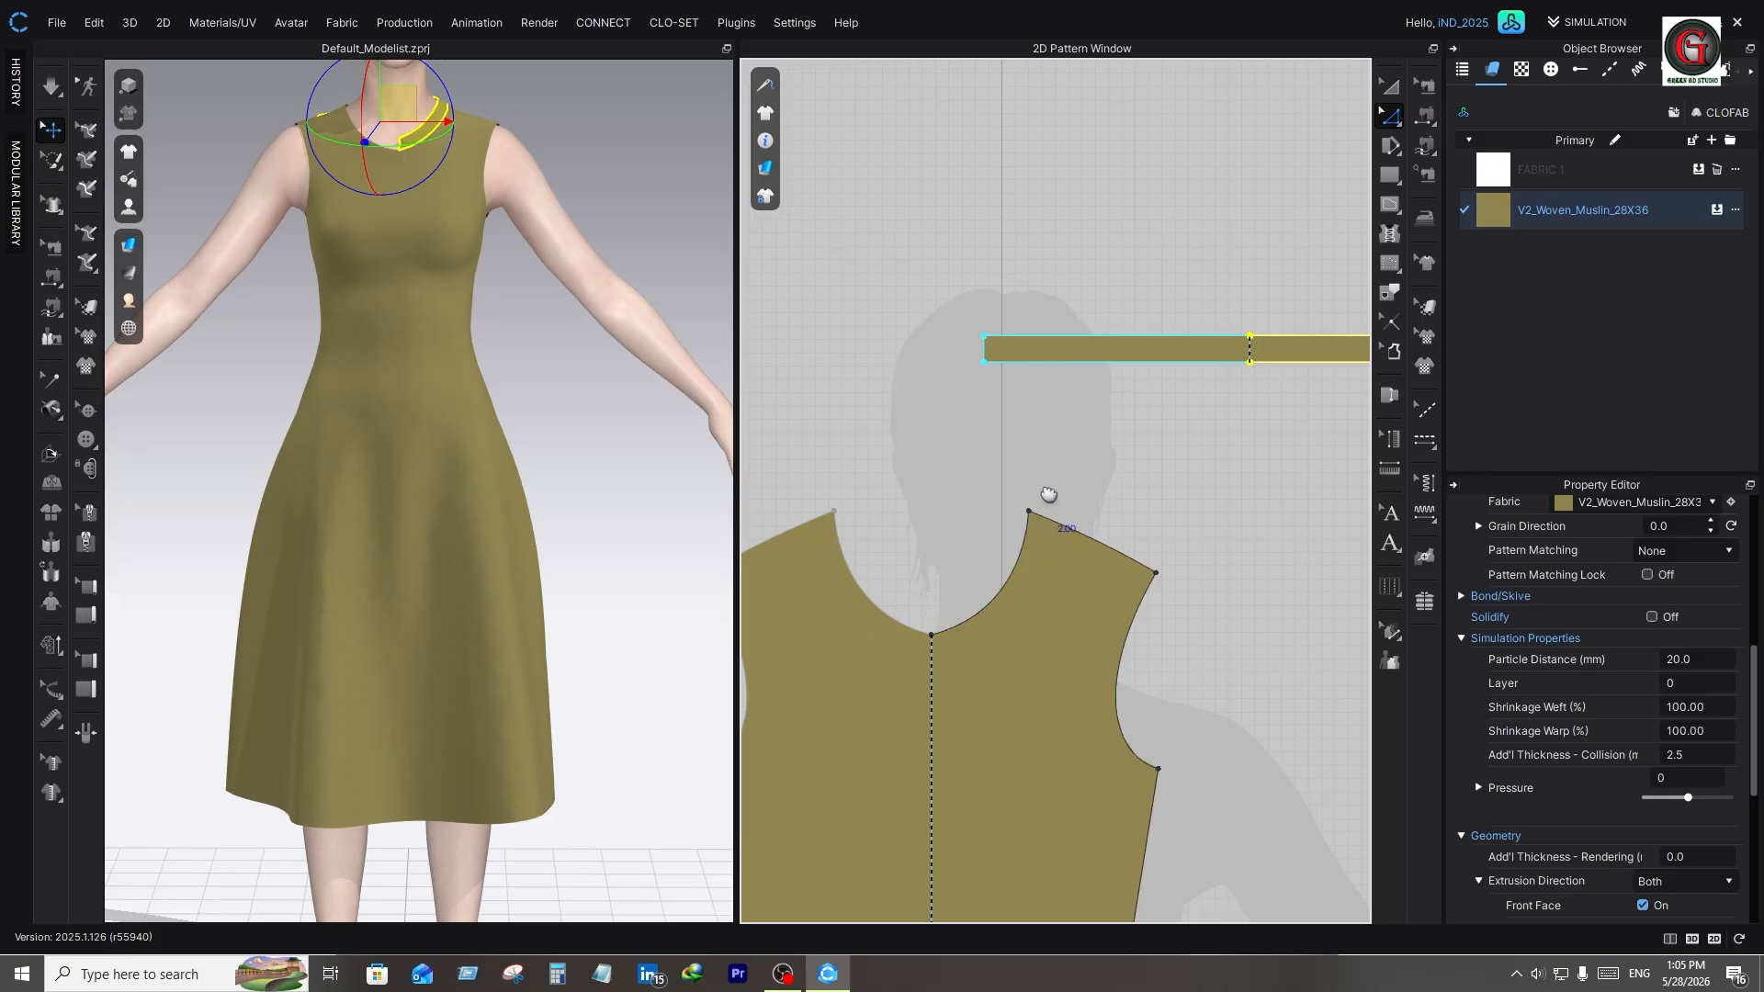
right_drag(1049, 496, 950, 421)
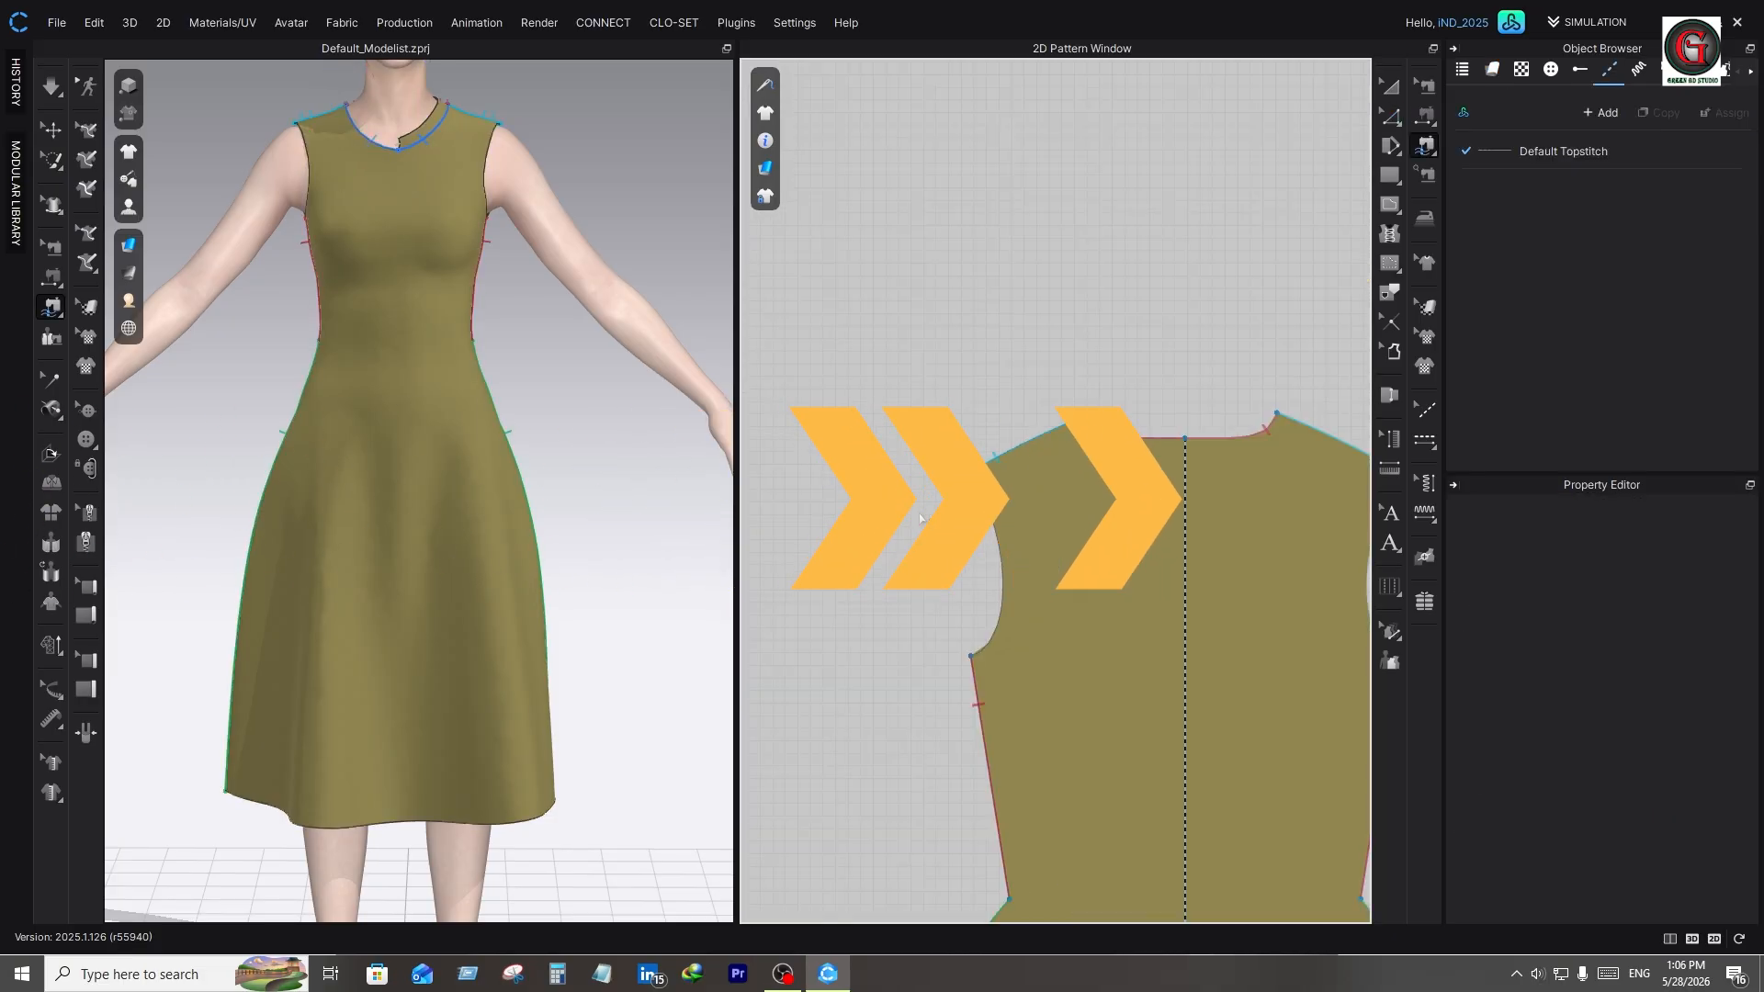
scroll(910, 537, down, 5)
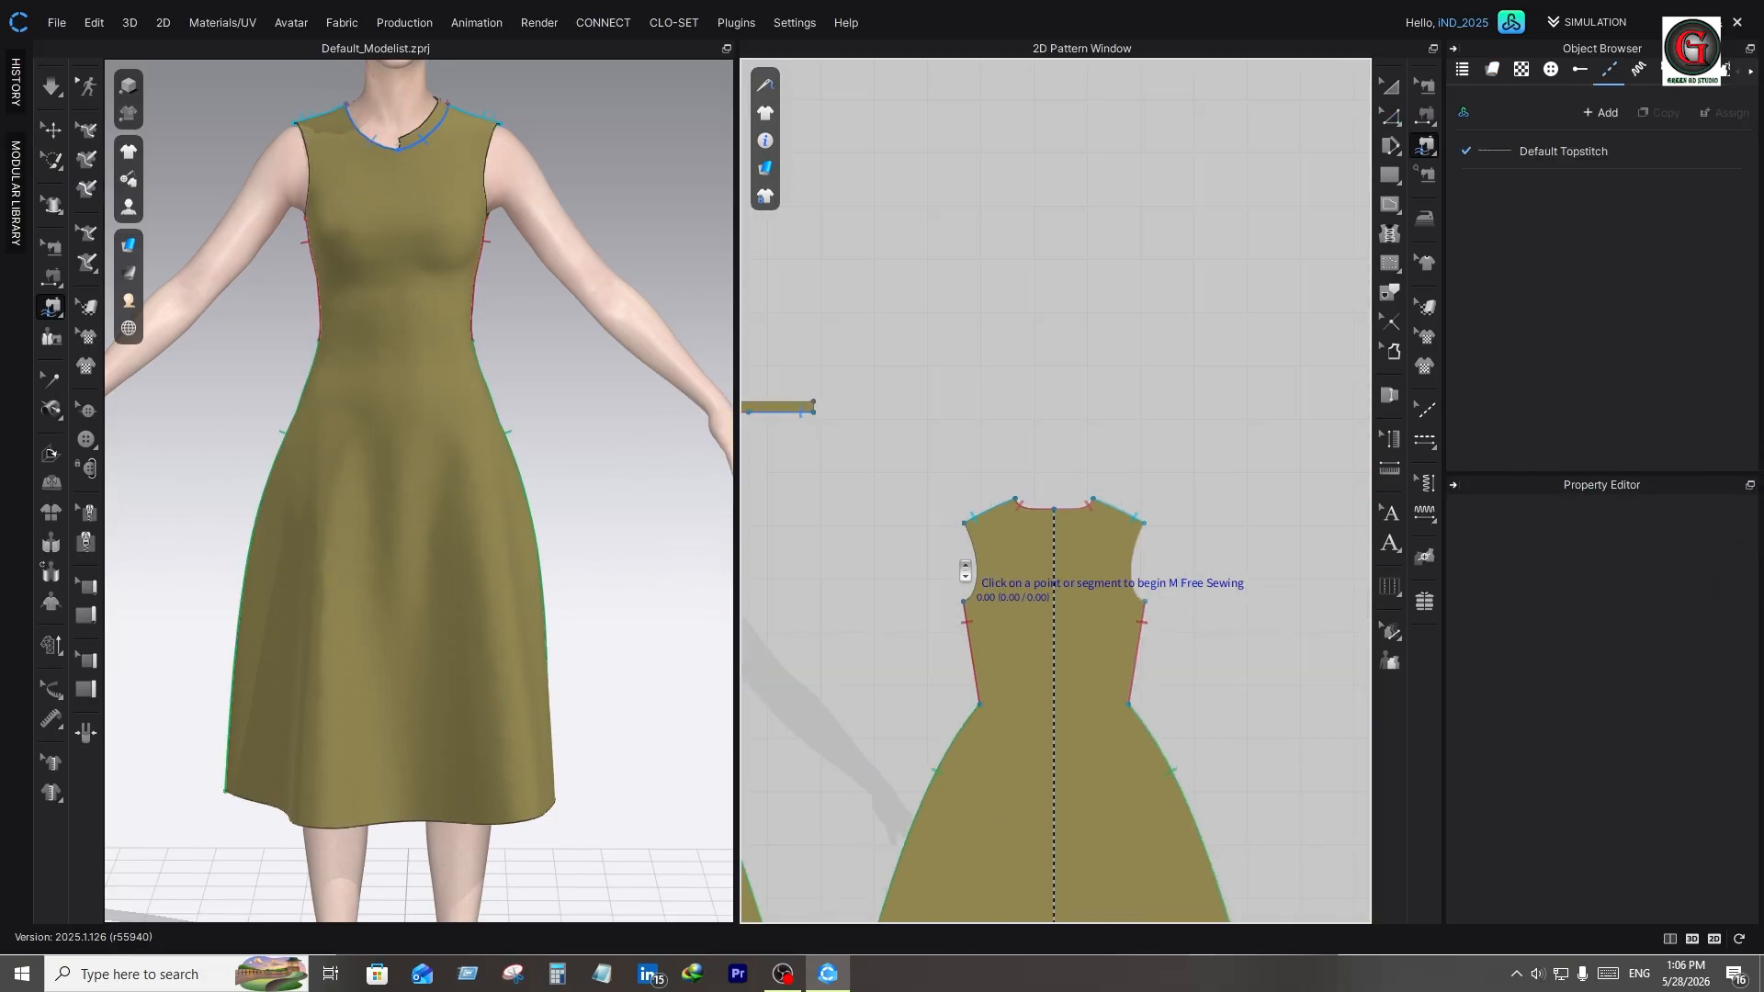
scroll(965, 572, down, 1)
scroll(963, 571, down, 2)
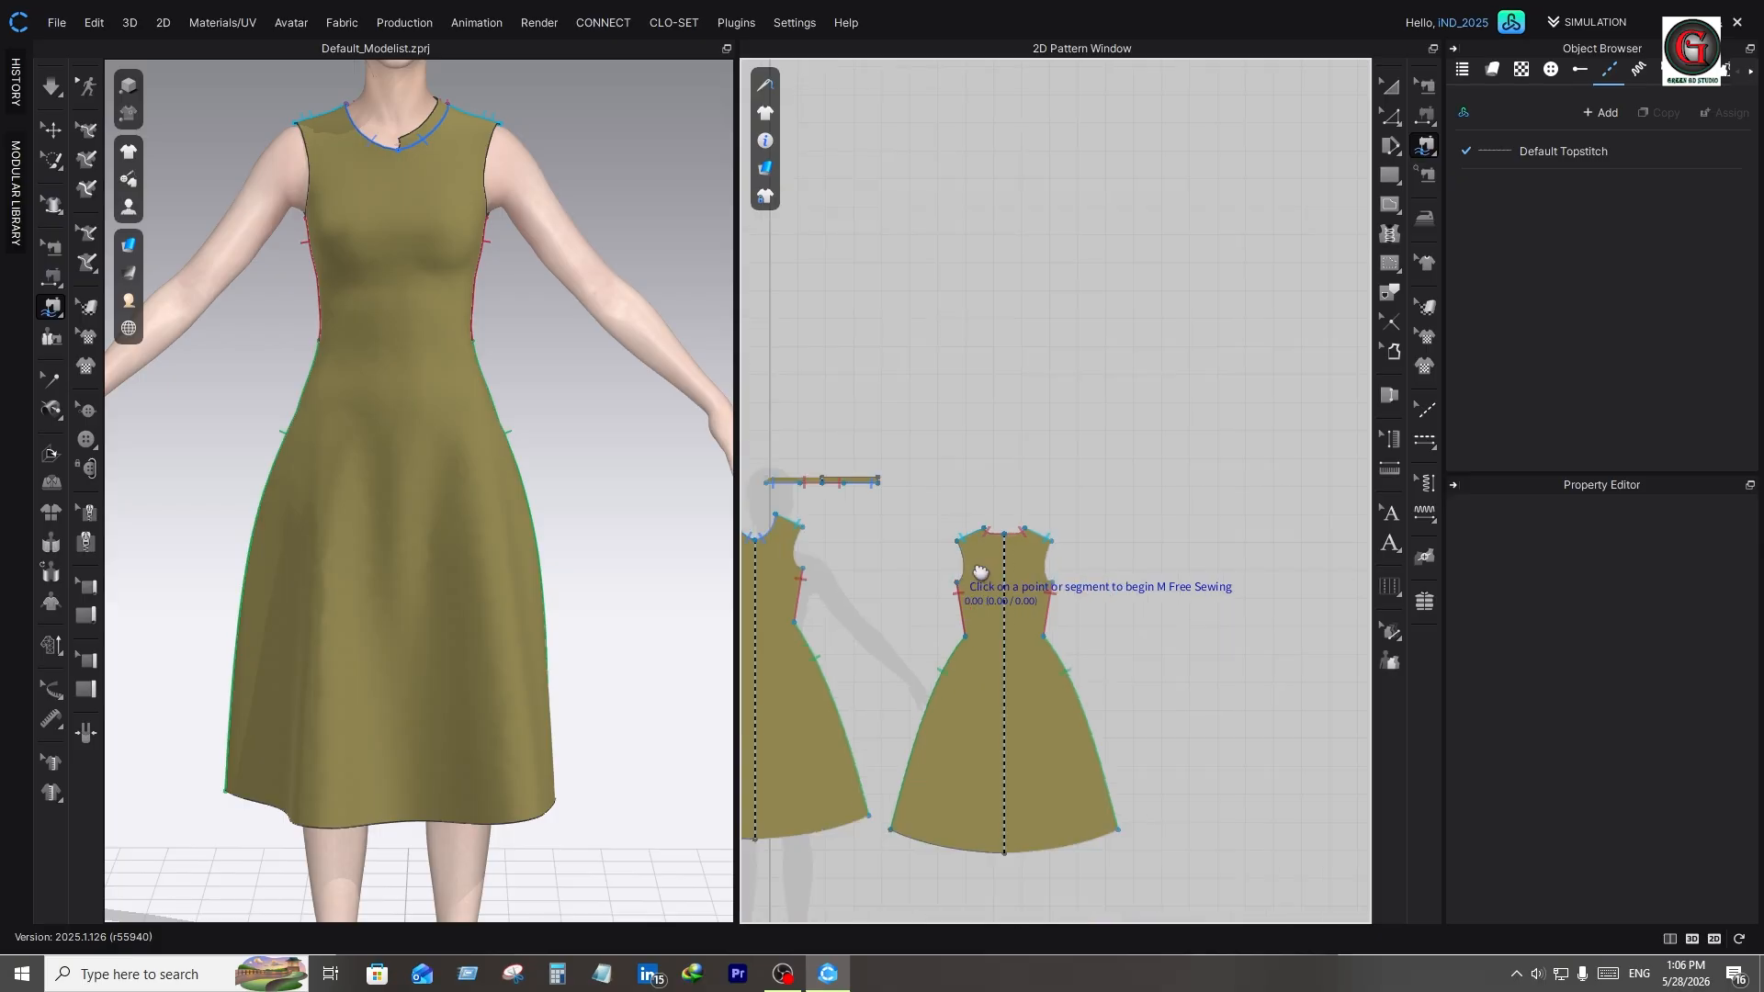
middle_drag(974, 568, 1154, 559)
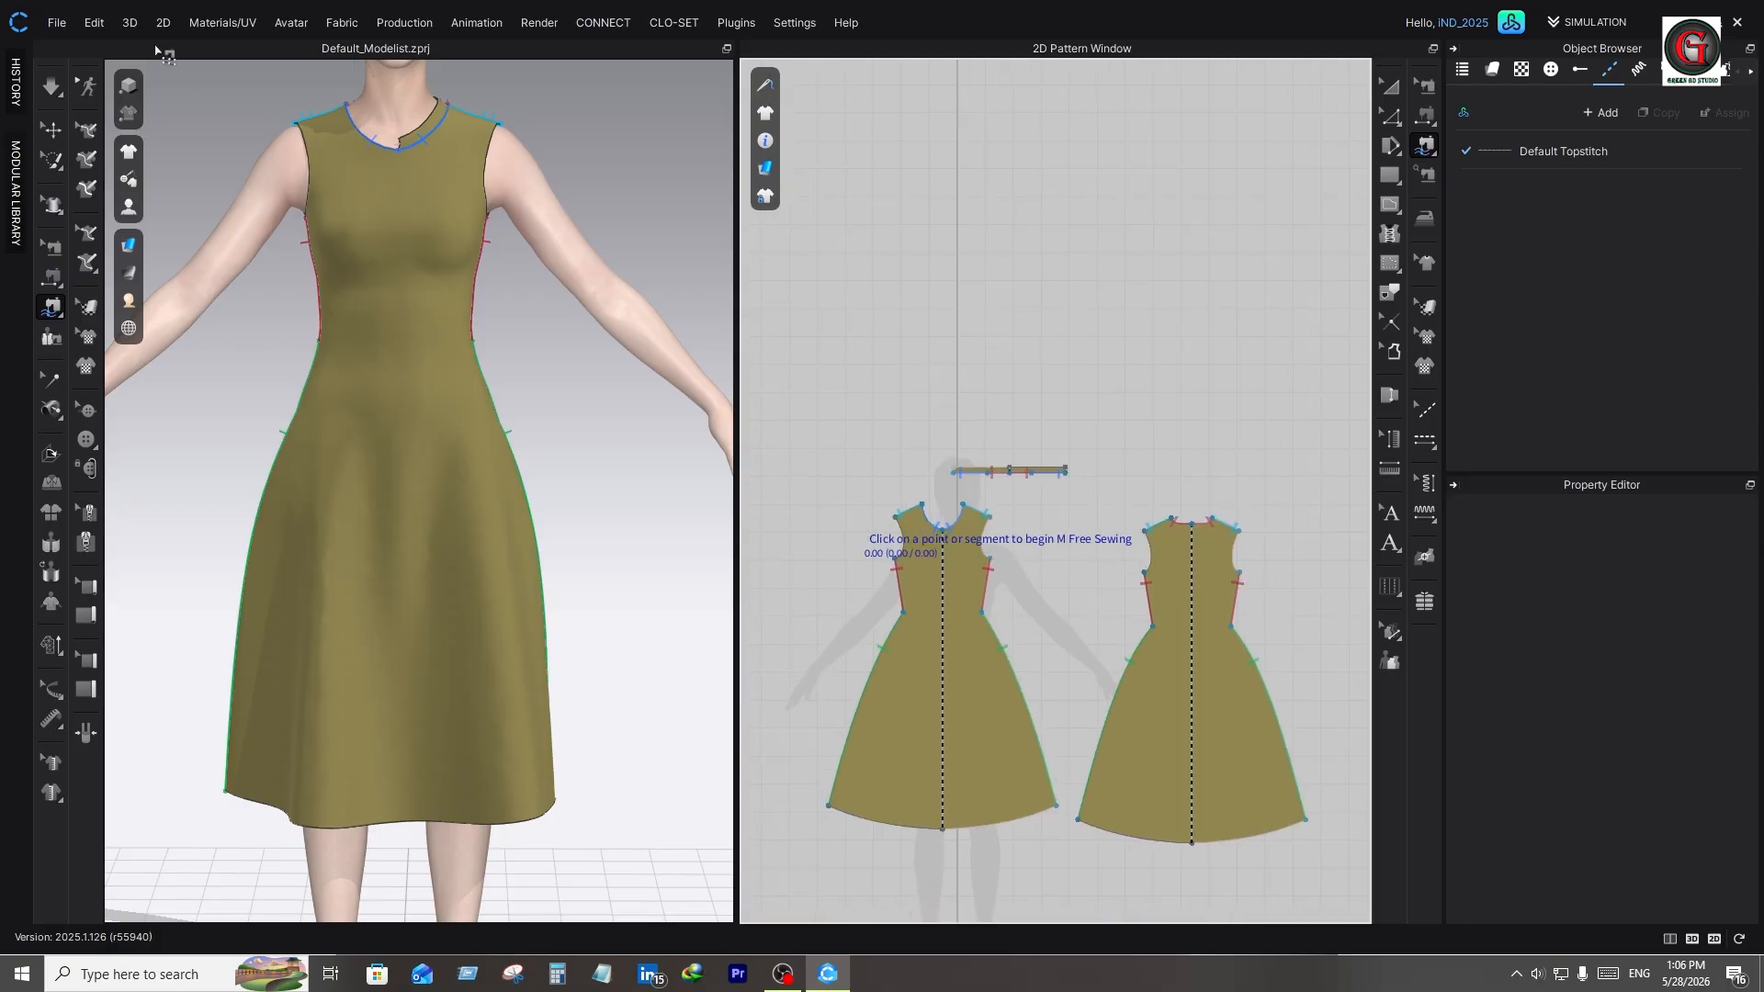
click(49, 89)
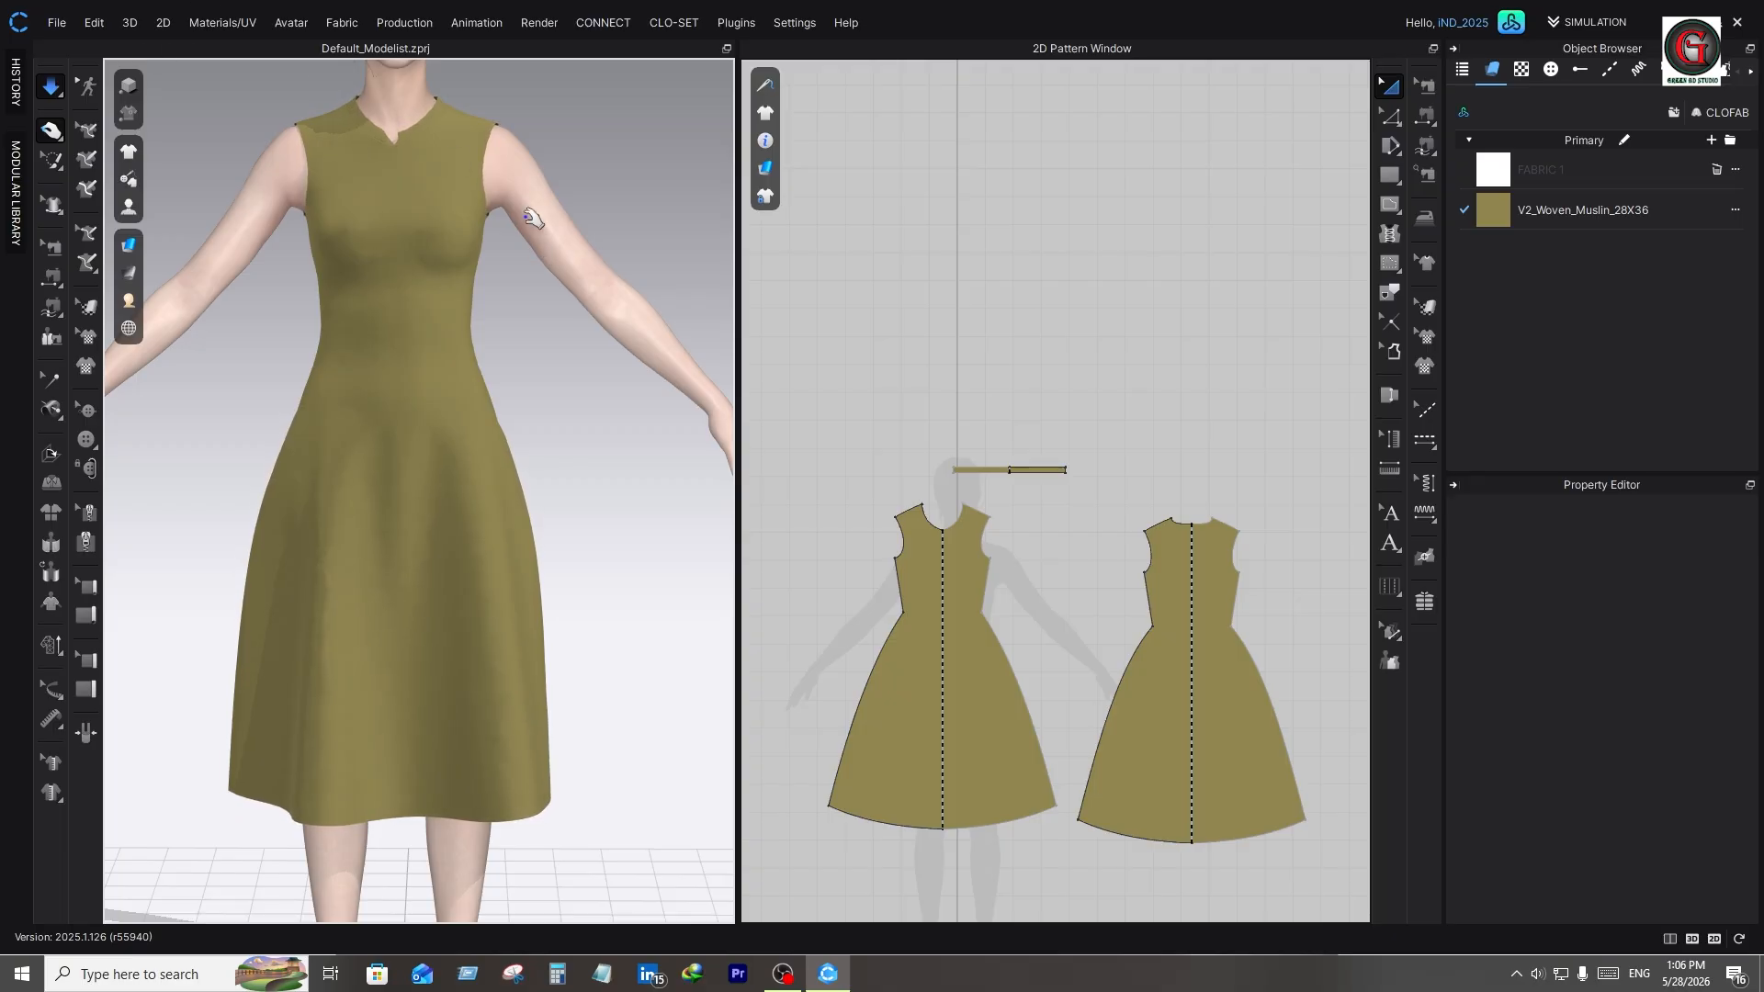
right_drag(460, 220, 316, 233)
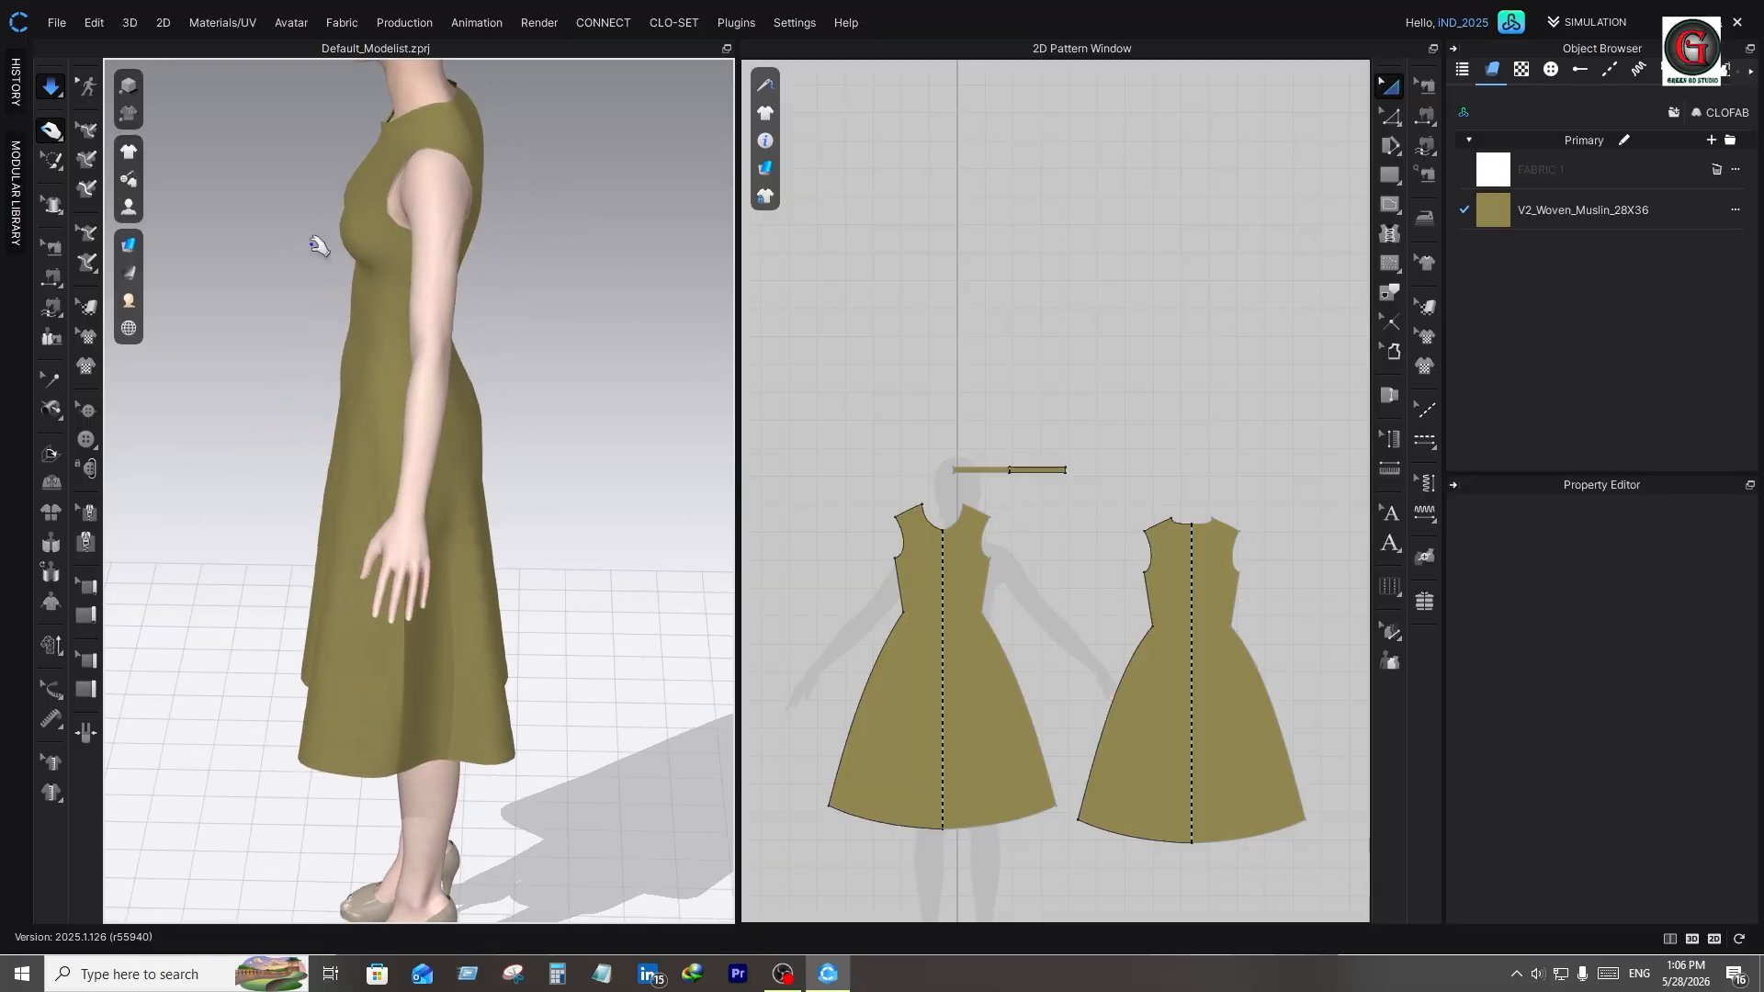
right_drag(319, 246, 455, 162)
scroll(455, 162, up, 2)
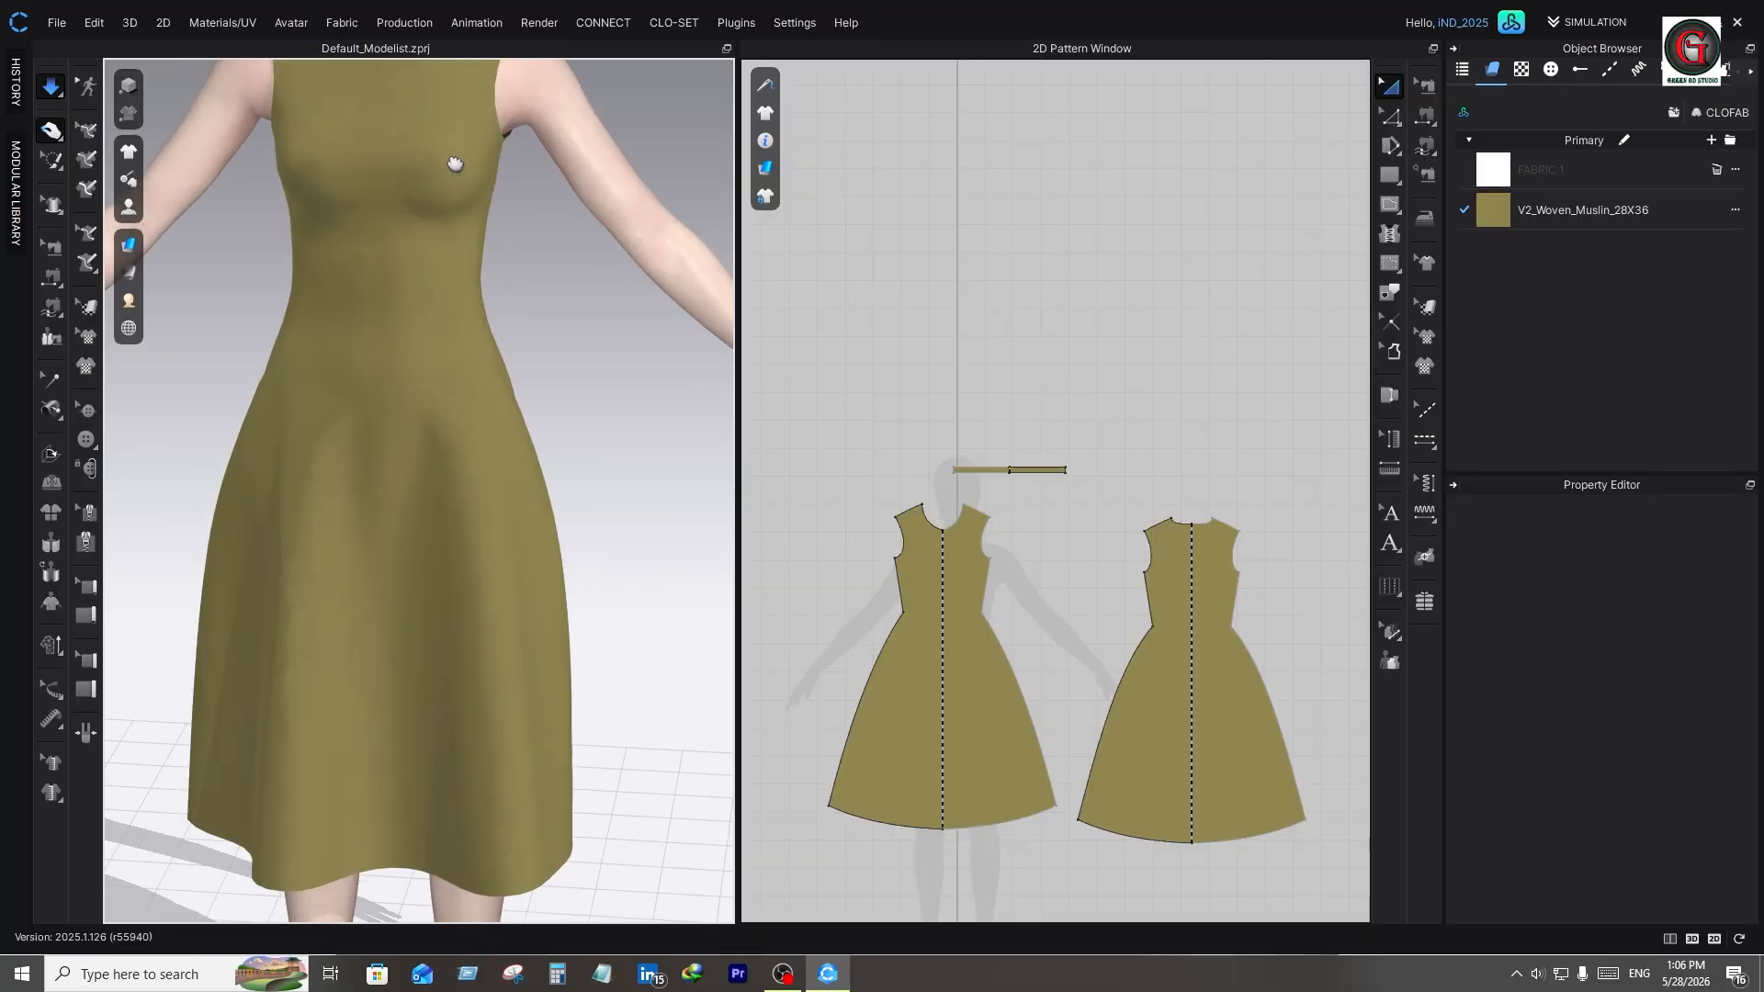
middle_drag(455, 163, 336, 393)
scroll(332, 386, up, 2)
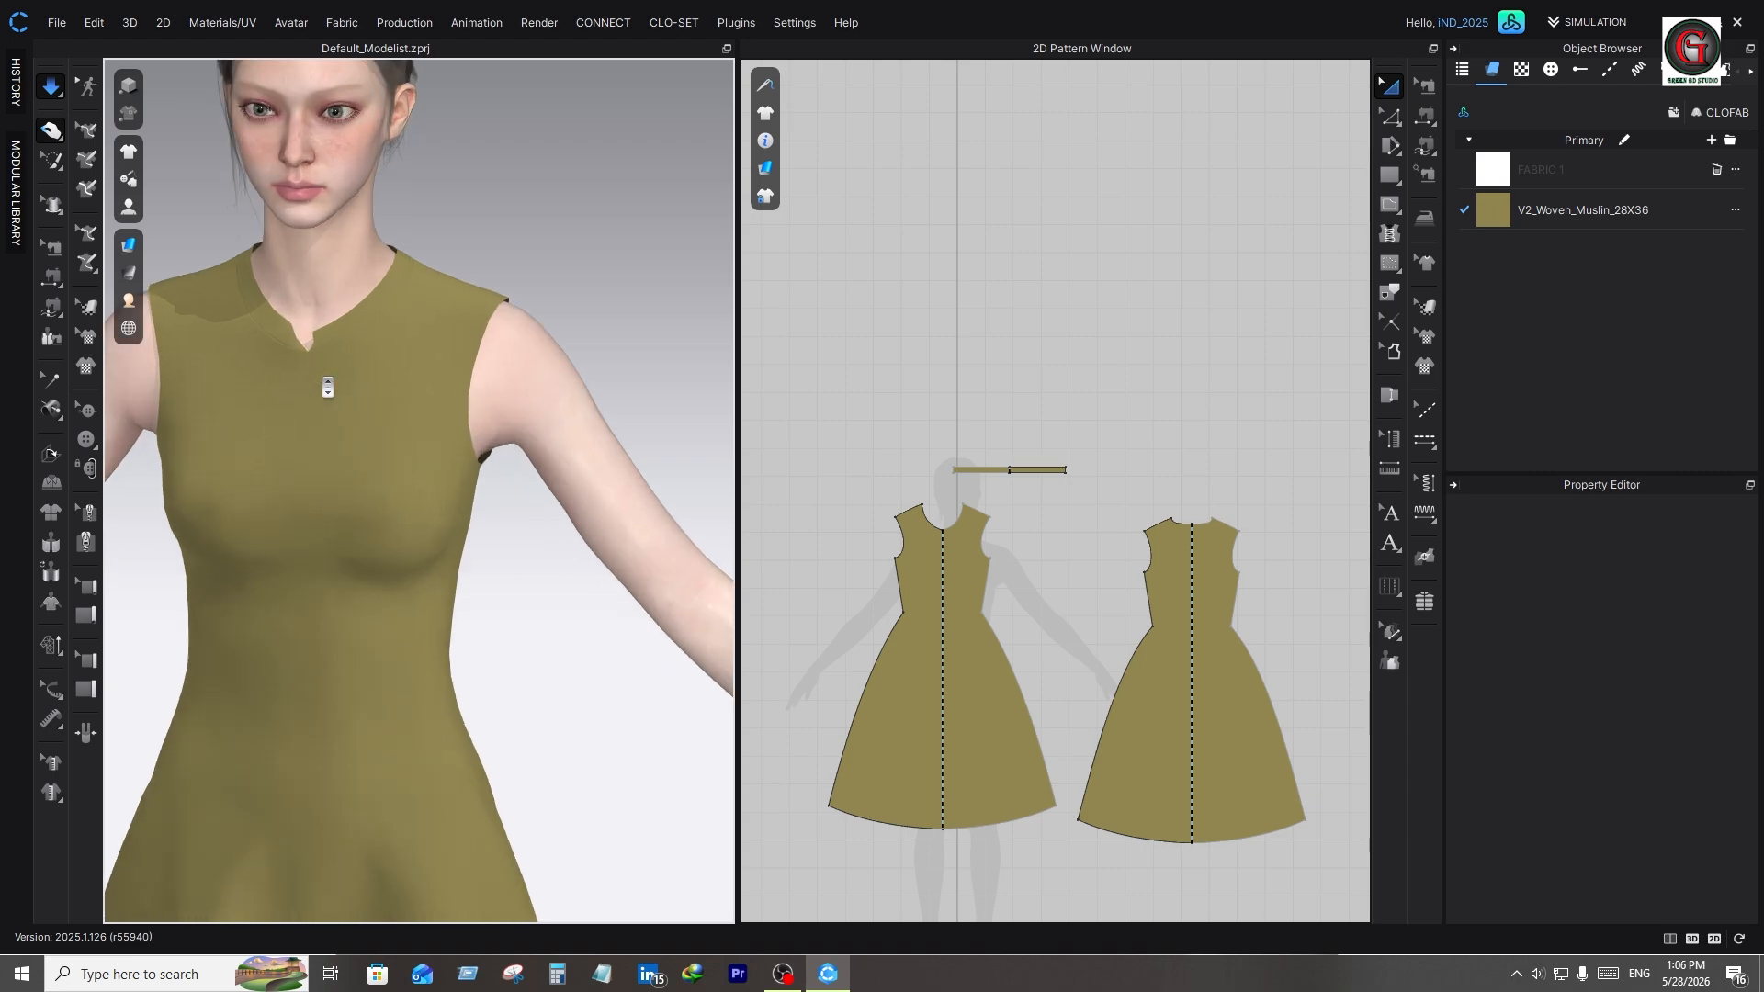
Slant both ends of the neckline strip by moving the upper end corners inward about 2.1 cm, and stop the simulation
click(343, 340)
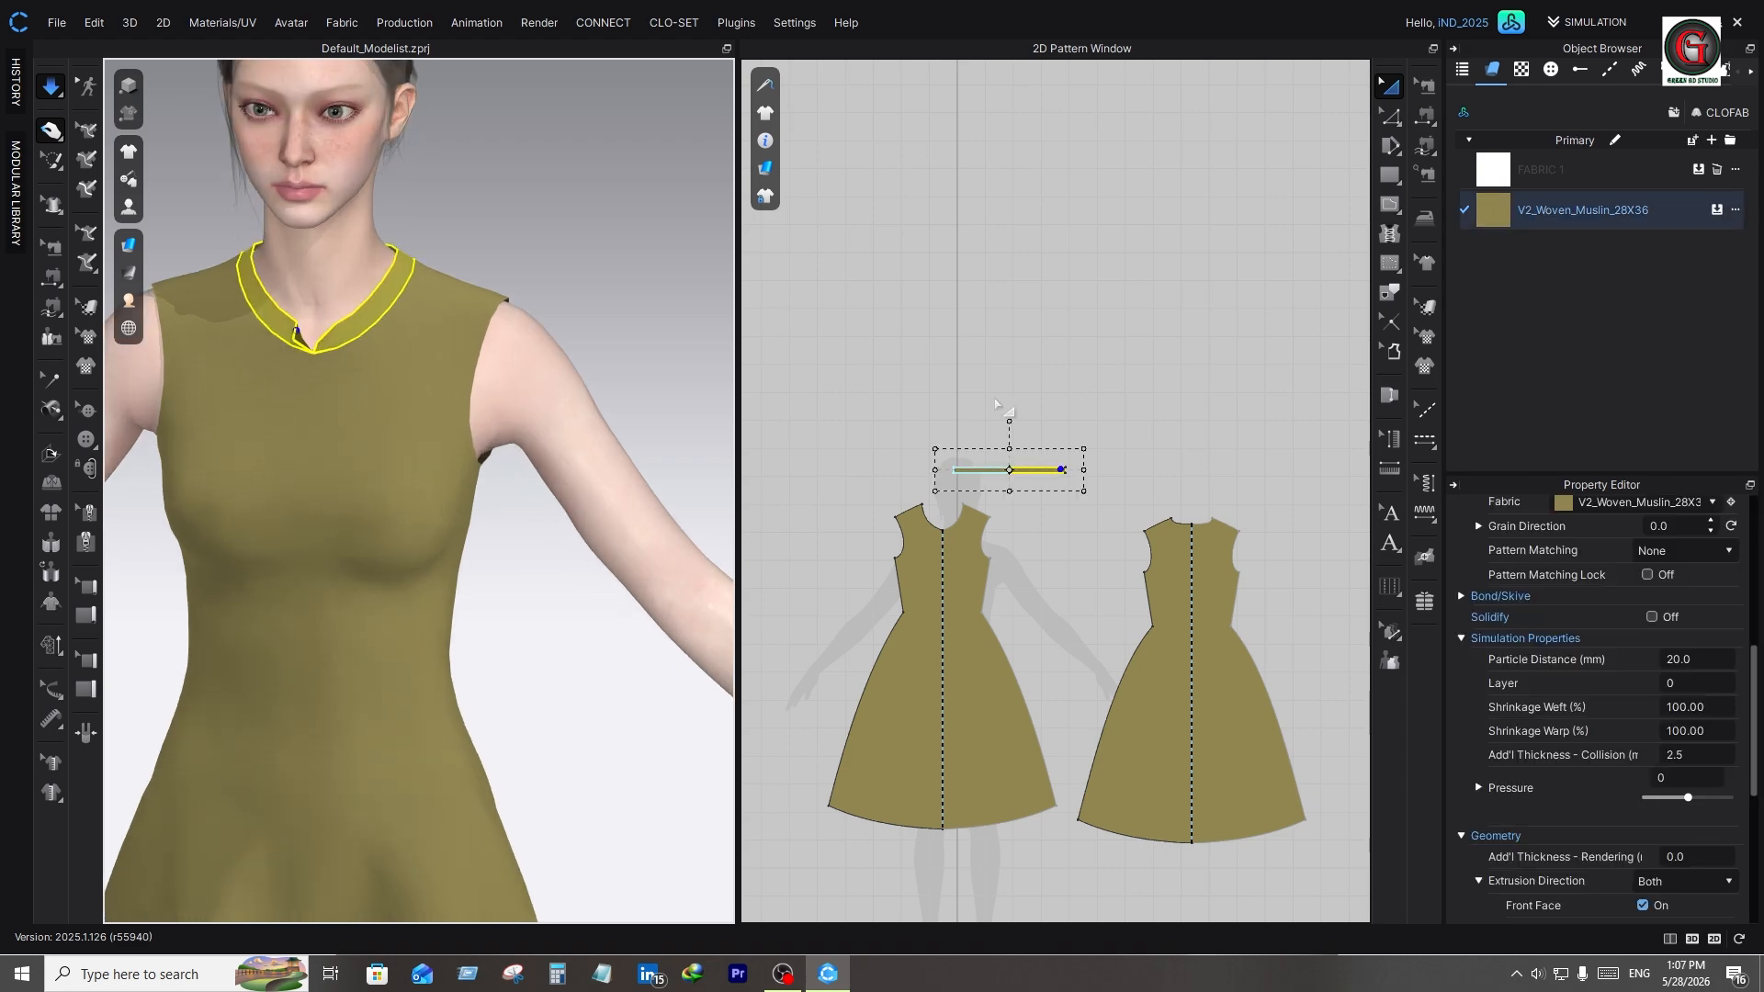
scroll(1002, 409, up, 2)
click(1007, 542)
scroll(1007, 542, up, 3)
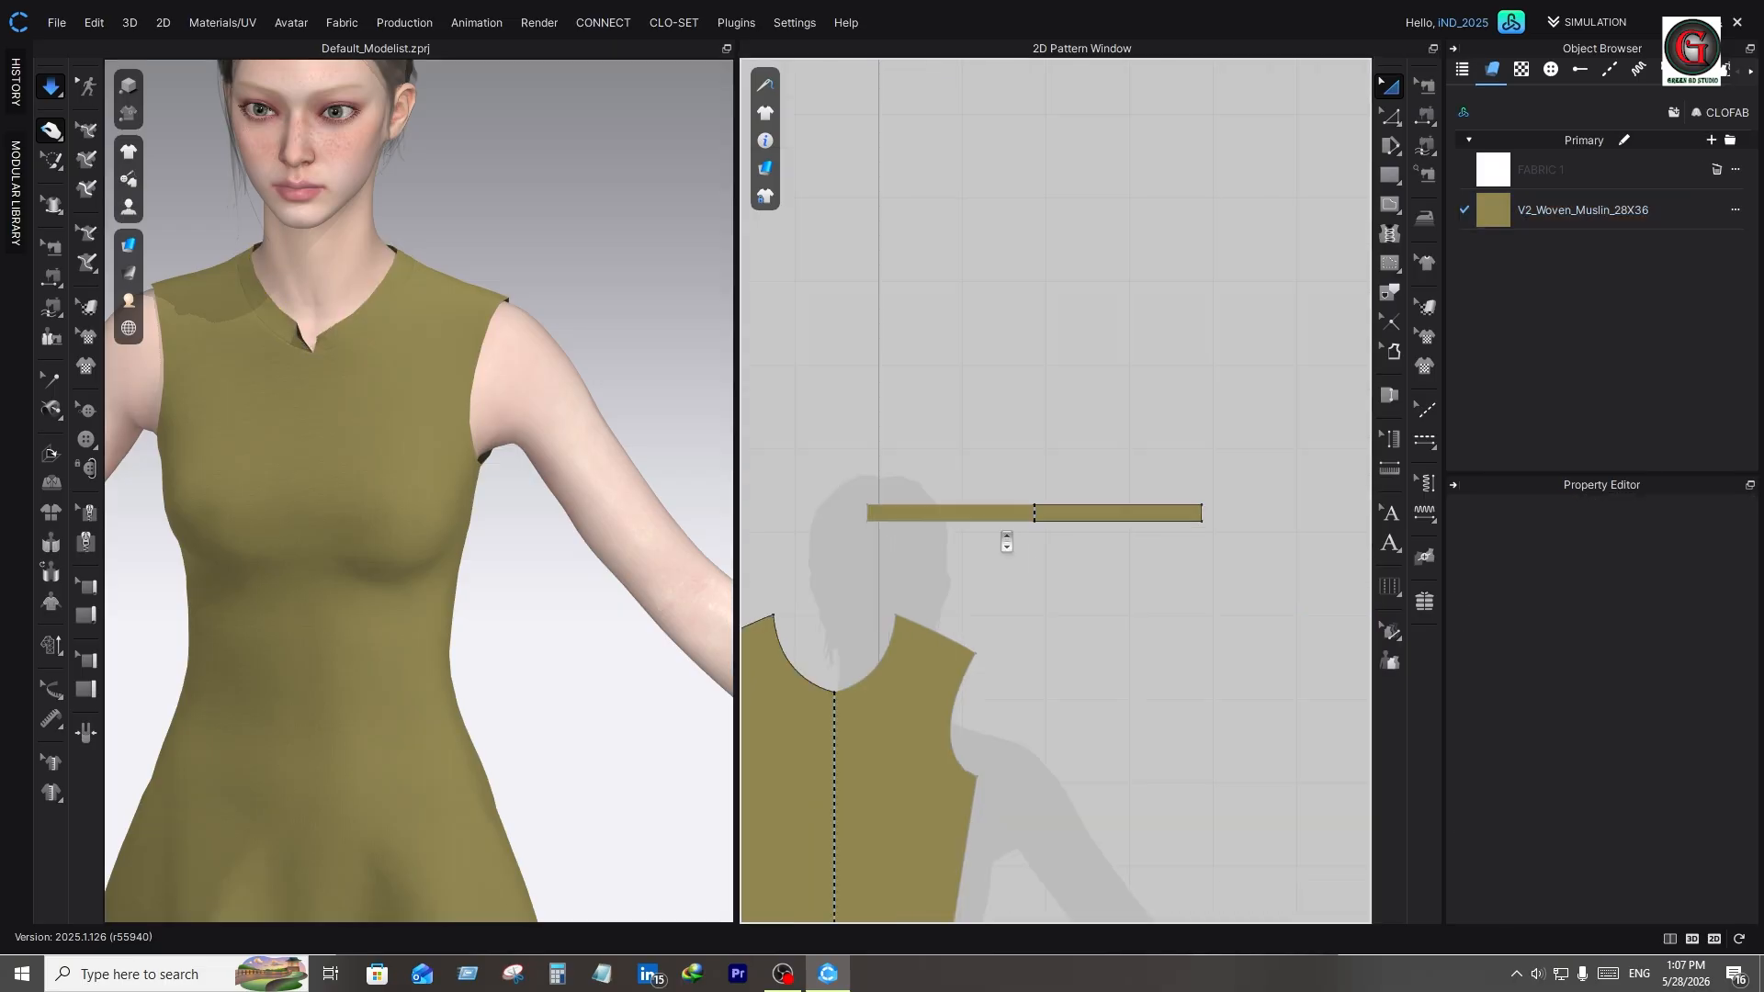
key(z)
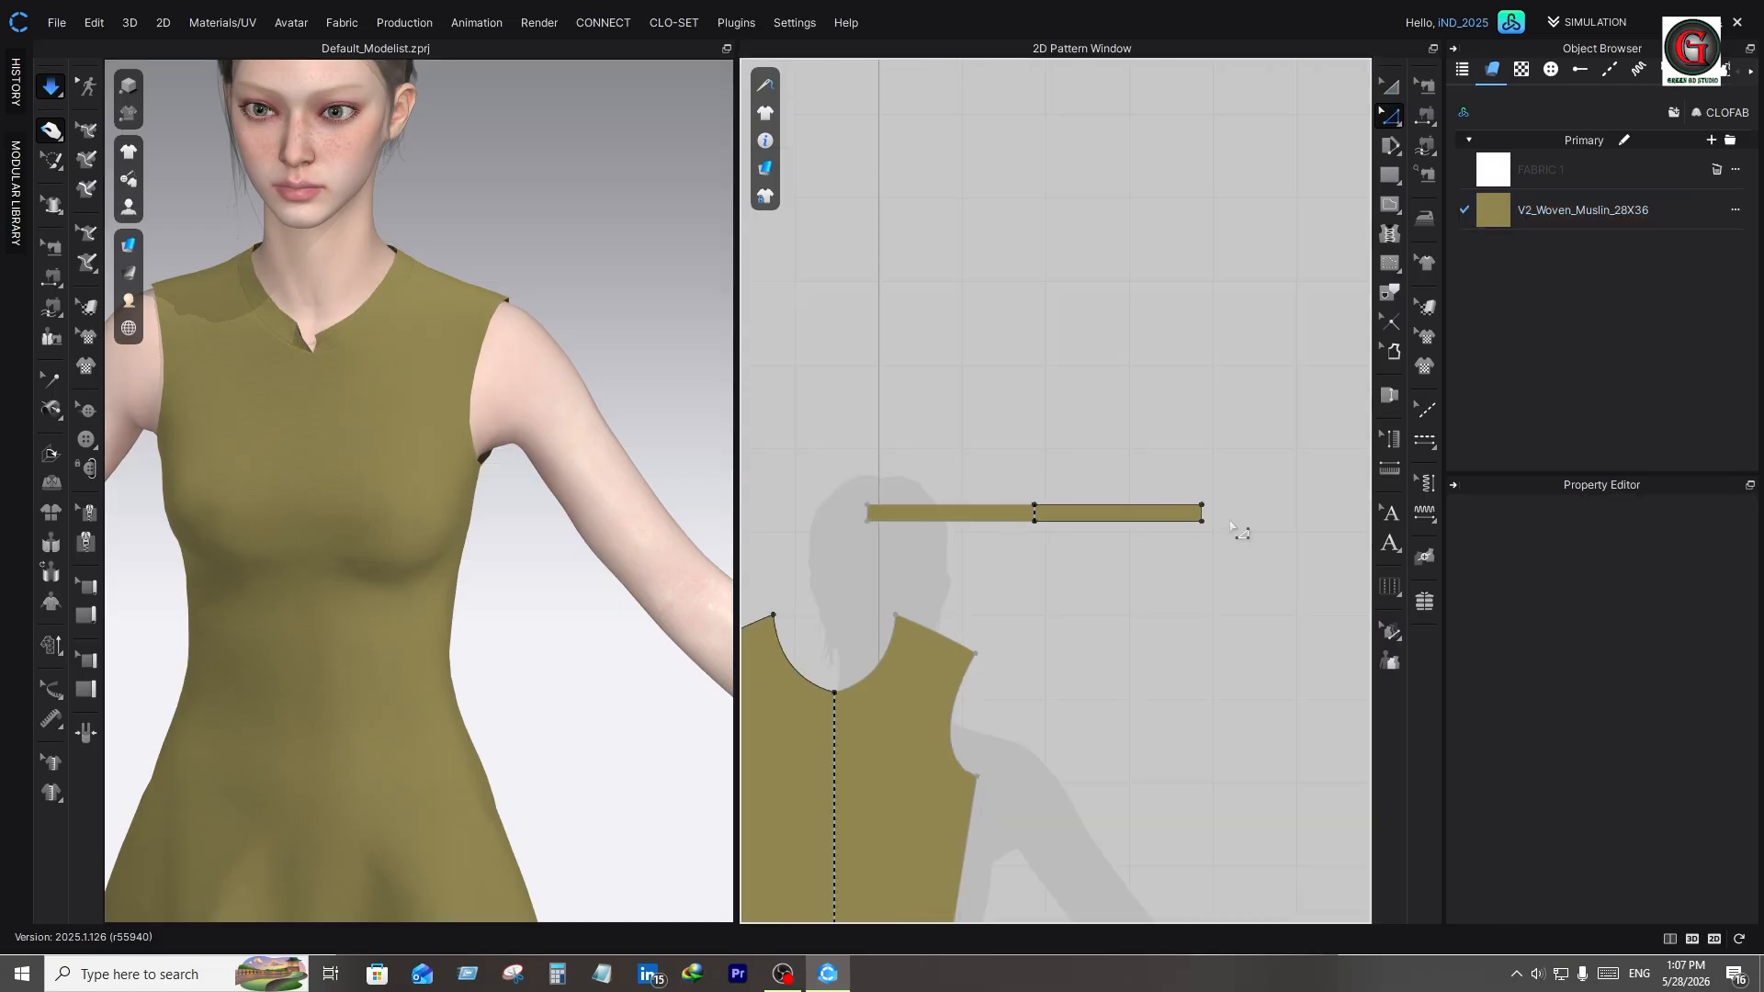
drag(1202, 507, 1187, 507)
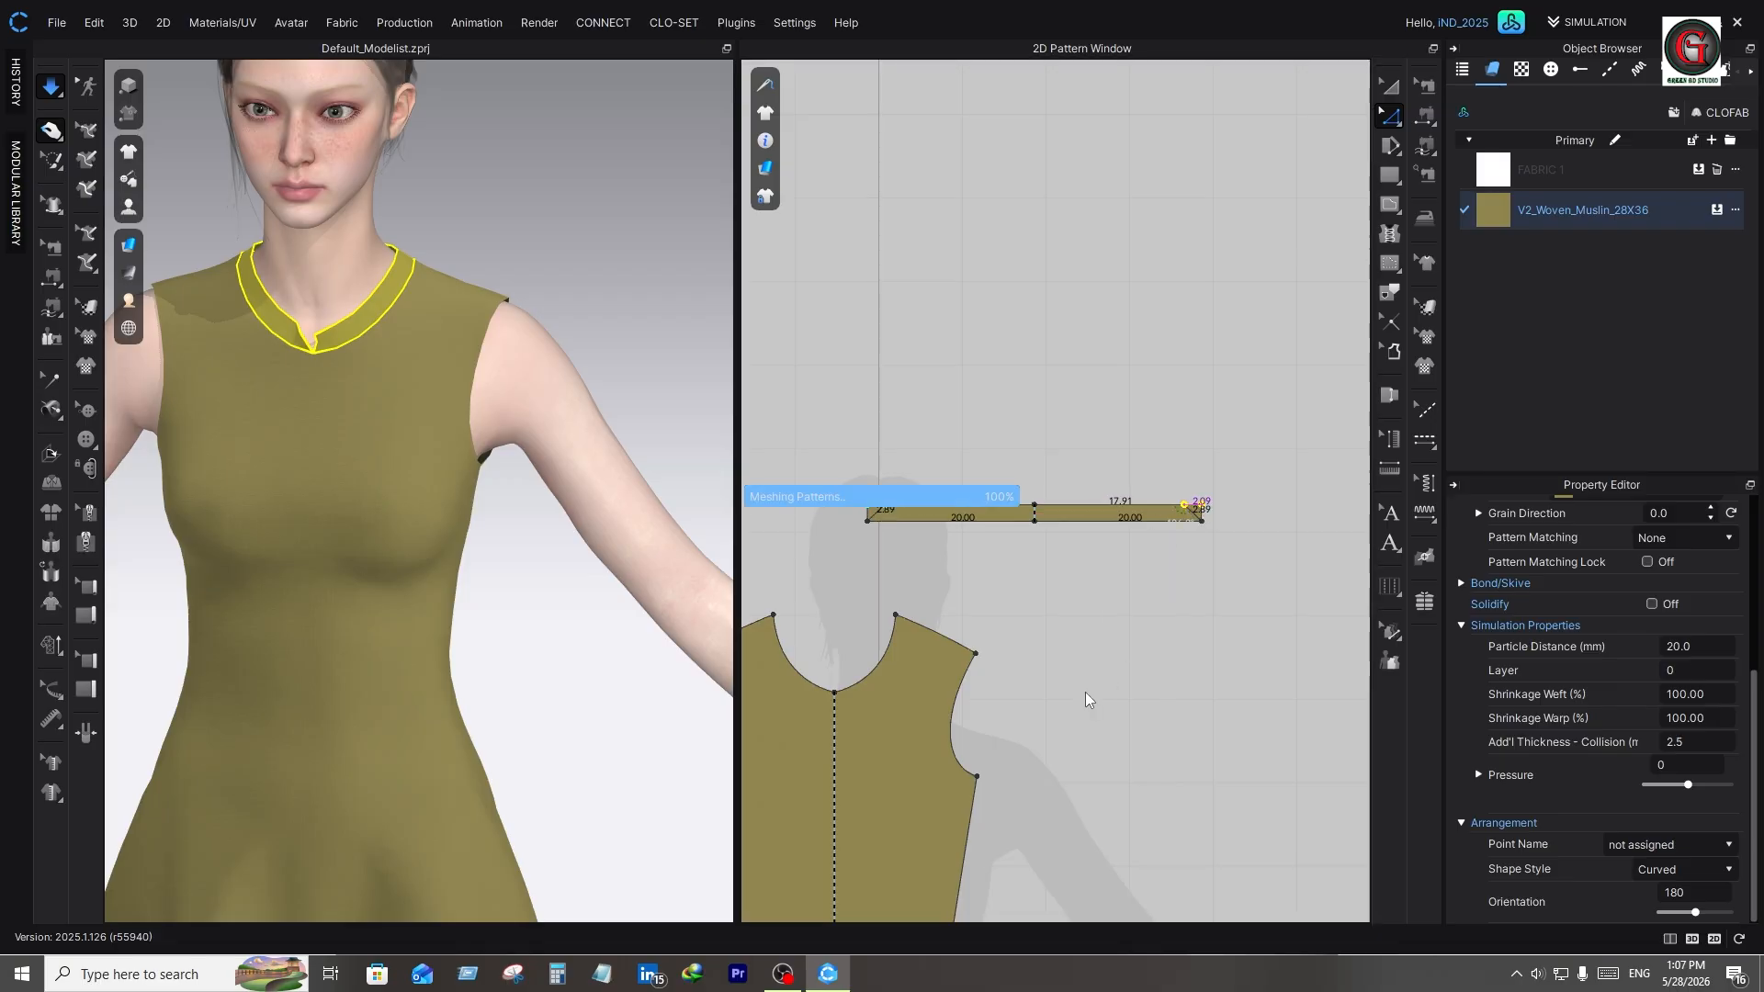
key(space)
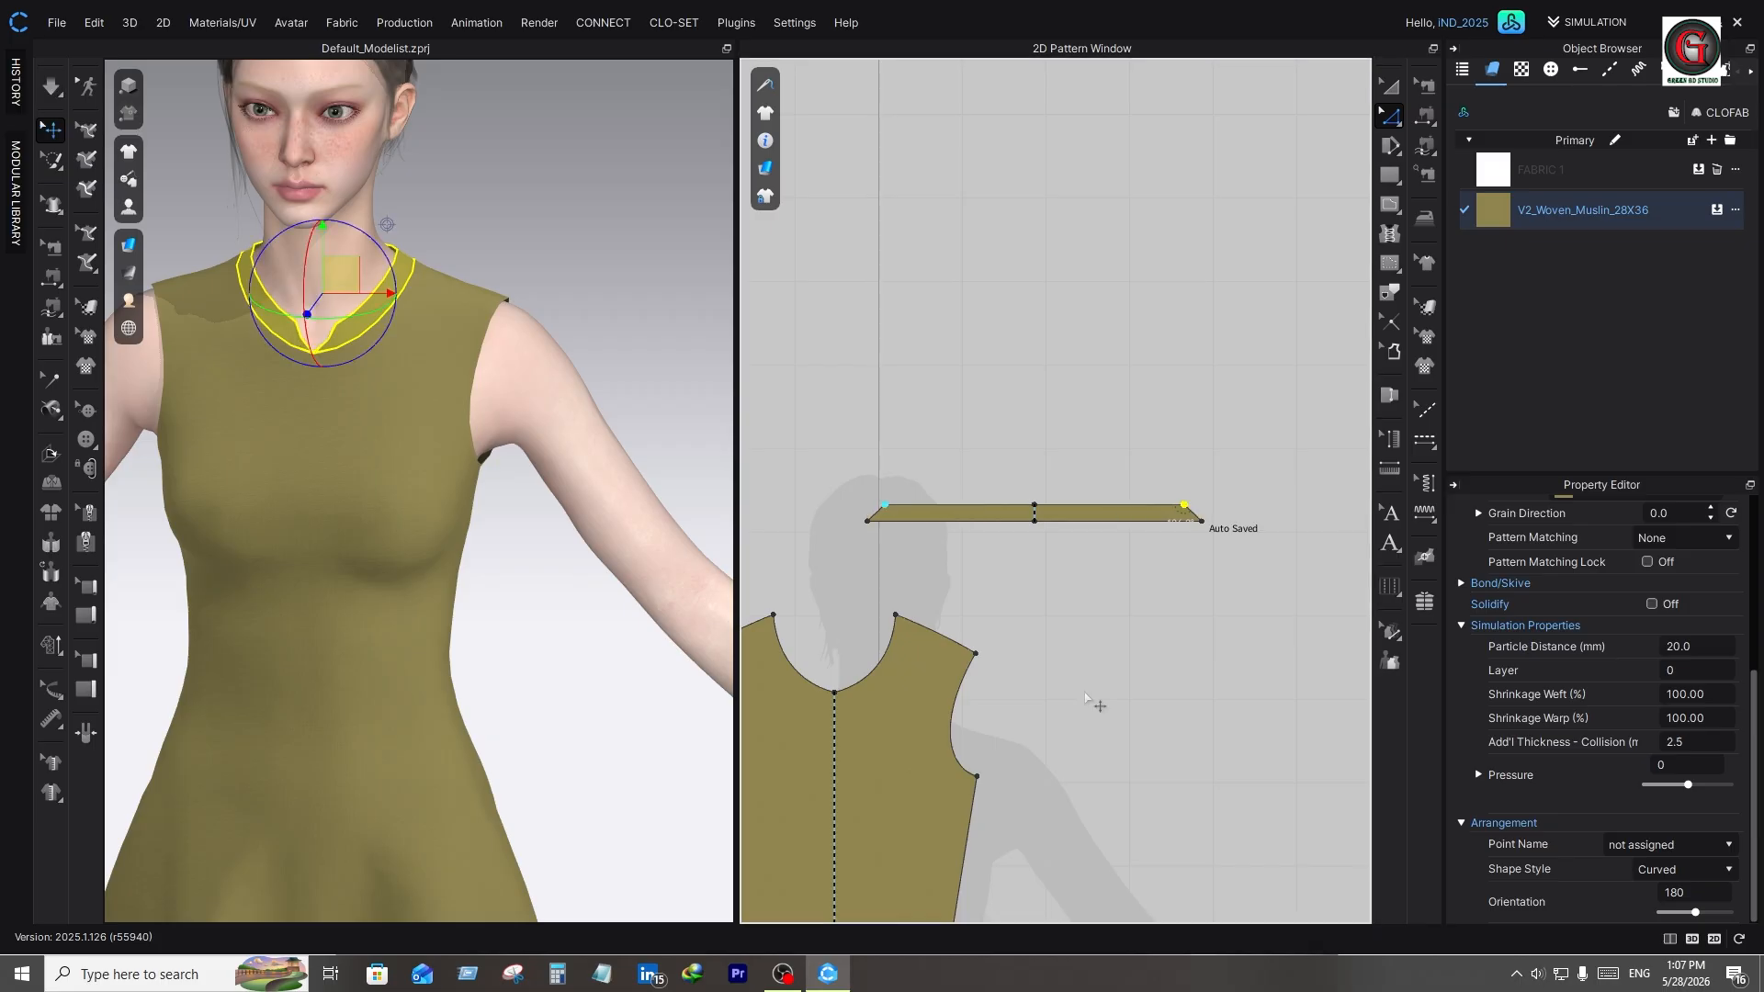
Sew the neckline strip's two short ends together at the front centre
scroll(1087, 697, up, 2)
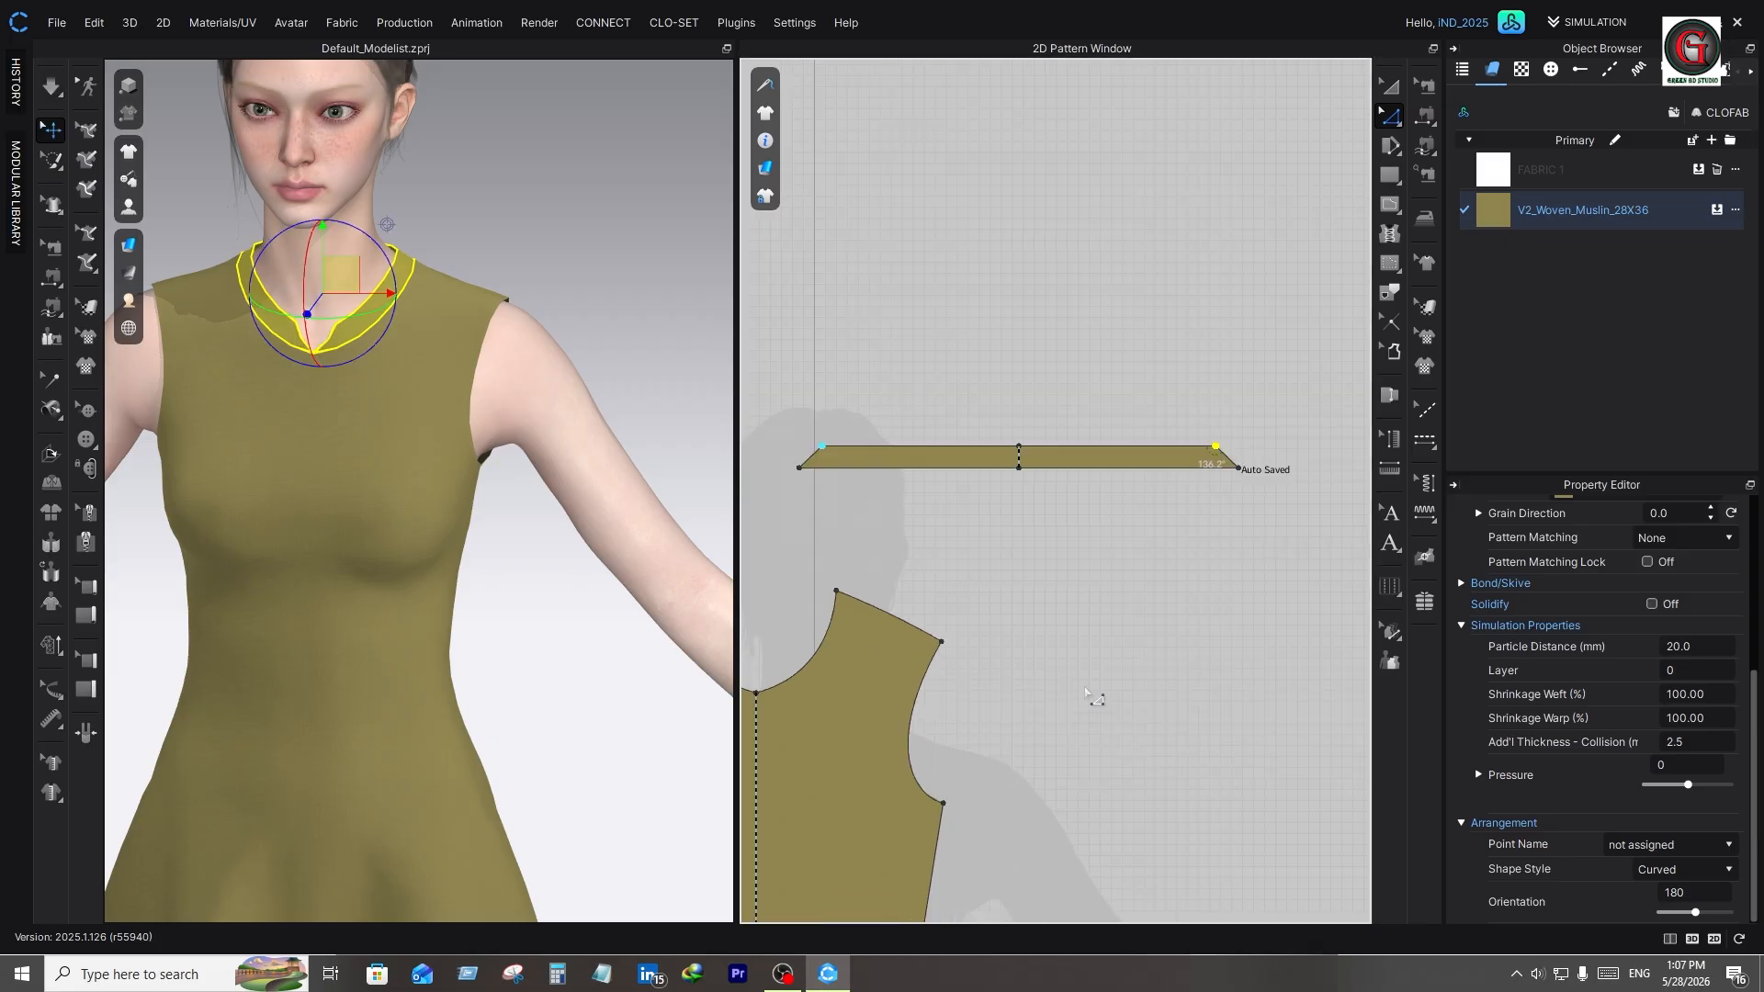
click(1425, 120)
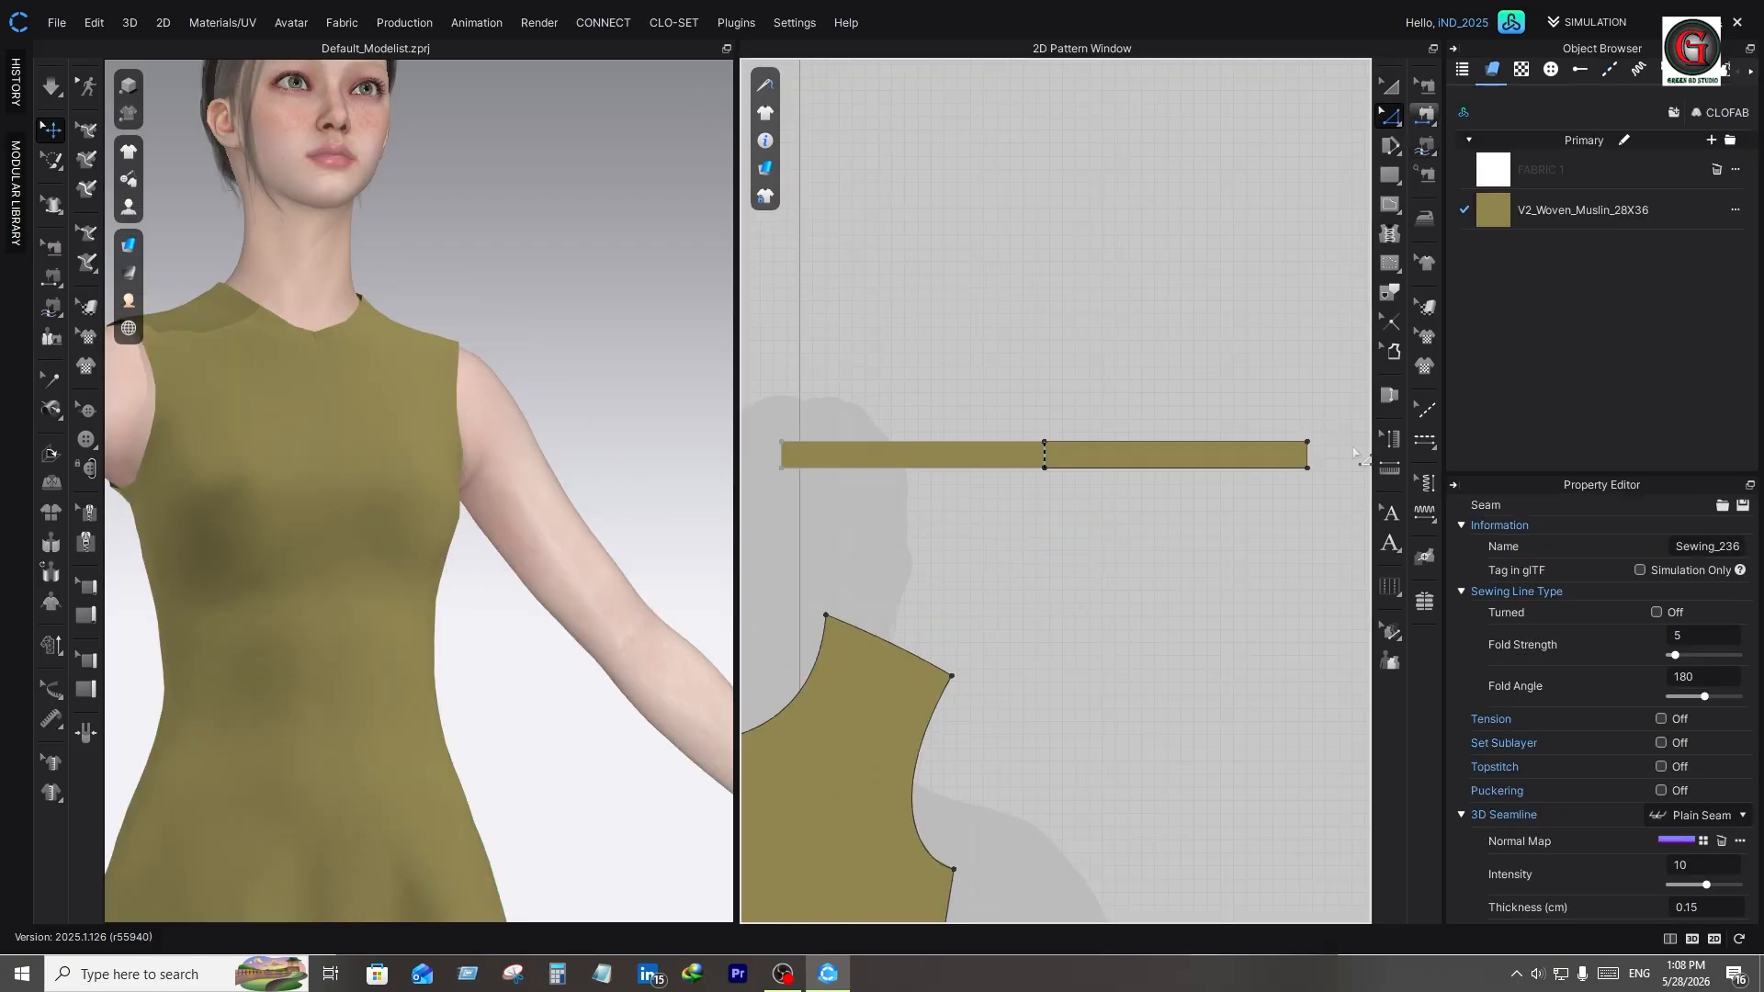
Slant both ends of the neckline strip by moving the upper end corners inward about 1.26 cm
click(1301, 452)
drag(1298, 450, 1293, 453)
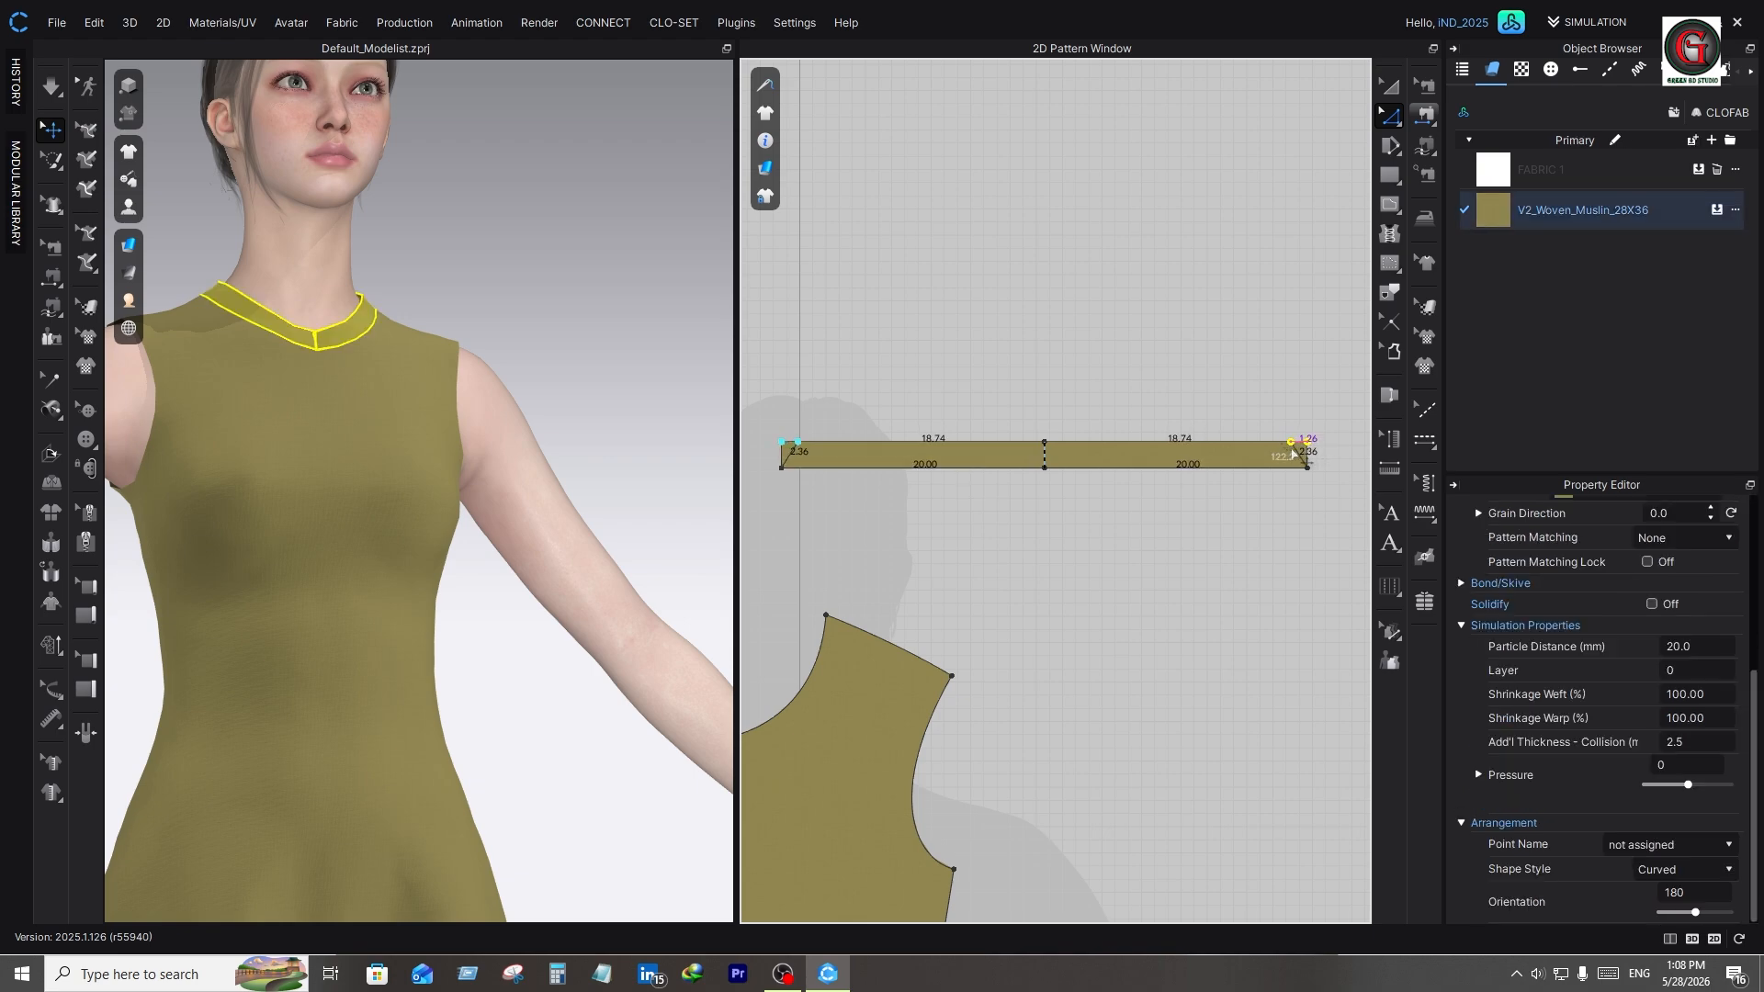
click(1420, 119)
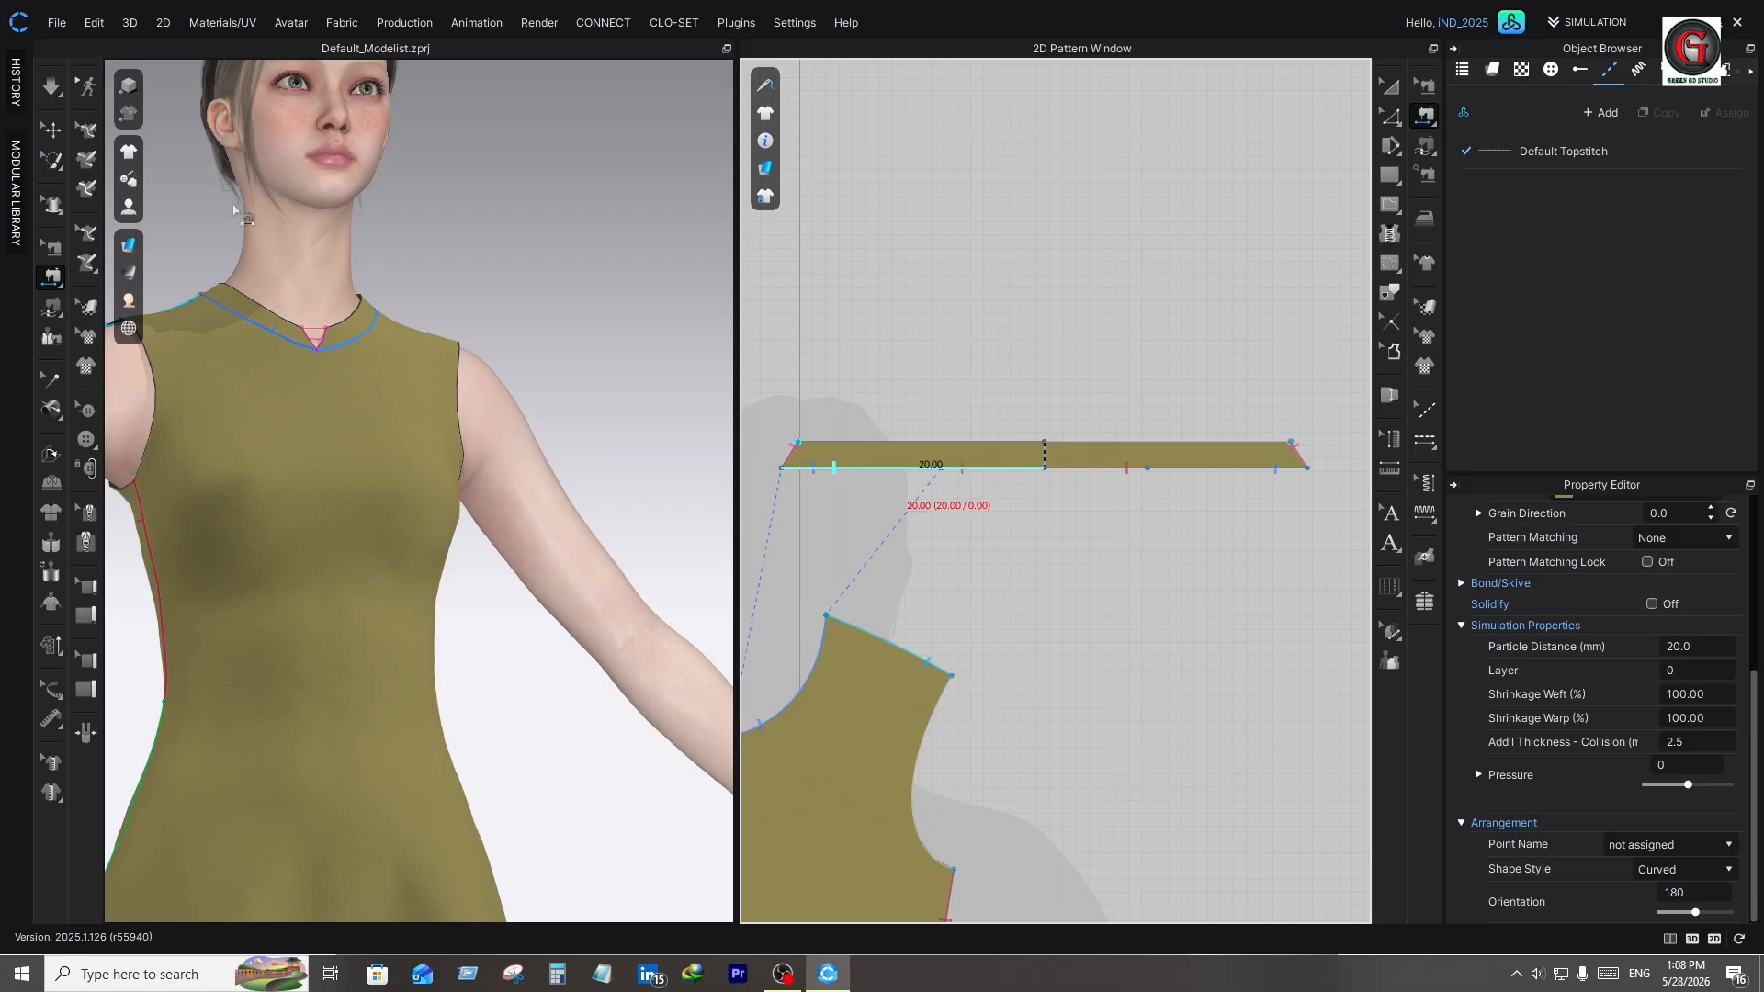
Simulate the dress with the slanted neckline strip and inspect the V at the front centre
click(55, 92)
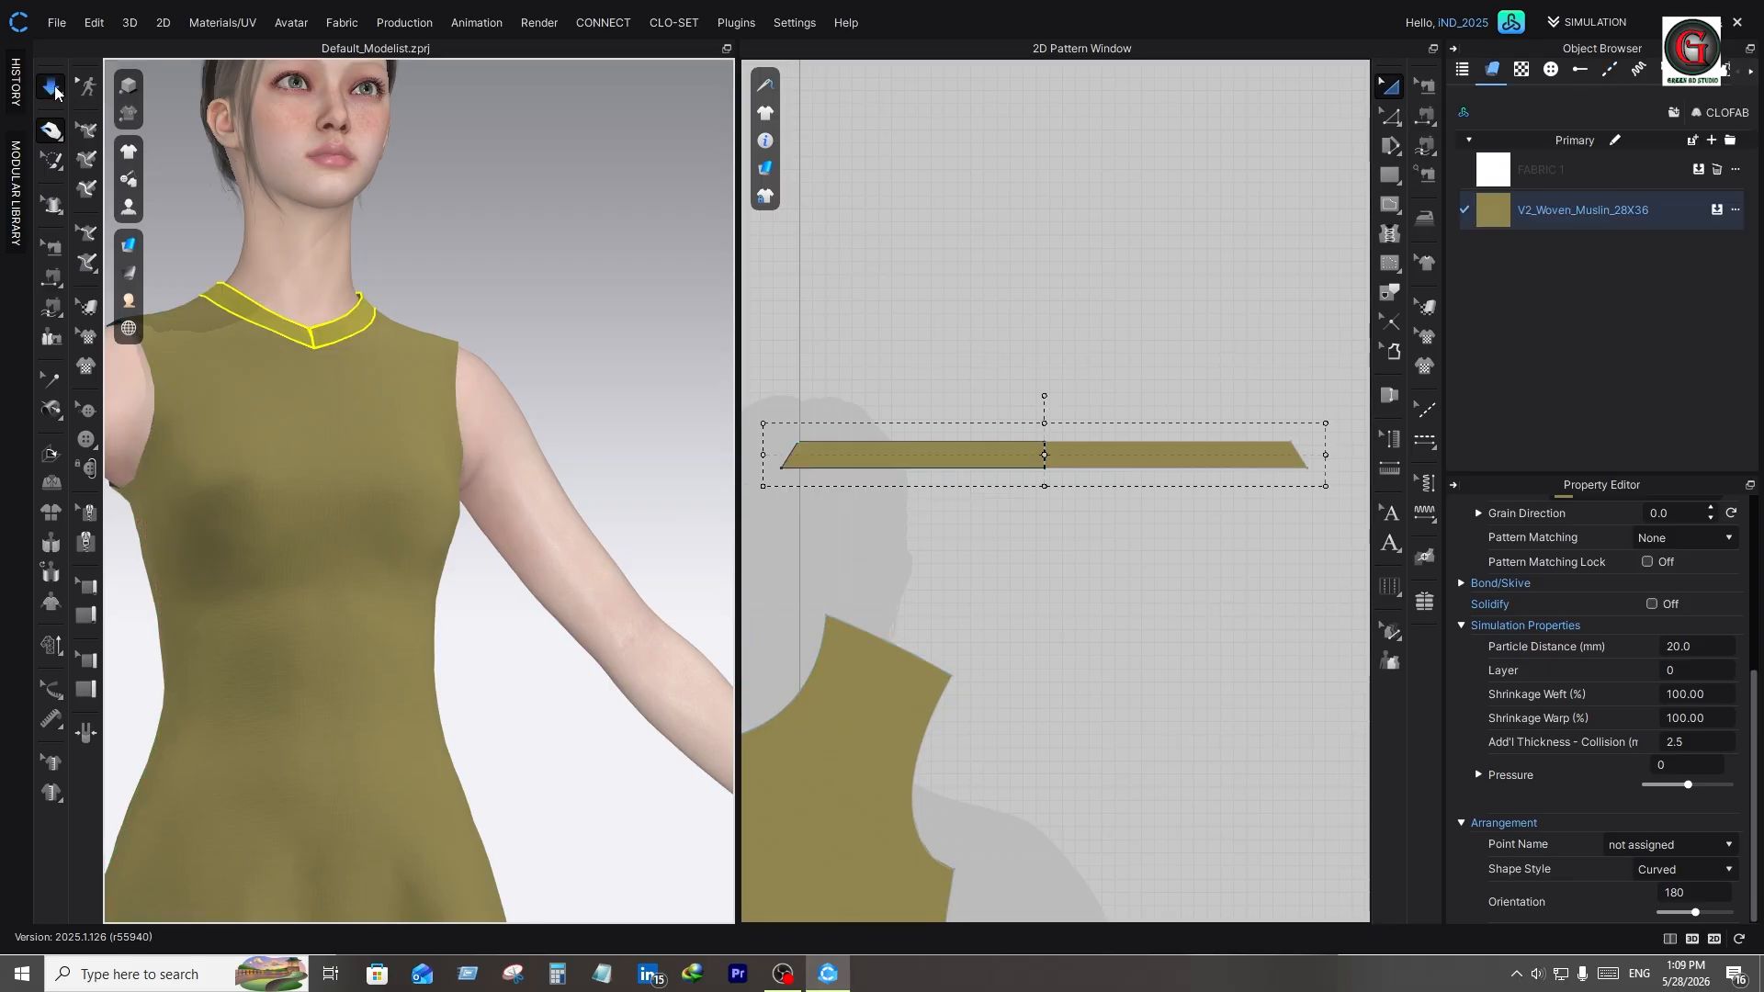
right_drag(296, 441, 245, 480)
click(500, 579)
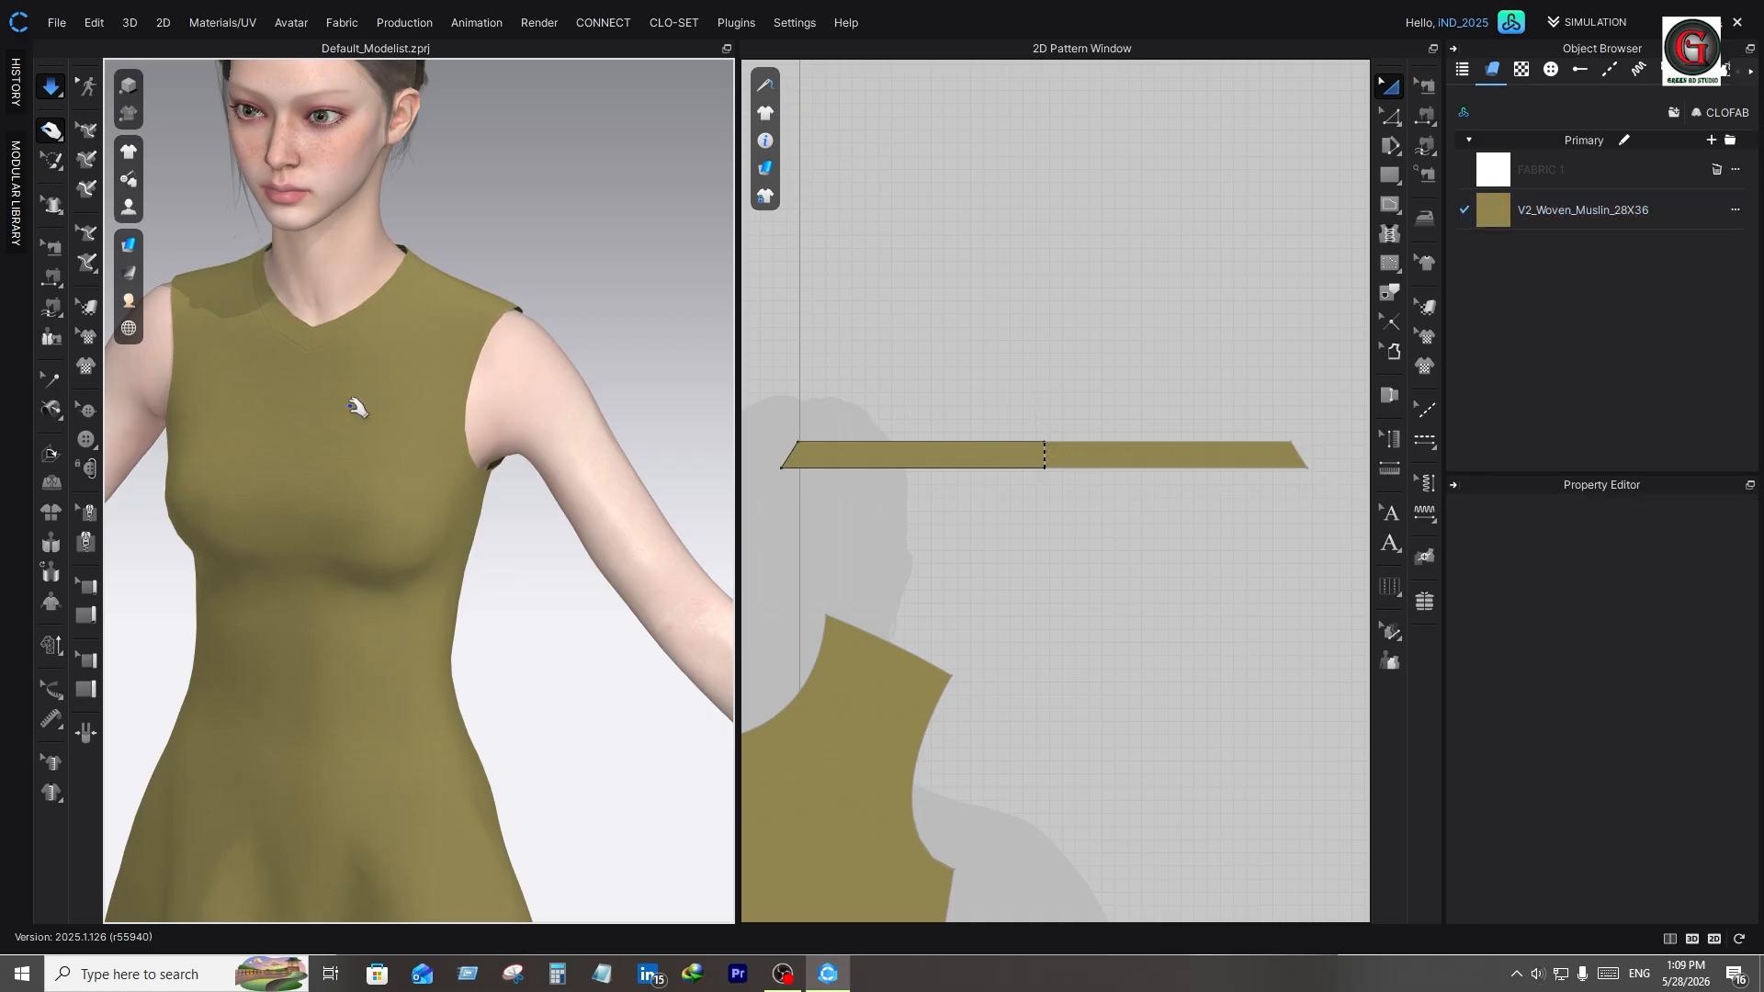
mouse_move(413, 295)
right_down()
mouse_move(174, 383)
mouse_move(126, 362)
mouse_move(127, 333)
mouse_move(288, 339)
mouse_move(386, 304)
mouse_move(422, 311)
right_up()
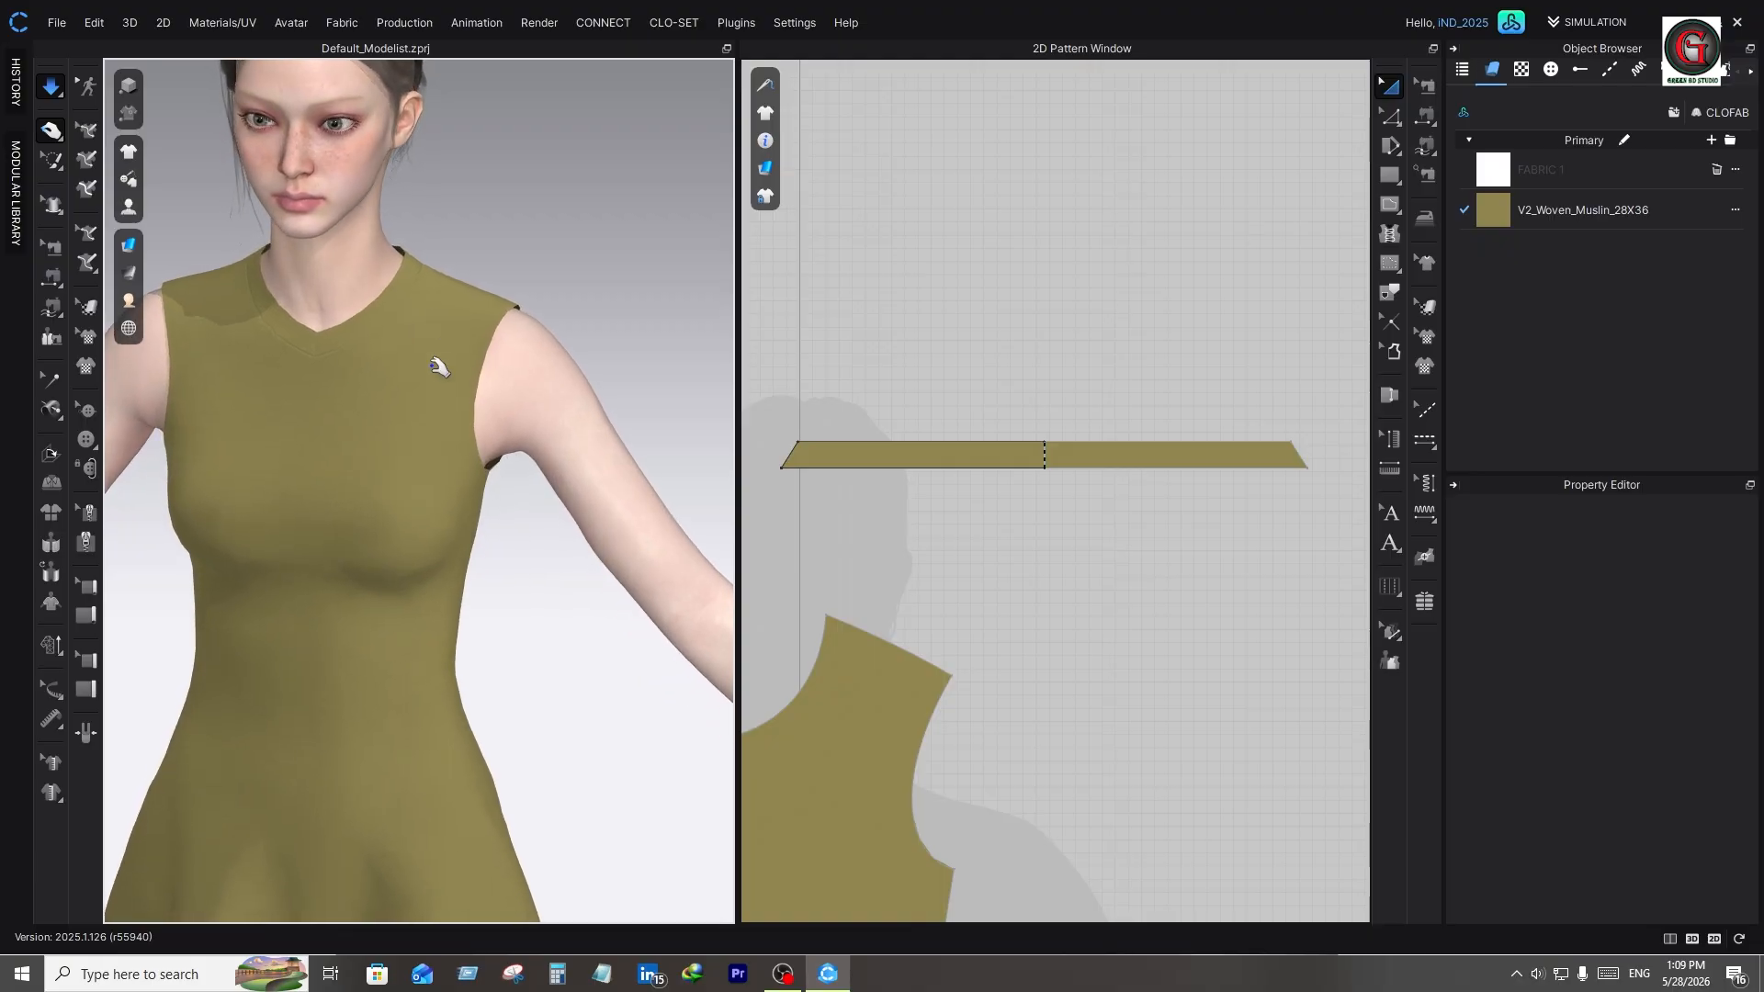
Make an under layer clone of the neckline strip and place it just below the original pattern
click(967, 453)
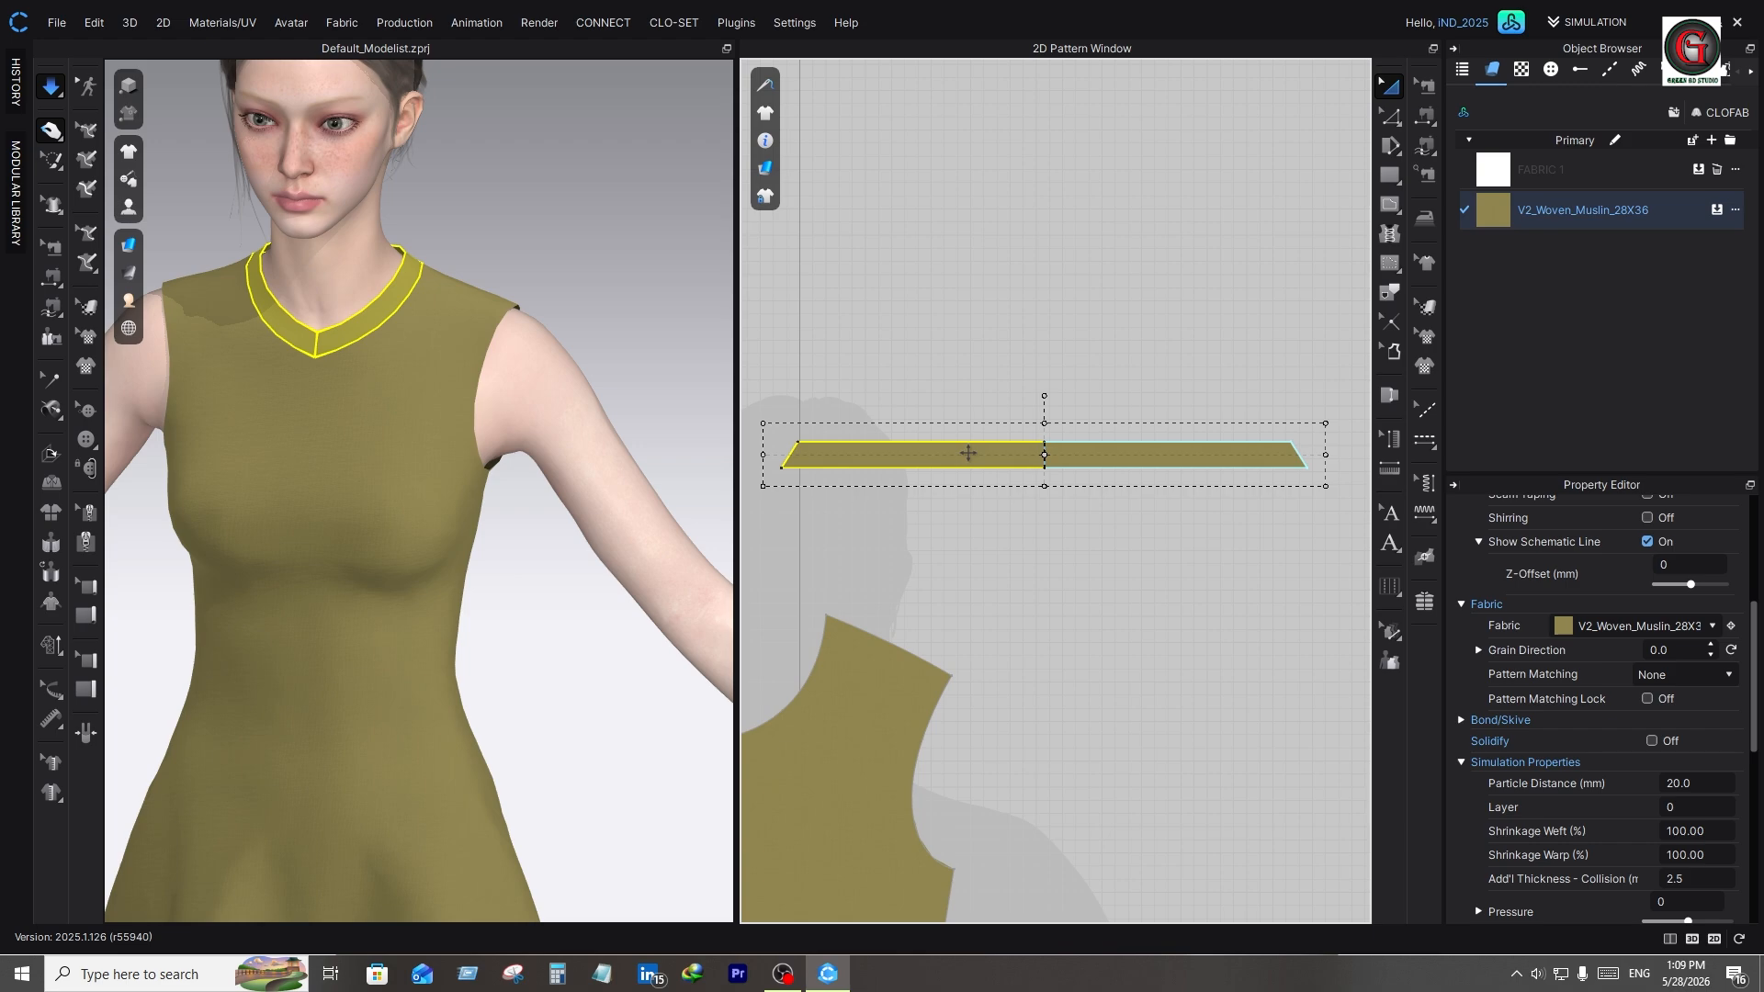
right_click(969, 453)
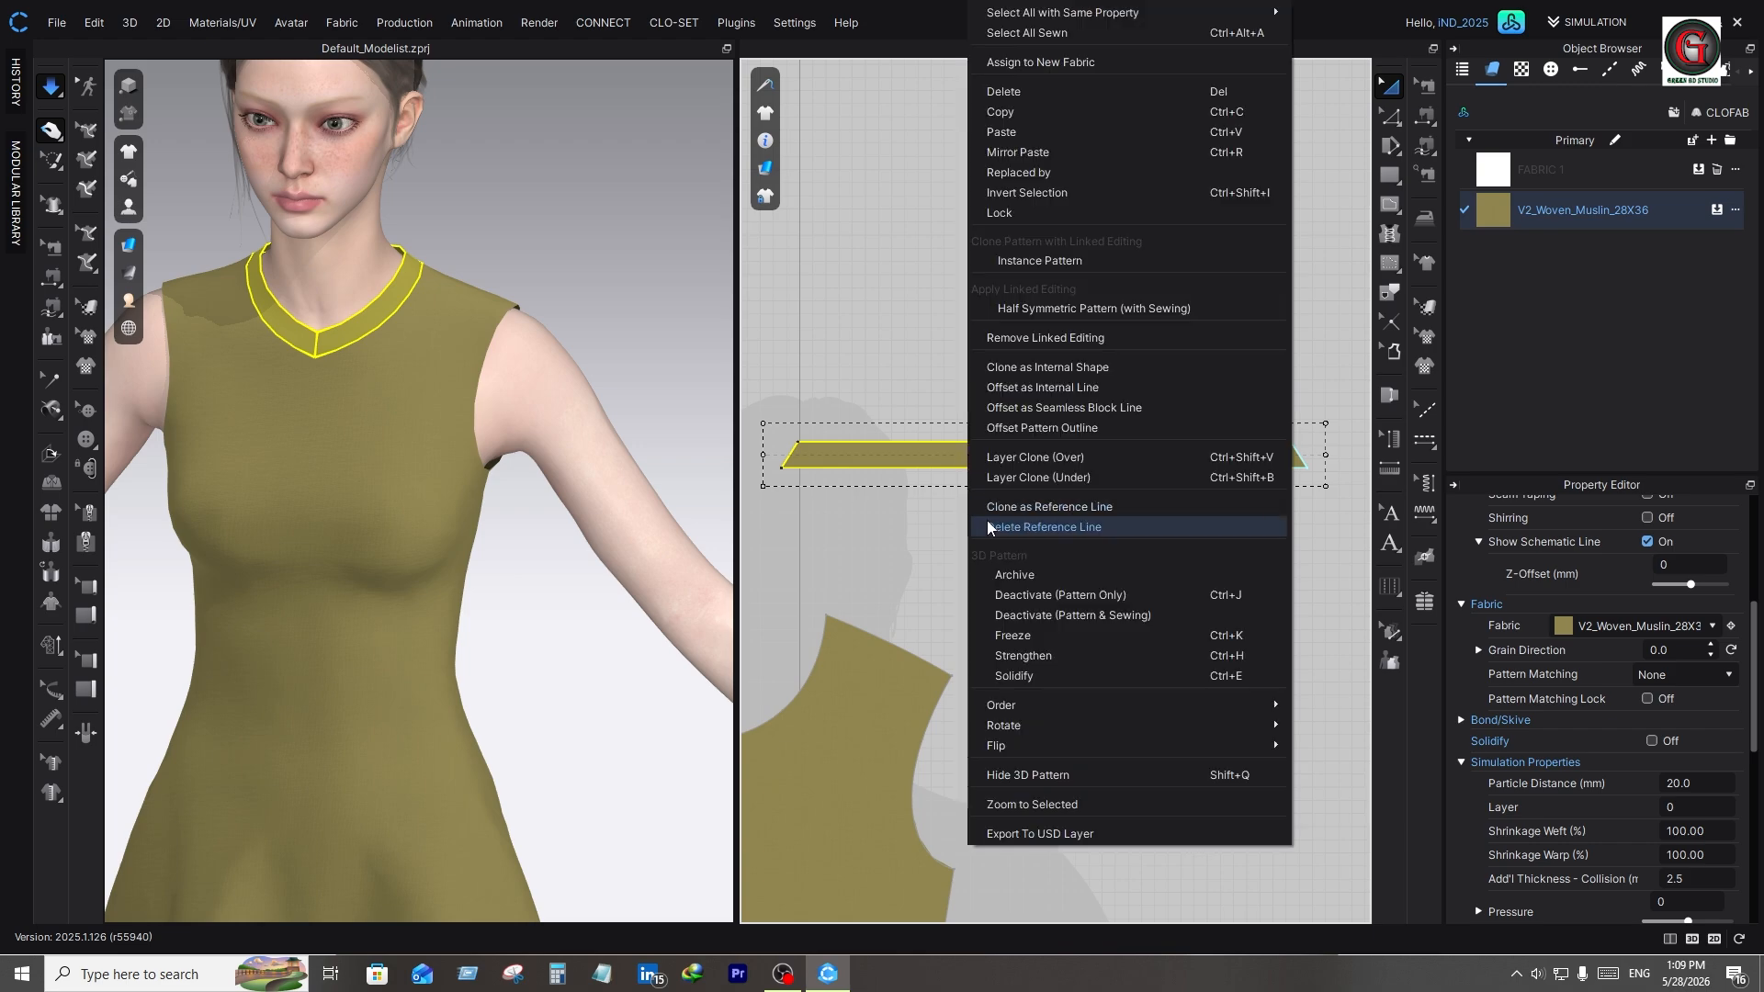
click(1062, 478)
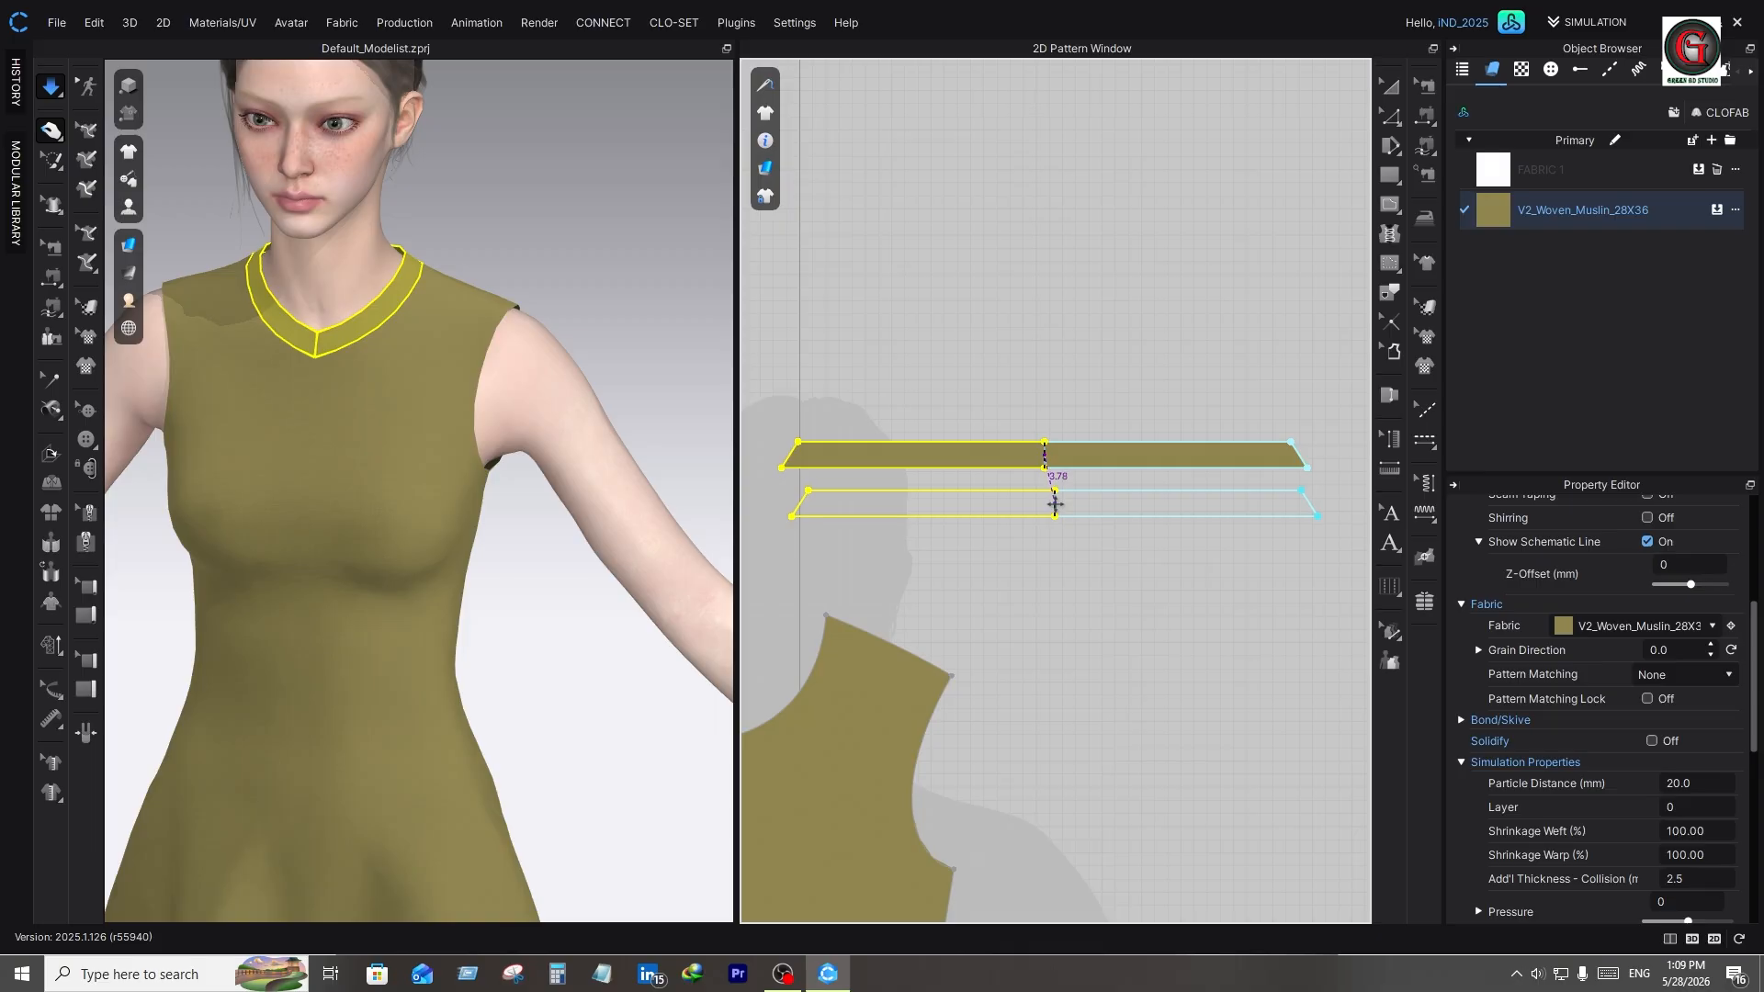
click(1056, 510)
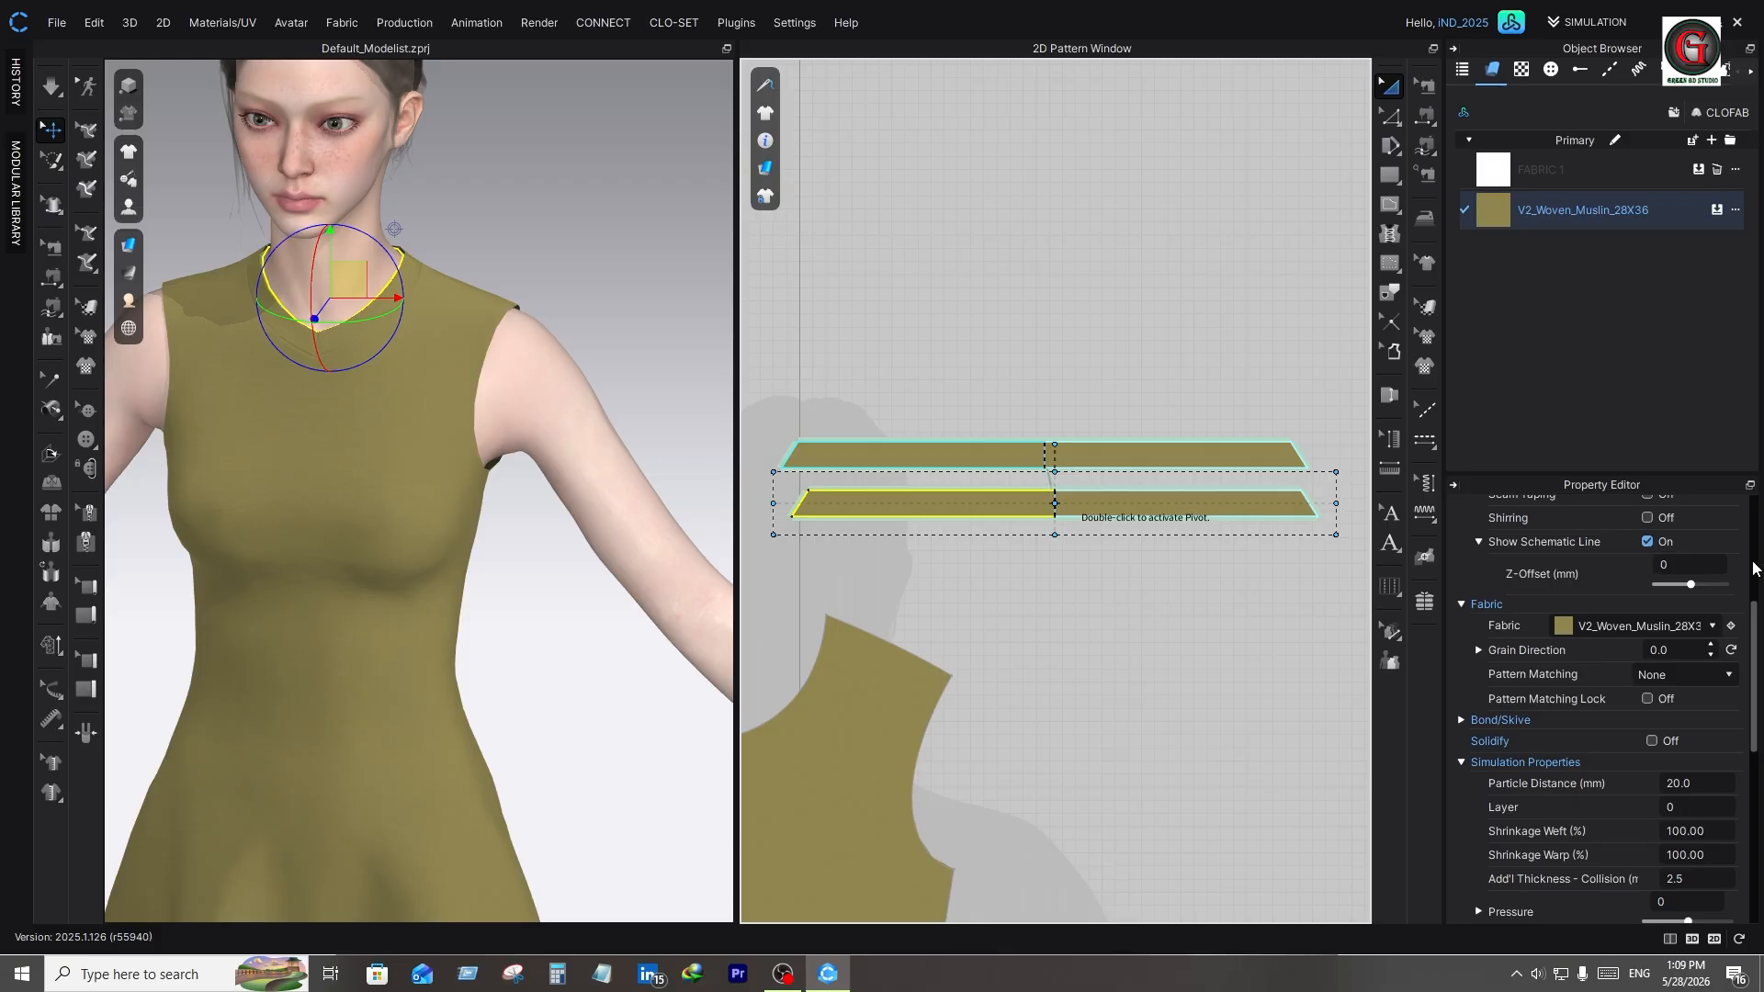
Sew the upper long edges of the two neckline strips together with segment sewing
click(1425, 114)
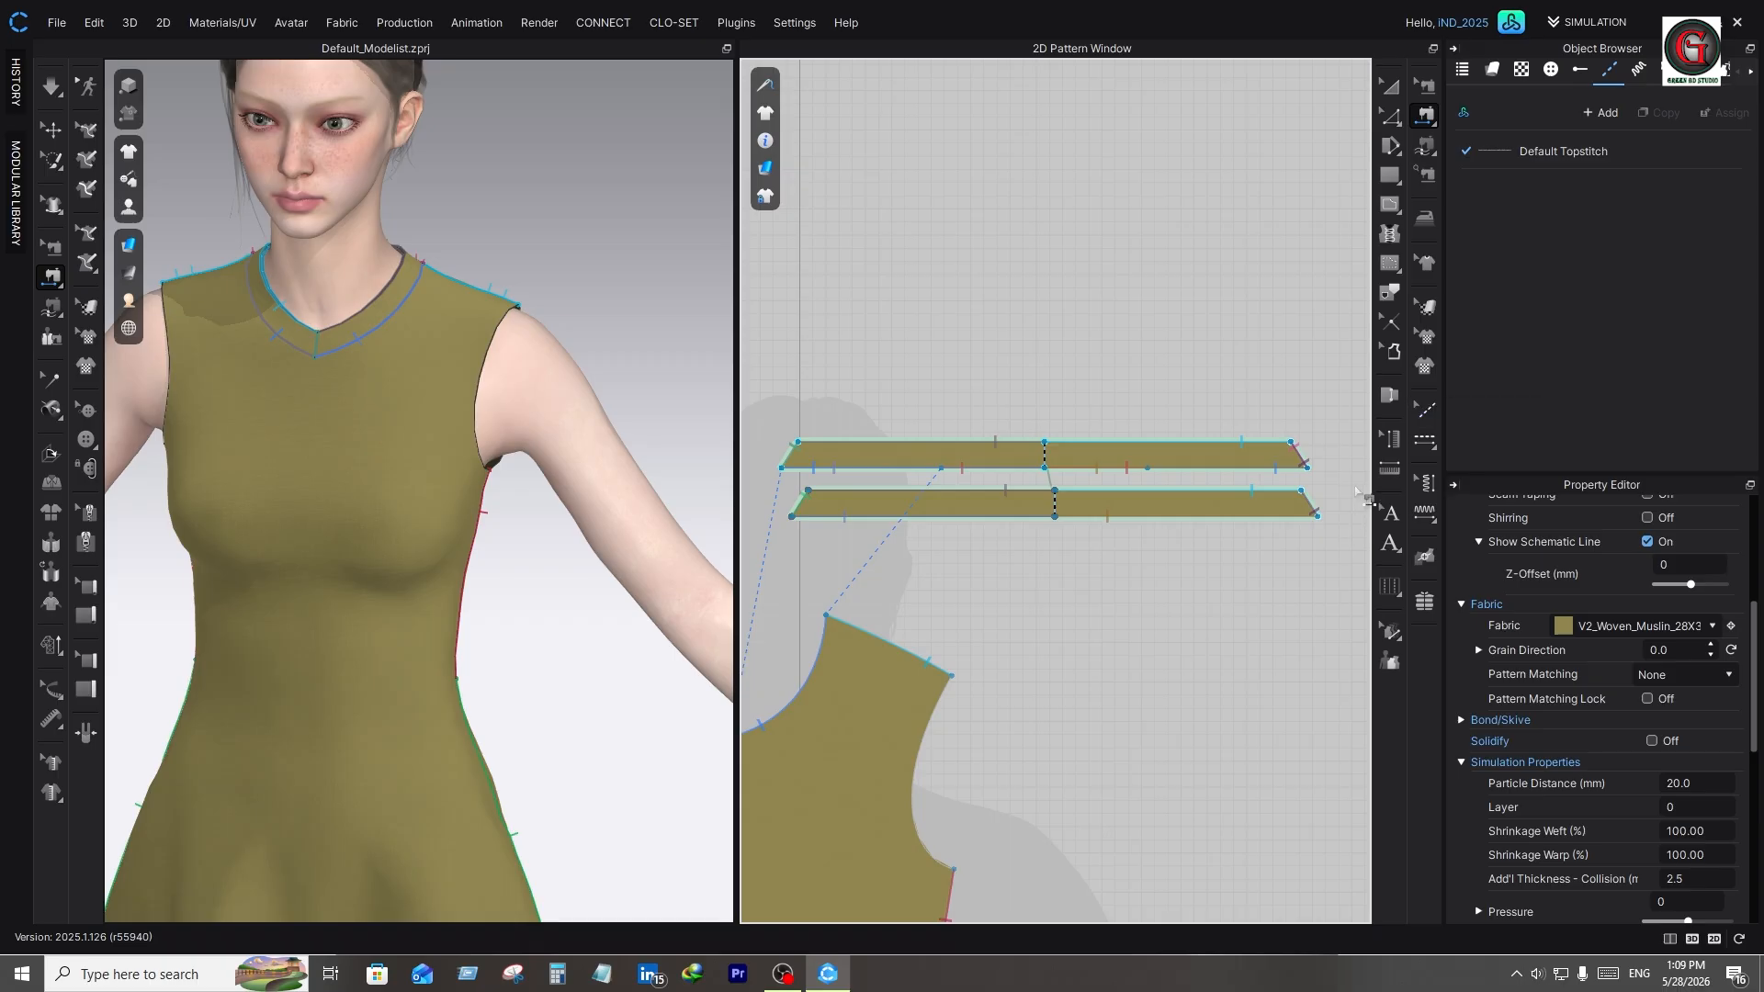
click(1199, 497)
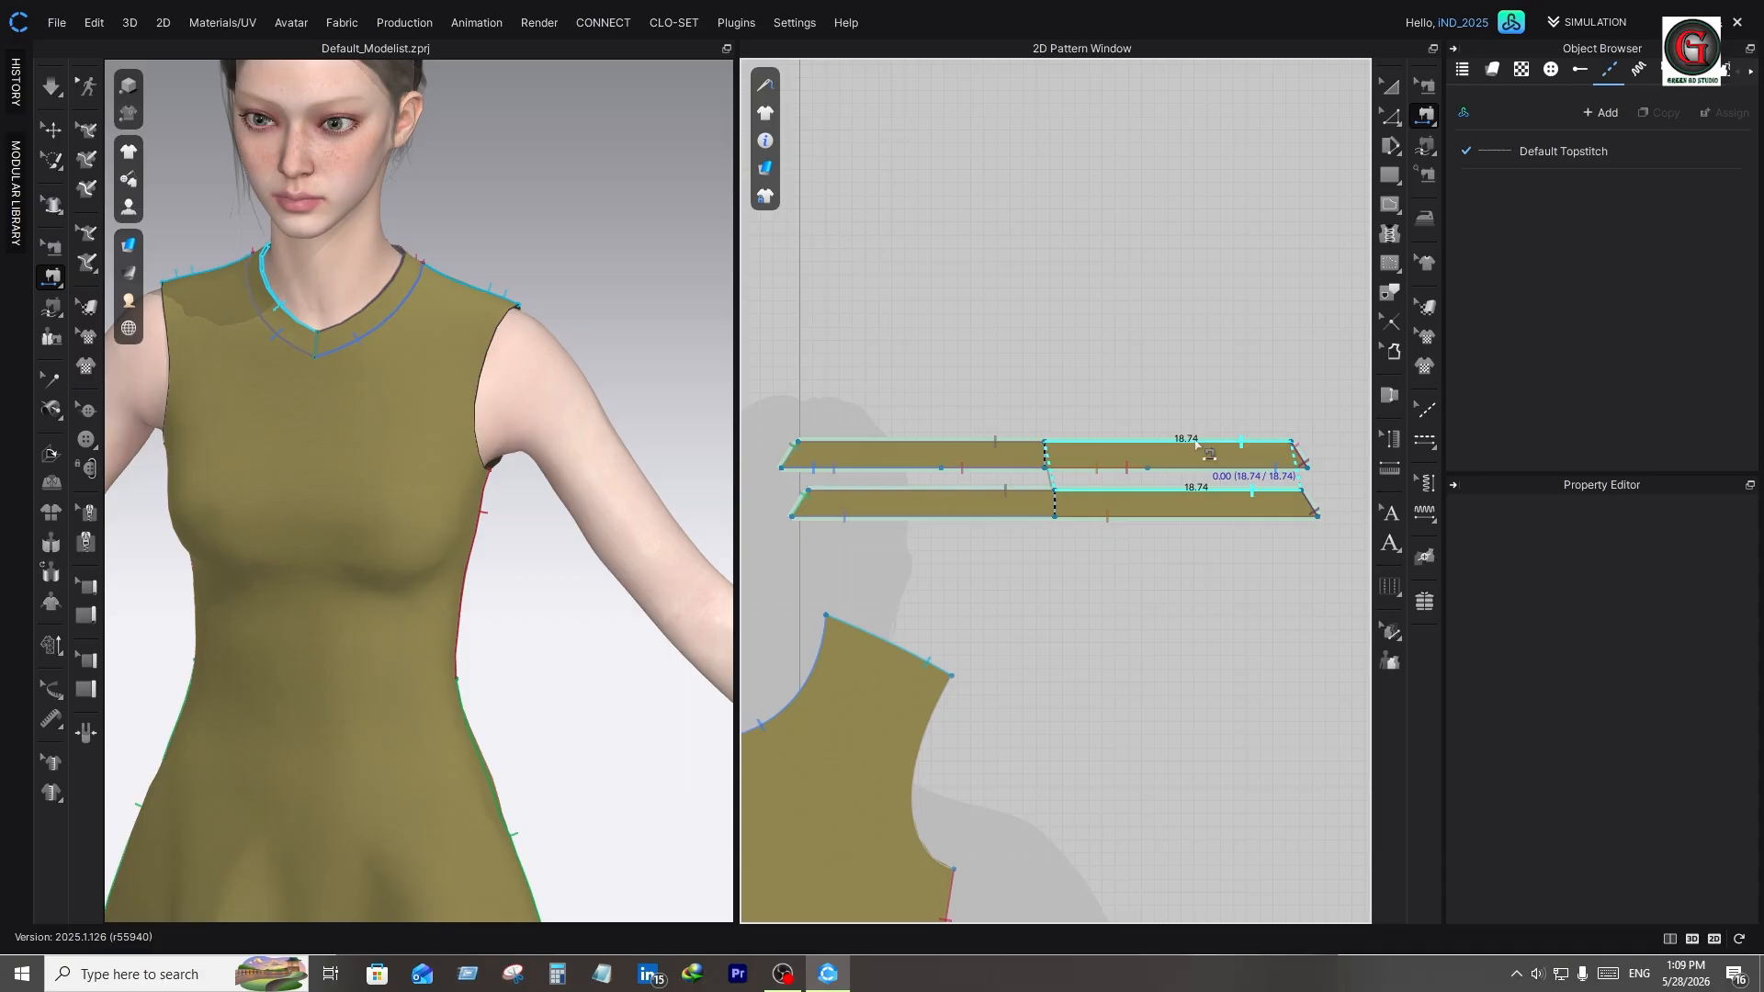
click(1191, 444)
click(894, 552)
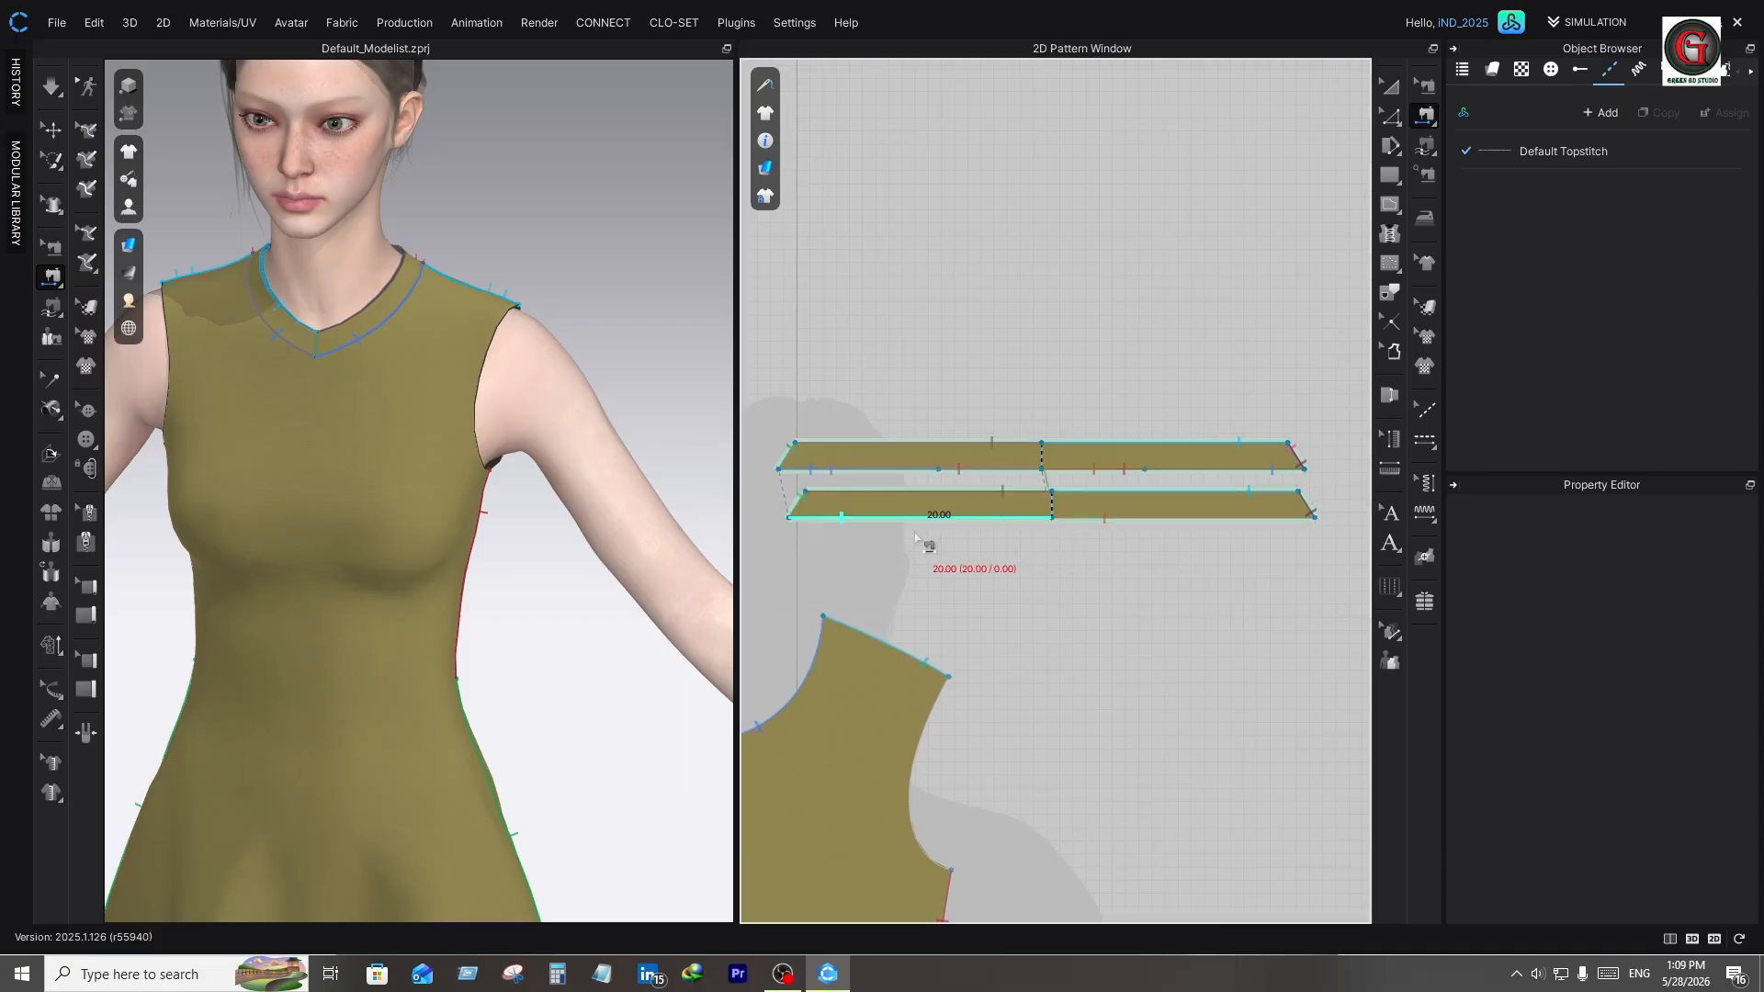
Simulate the dress with the doubled neckline strip and inspect the neckline from the front
right_drag(472, 411, 563, 374)
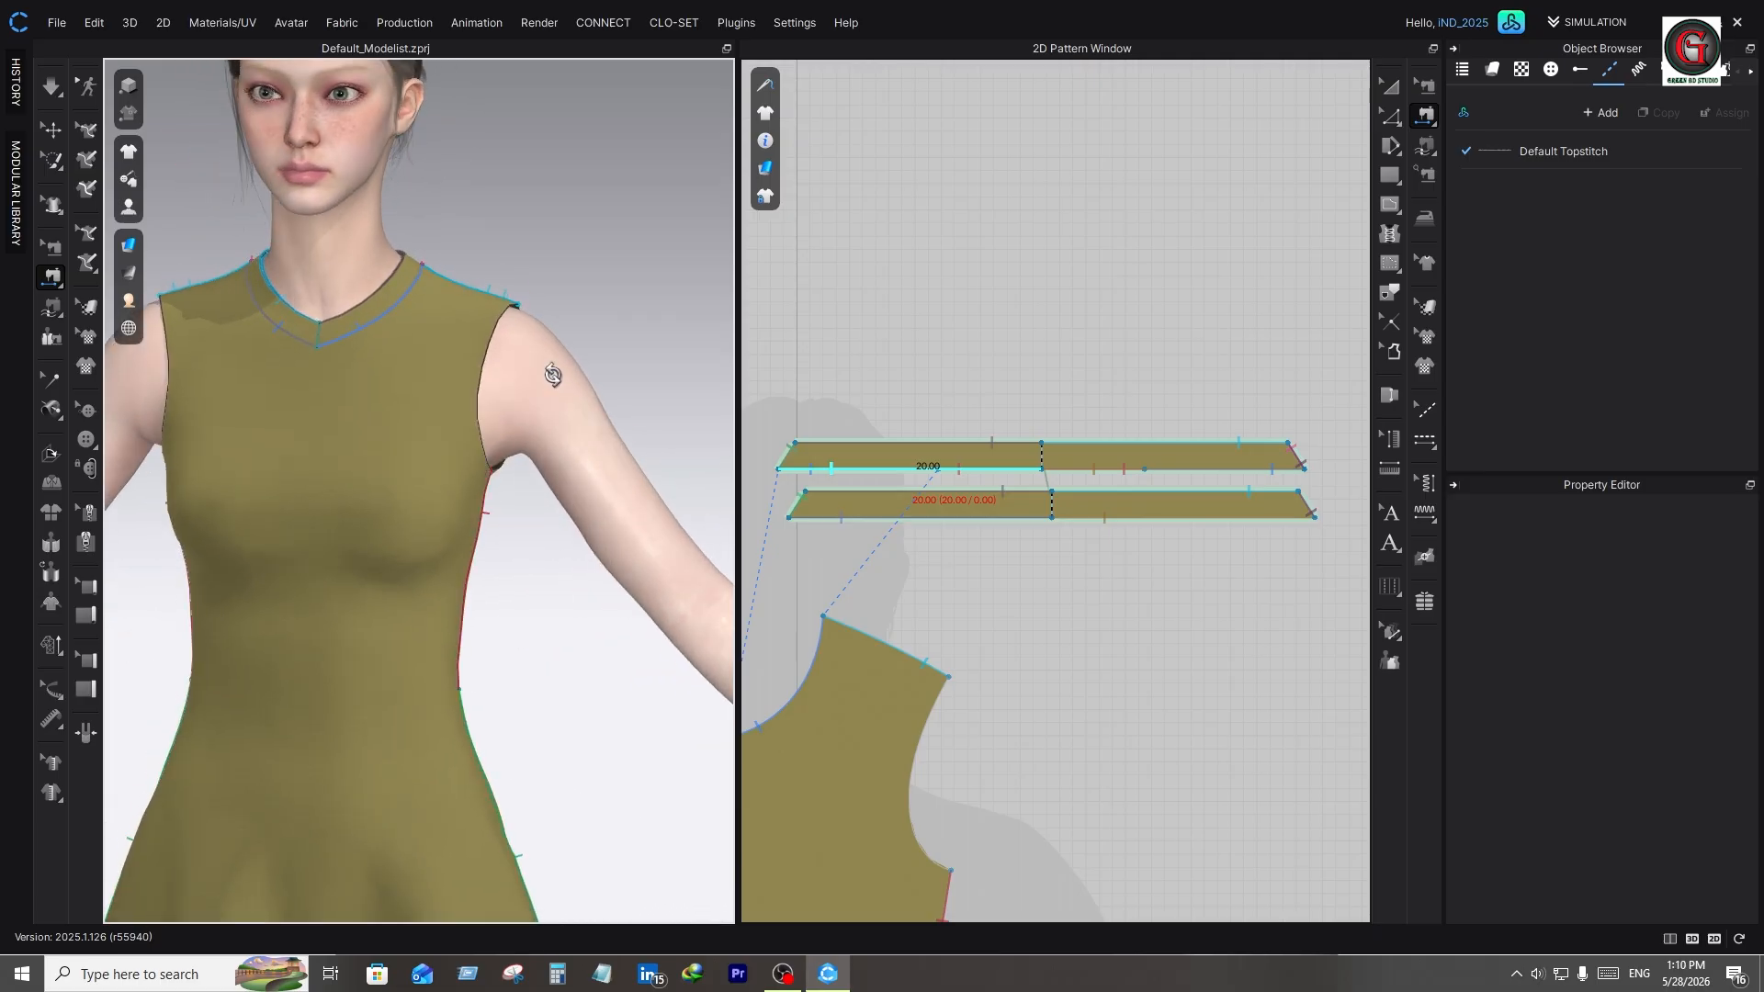
click(49, 90)
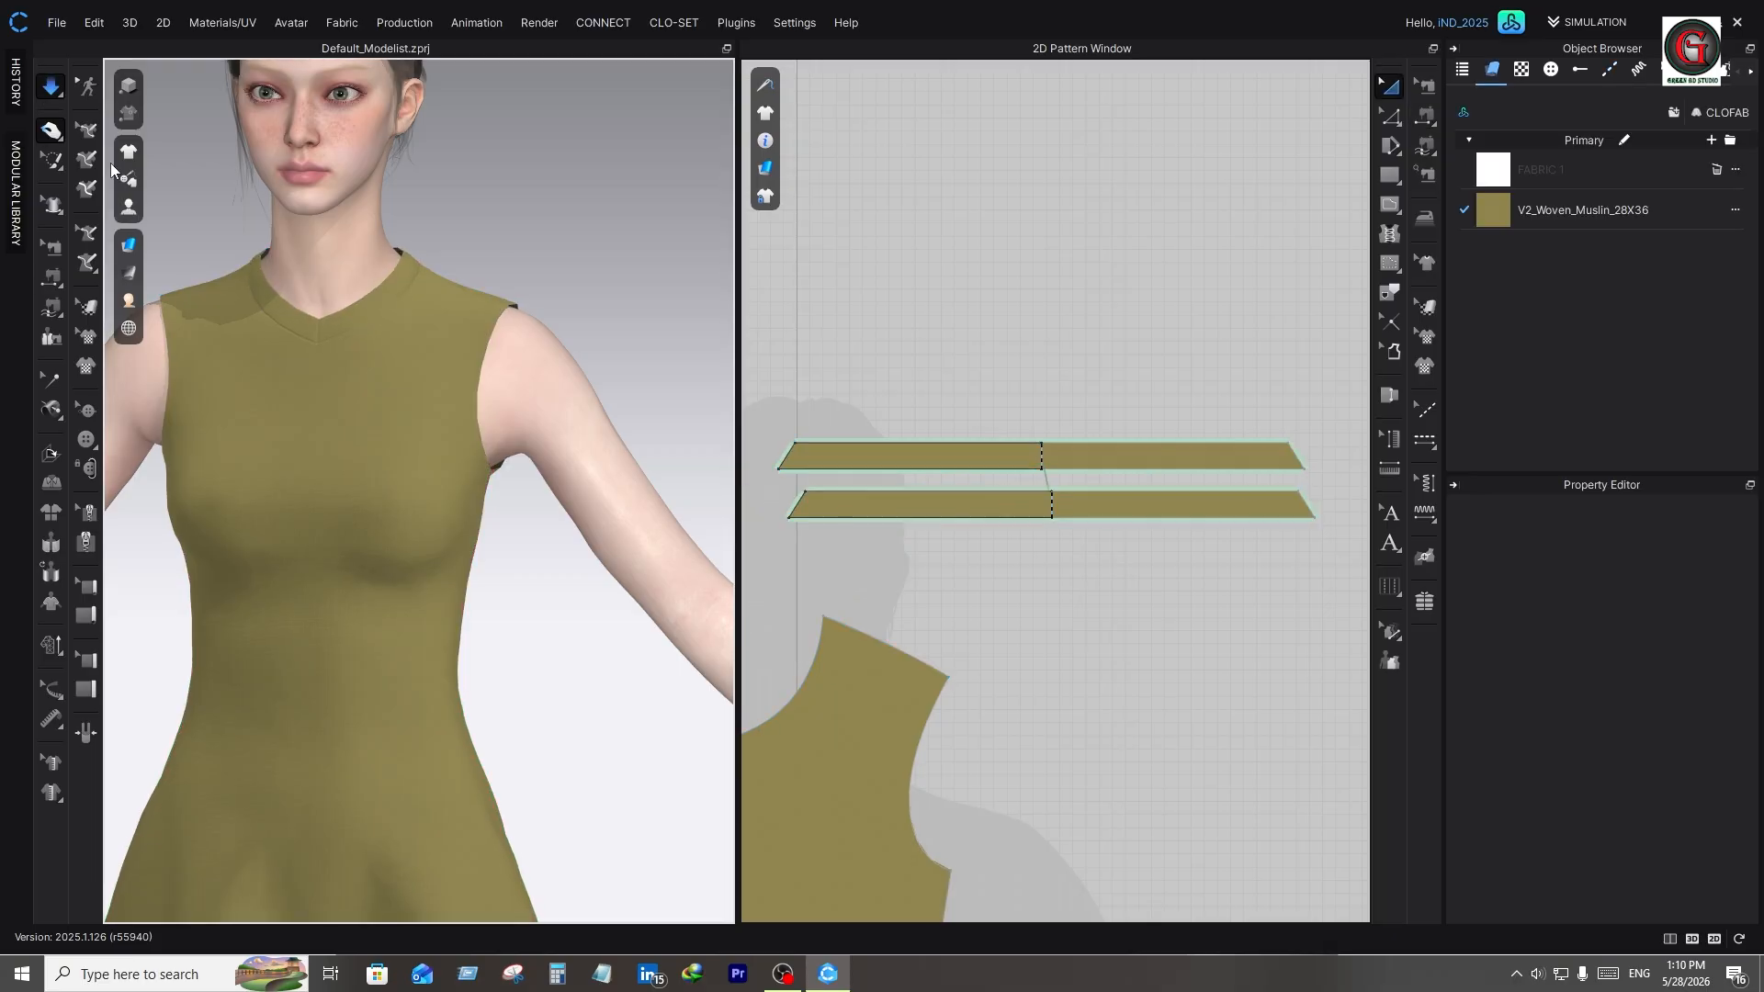
mouse_move(462, 457)
right_down()
mouse_move(69, 484)
mouse_move(260, 480)
mouse_move(425, 441)
mouse_move(441, 460)
mouse_move(456, 422)
mouse_move(450, 463)
right_up()
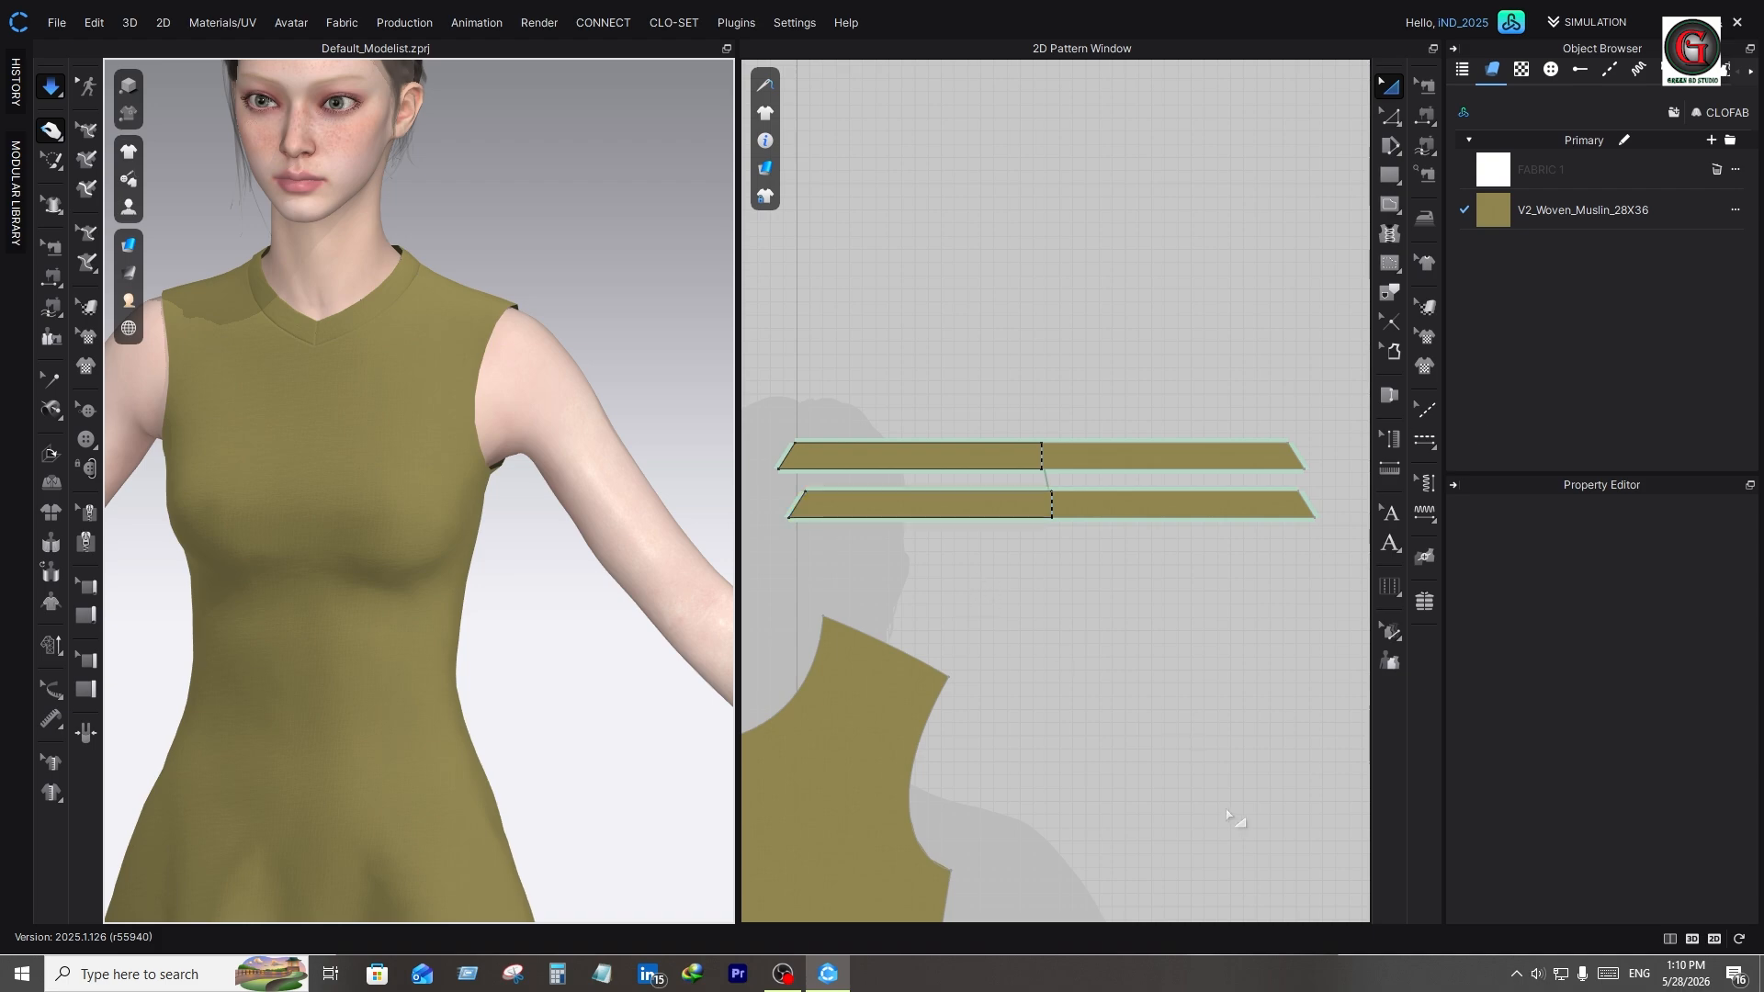
Offset the front pattern's armhole inward as an internal line at a distance of 2 cm
scroll(1001, 499, down, 4)
key(z)
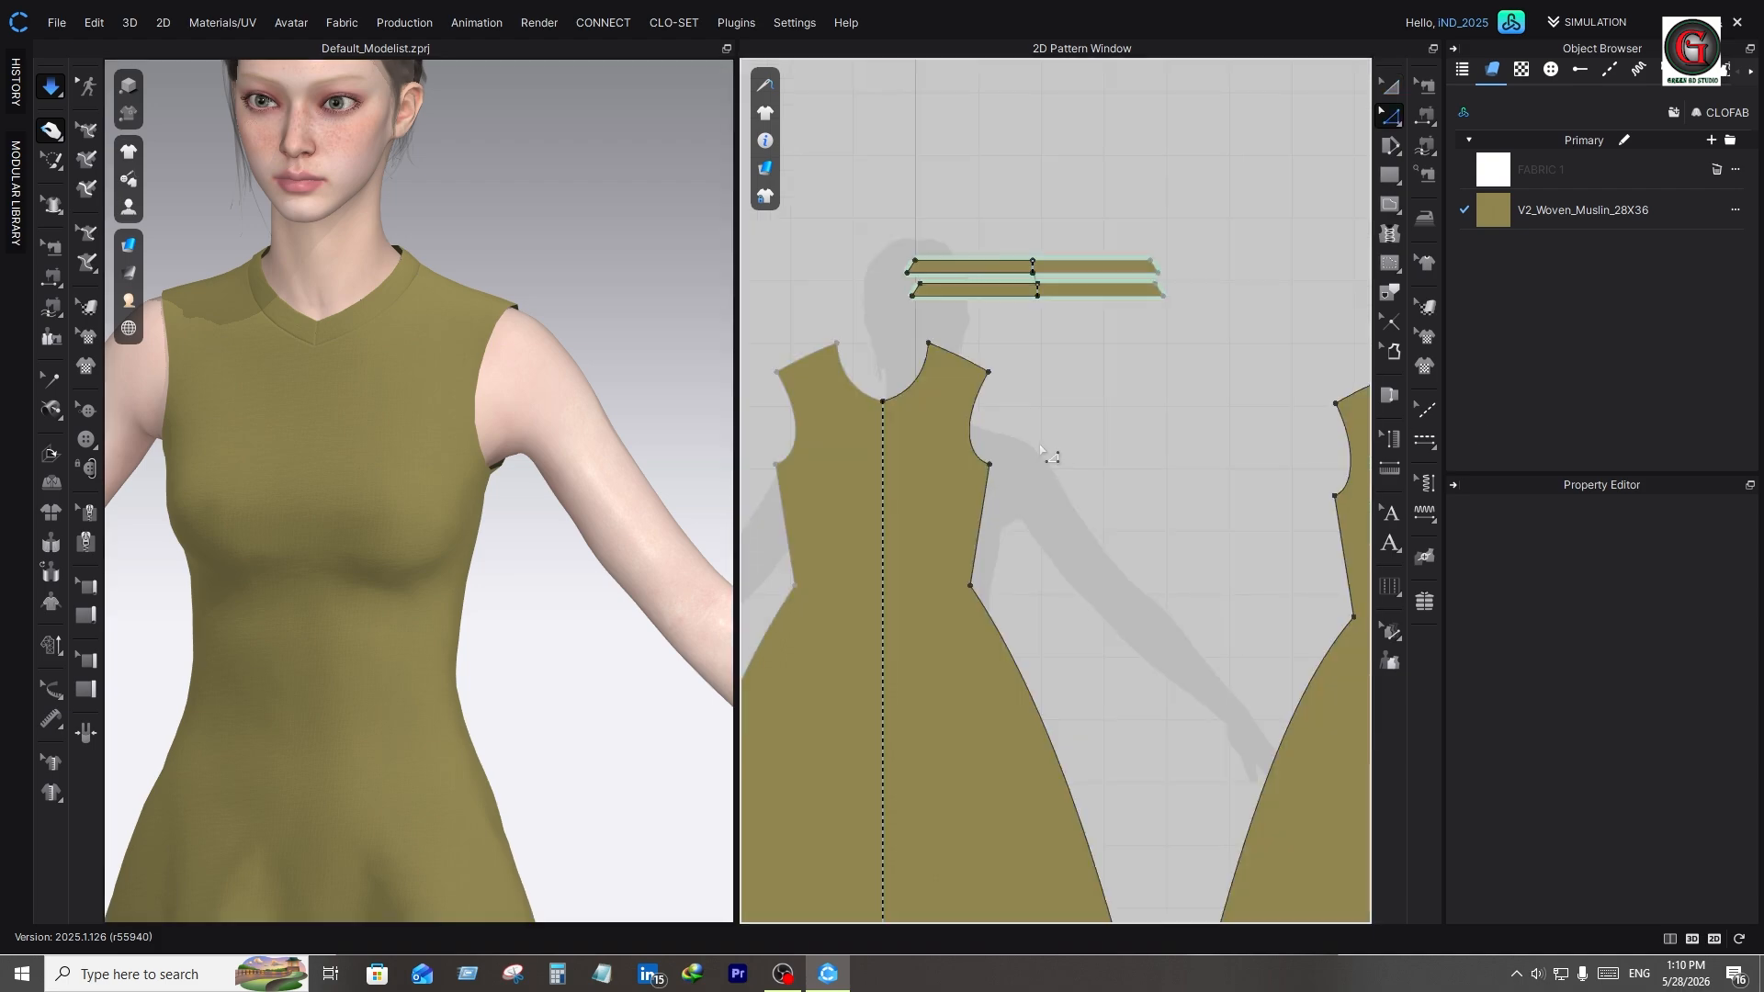
right_click(969, 430)
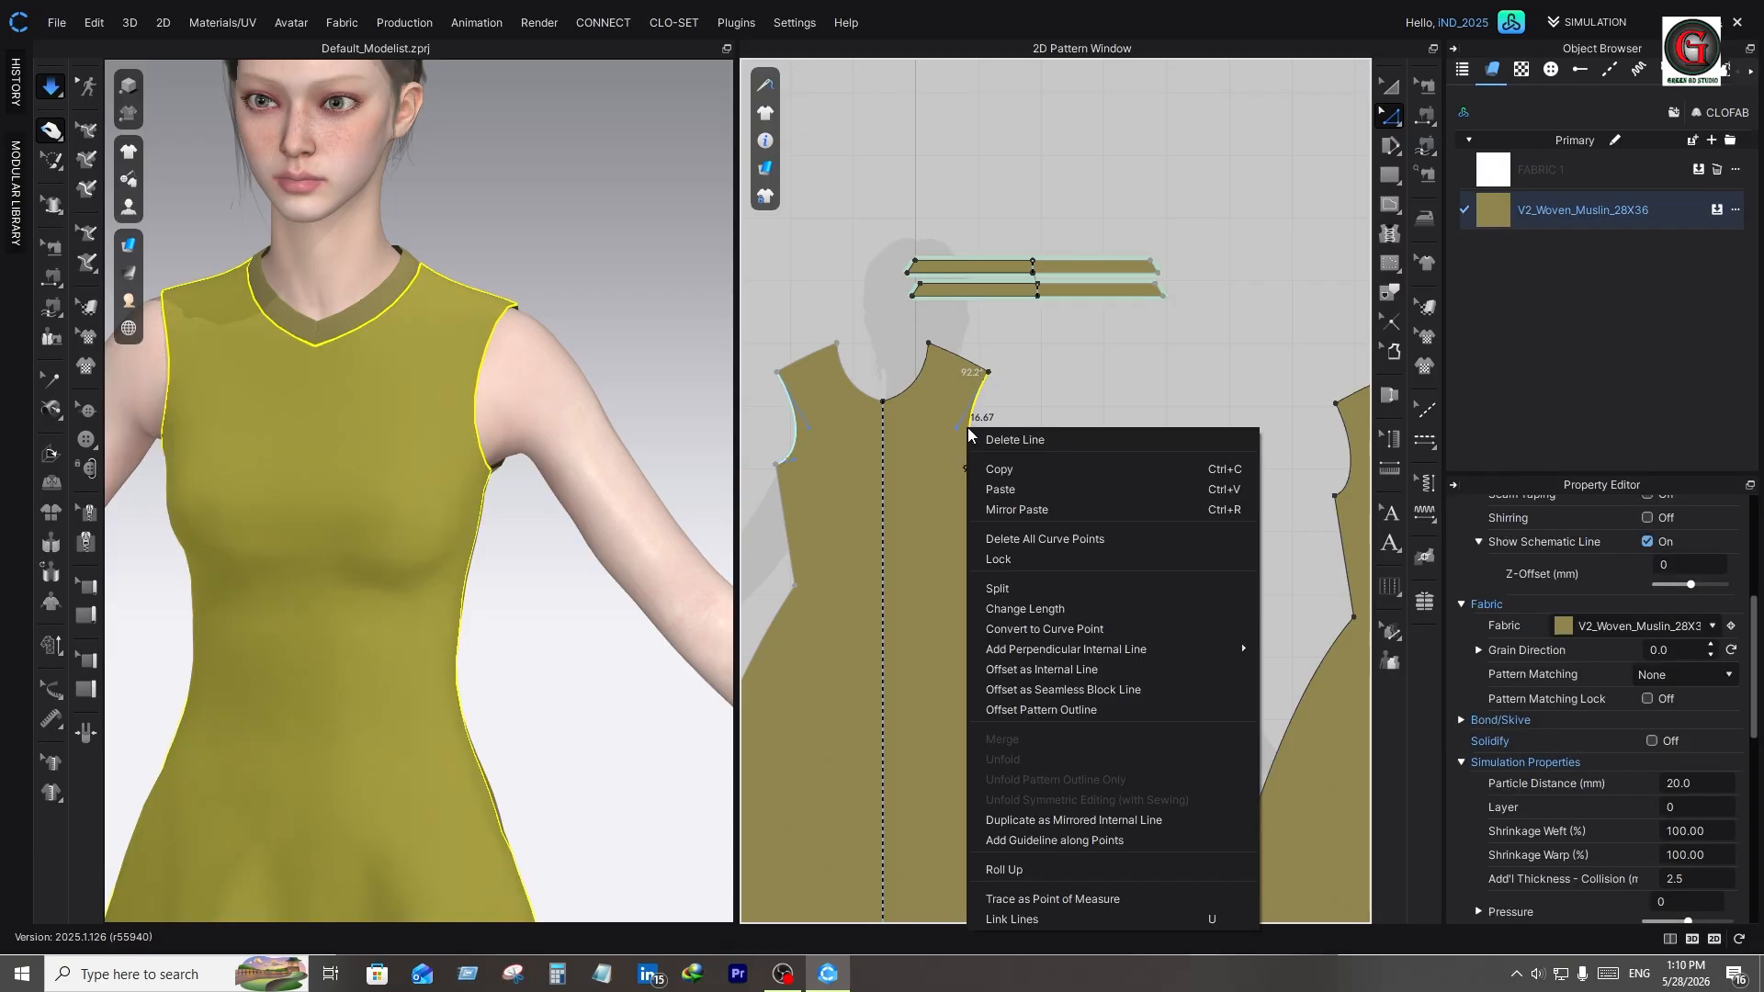
click(1037, 669)
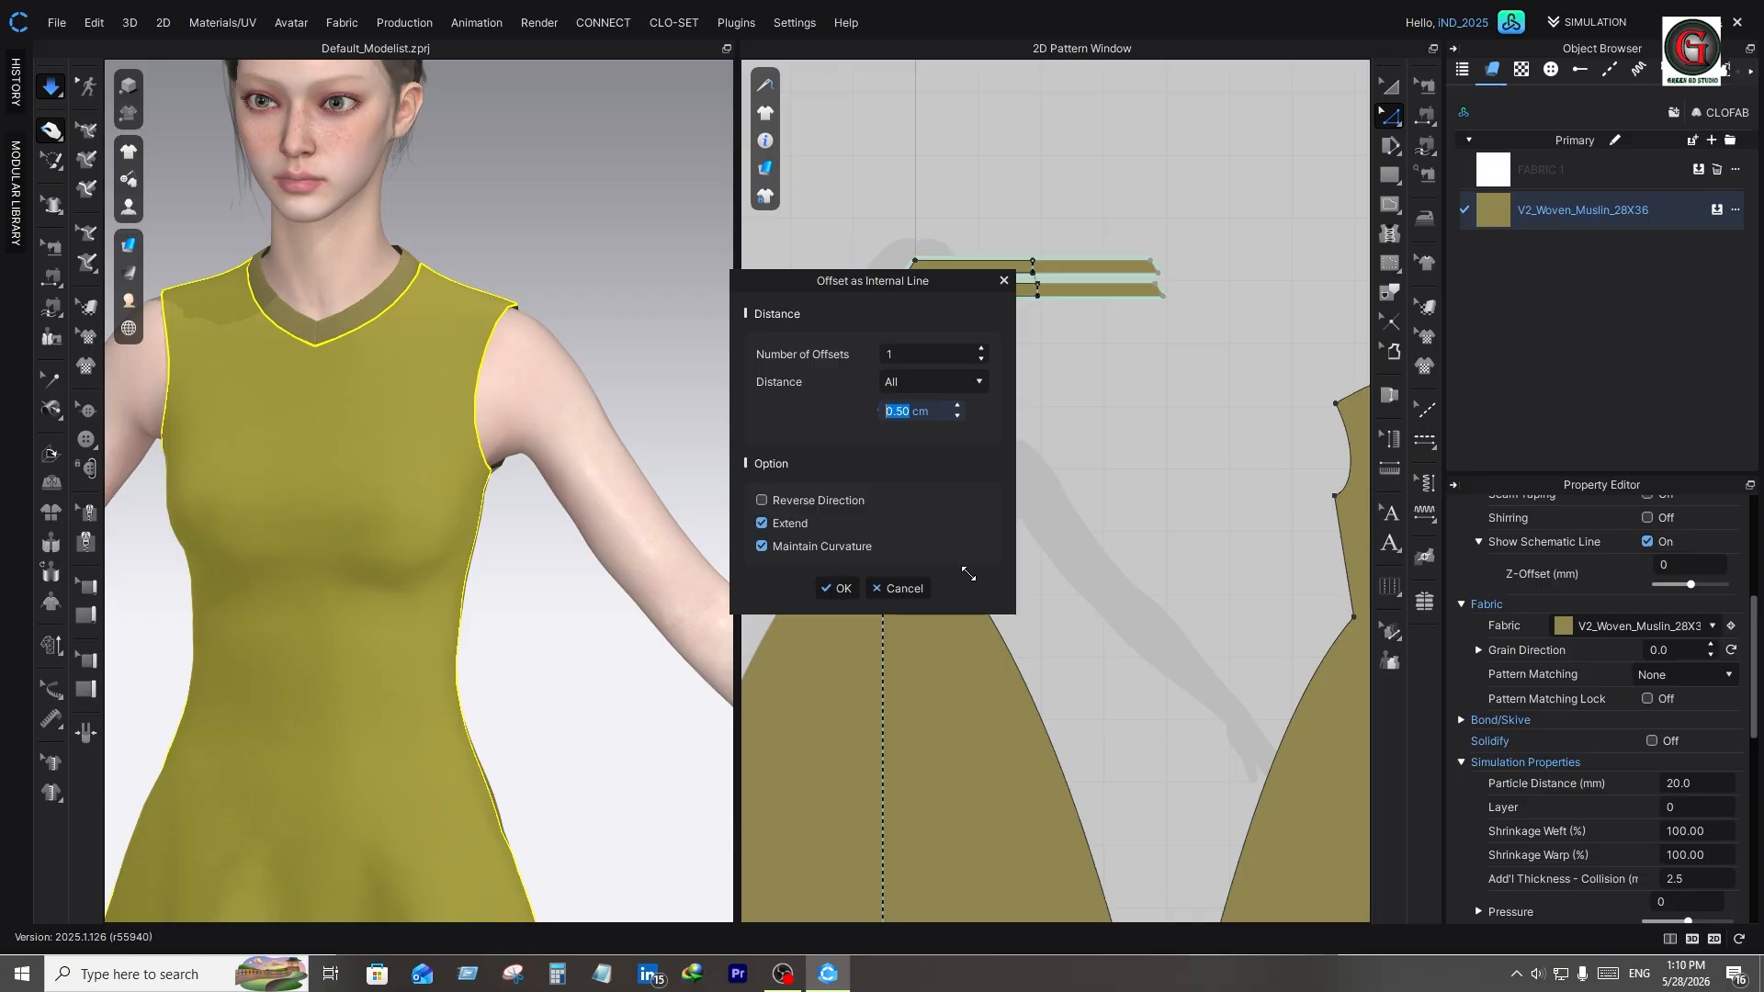
text(2)
key(Return)
click(841, 588)
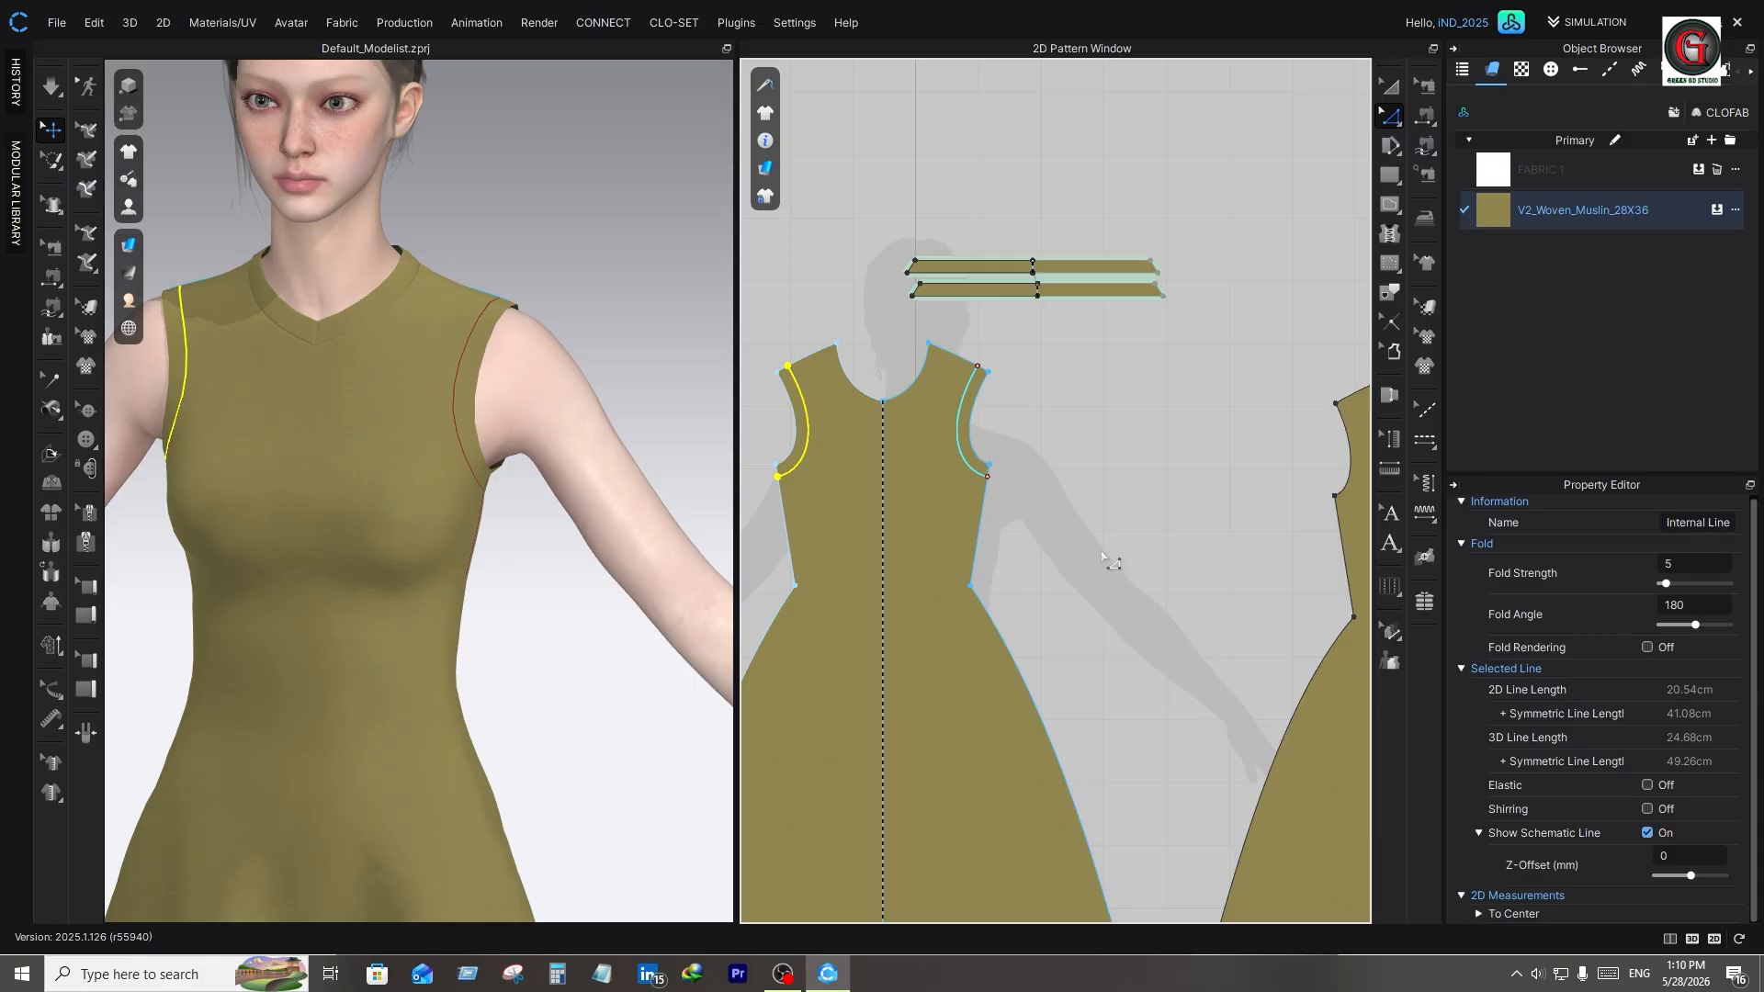
right_click(1002, 569)
Try to offset the back pattern's neckline inward as an internal line at 2.00 cm
right_drag(502, 496, 130, 505)
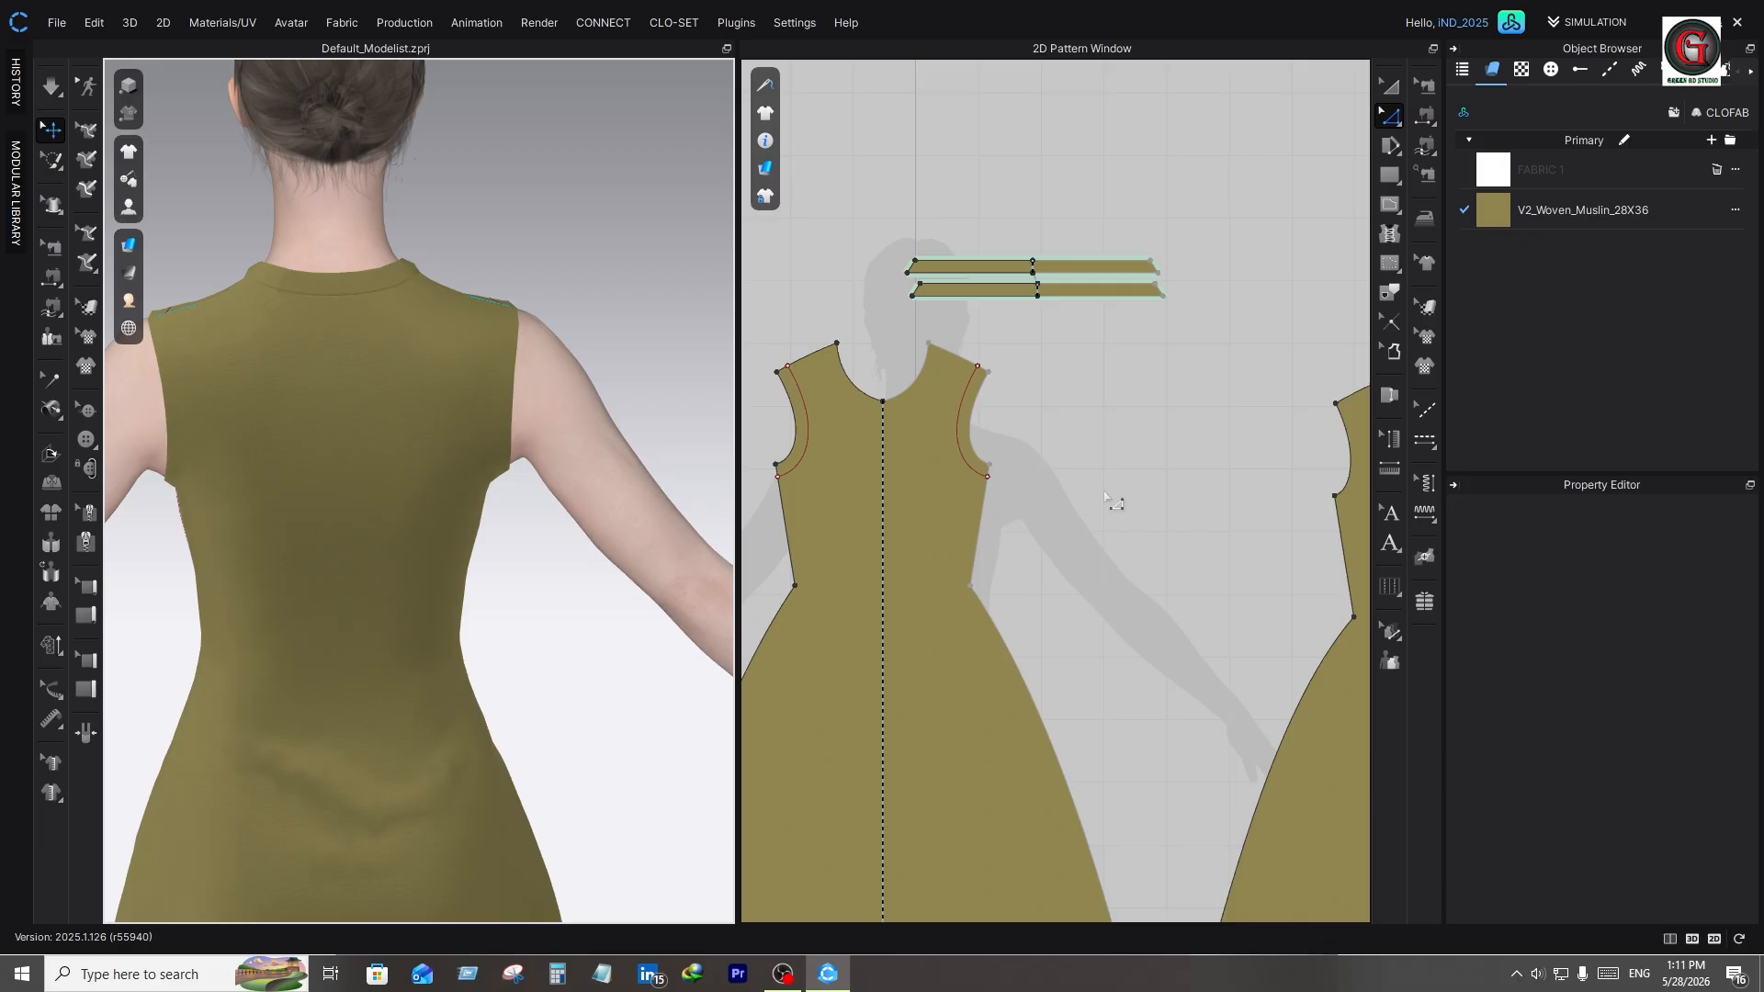
scroll(1114, 500, down, 3)
right_drag(1059, 500, 959, 502)
middle_drag(959, 503, 922, 505)
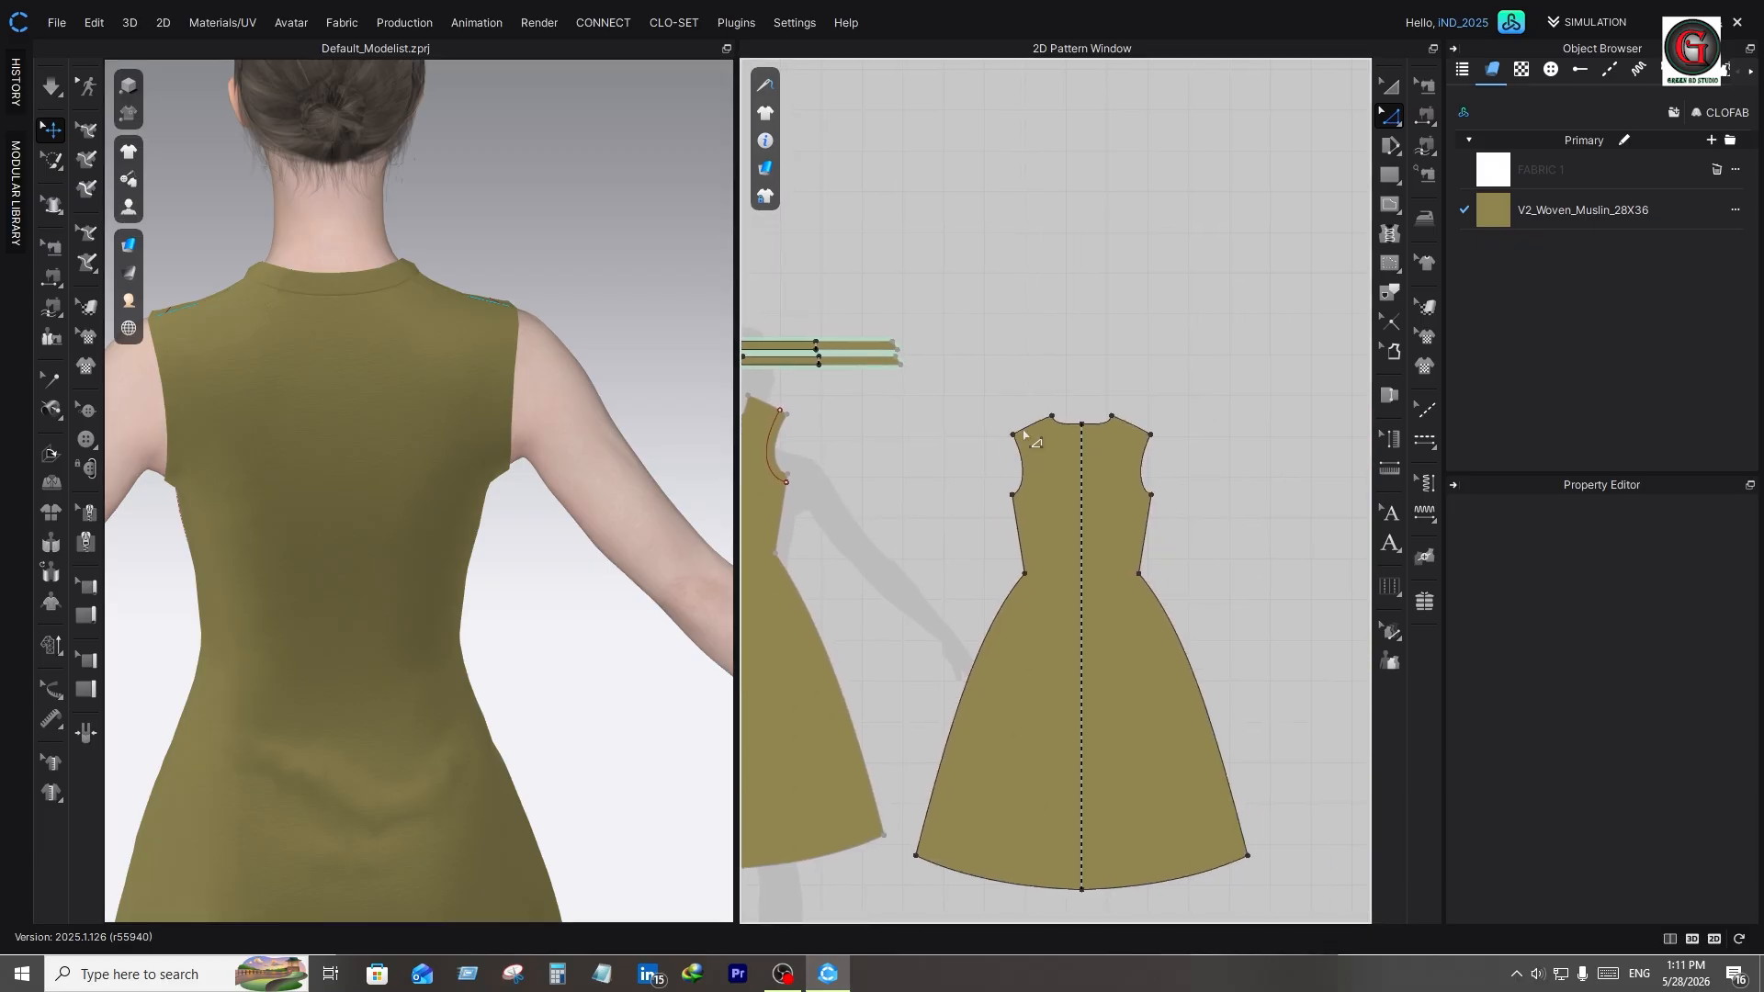
scroll(1031, 438, up, 2)
scroll(1106, 442, up, 1)
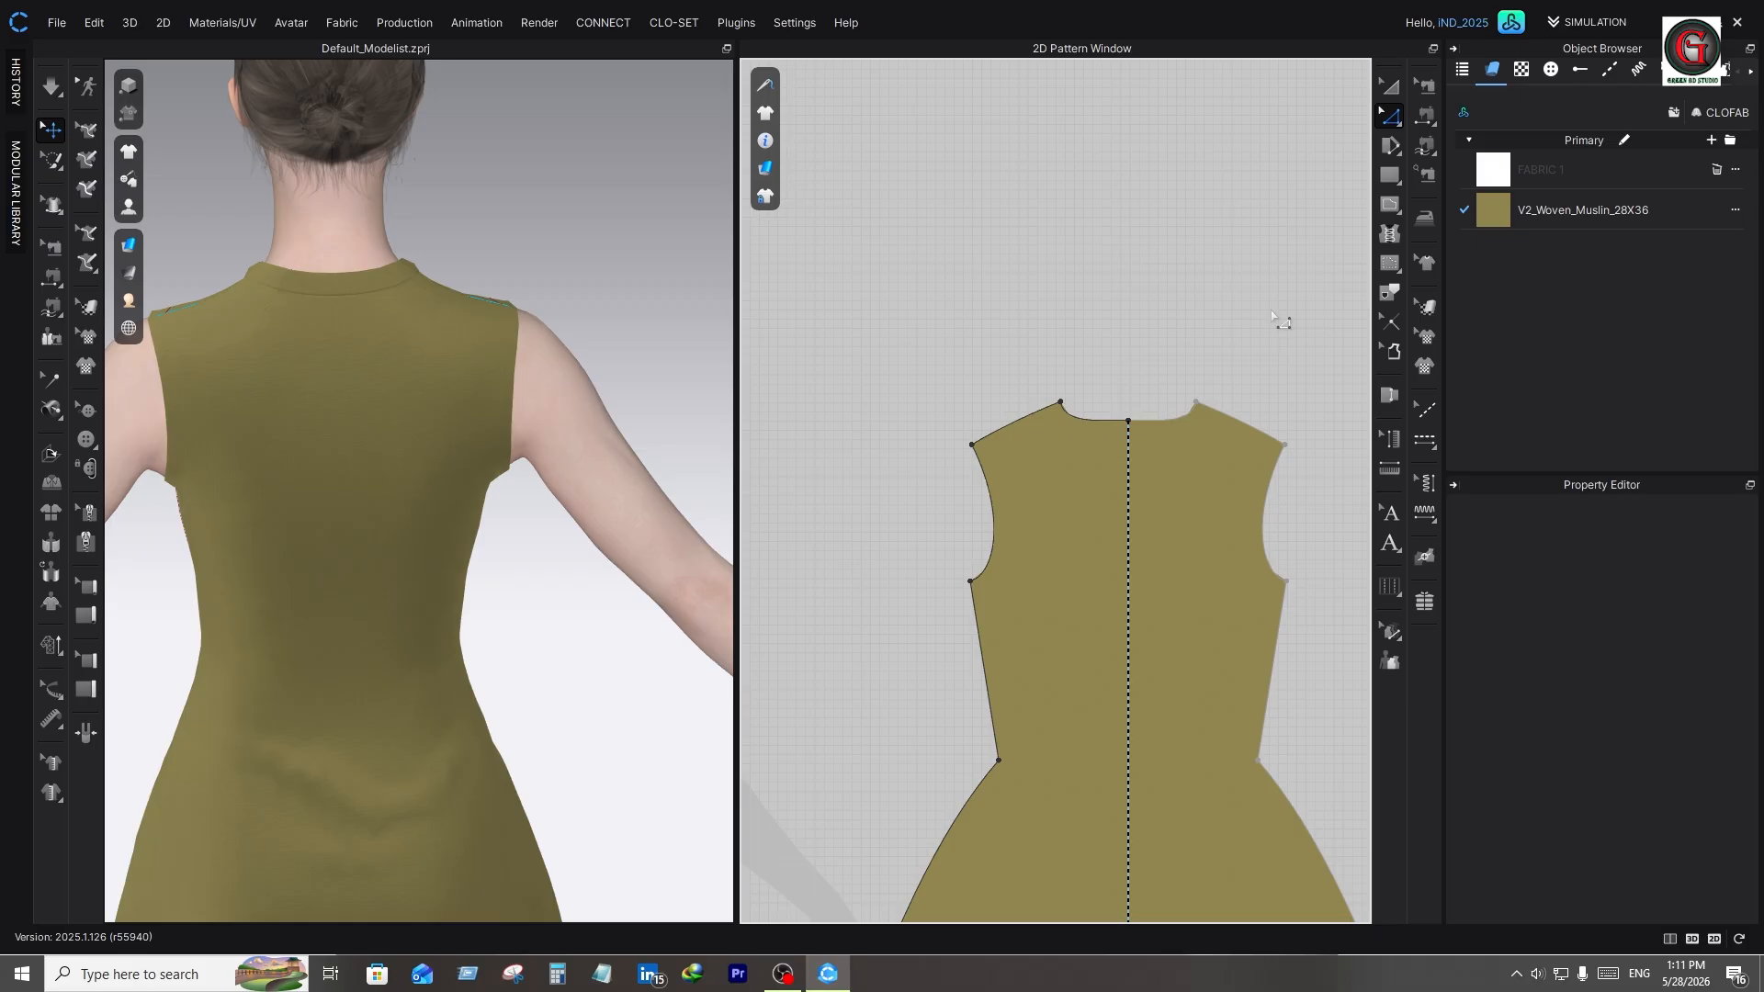
right_click(1095, 425)
key(Escape)
right_click(1087, 421)
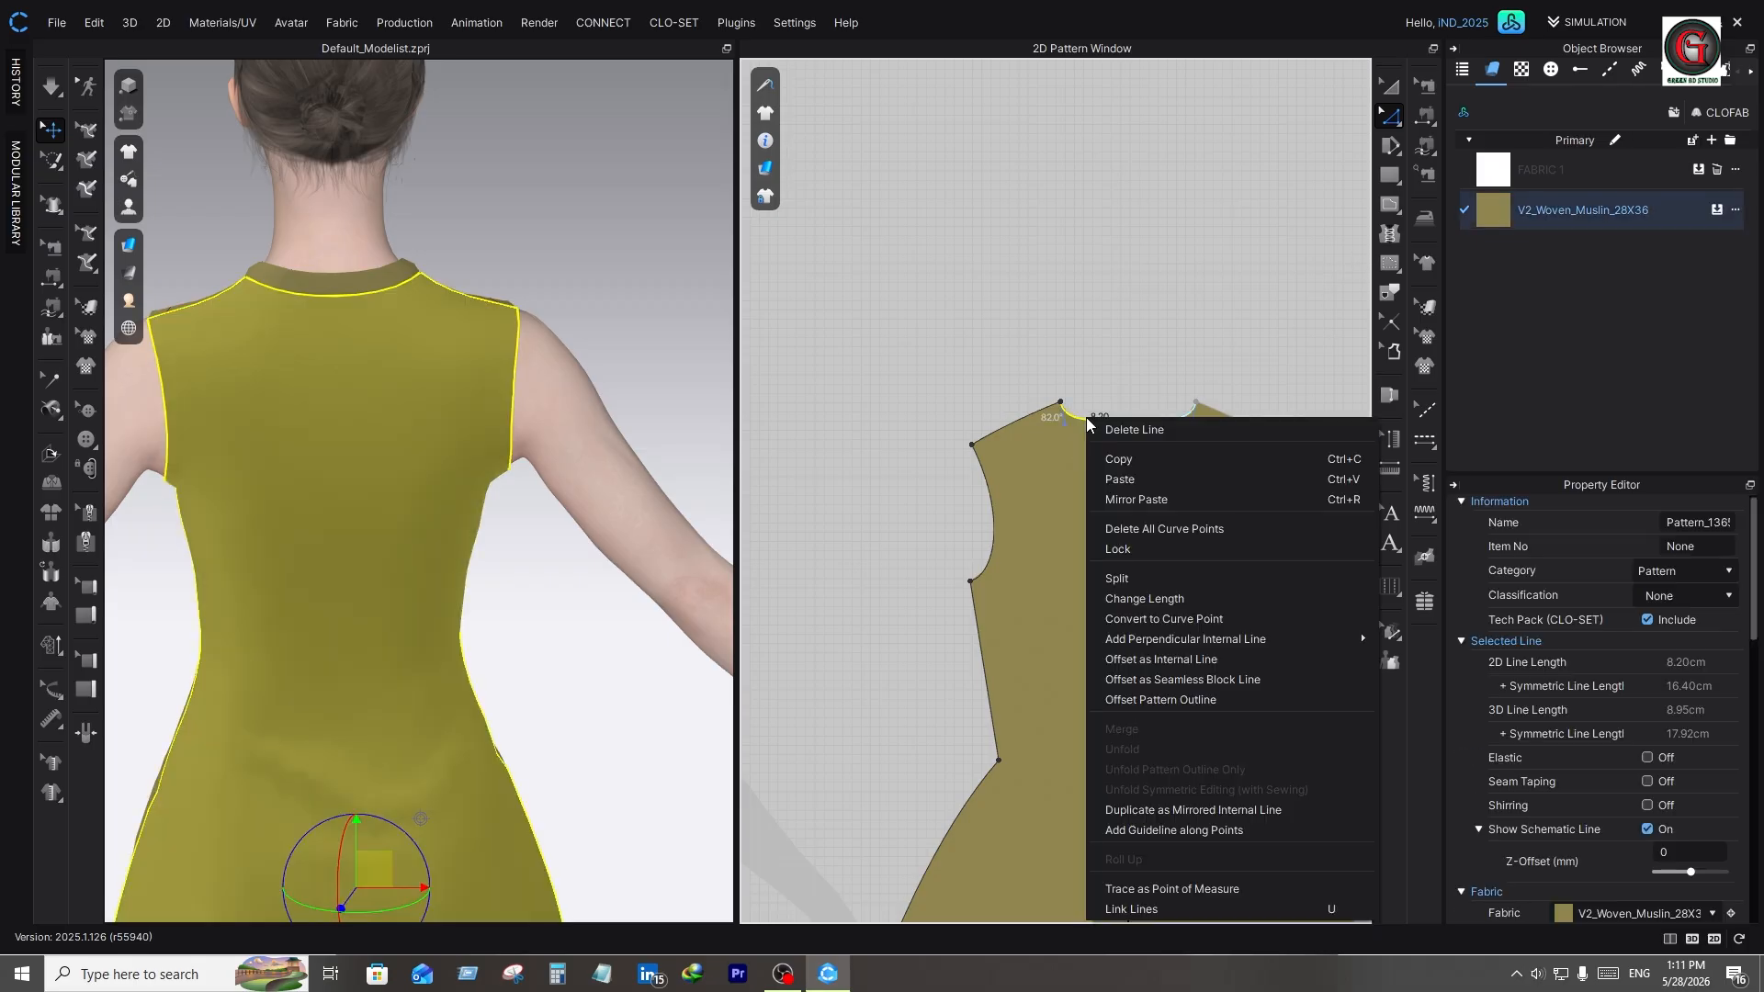
click(1178, 660)
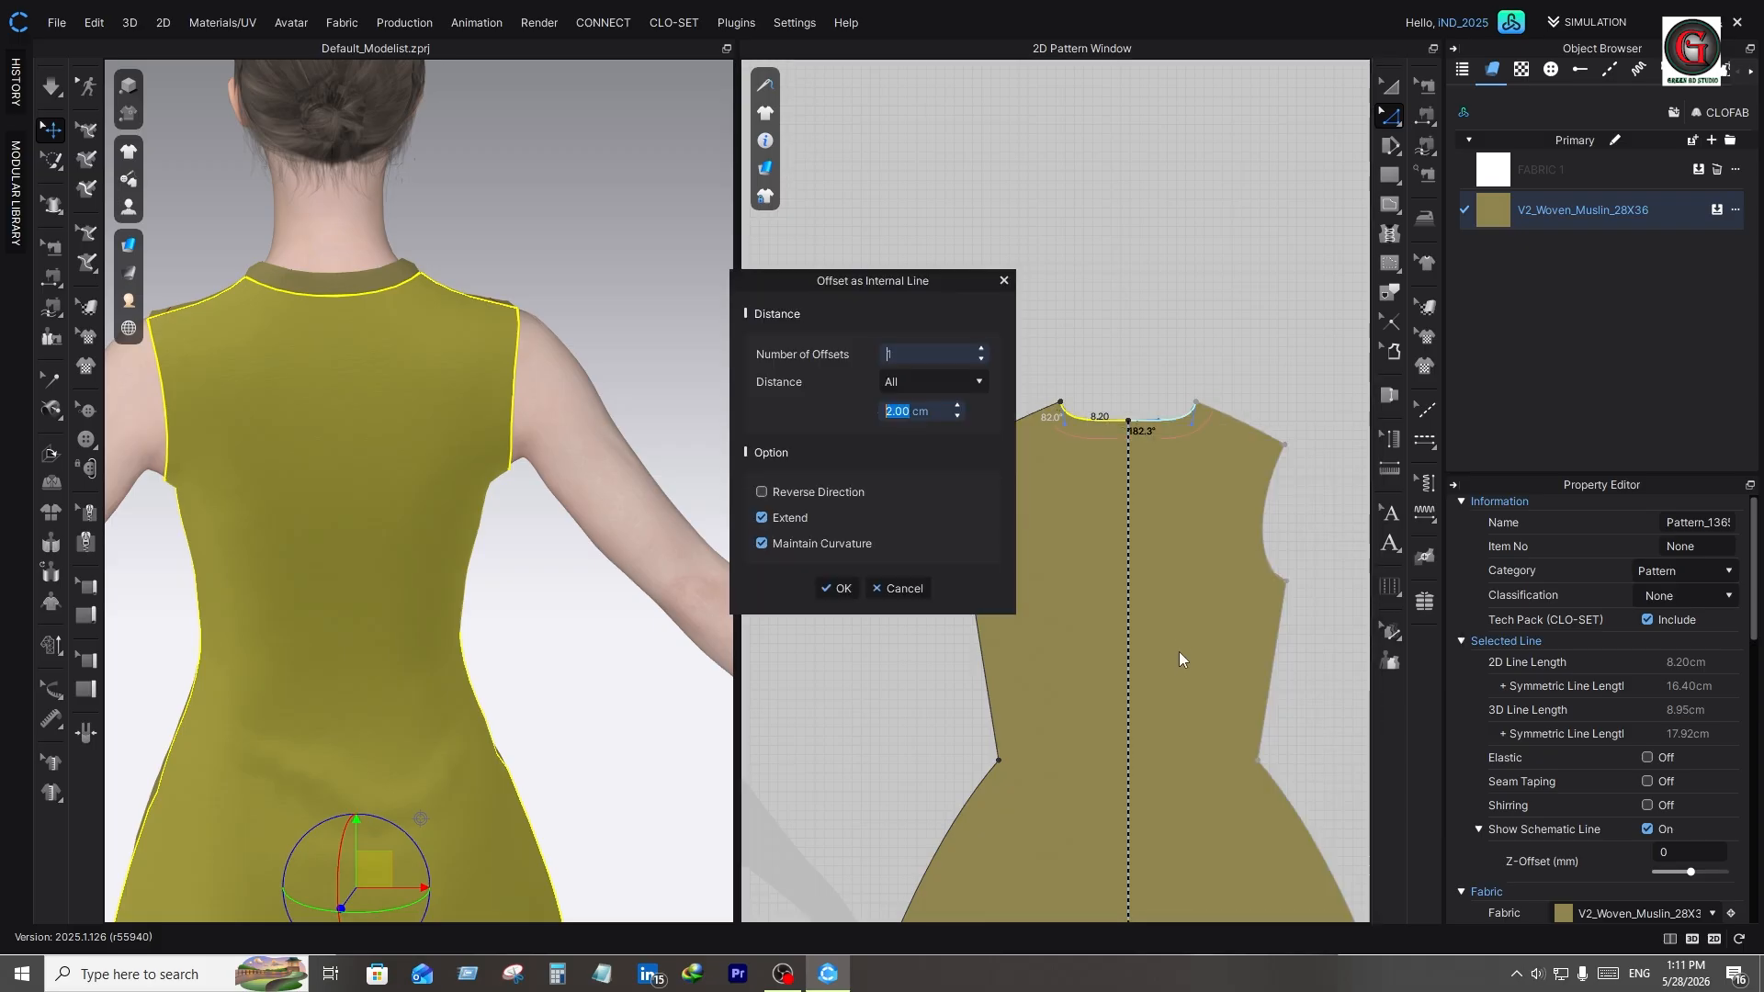
click(845, 586)
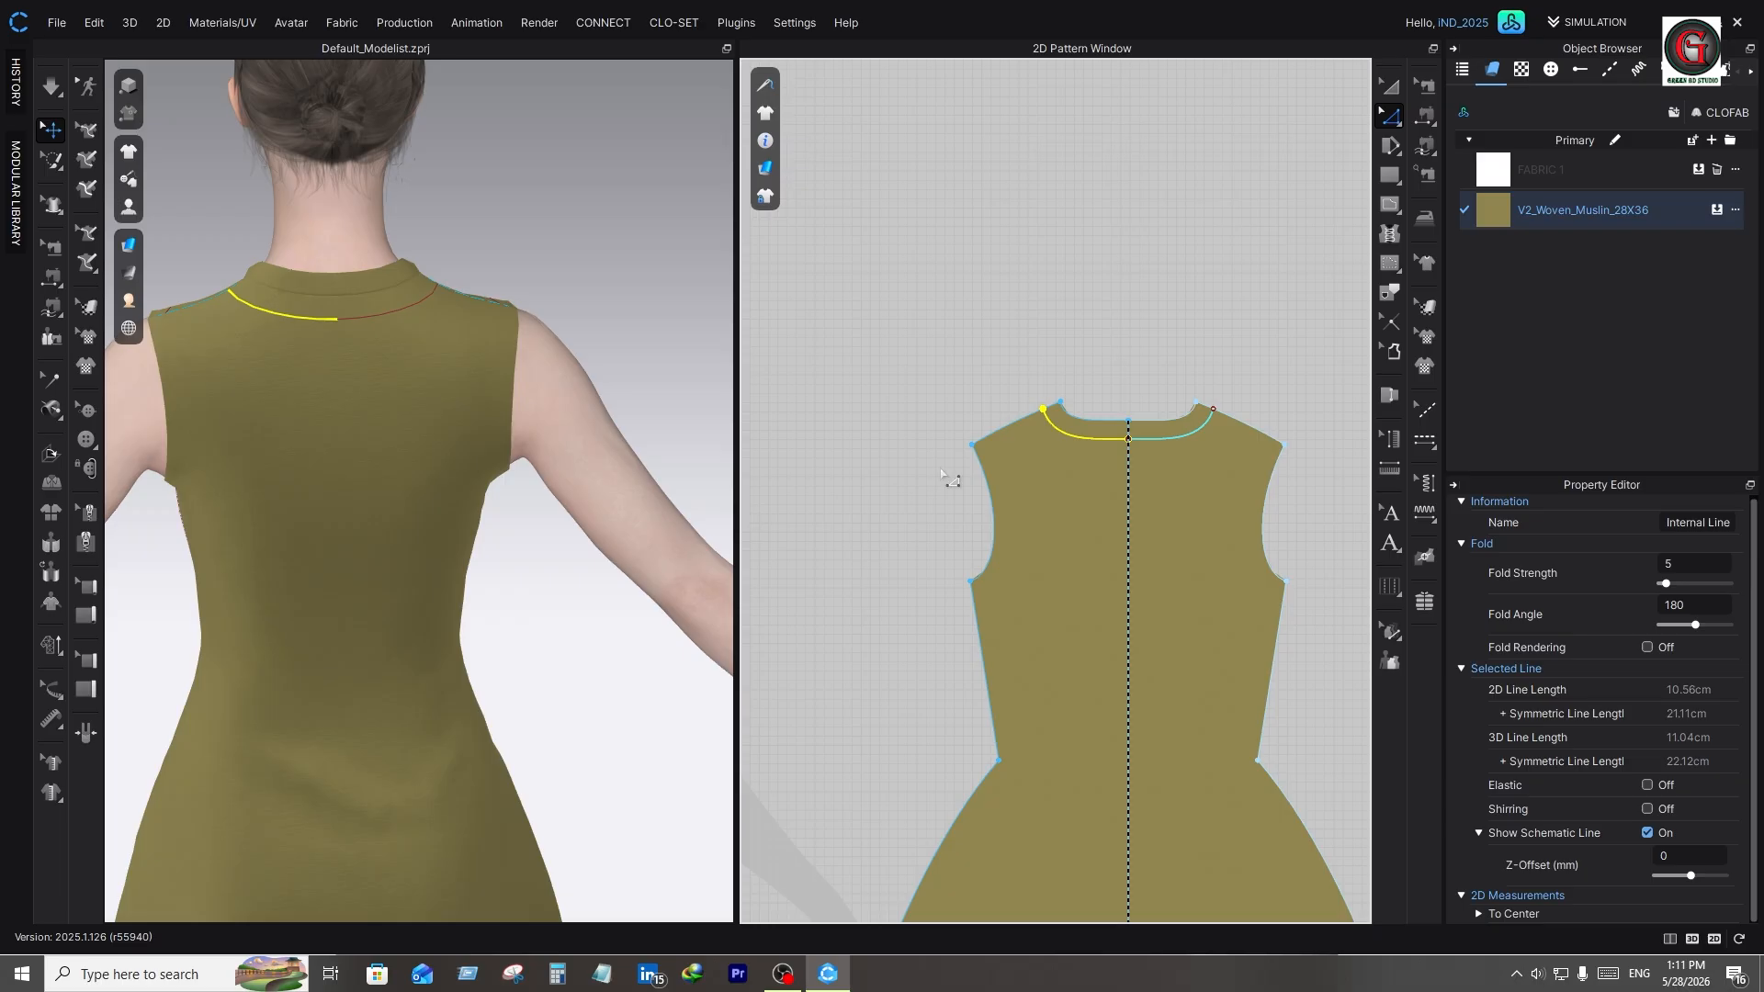
key(ctrl+z)
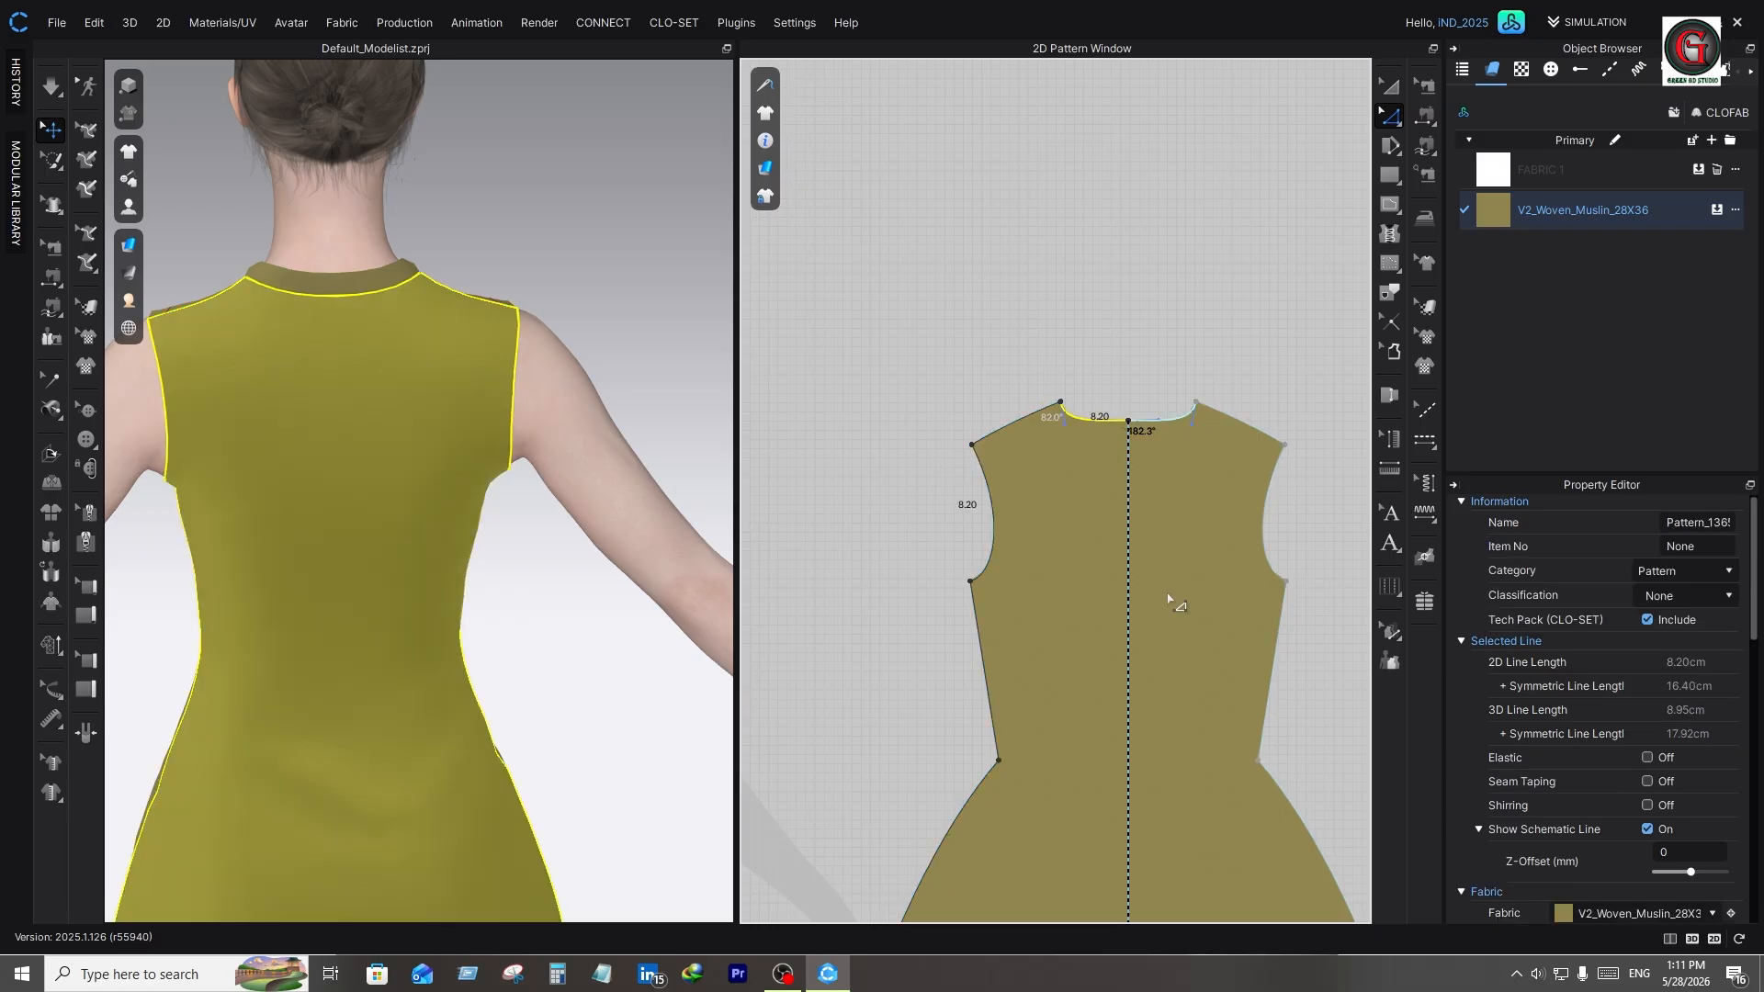
Offset the back pattern's armhole inward as an internal line at a distance of 2.00 cm
right_click(1260, 524)
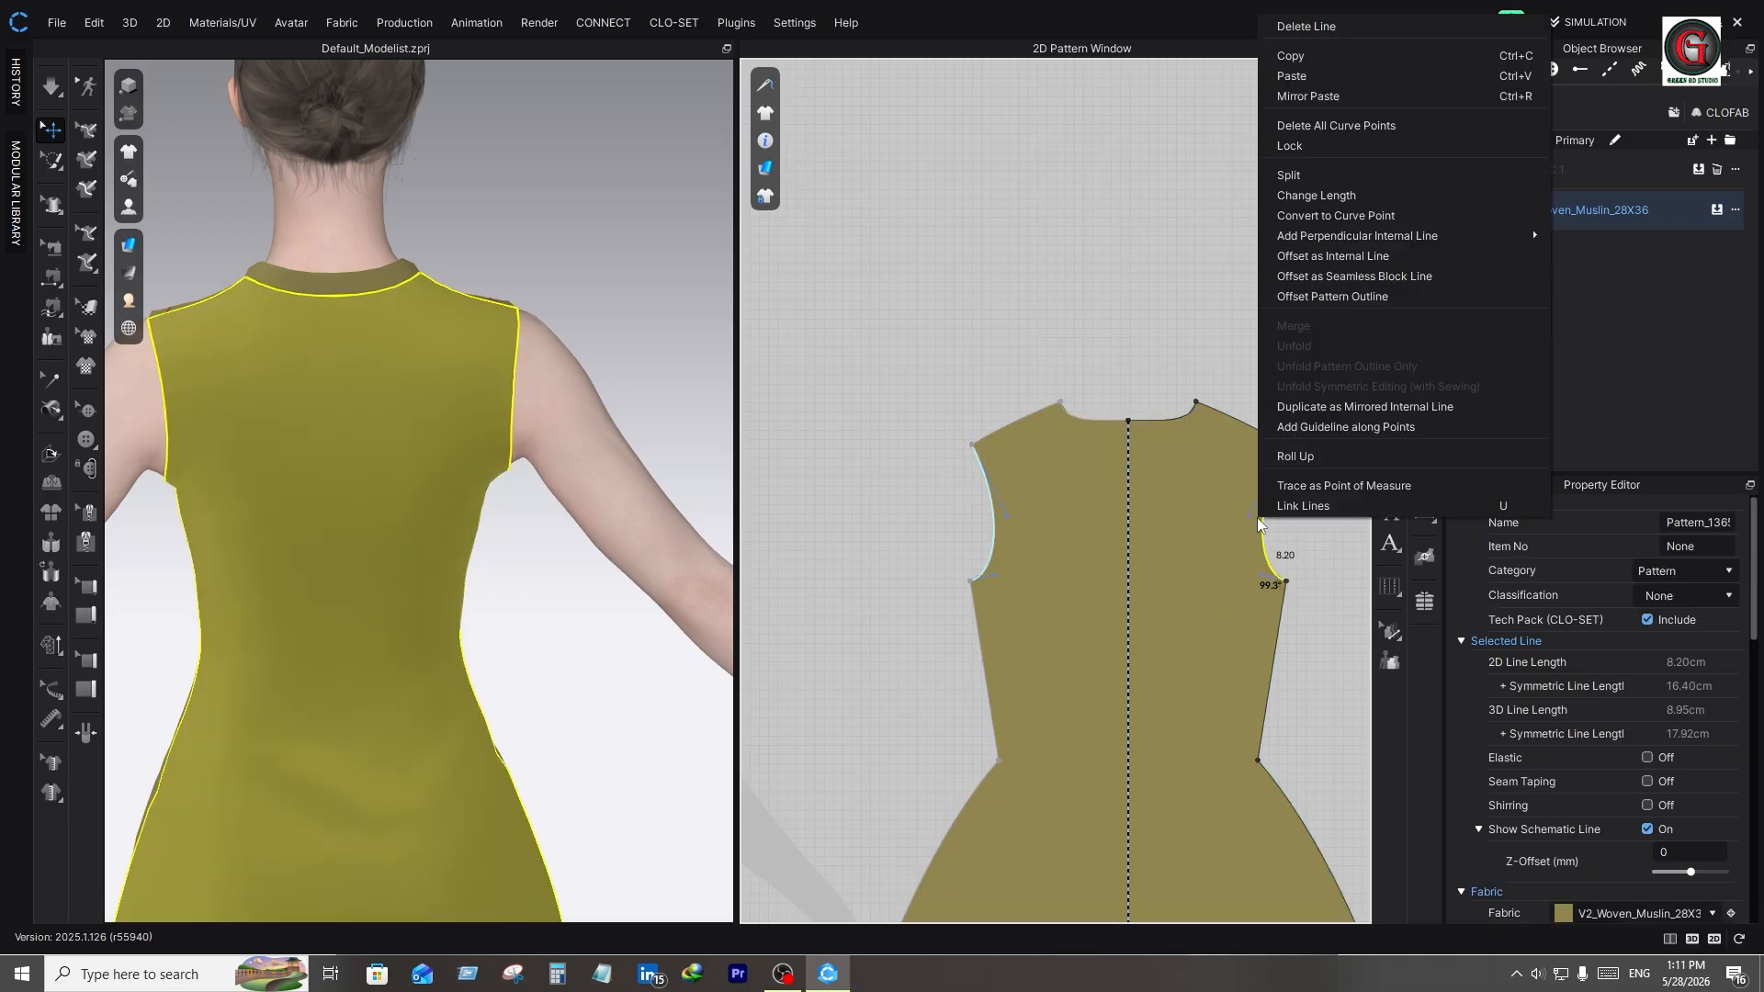
click(1347, 256)
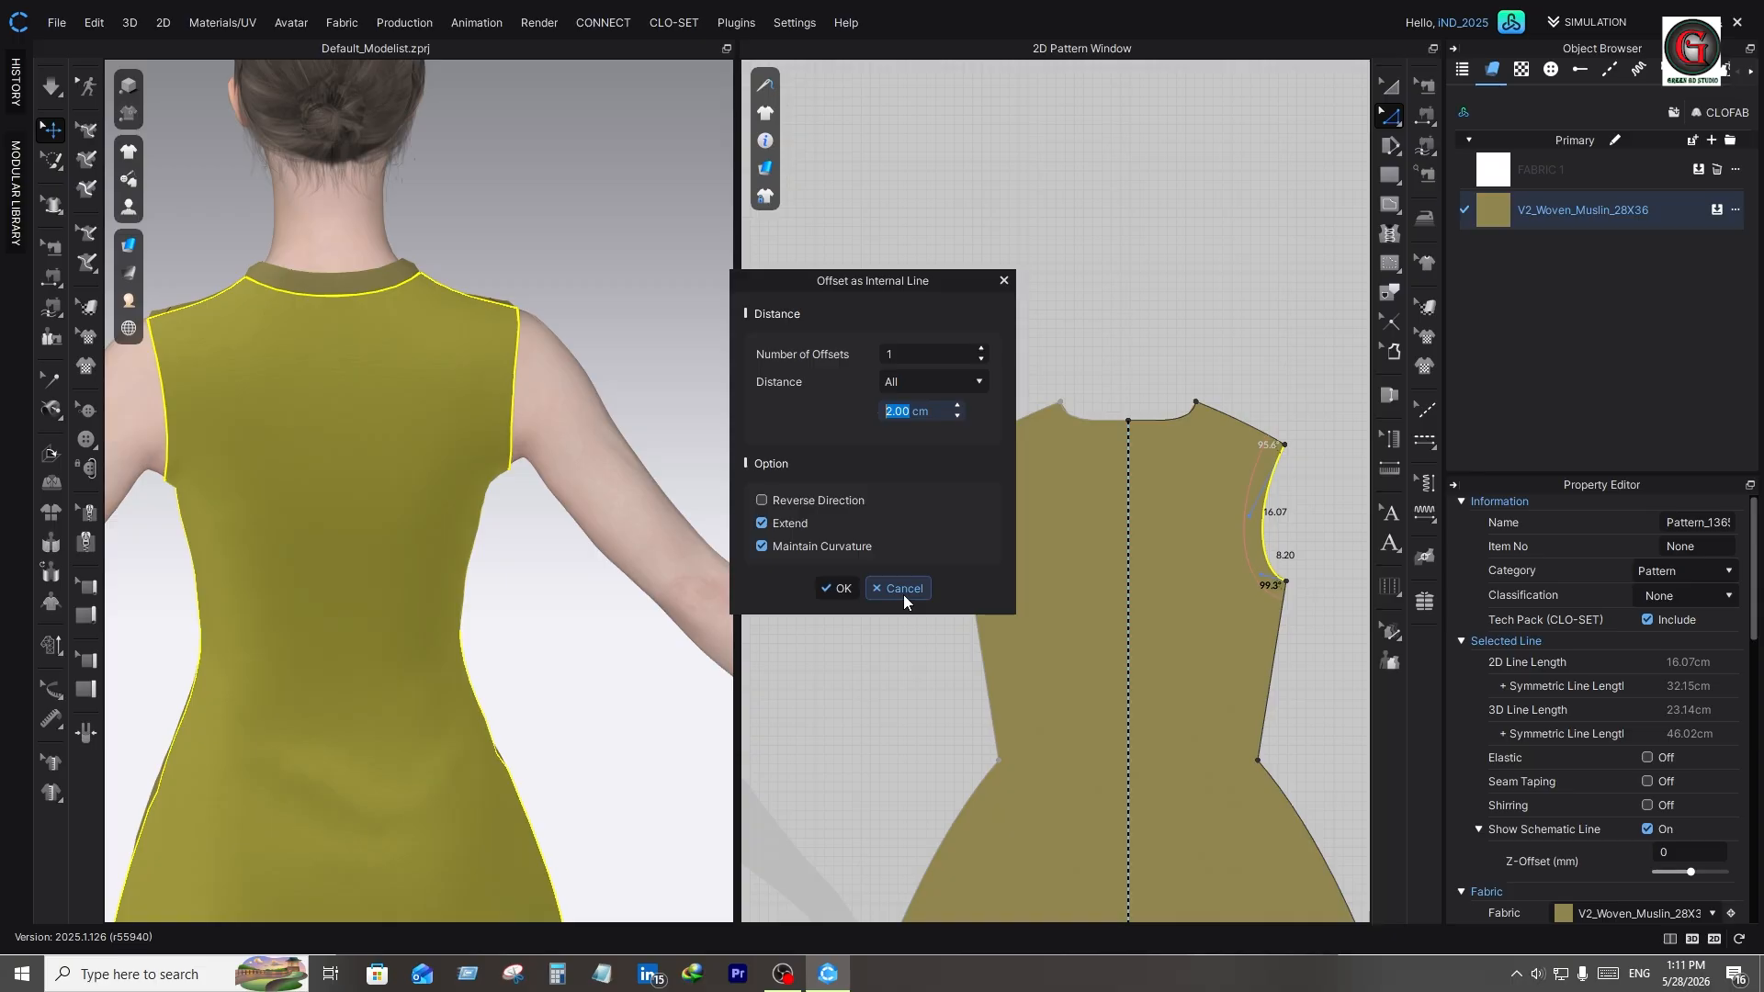
click(851, 588)
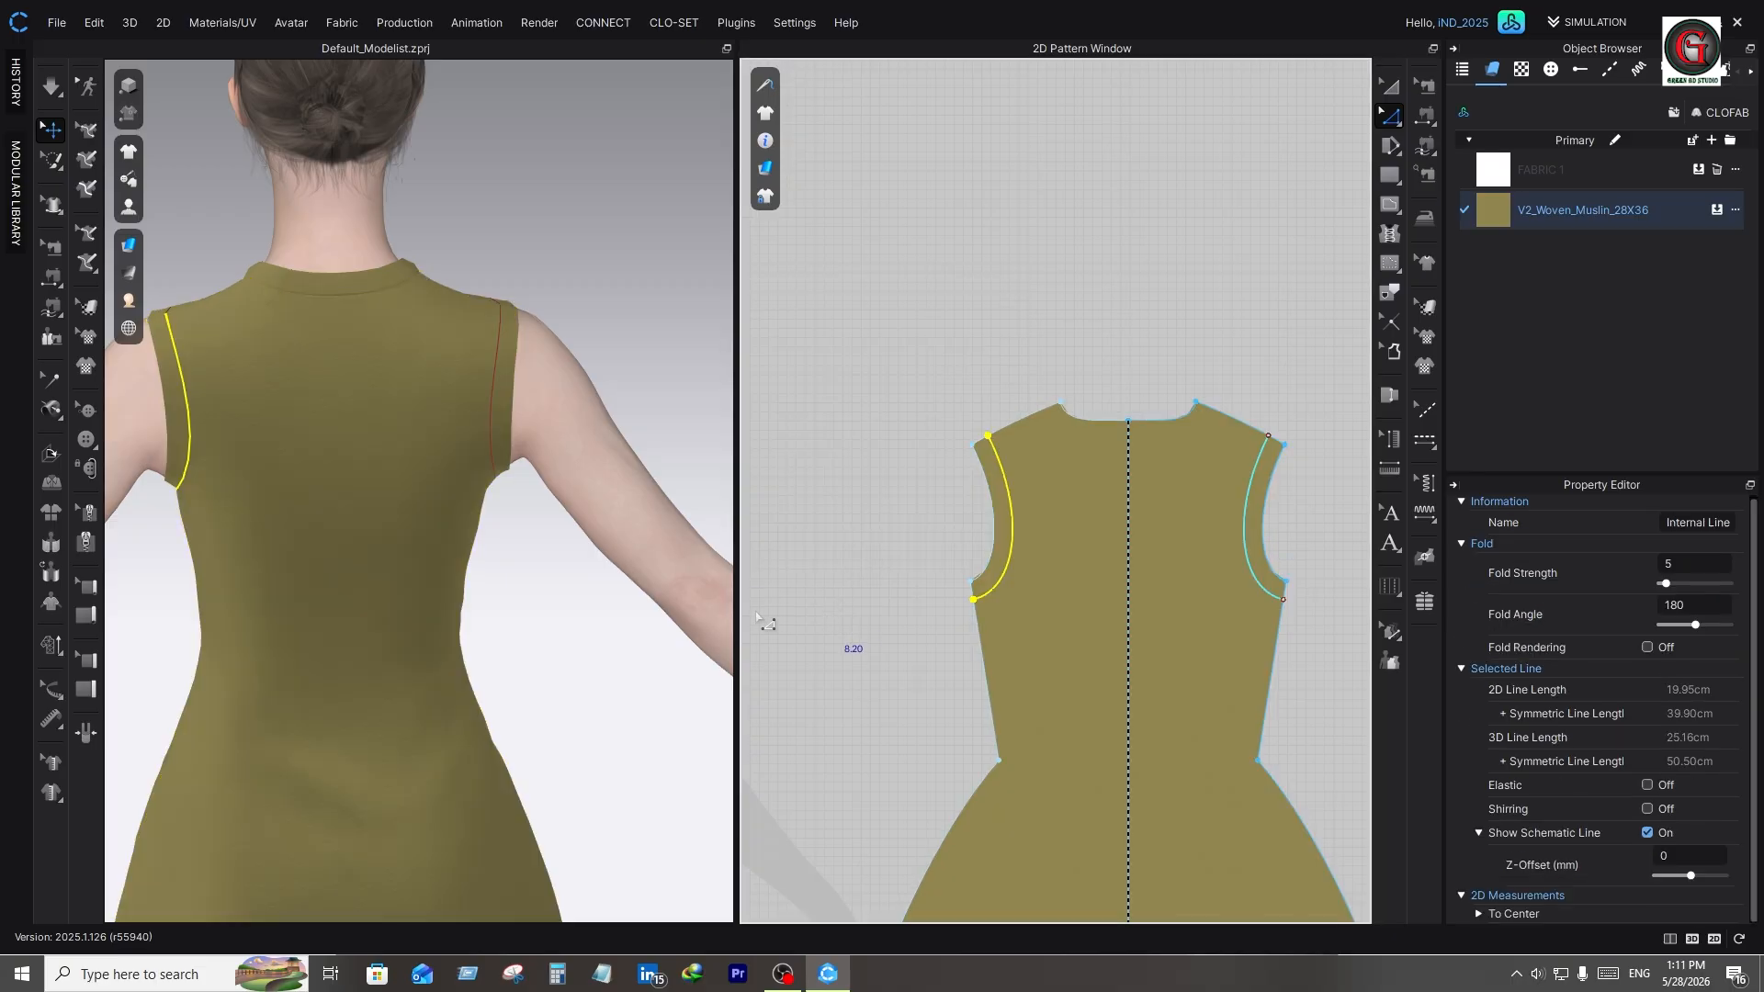
Try to copy the back armhole edge together with its offset internal line
scroll(829, 606, down, 4)
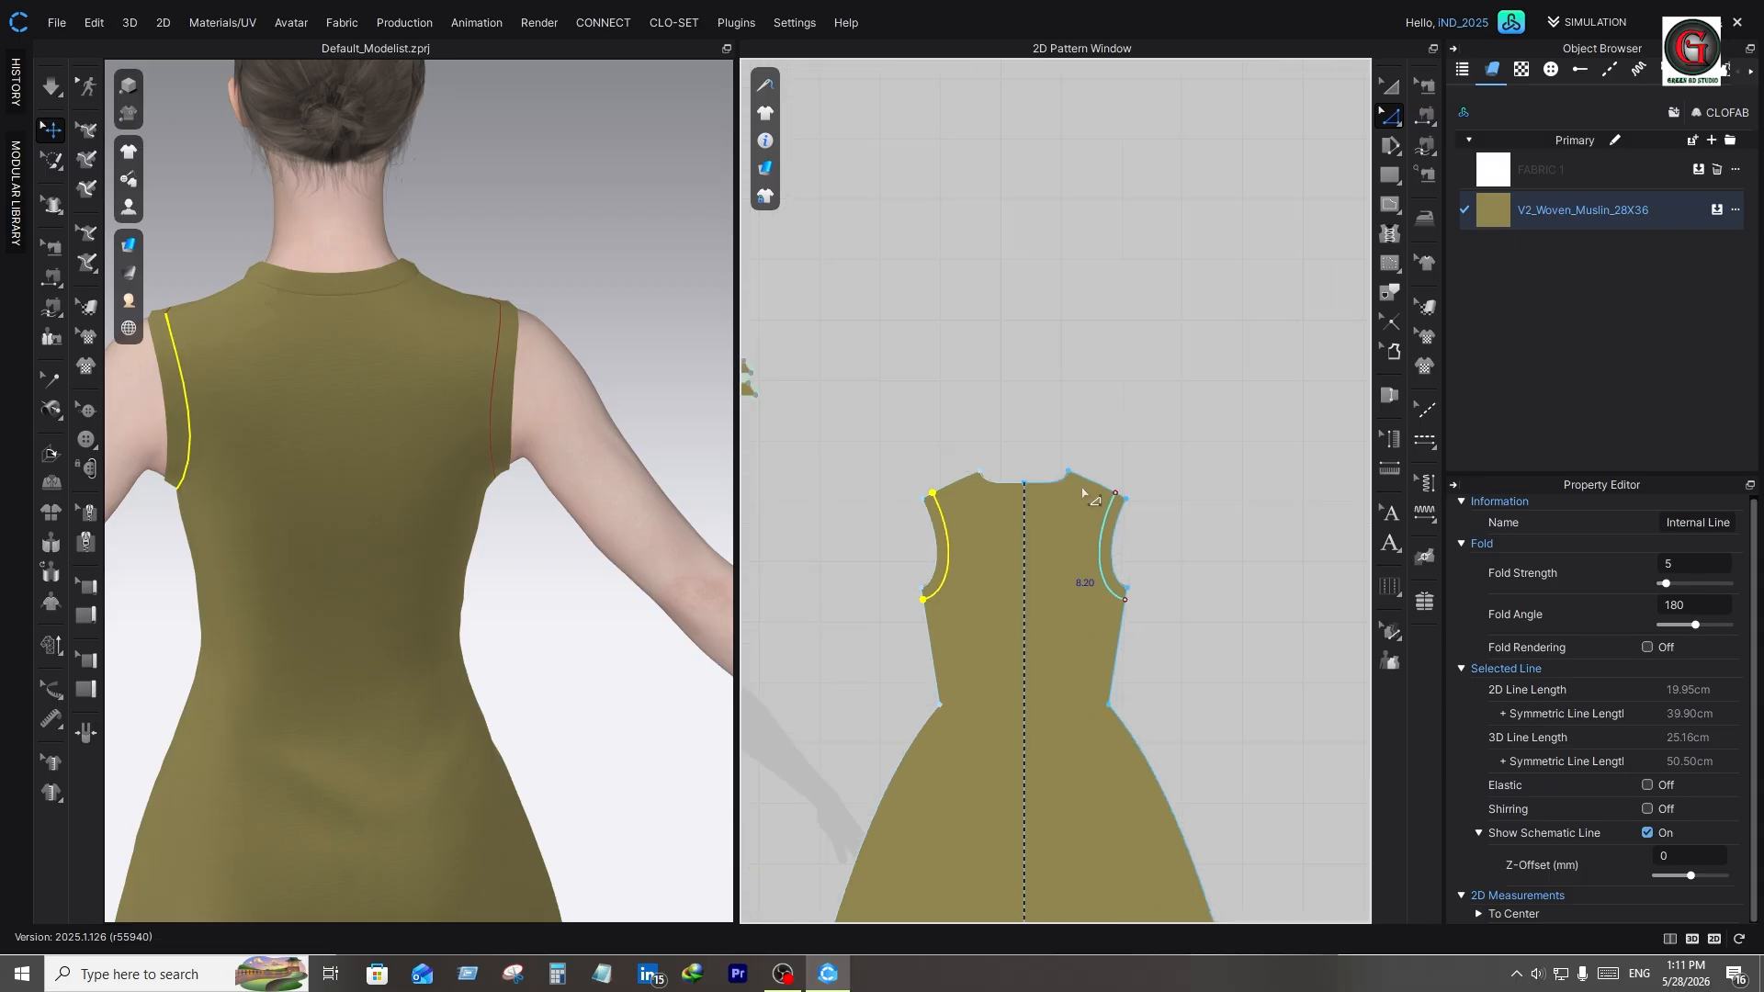
drag(1080, 454, 1150, 634)
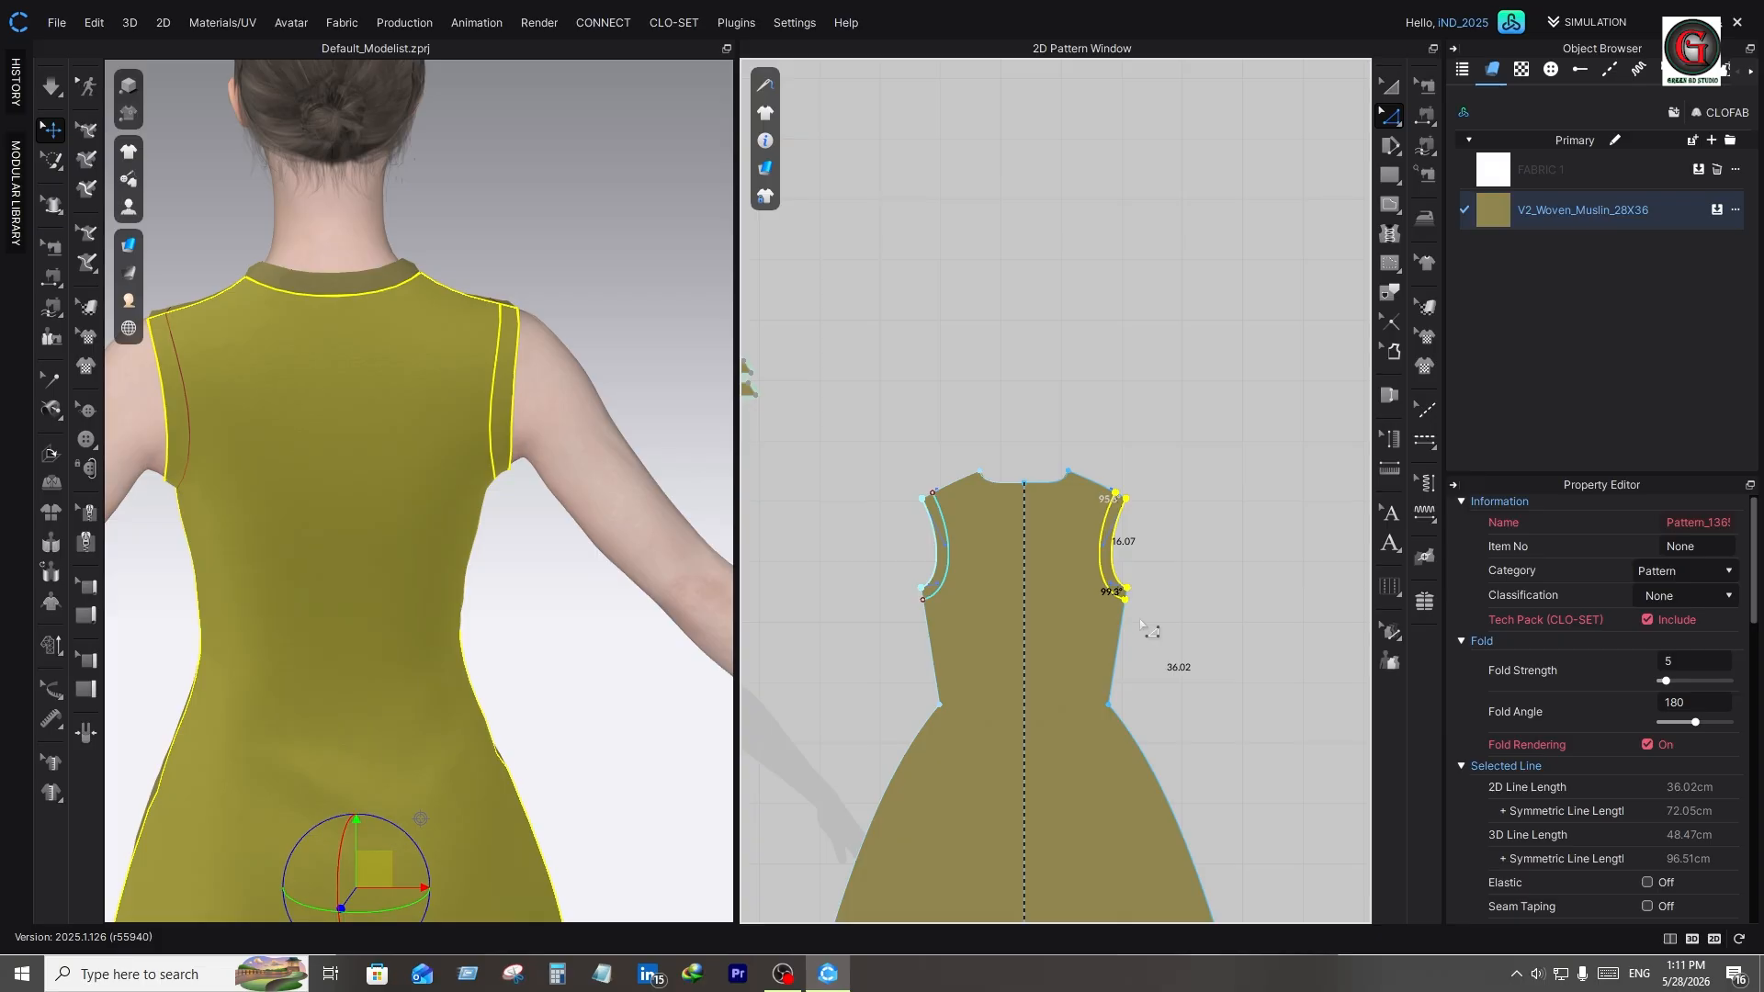
right_click(1114, 575)
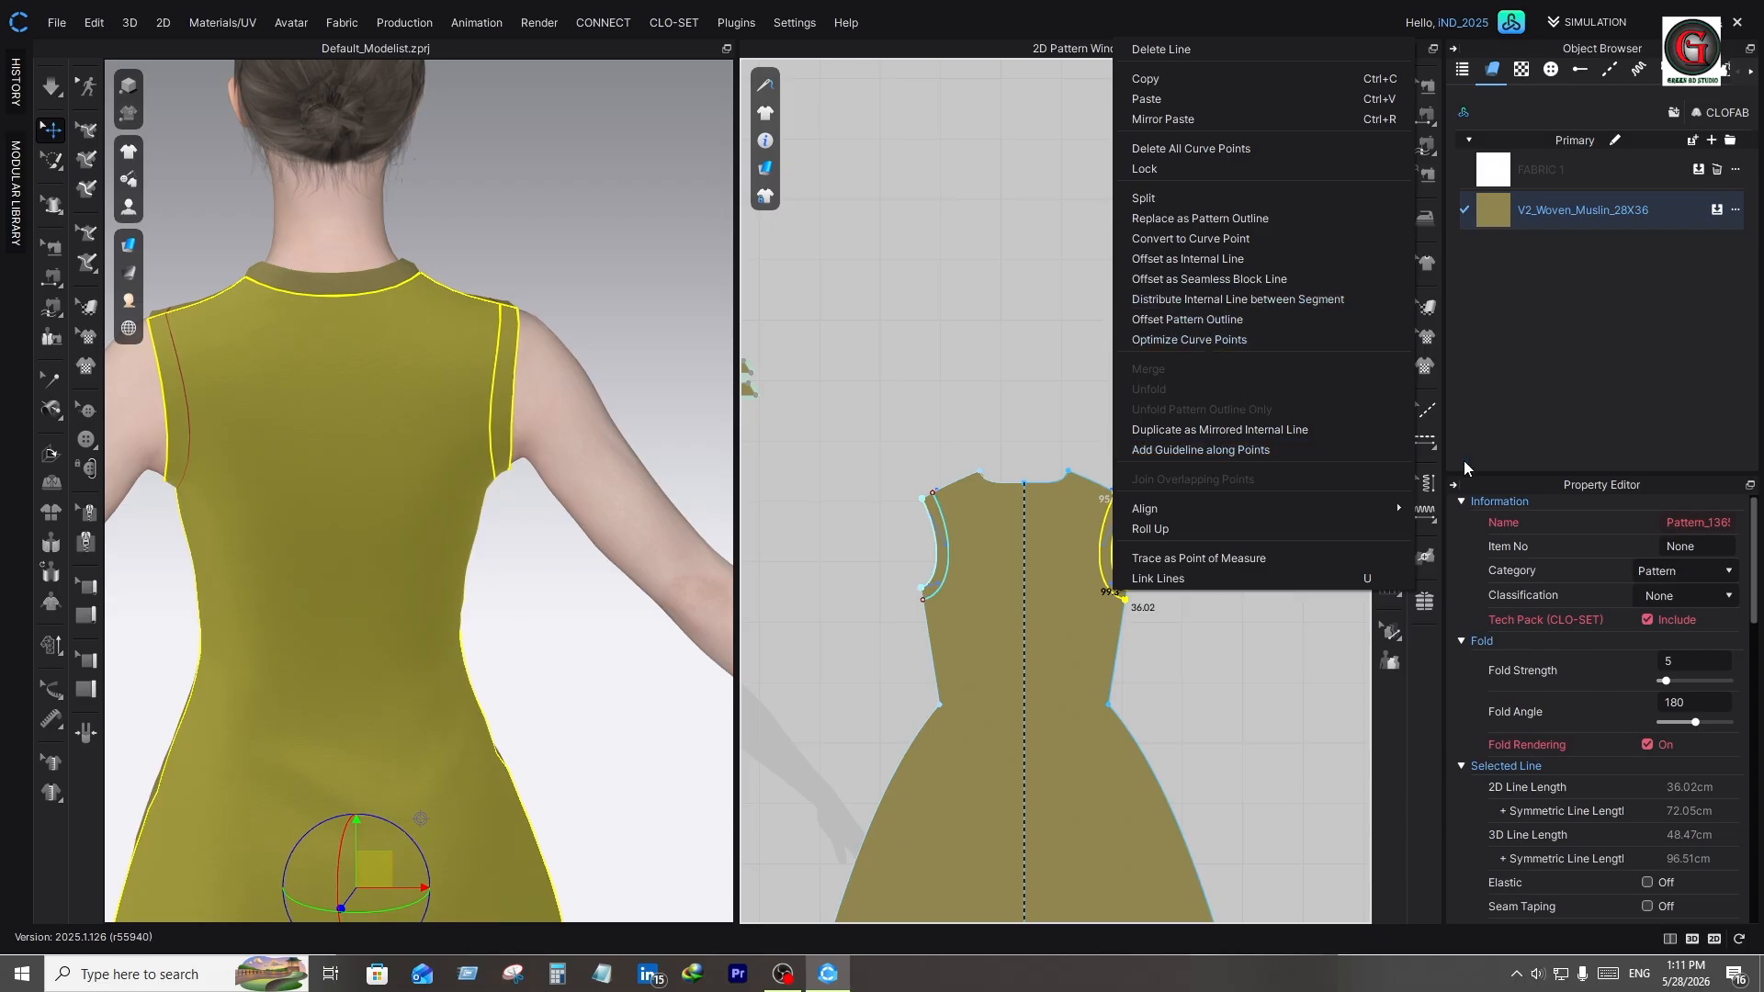
click(1235, 79)
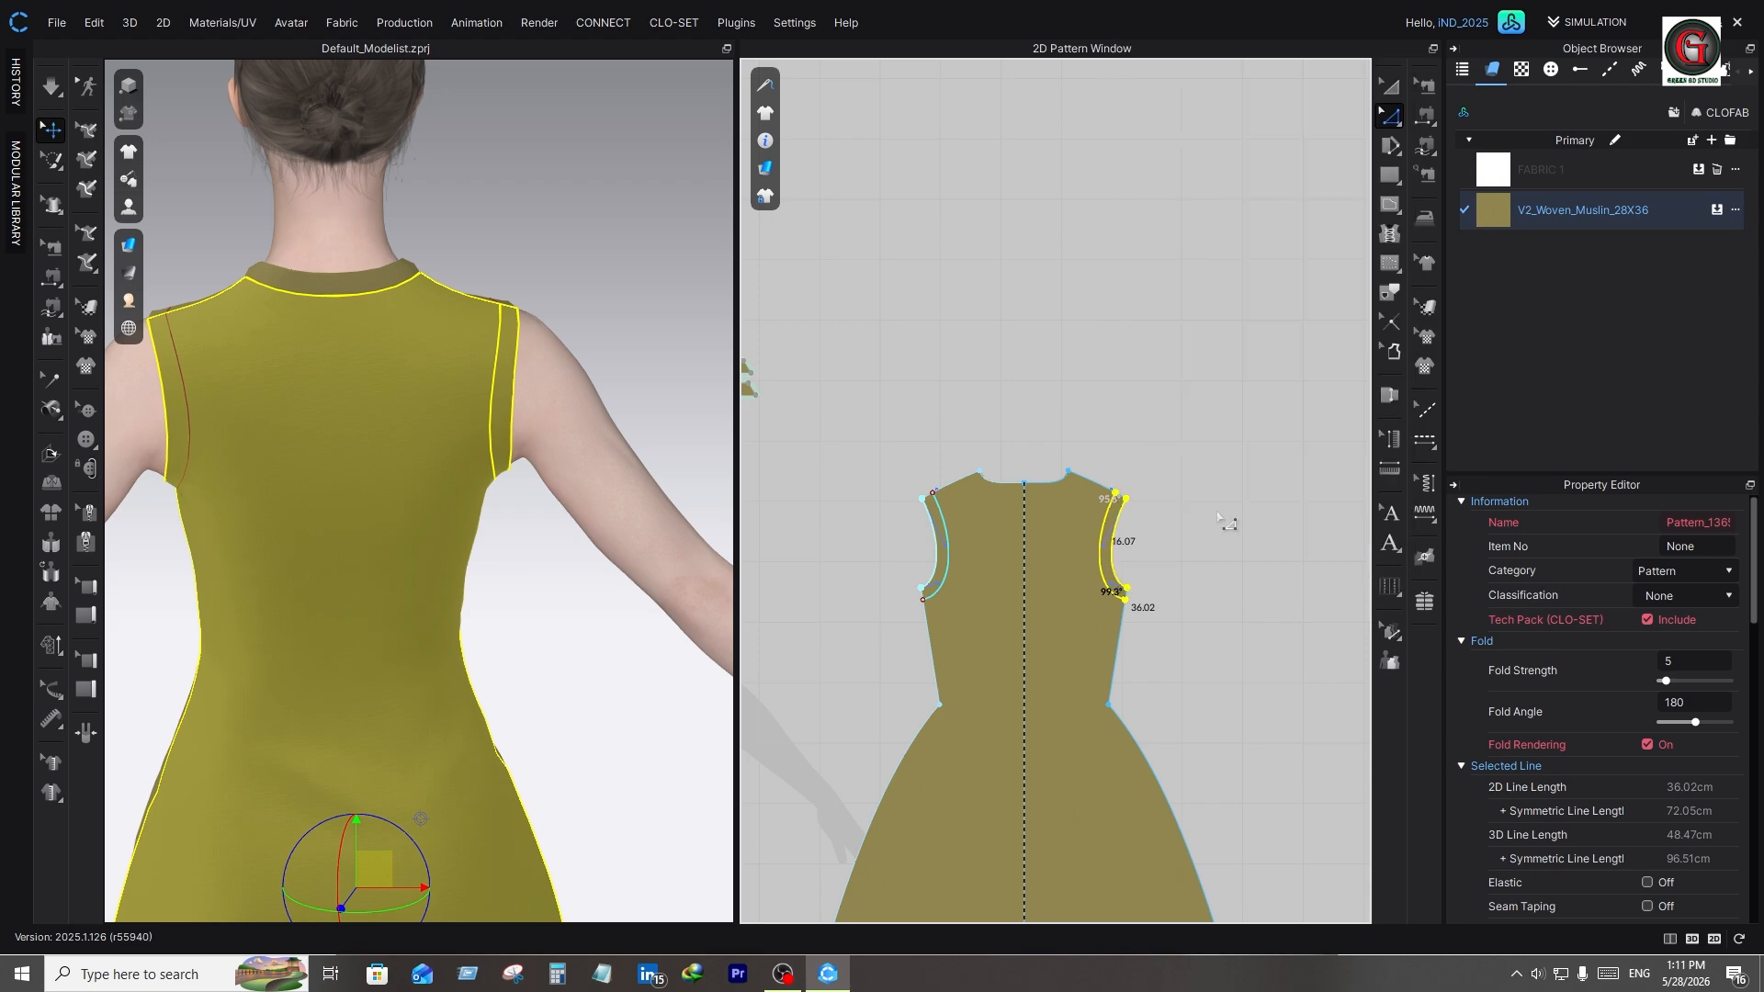
click(1388, 320)
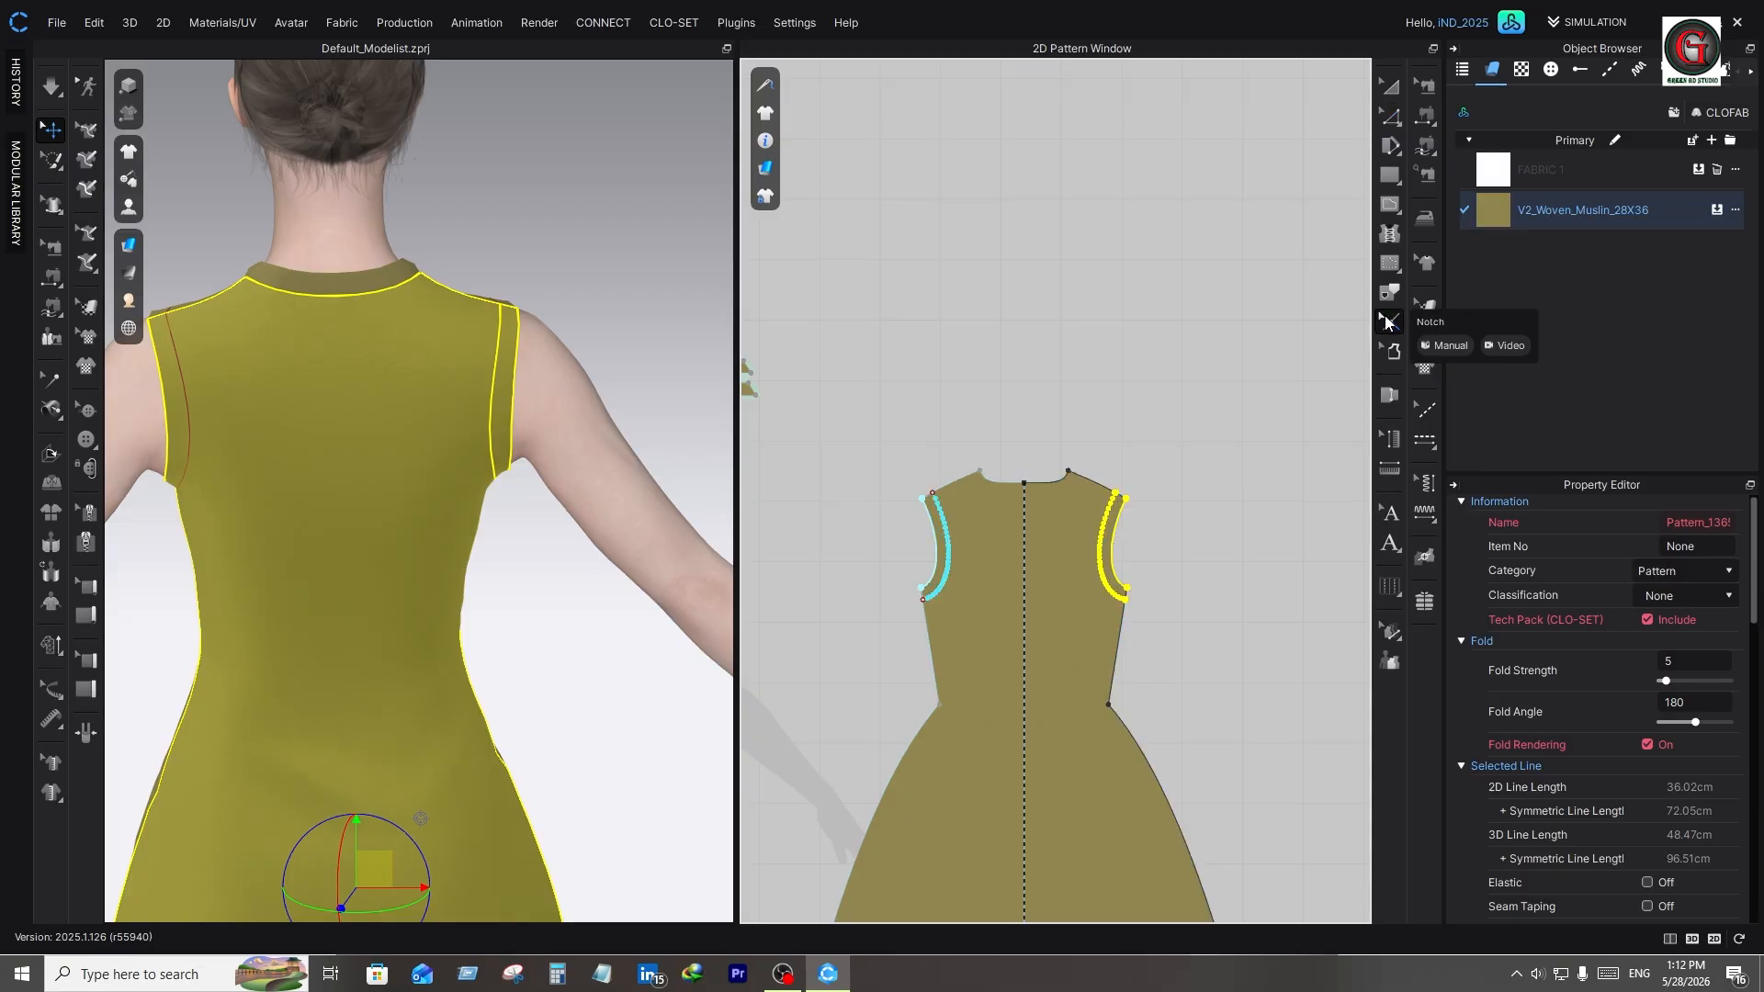
key(z)
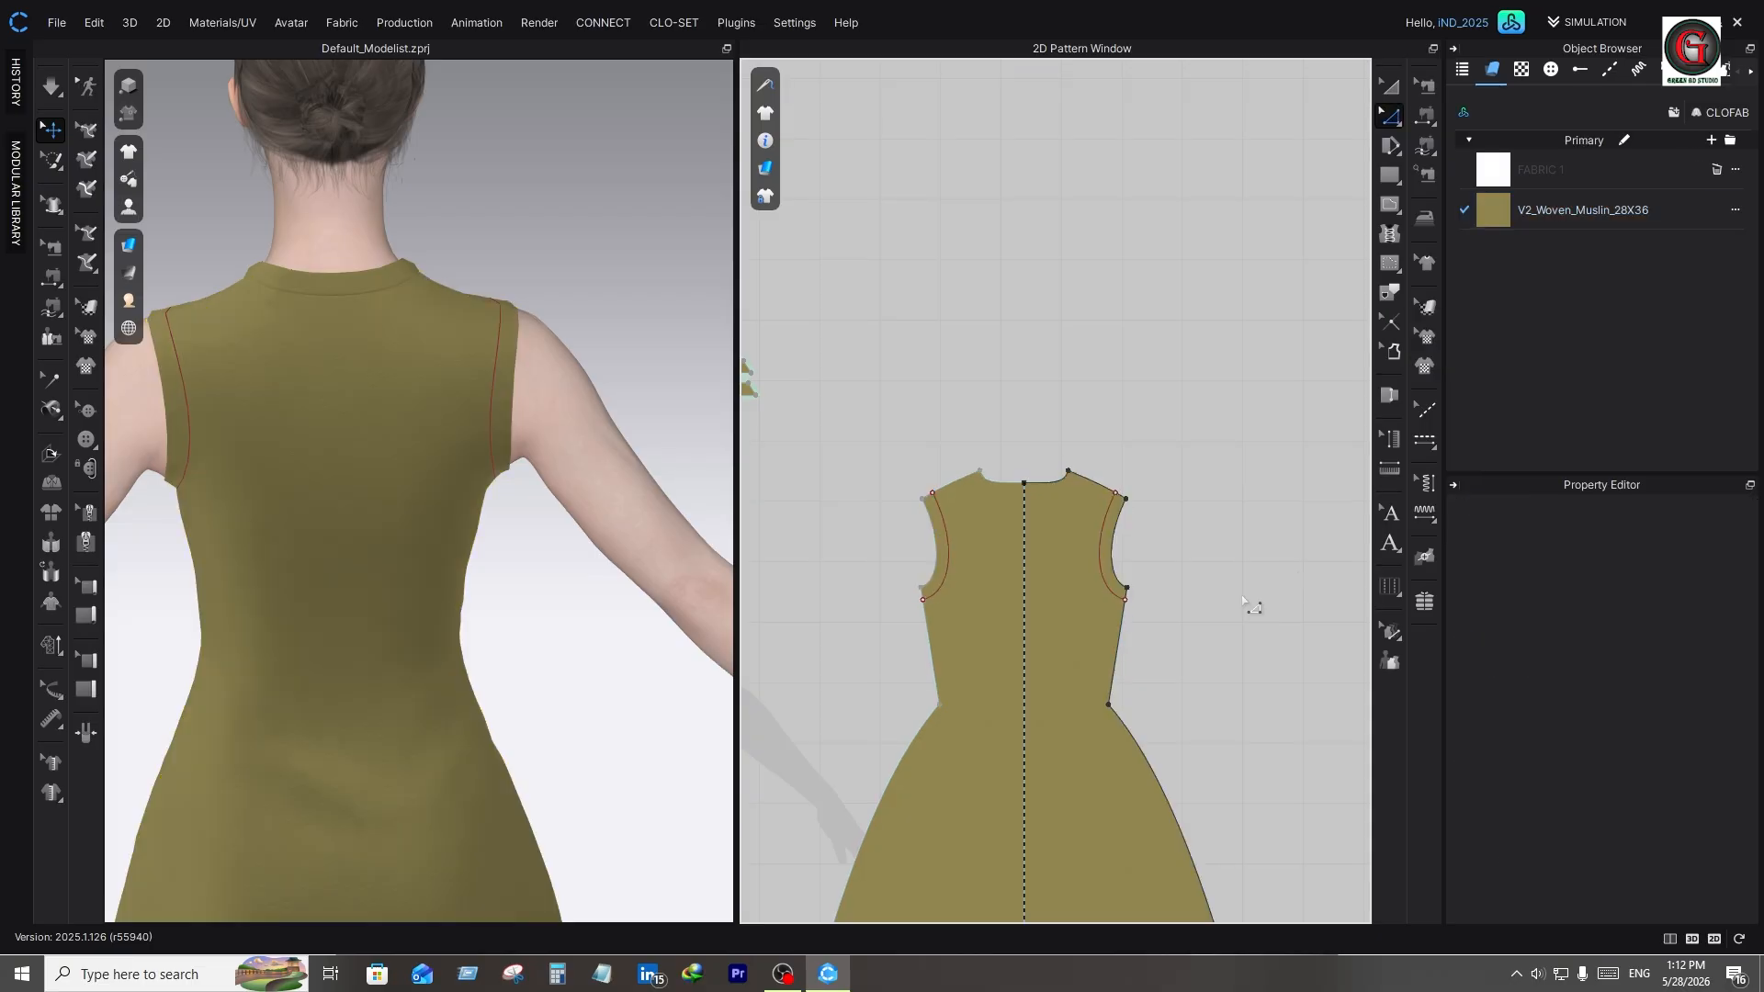
Cut and sew the back pattern along its offset armhole internal lines to separate the armhole bands
right_click(1102, 570)
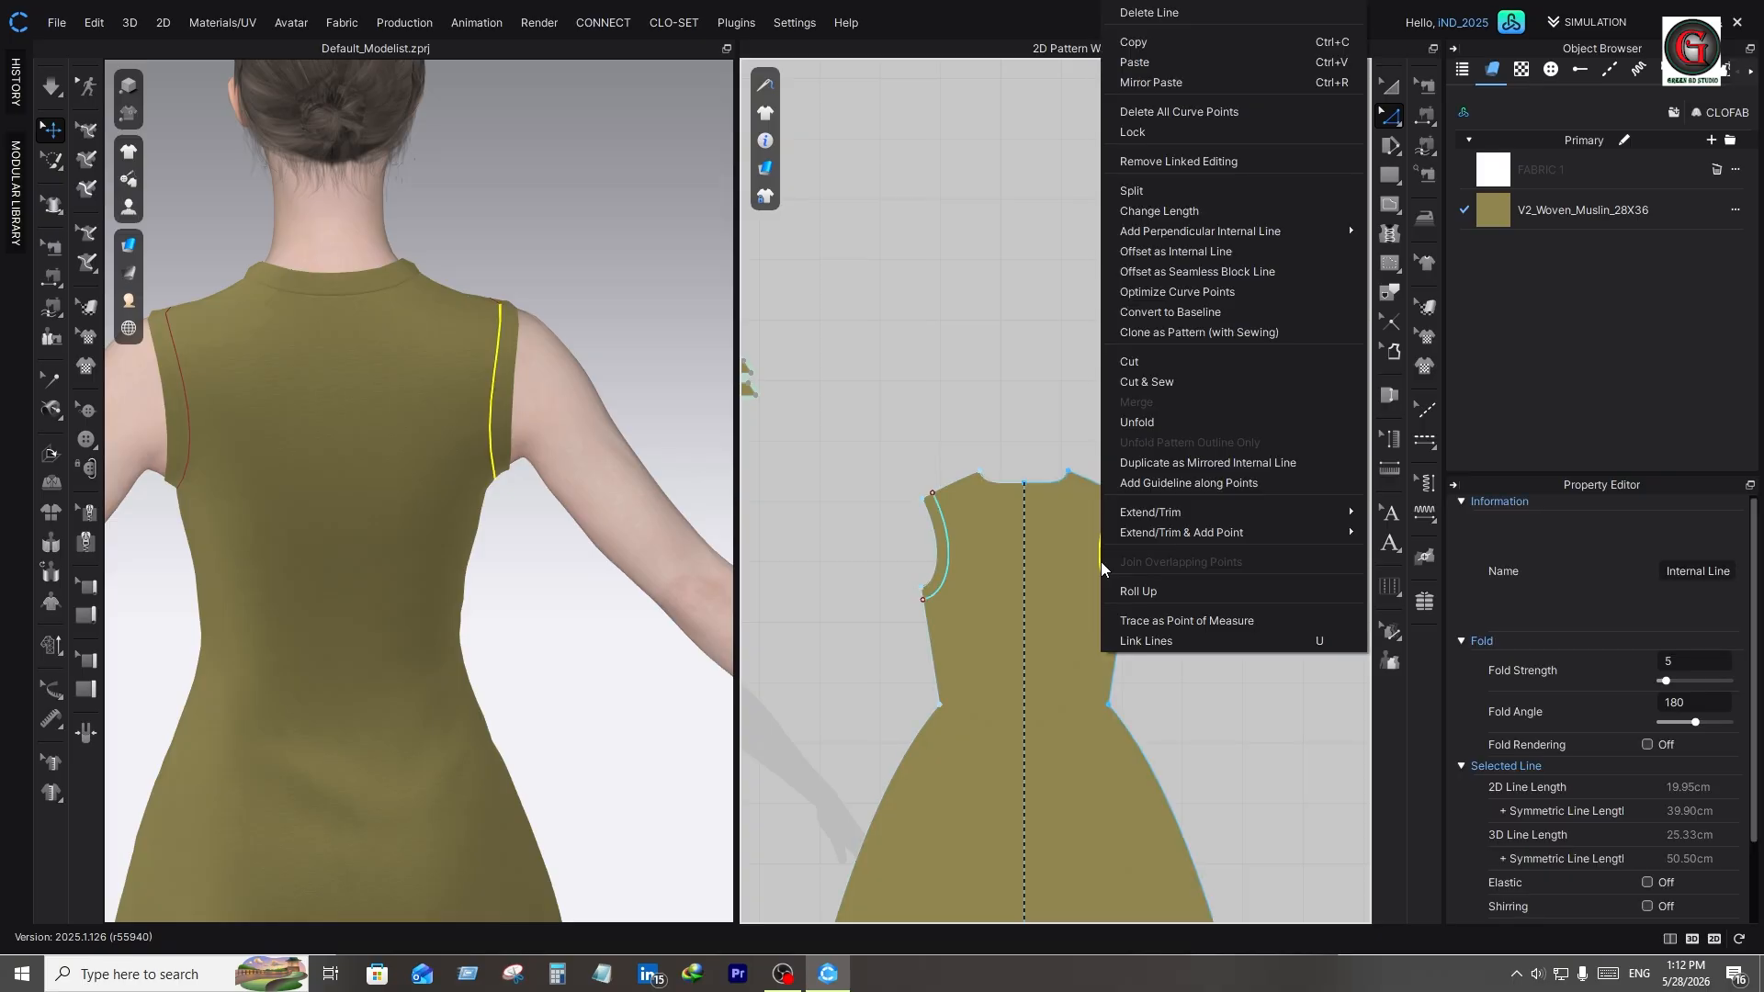
mouse_move(1180, 500)
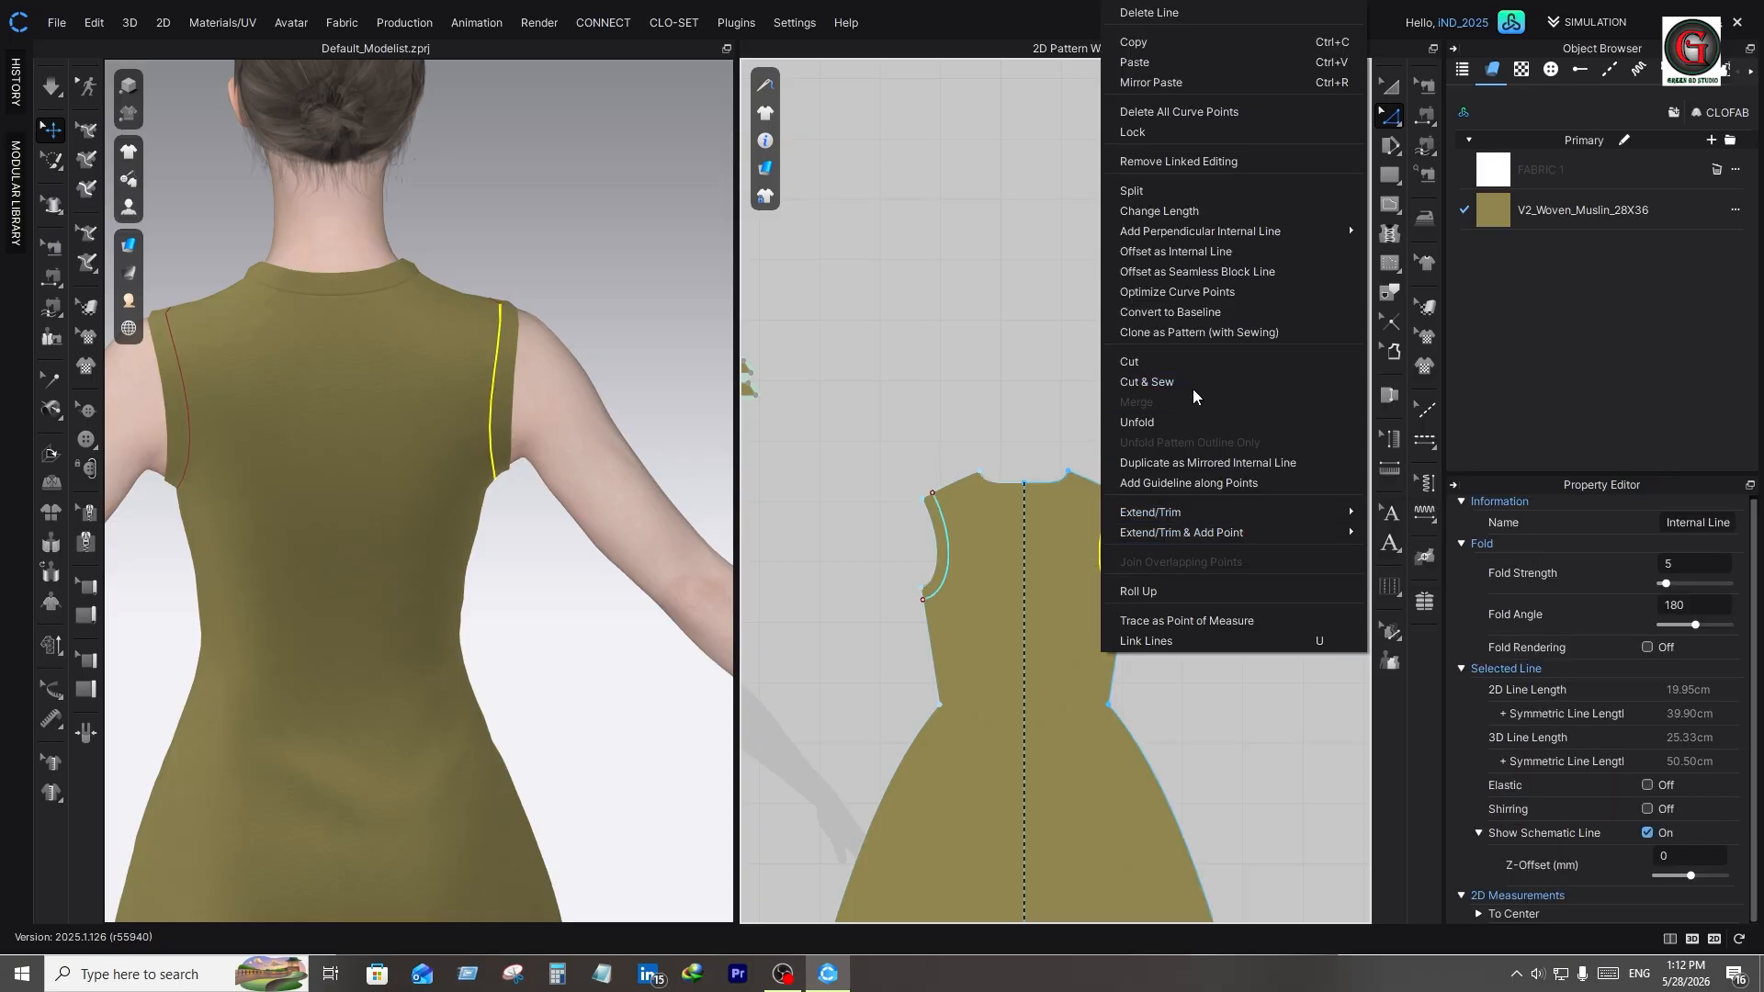
click(1165, 382)
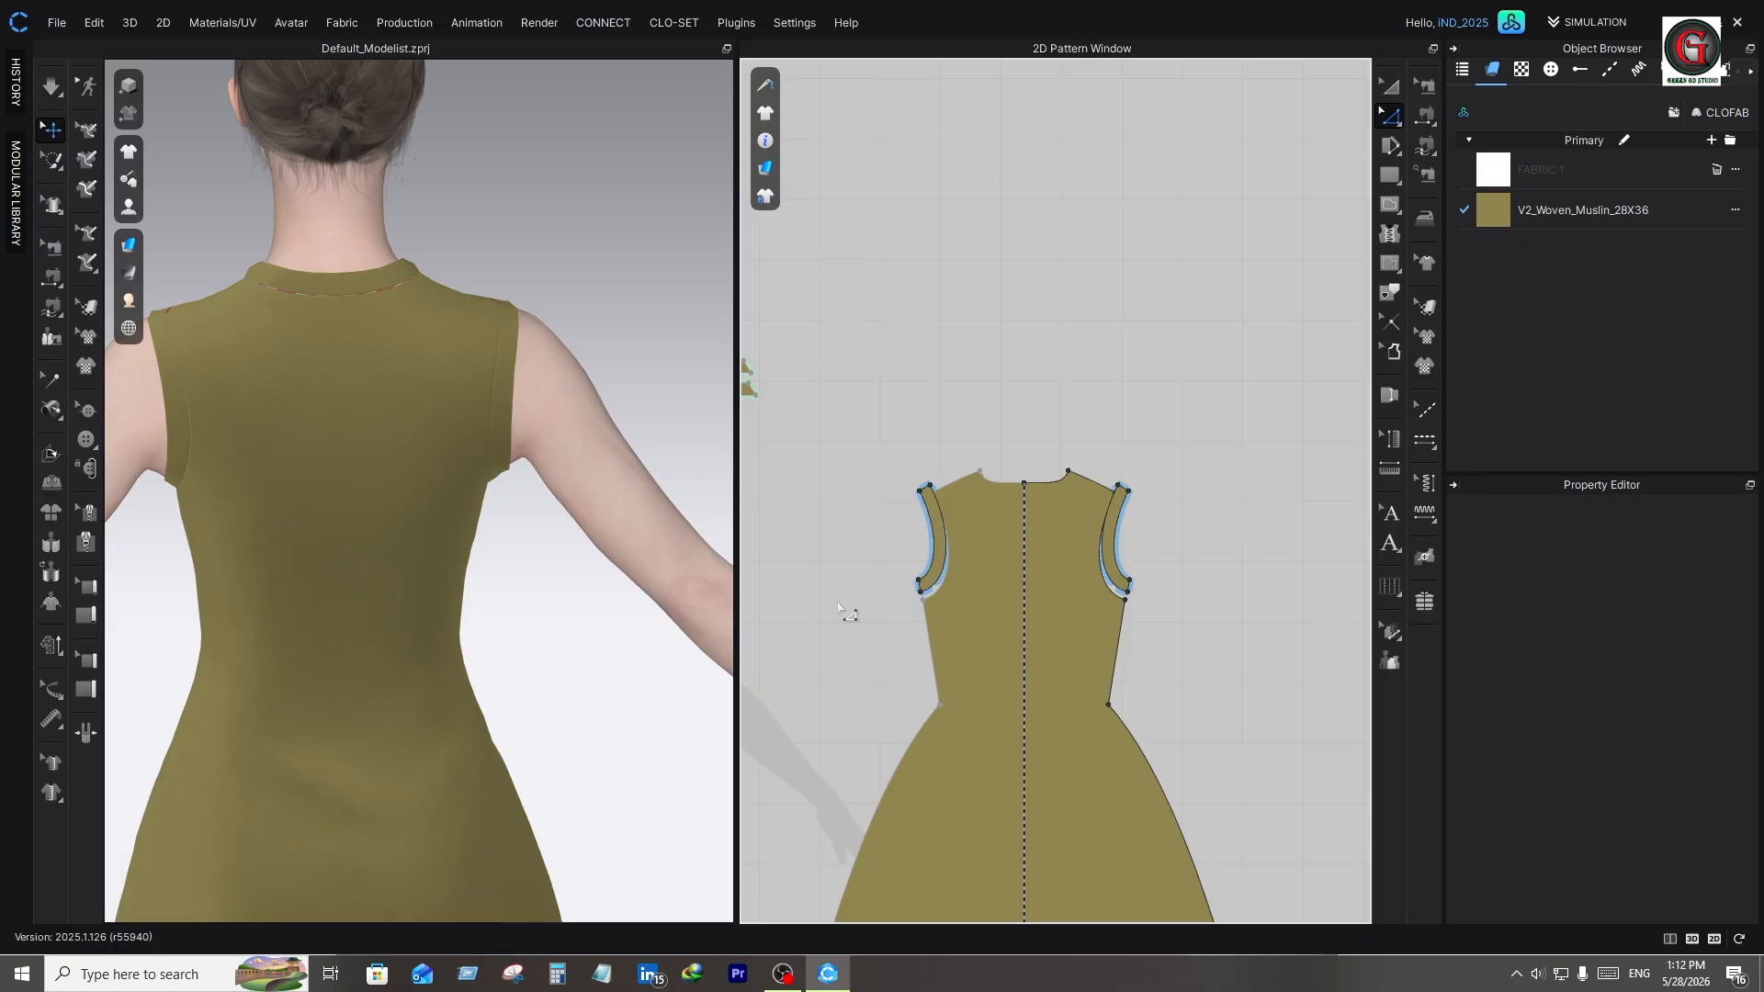
right_click(1103, 611)
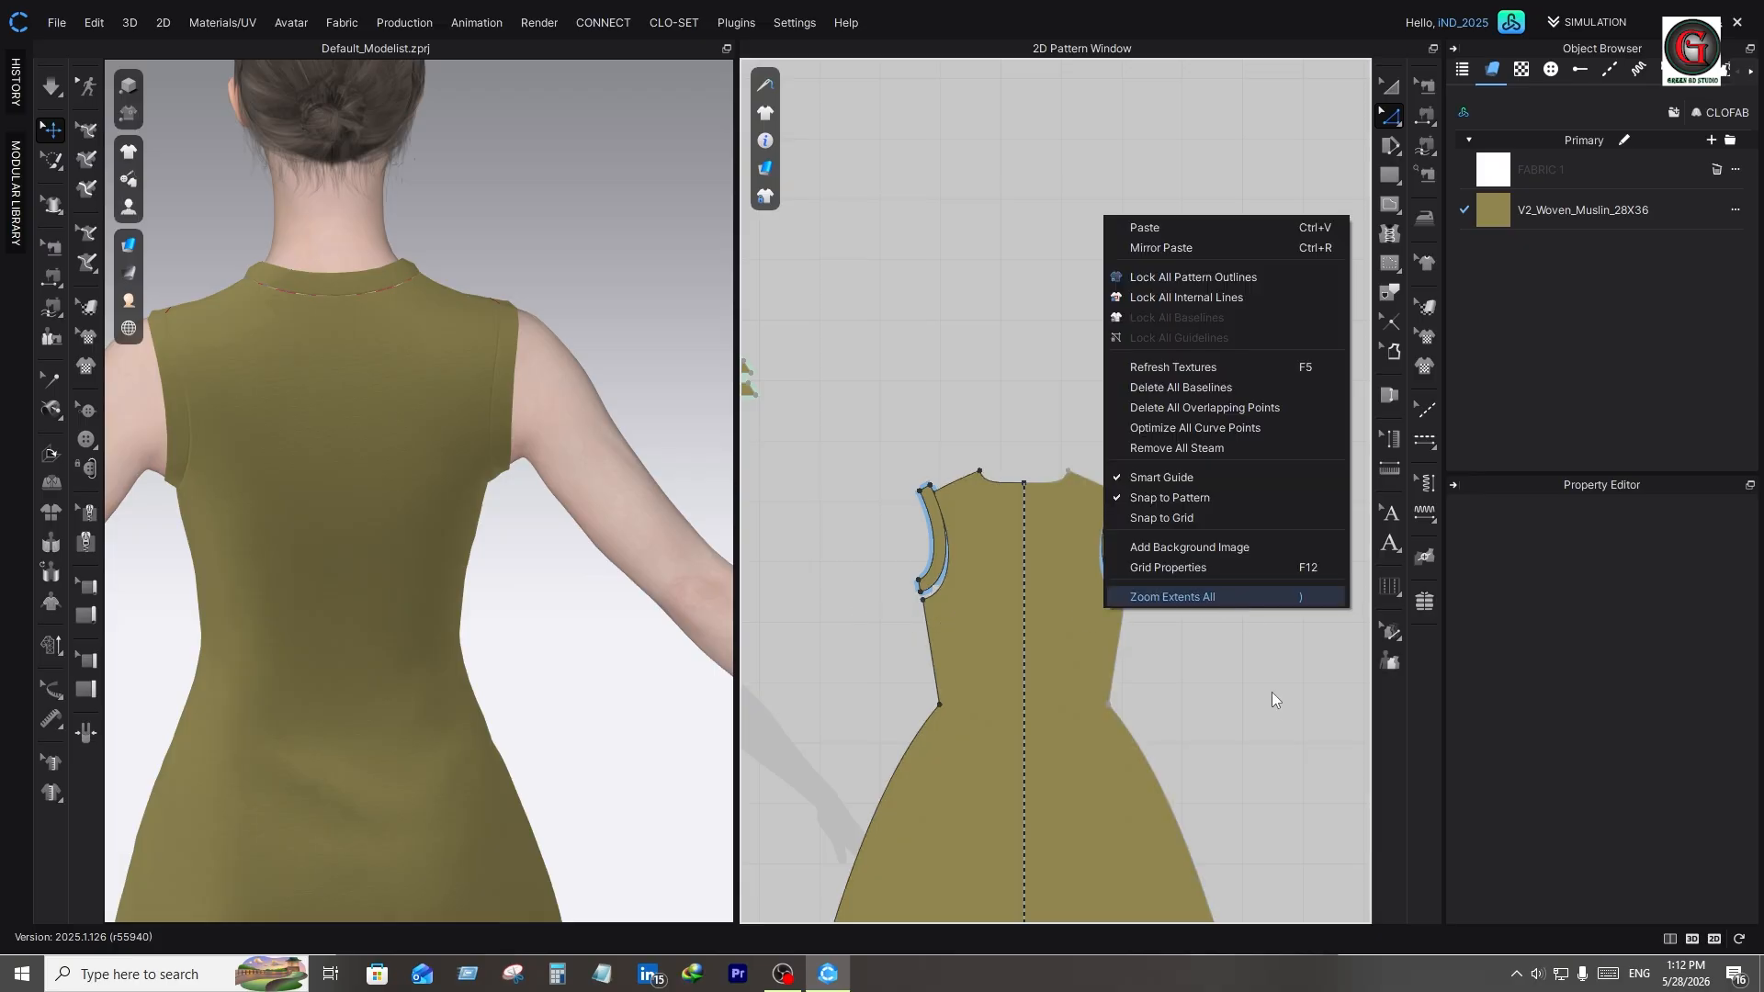
Cut and sew the front pattern along its offset armhole internal lines to separate the armhole bands
click(505, 556)
right_drag(335, 555, 120, 557)
scroll(945, 610, down, 2)
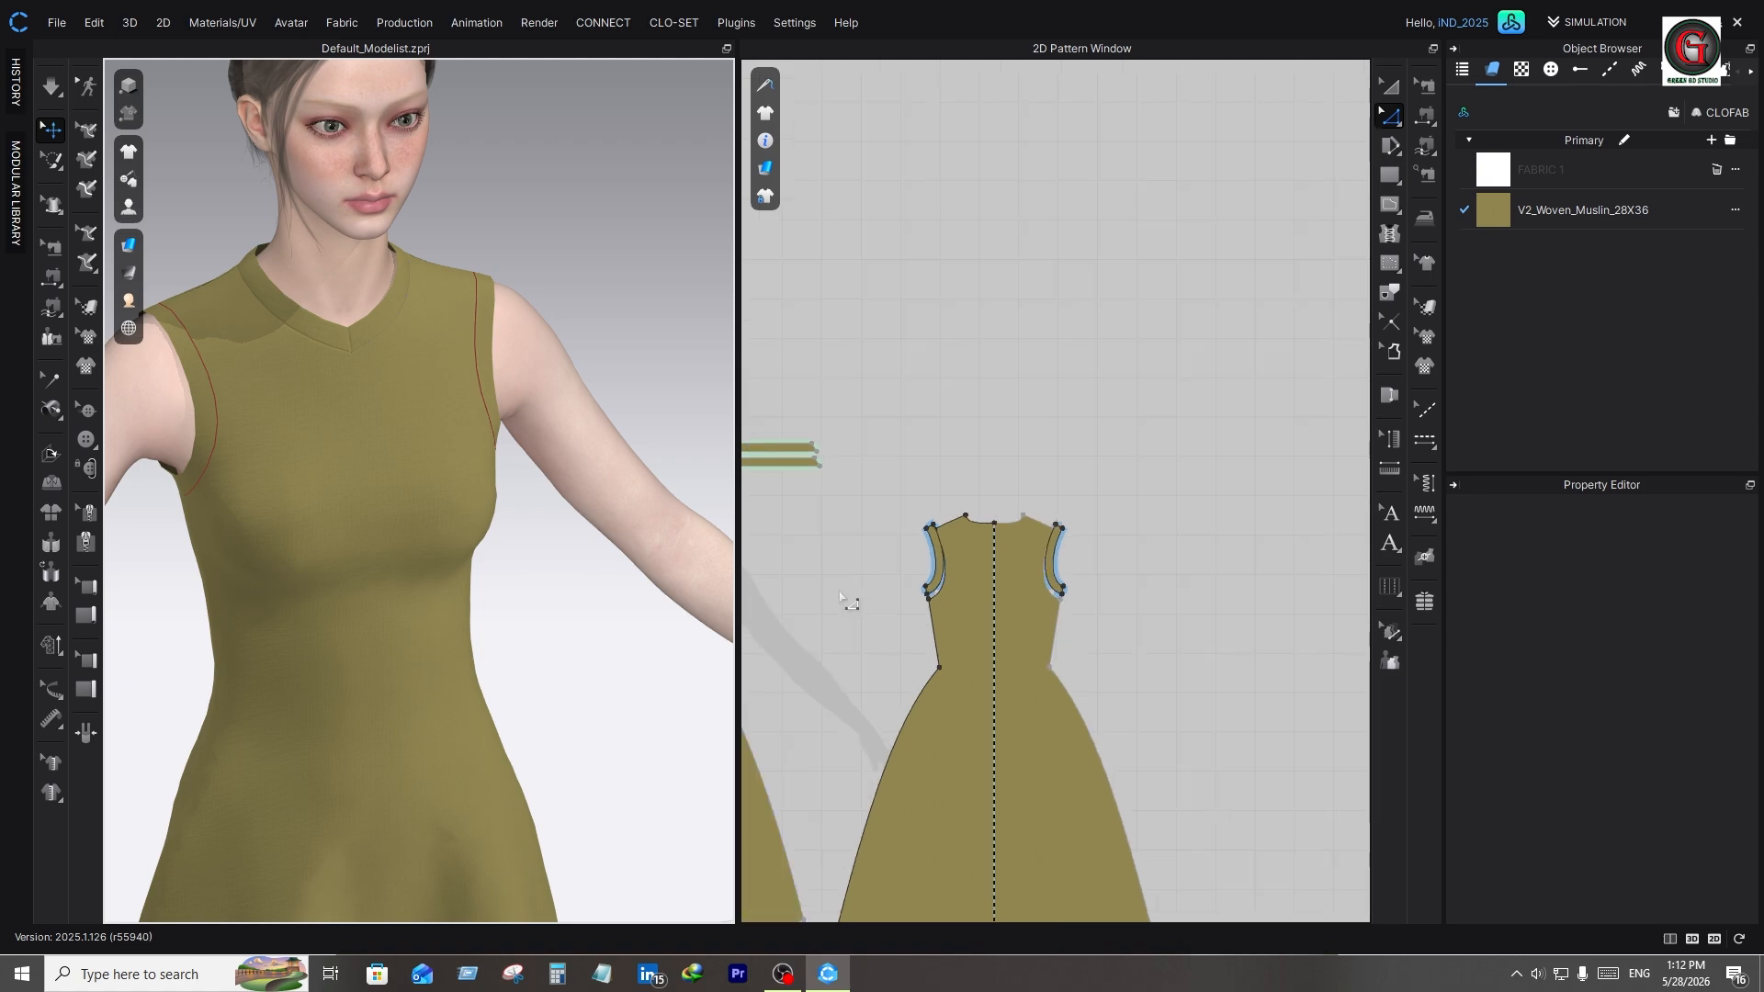
right_drag(970, 579, 1102, 555)
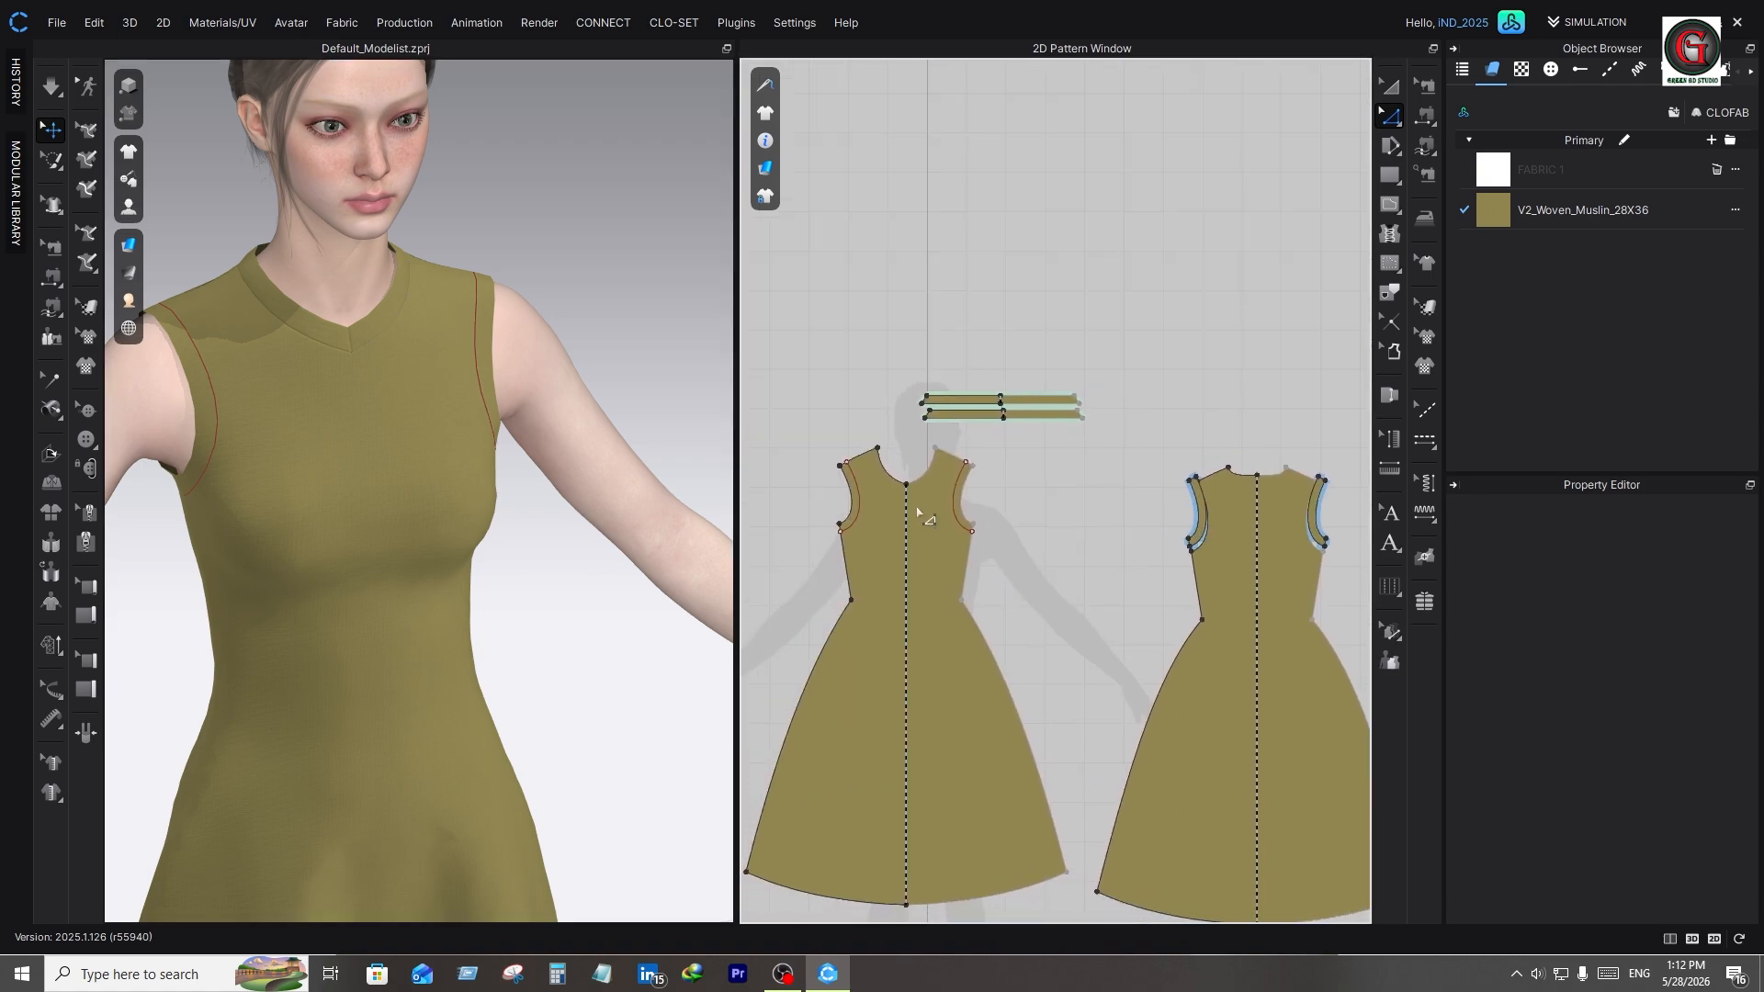
right_click(955, 512)
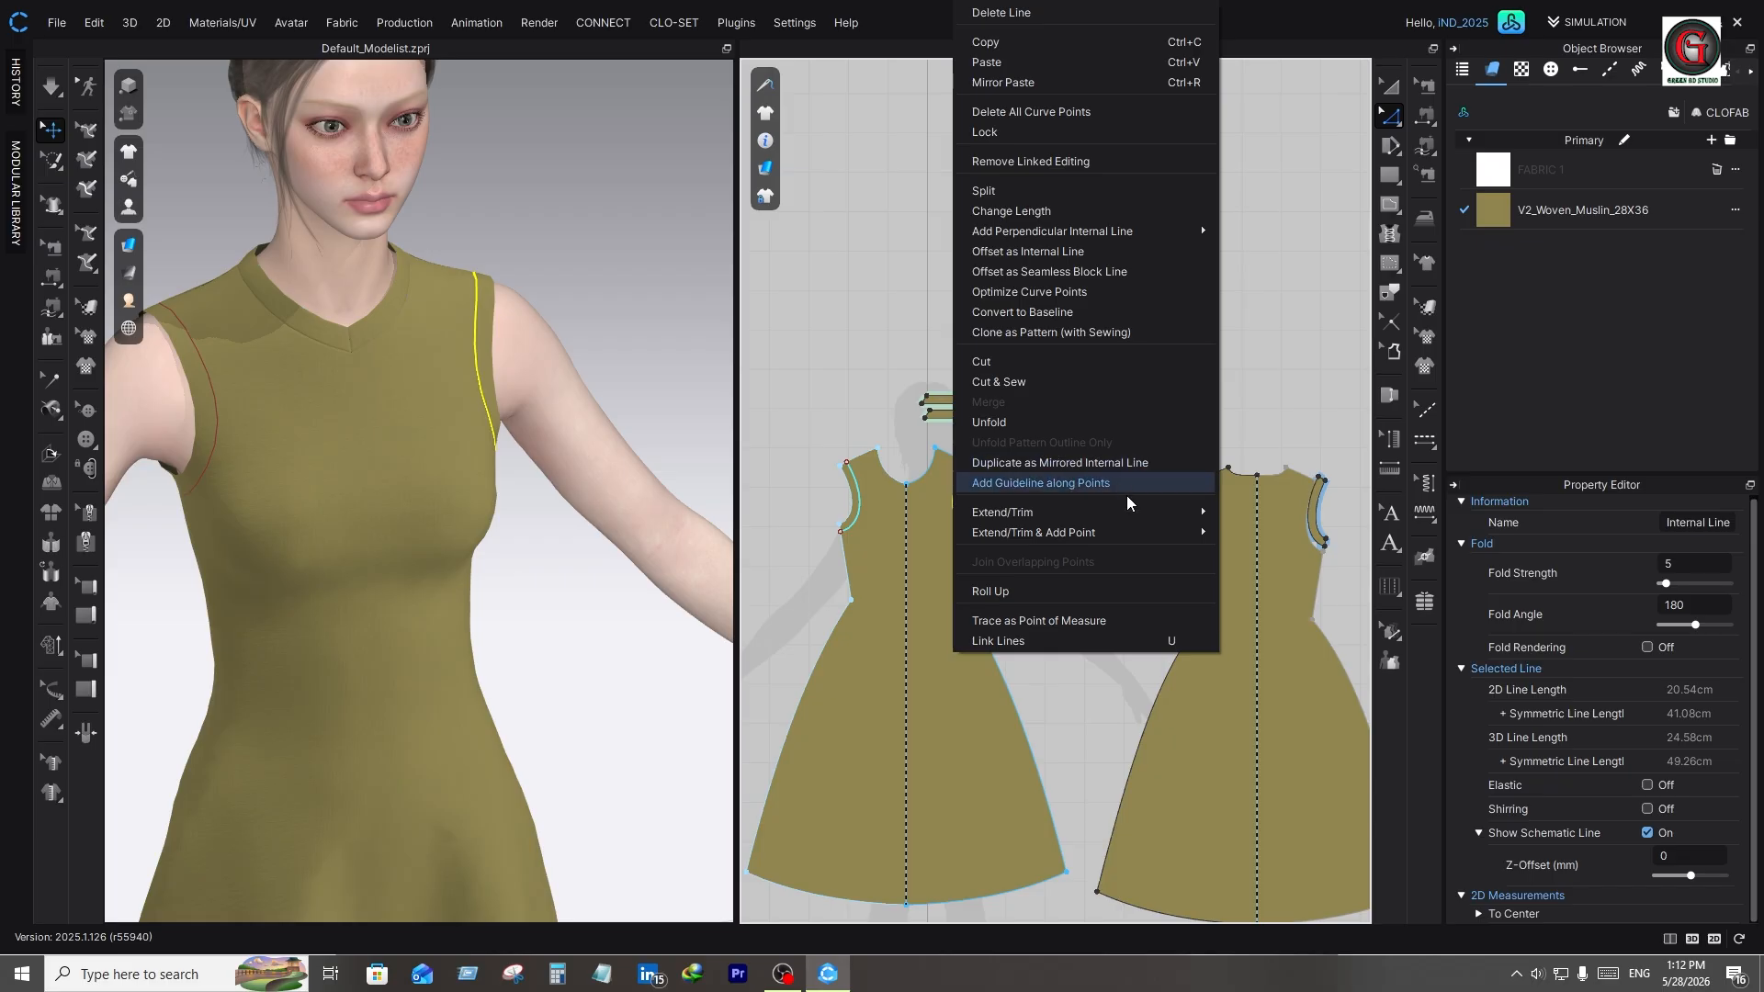
click(1018, 382)
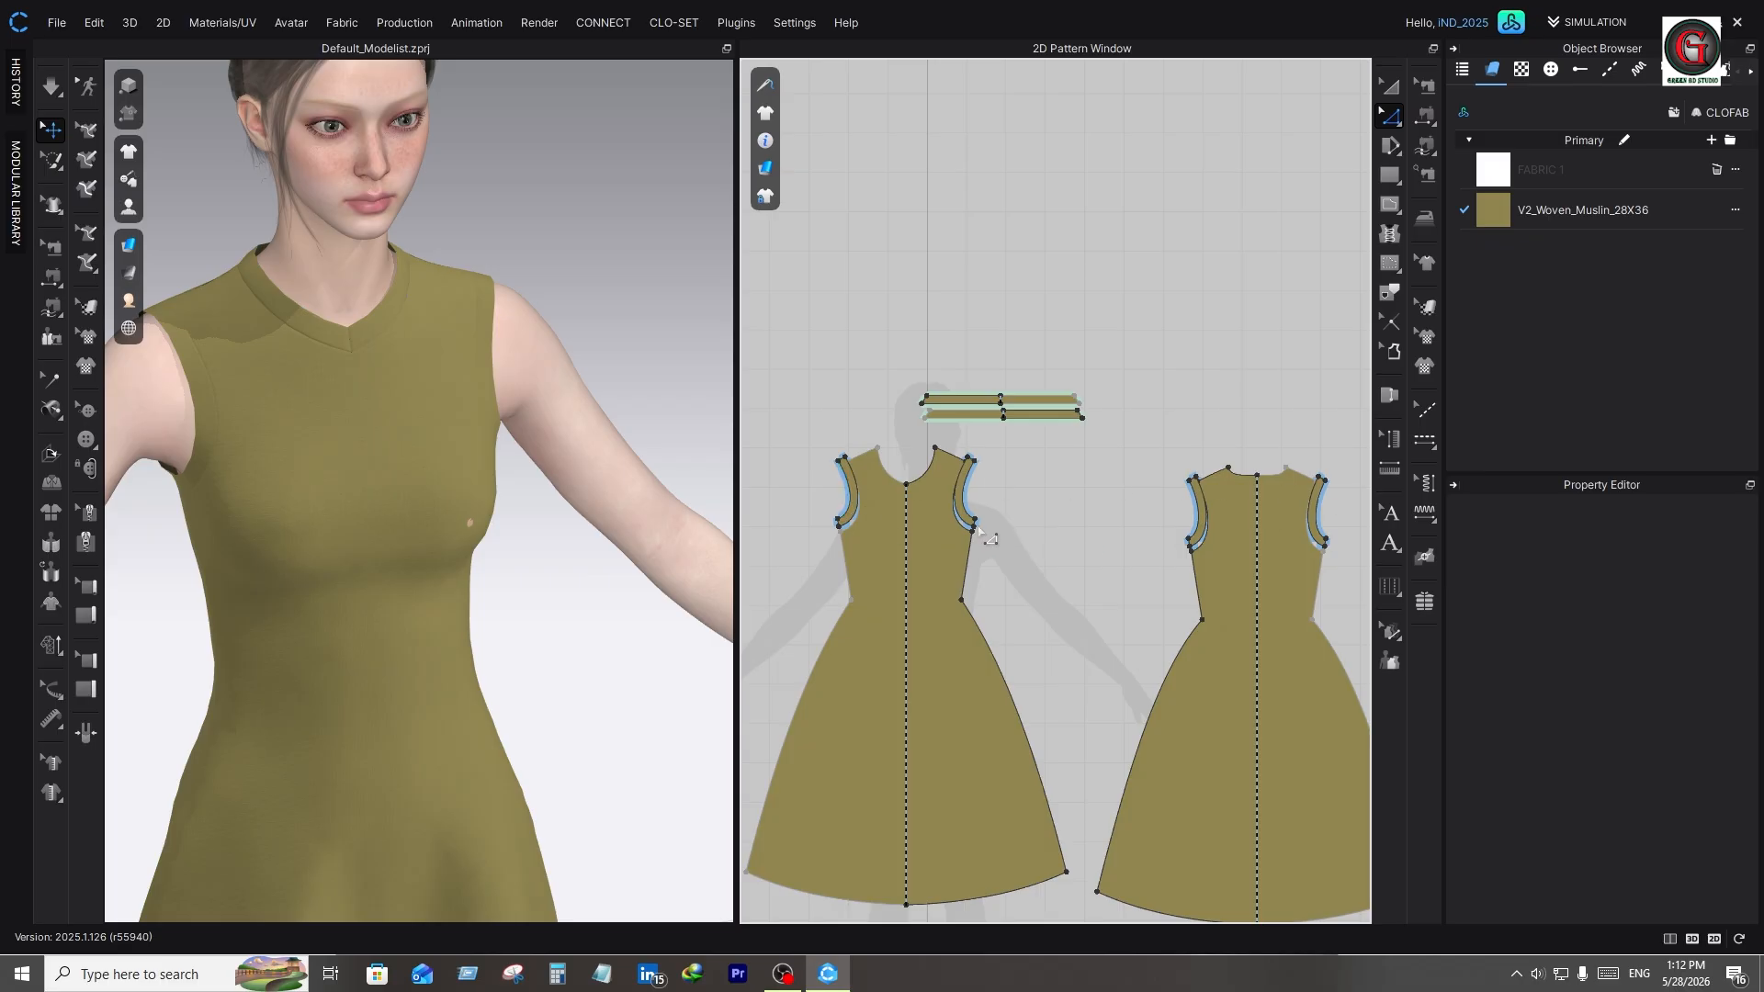
click(855, 507)
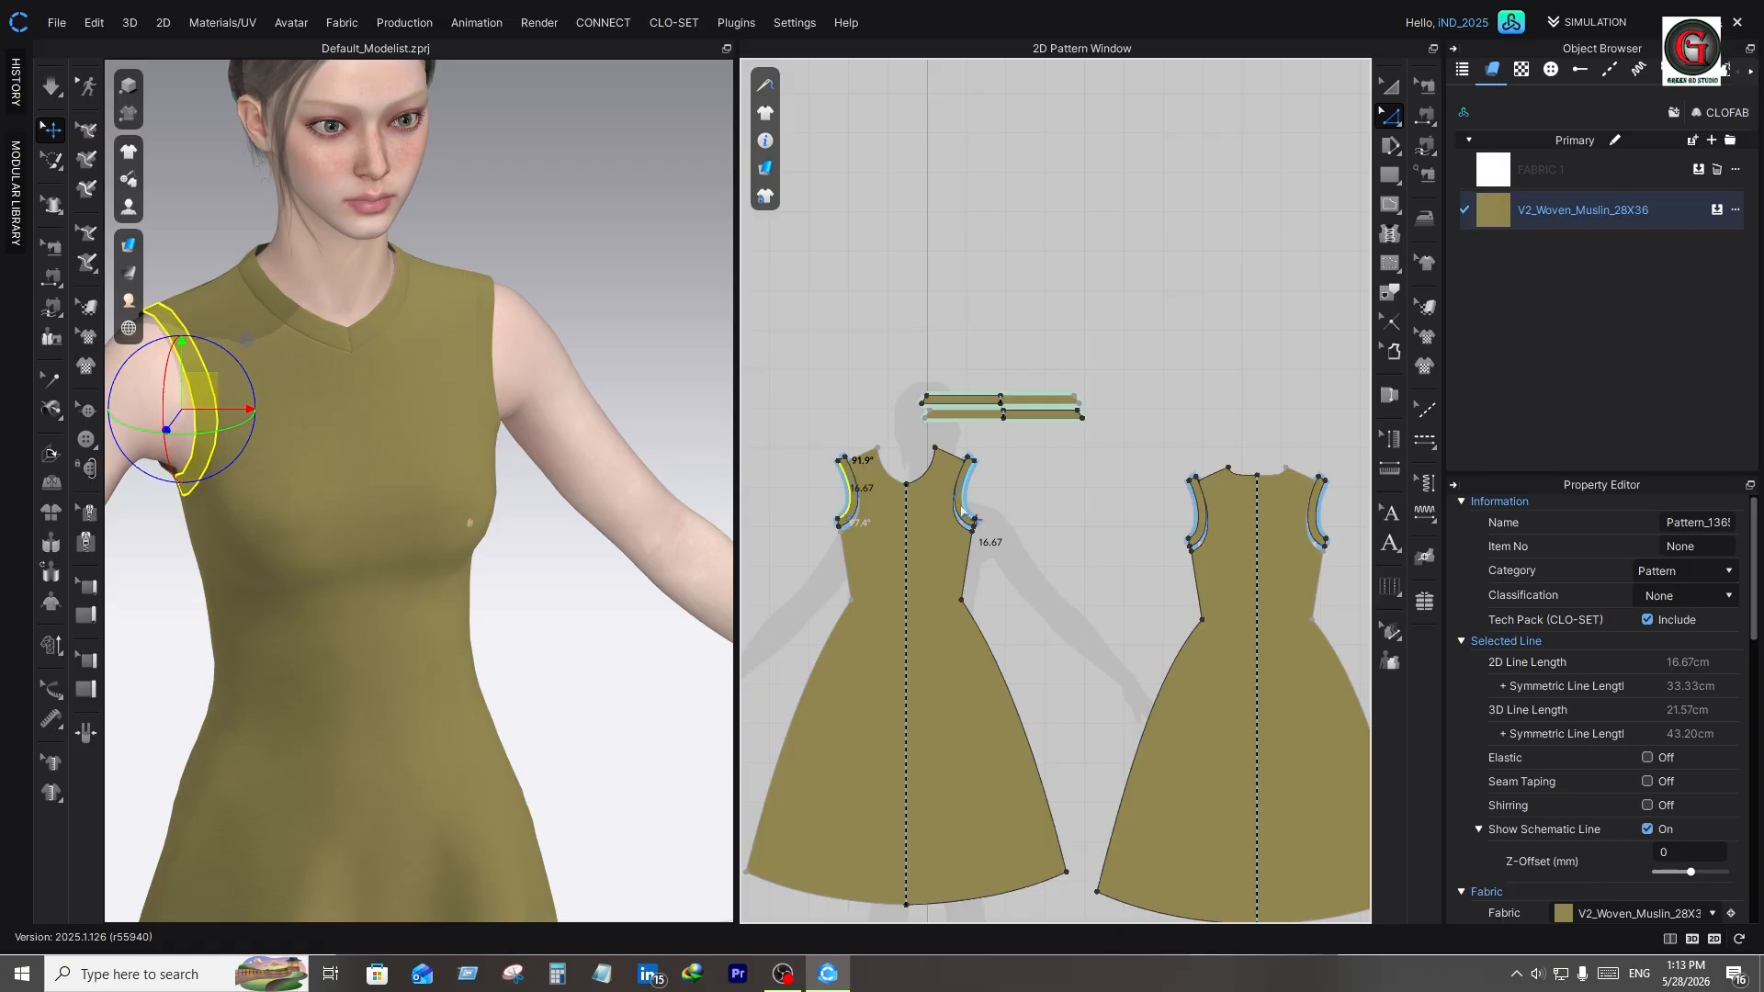
shift+click(1199, 515)
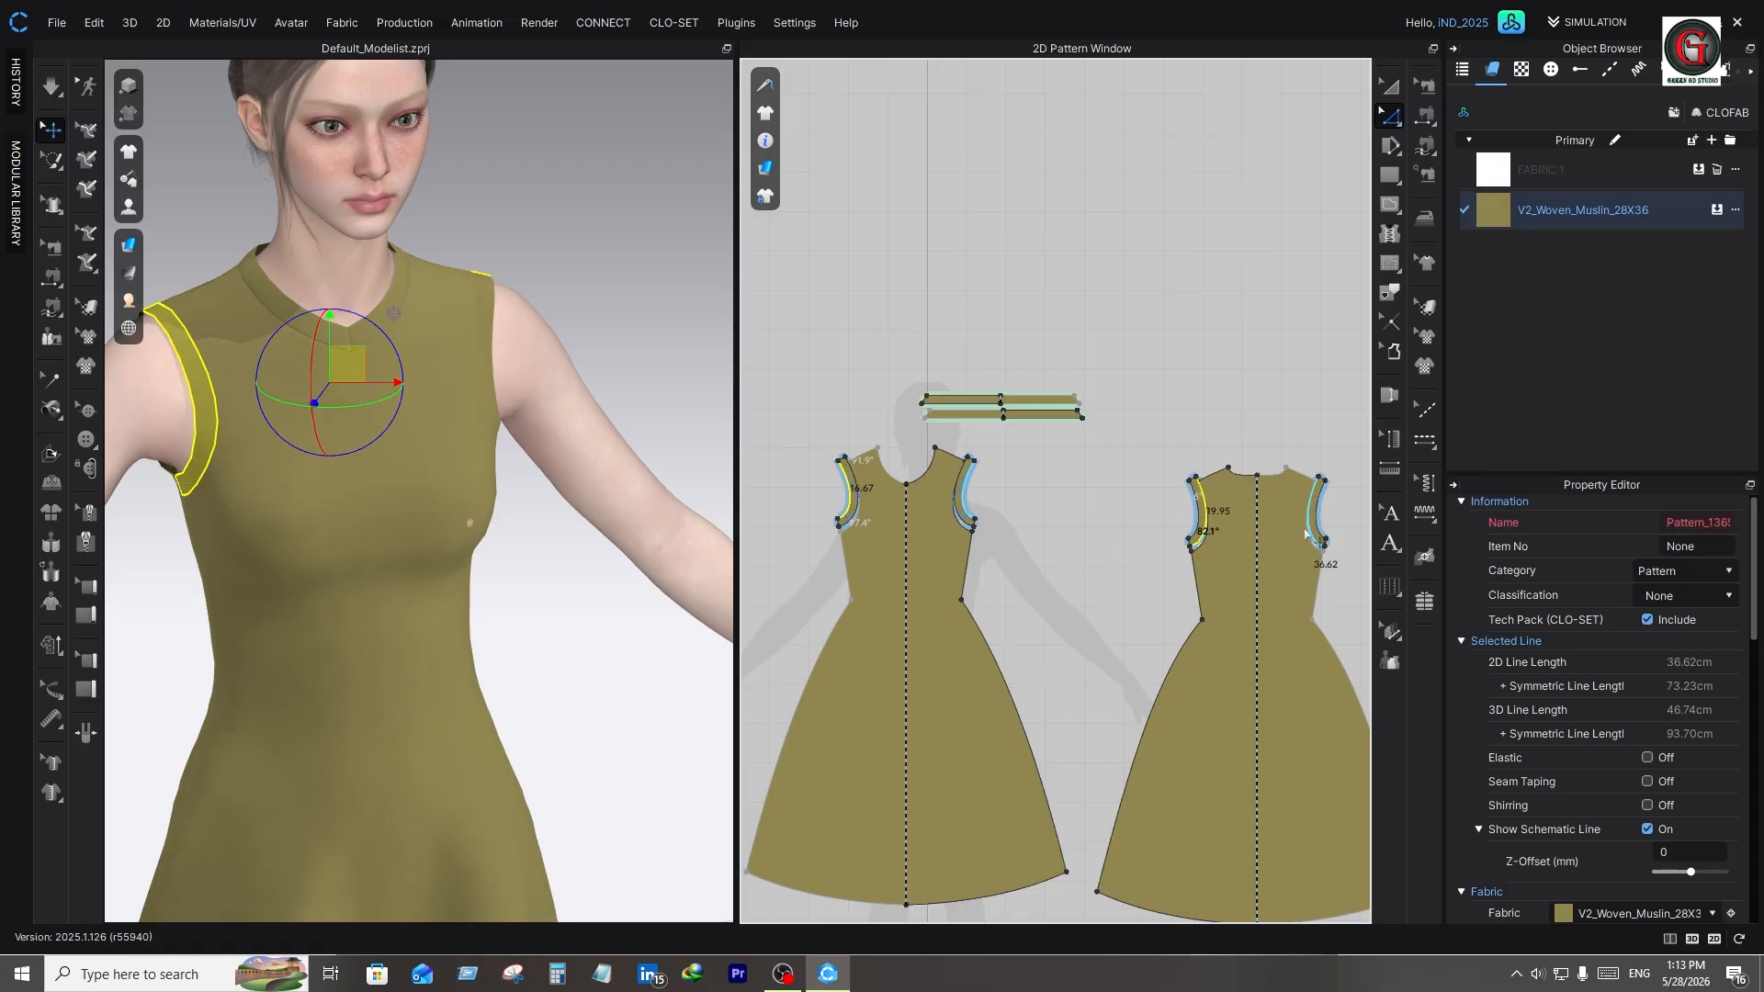
scroll(1304, 538, up, 3)
scroll(969, 532, down, 3)
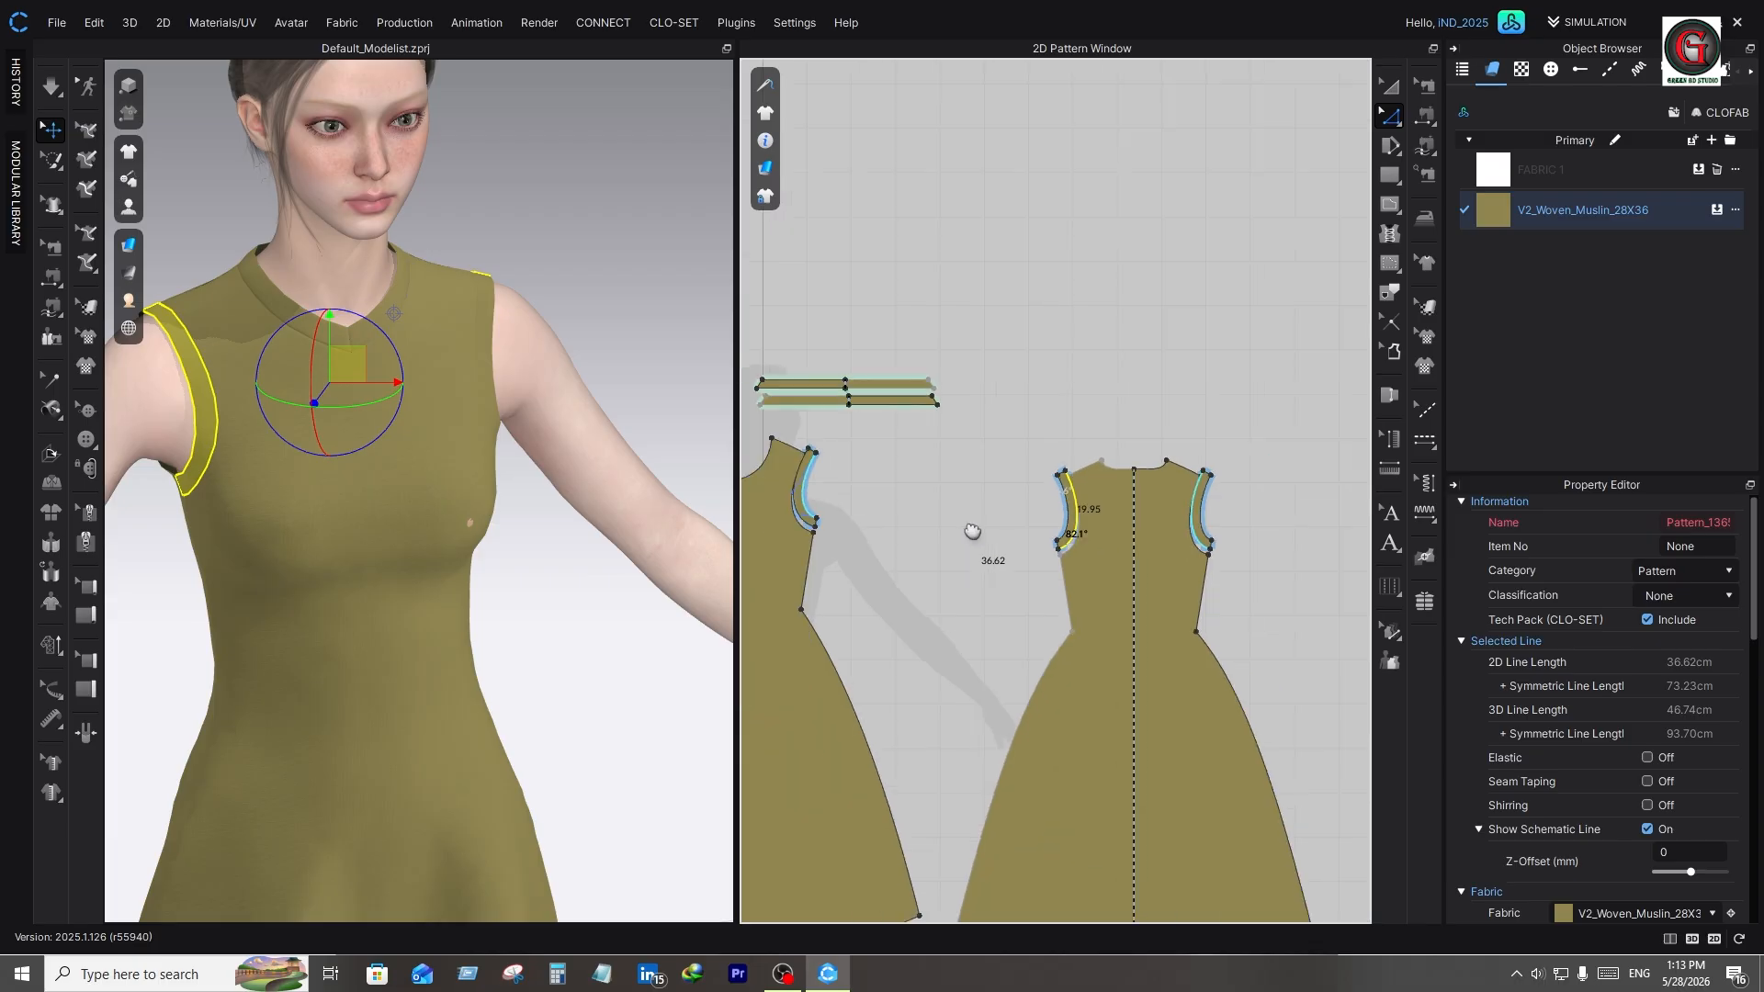
middle_drag(971, 532, 1144, 503)
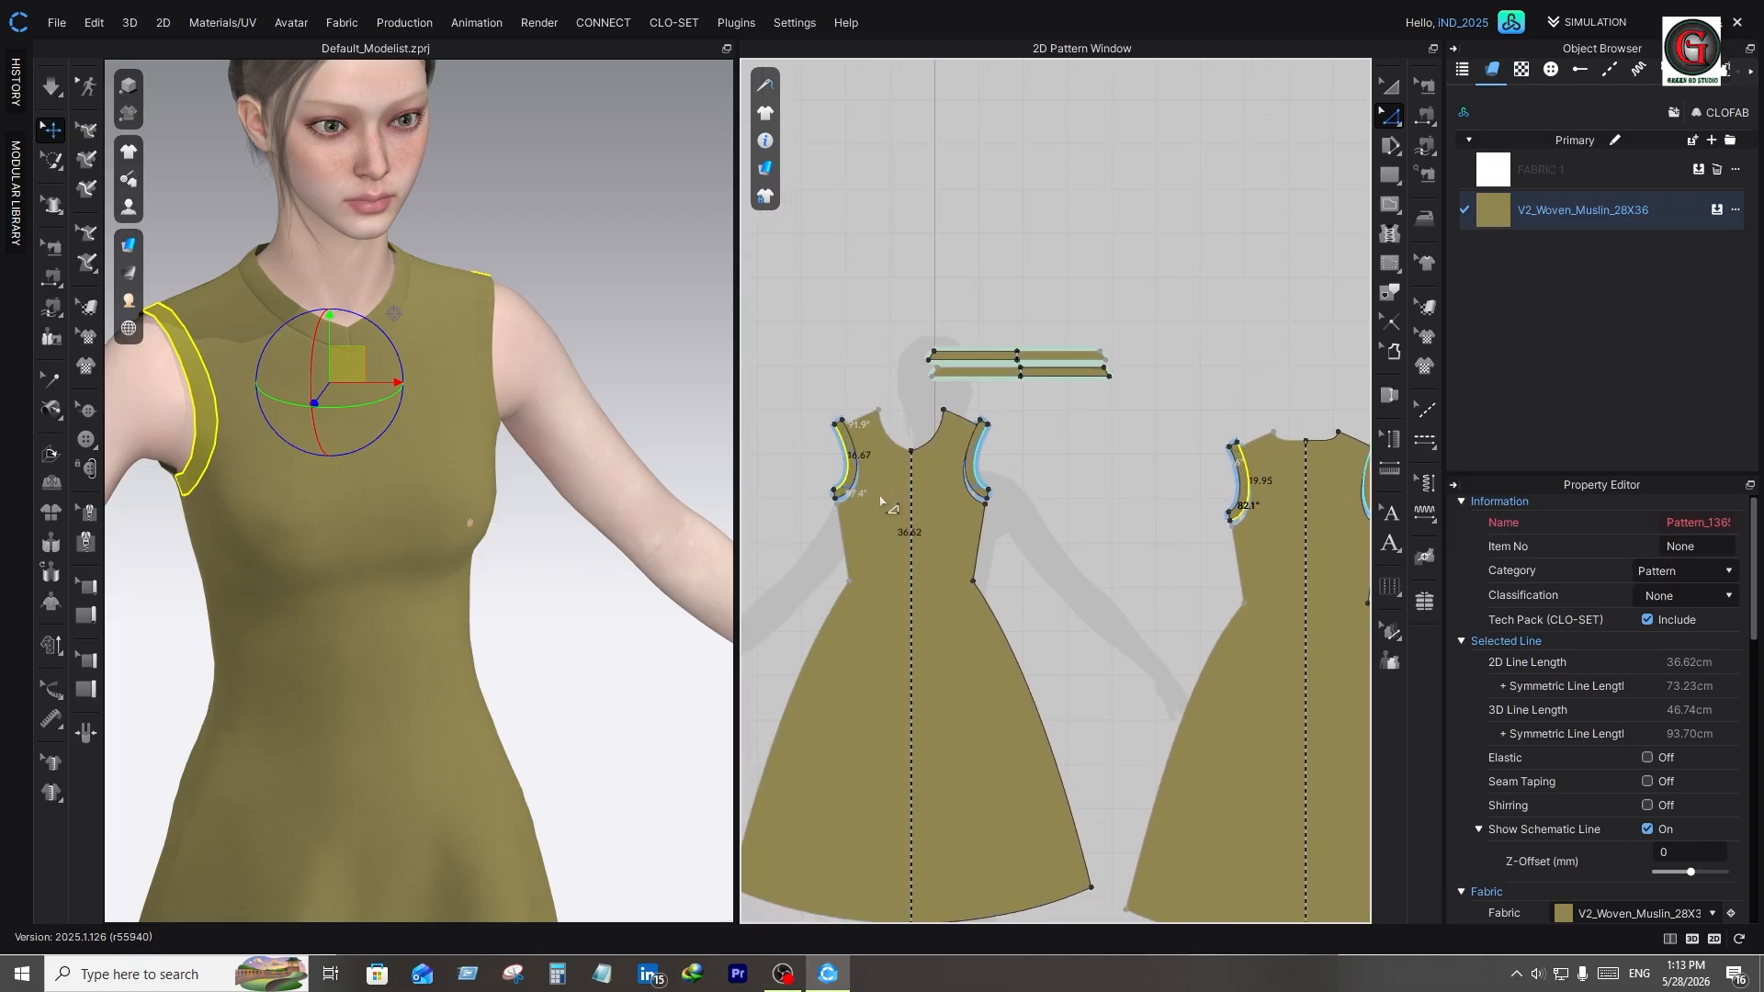
Clone all four front and back armhole bands as an under layer, placing the copies above the dress patterns
key(a)
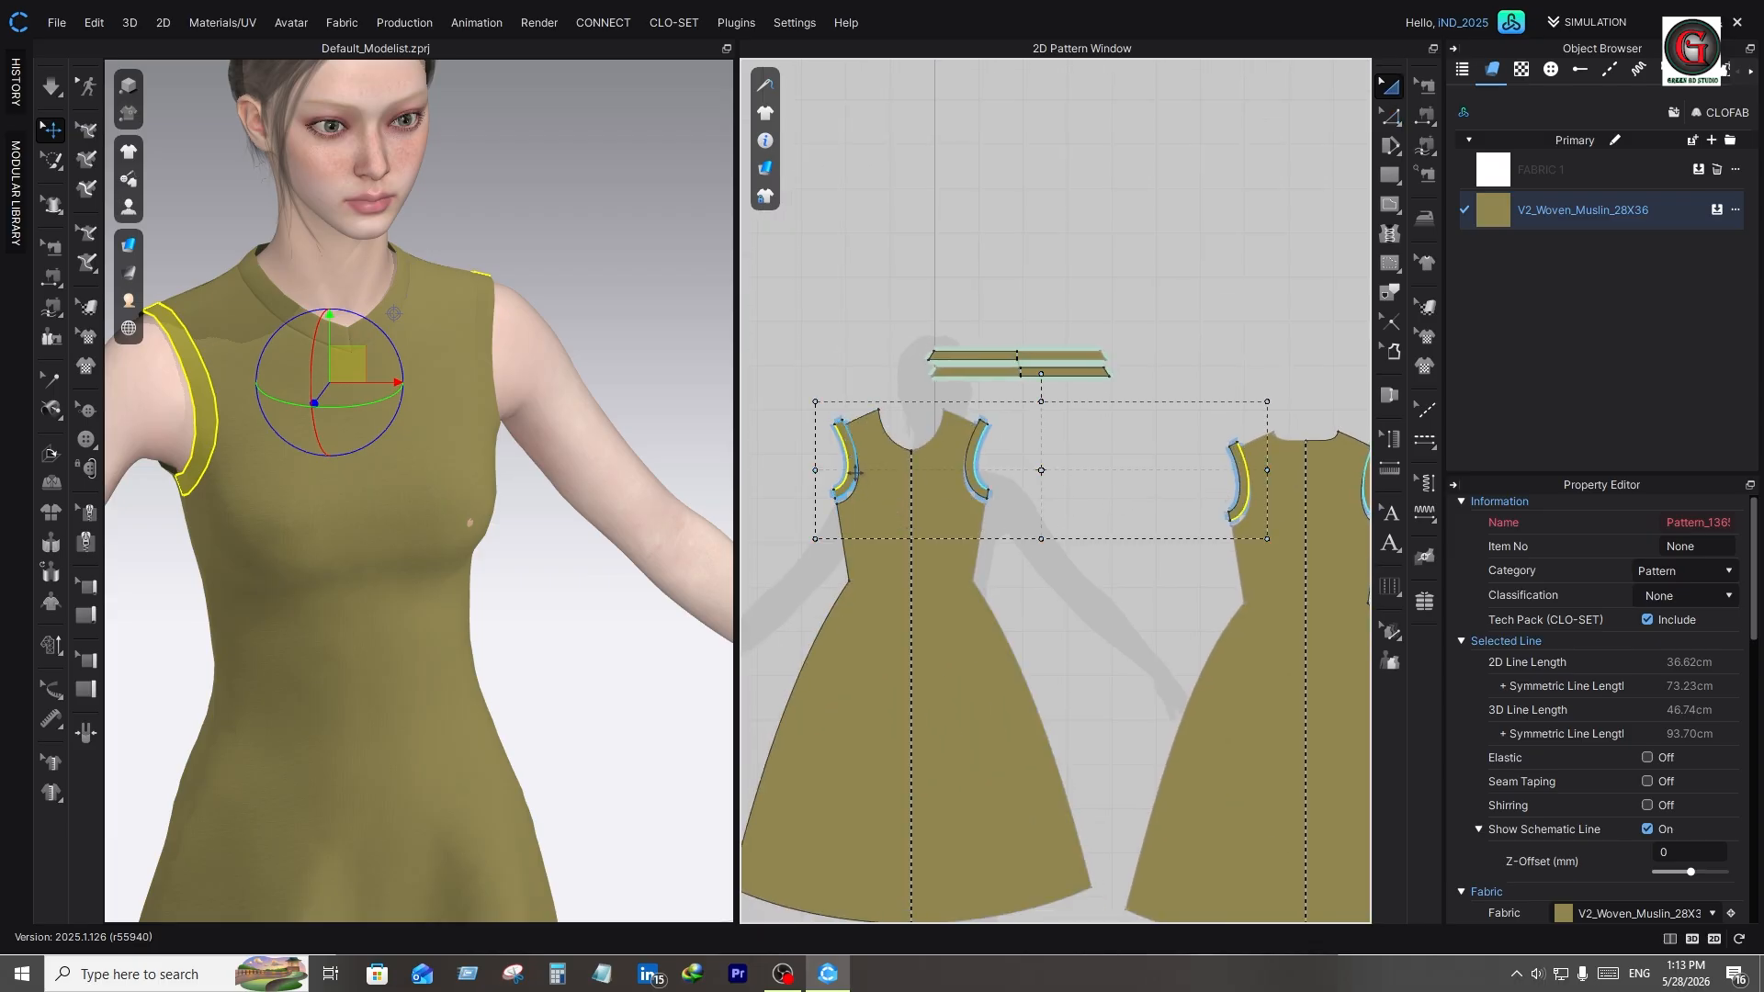
click(849, 474)
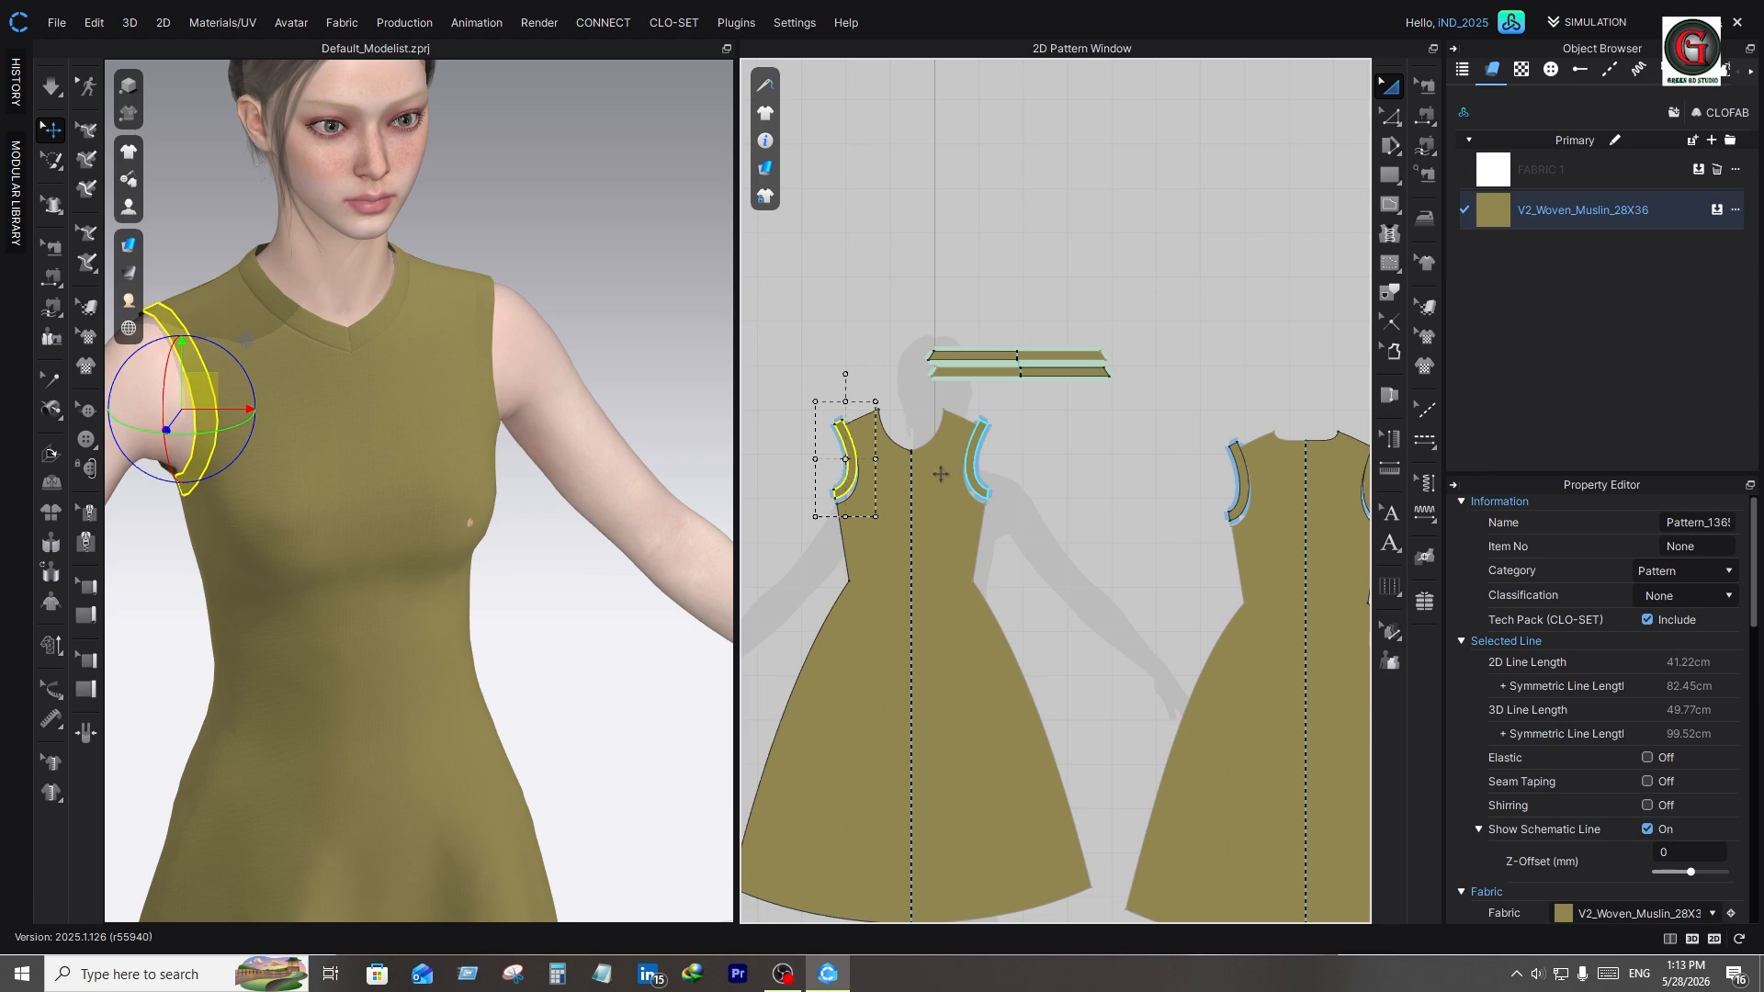
shift+click(970, 468)
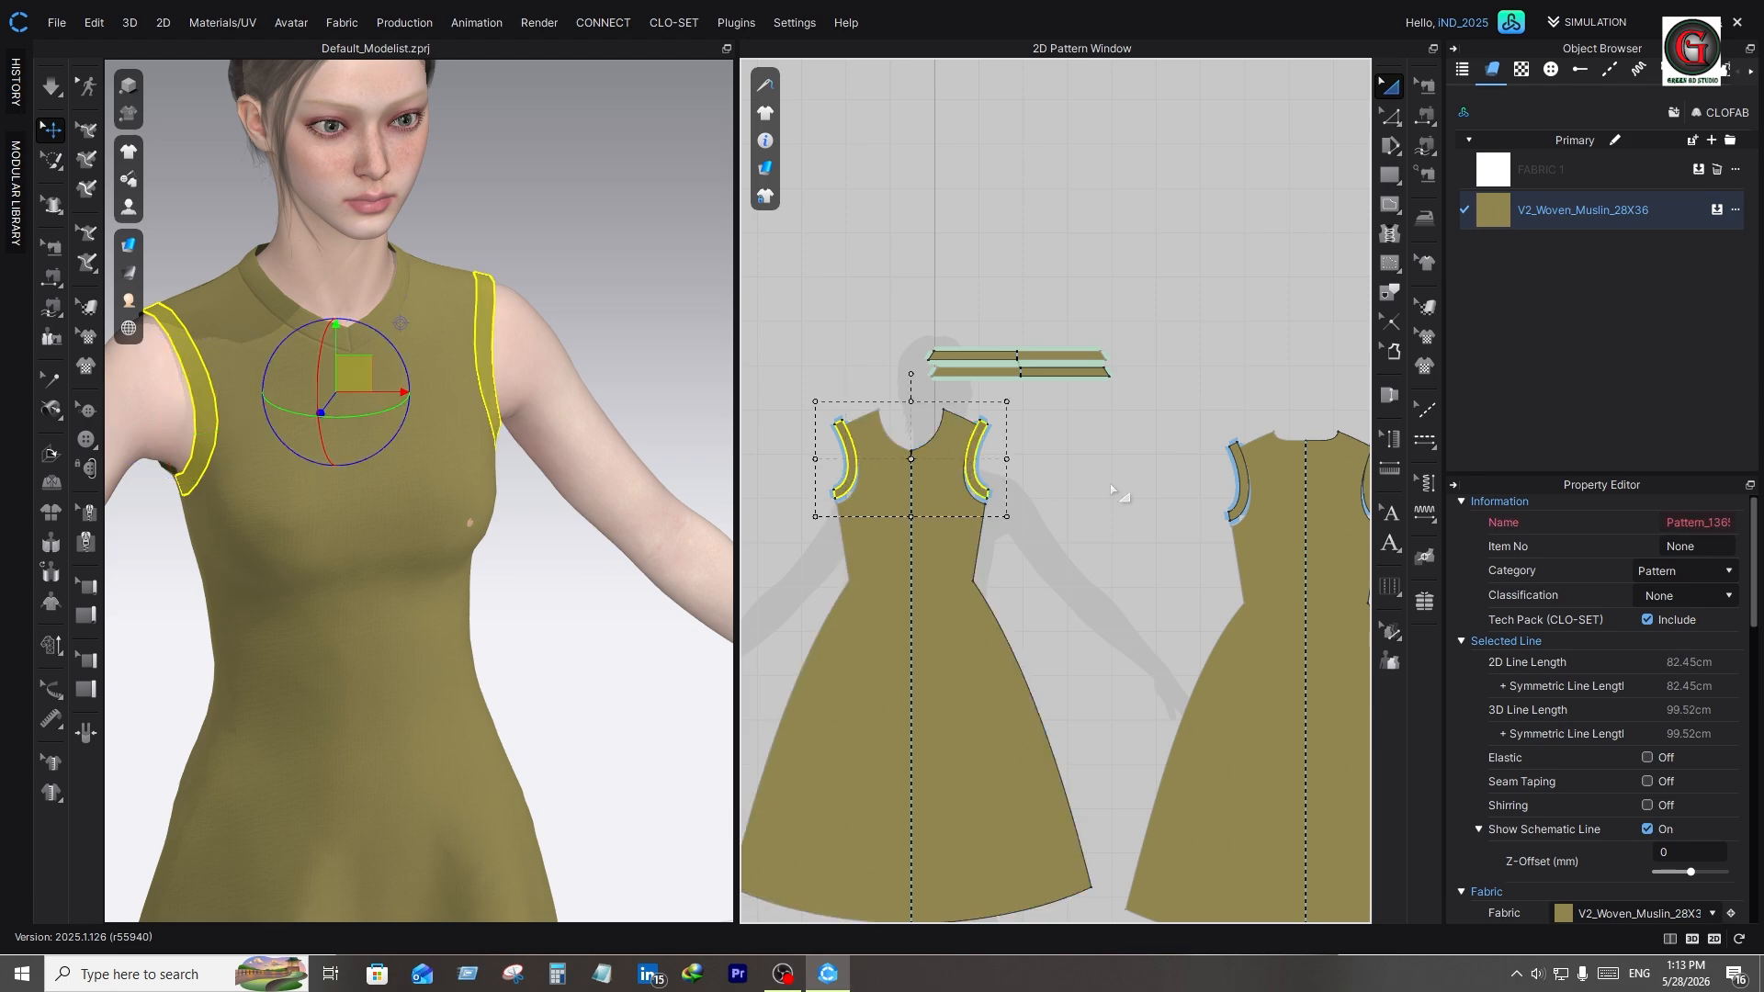
shift+click(1242, 488)
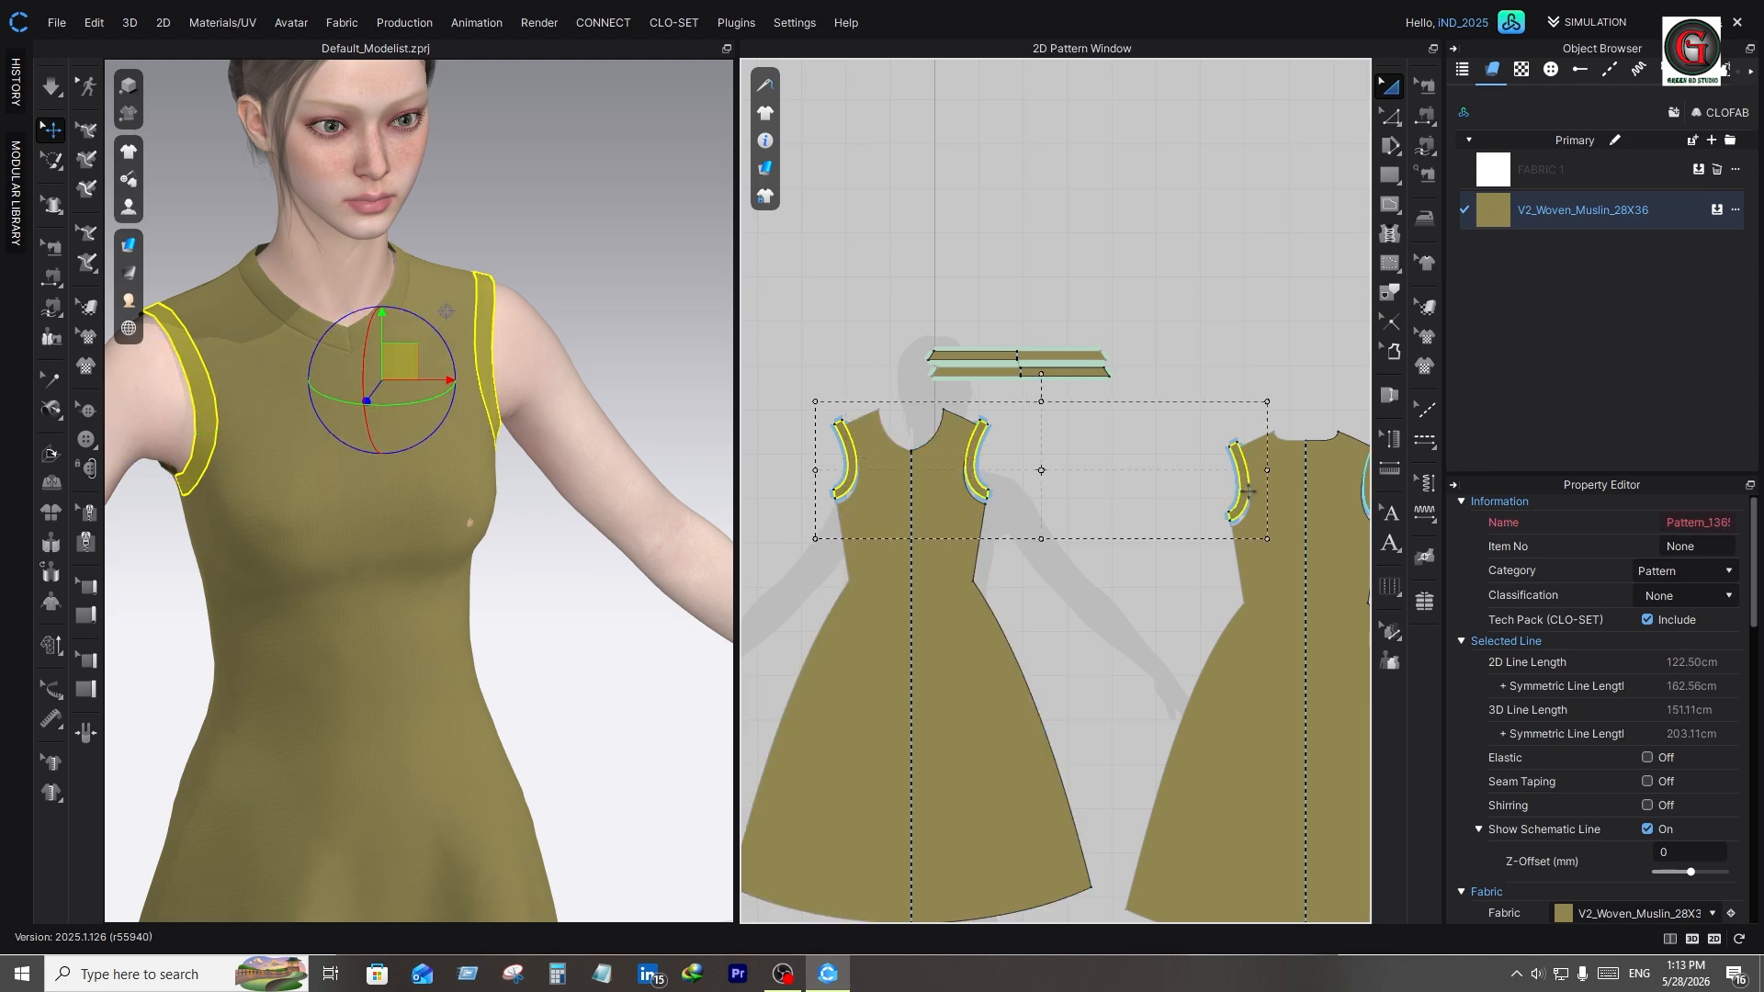
middle_drag(1247, 492, 1182, 496)
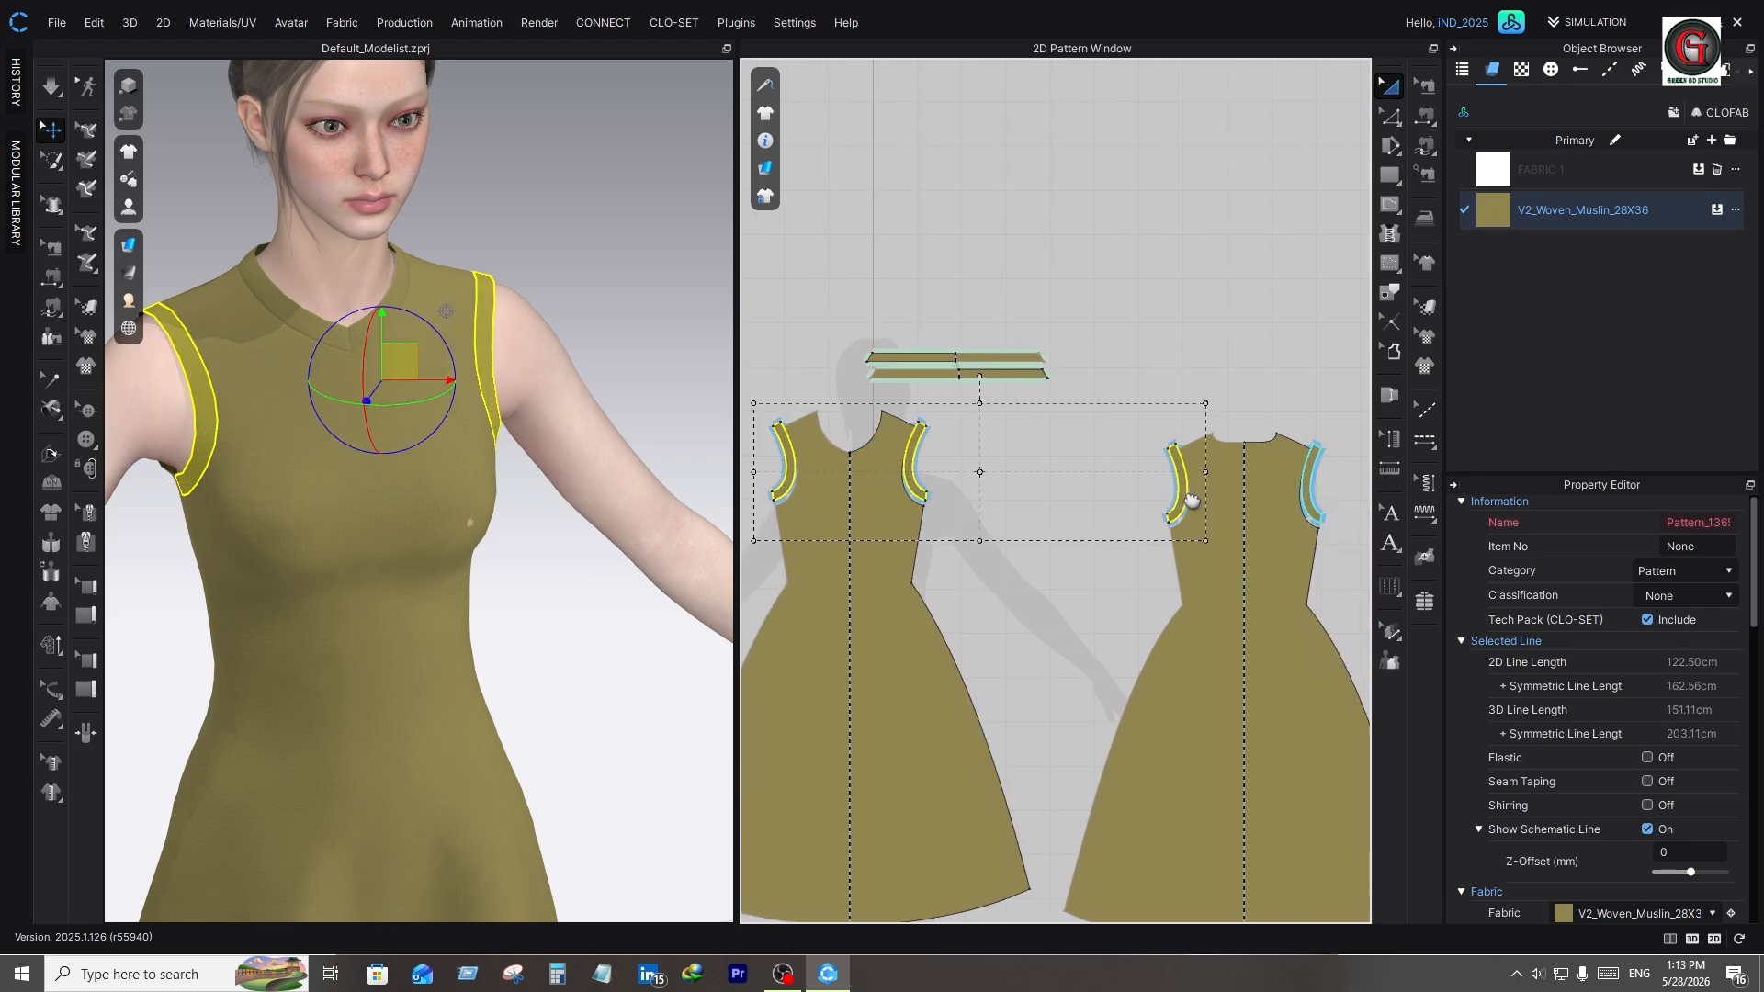
shift+click(1305, 494)
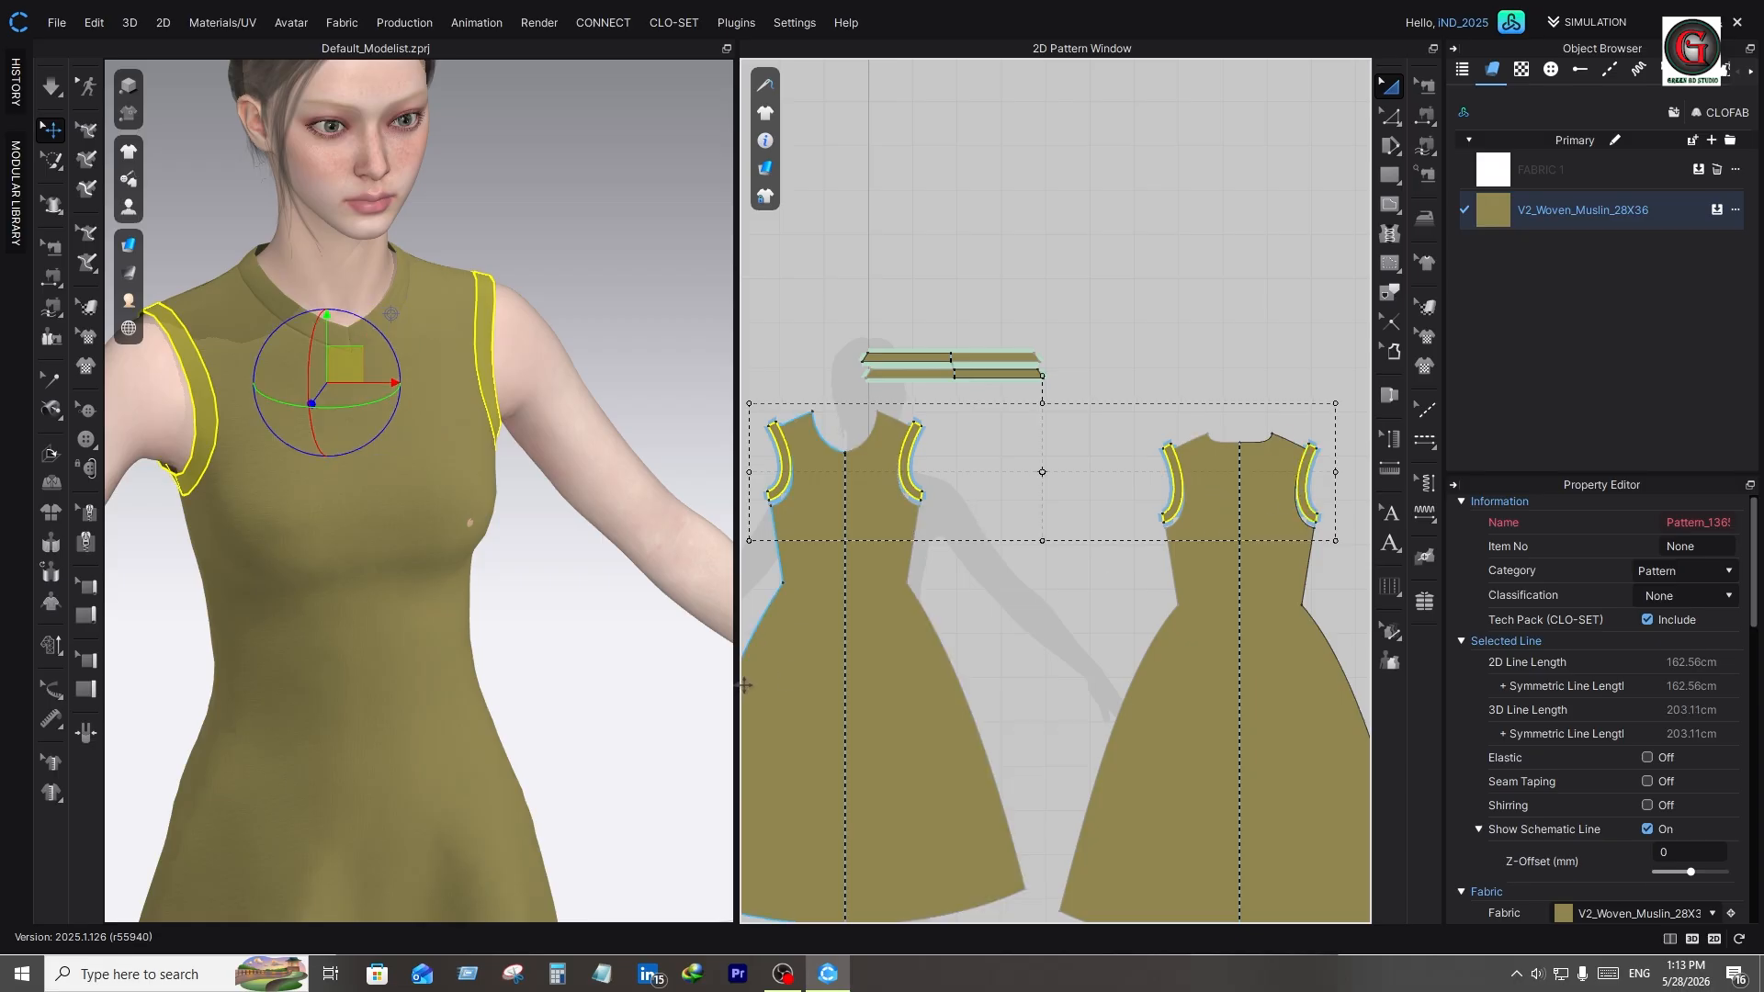
right_click(898, 472)
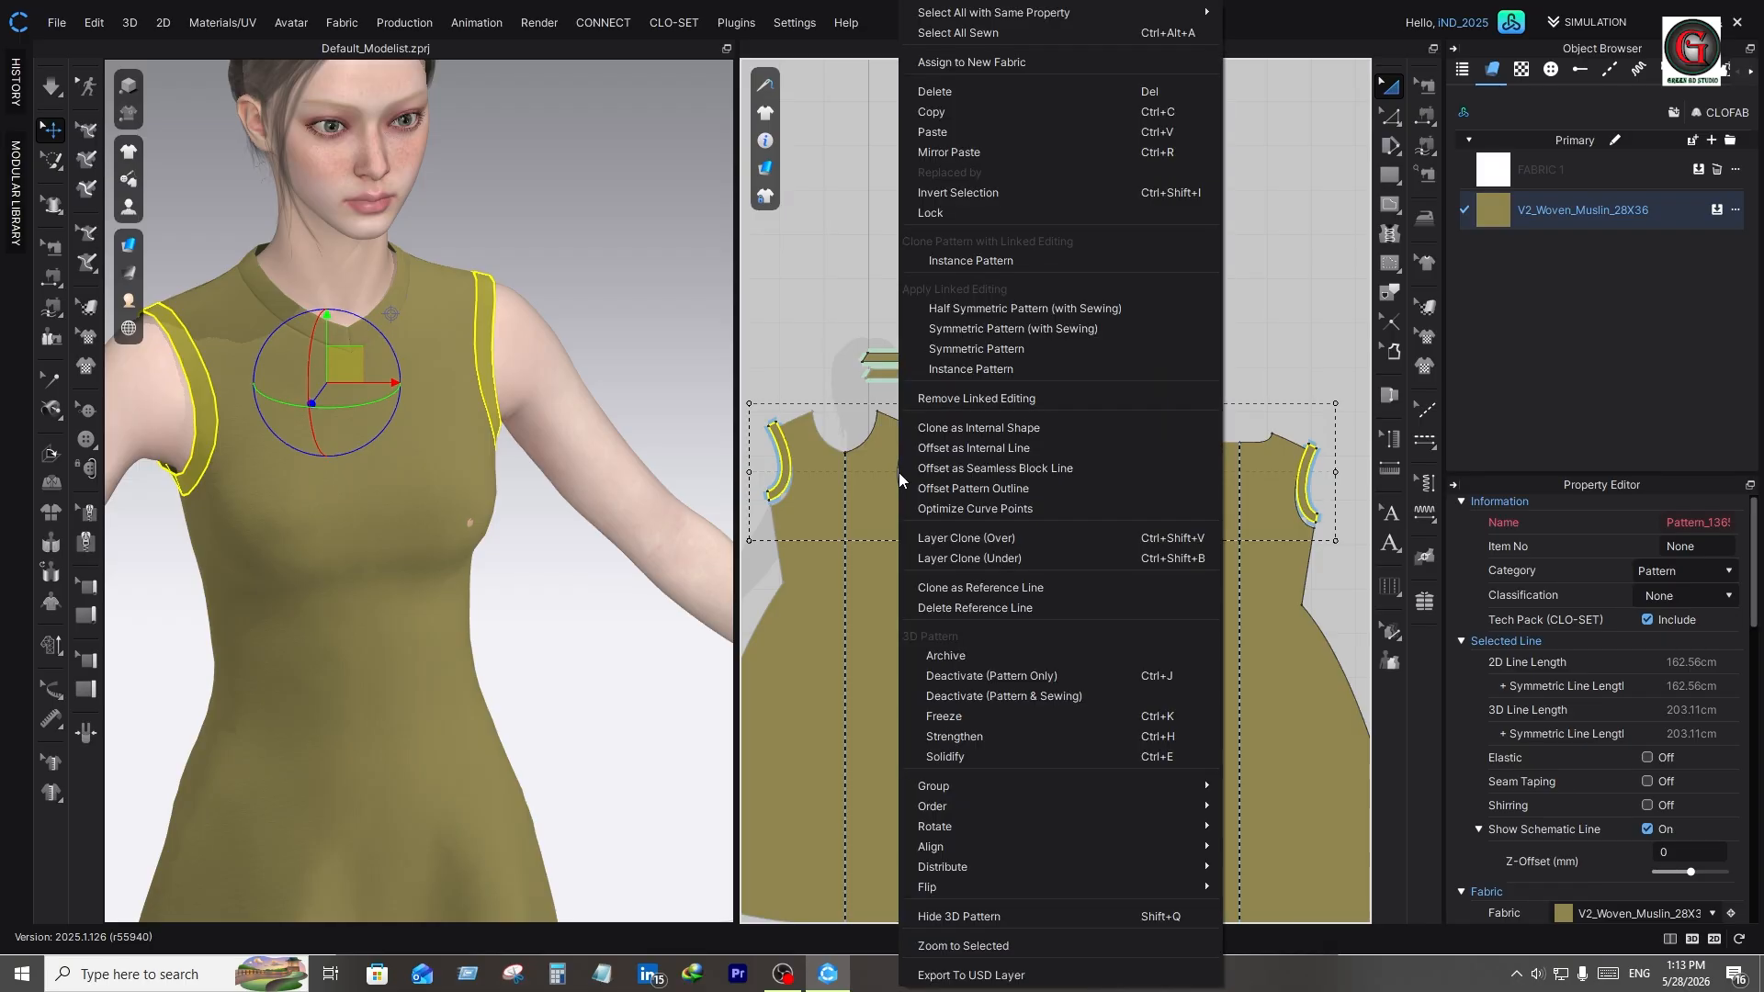
click(950, 559)
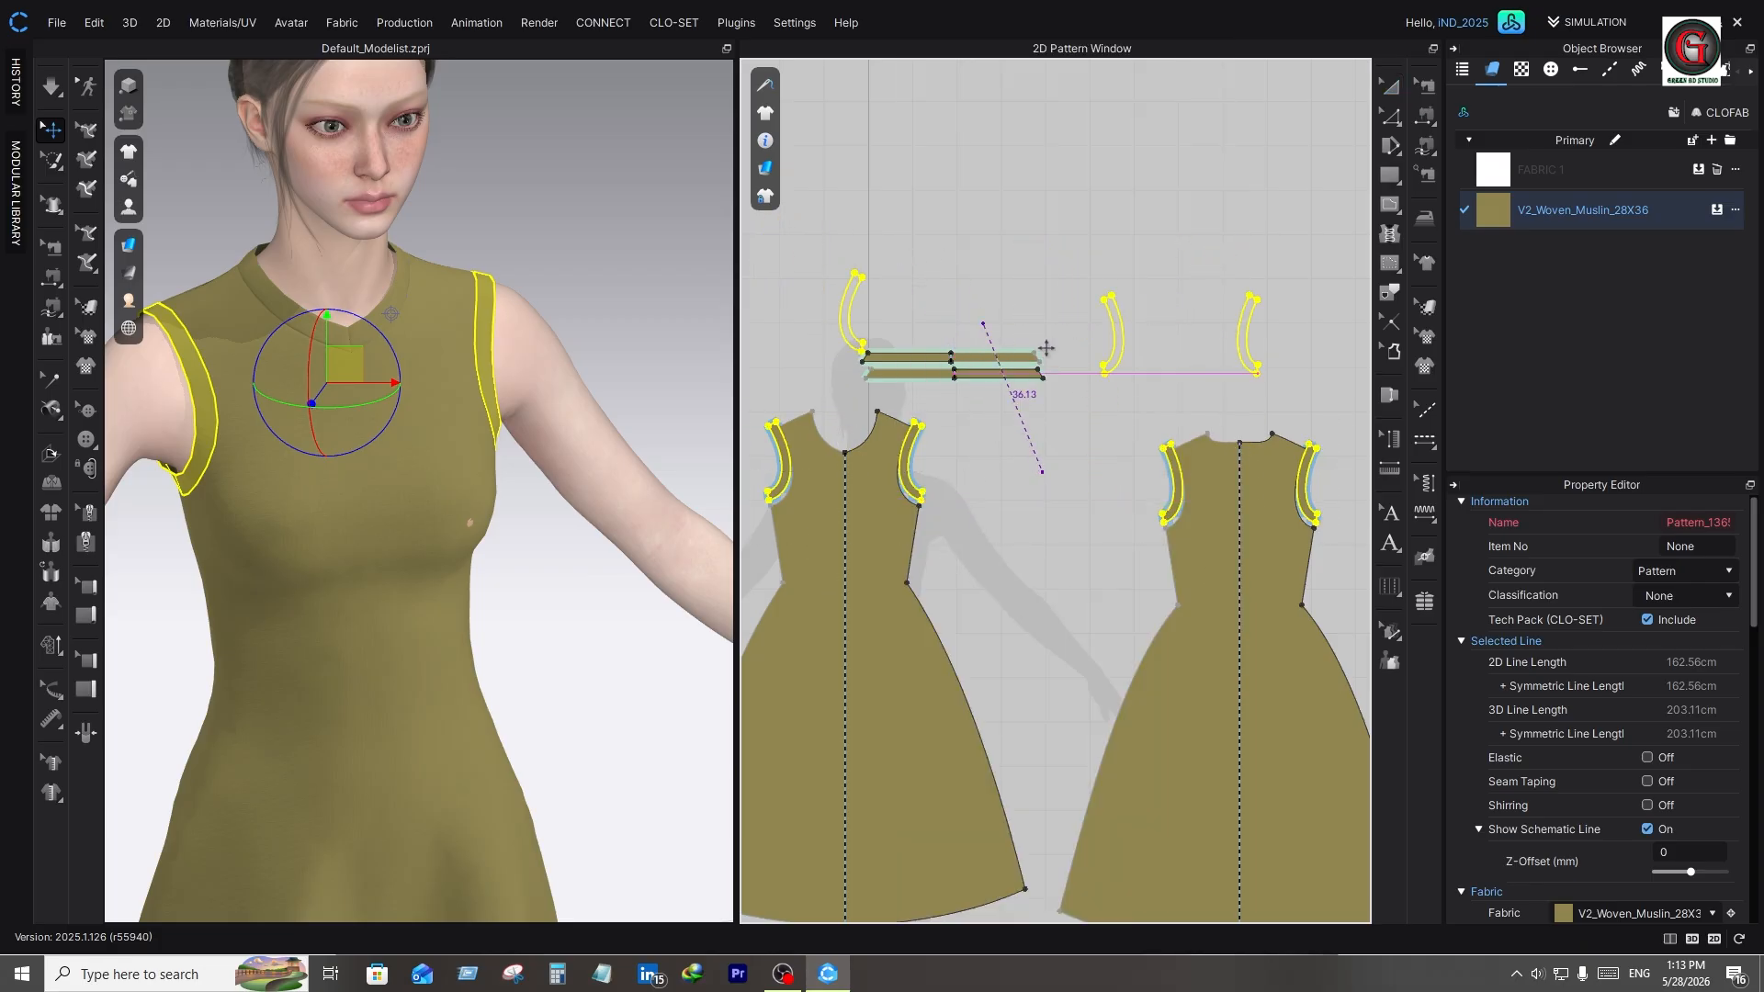
scroll(1102, 375, down, 2)
scroll(1101, 373, down, 2)
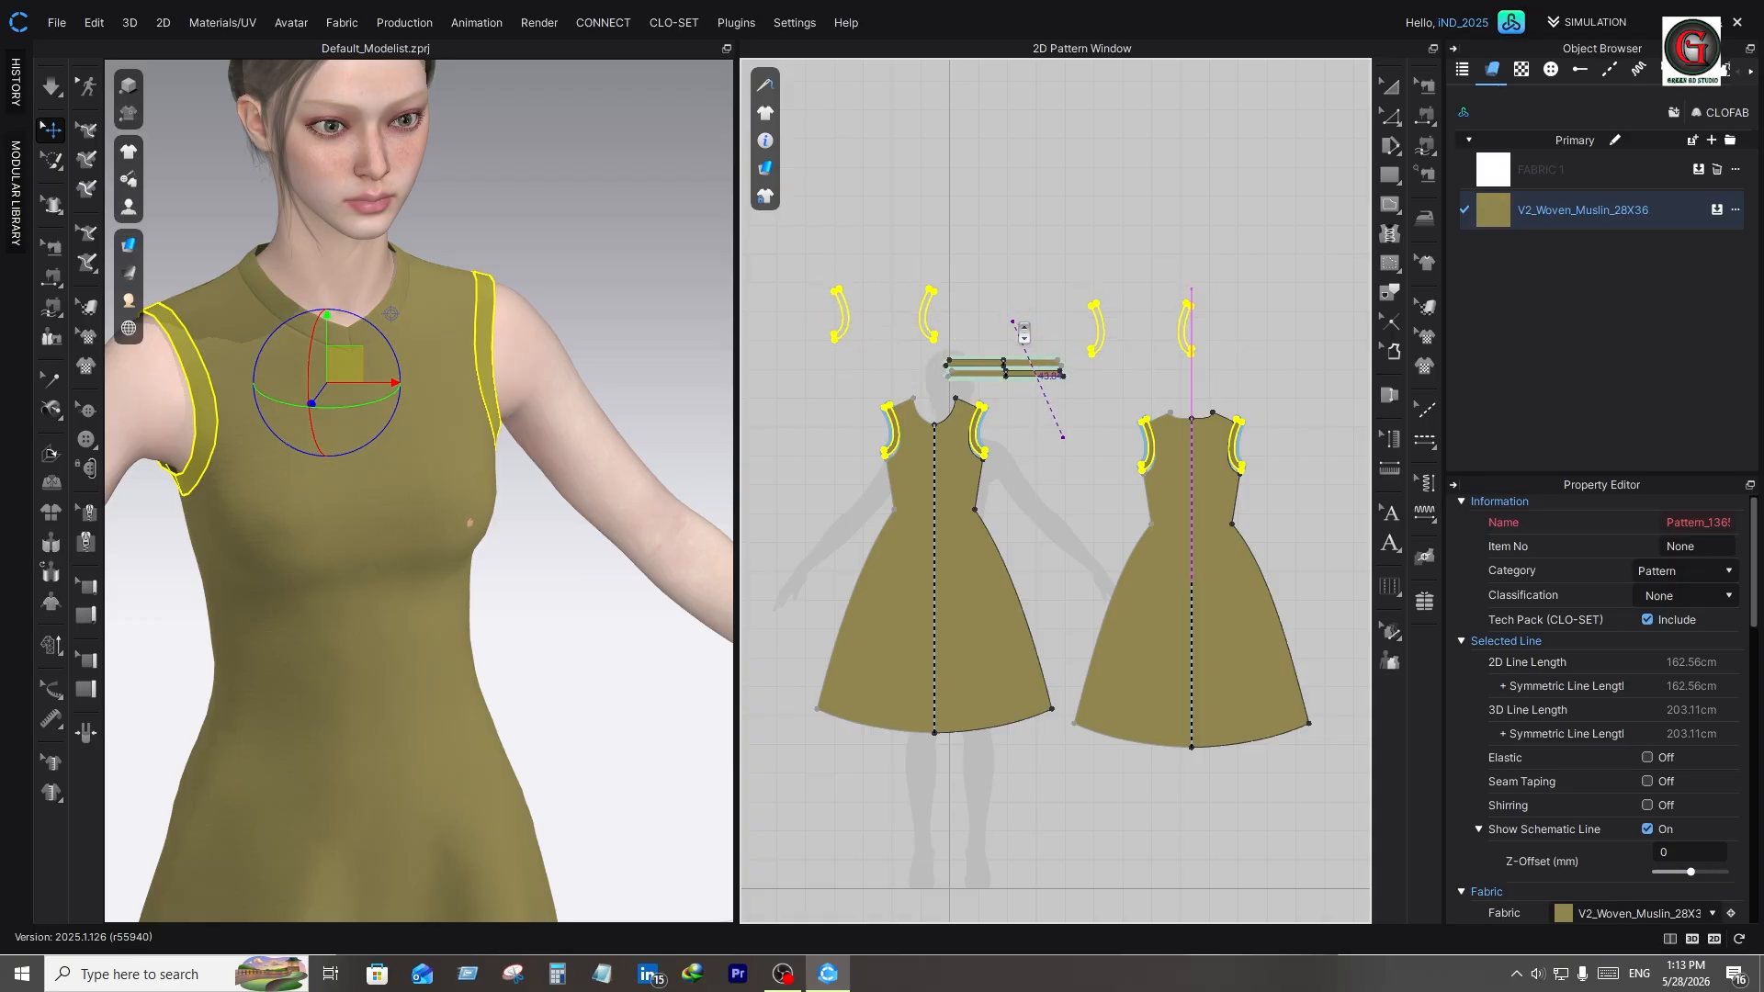
click(1039, 338)
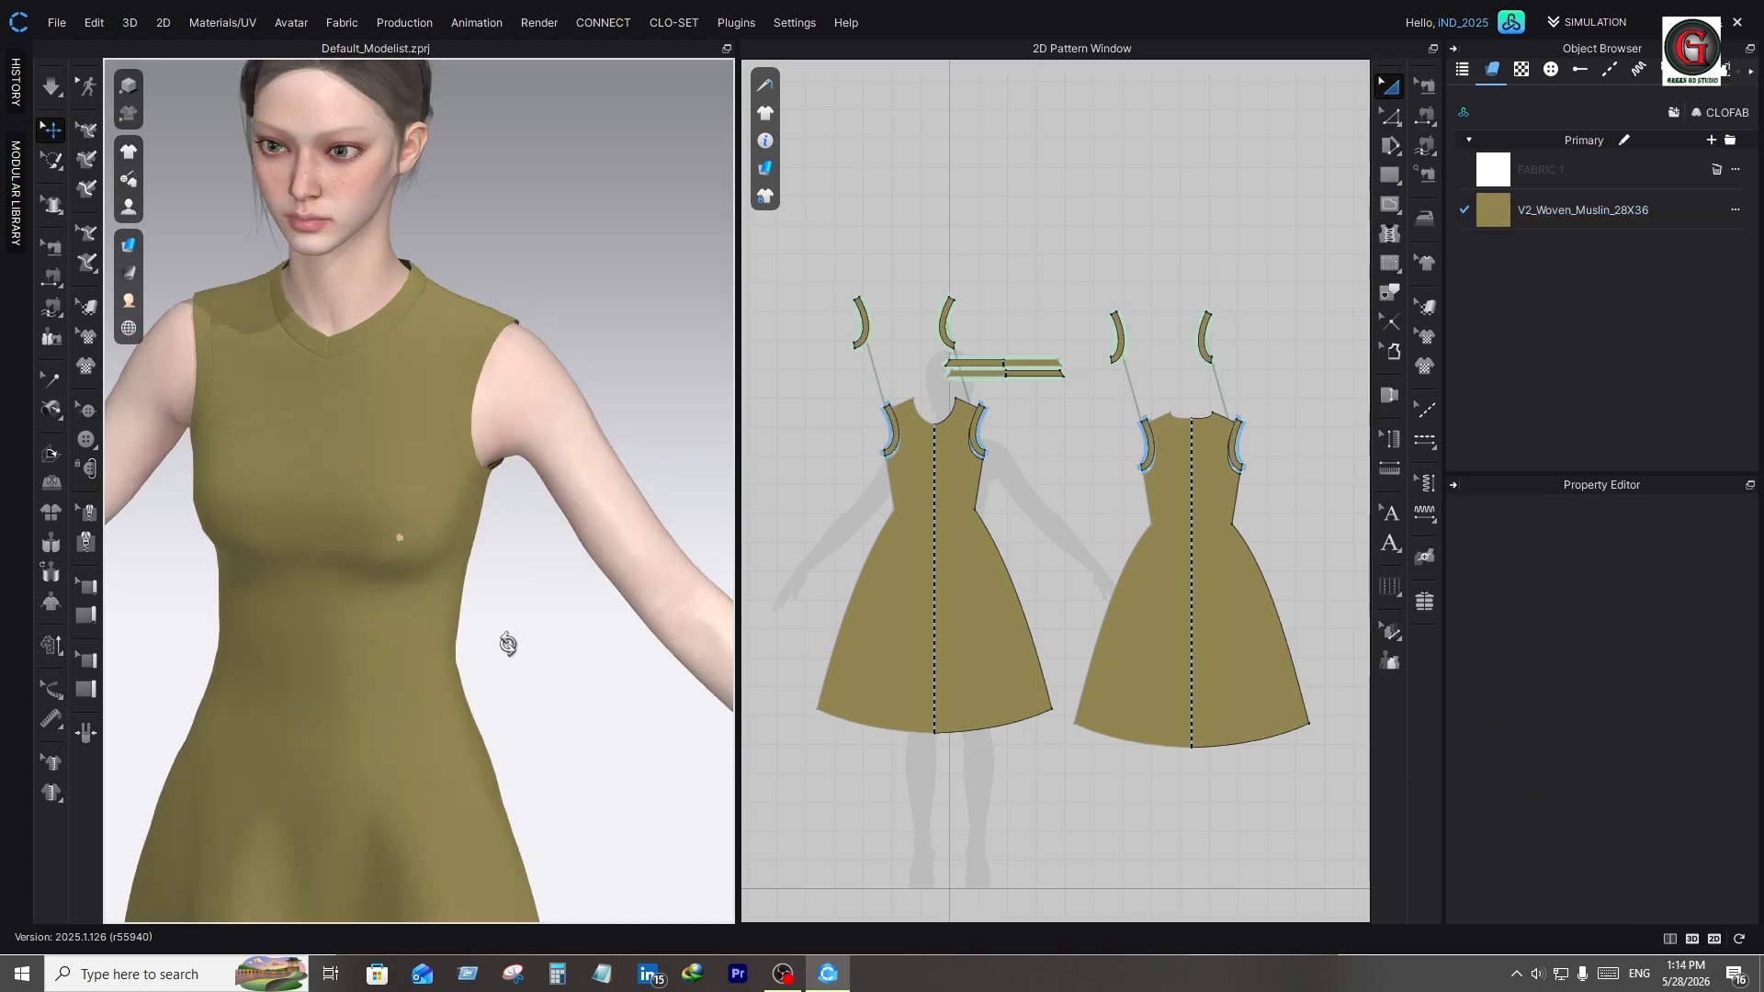
Simulate the dress to settle the doubled armhole bands on the avatar
right_drag(509, 643, 516, 639)
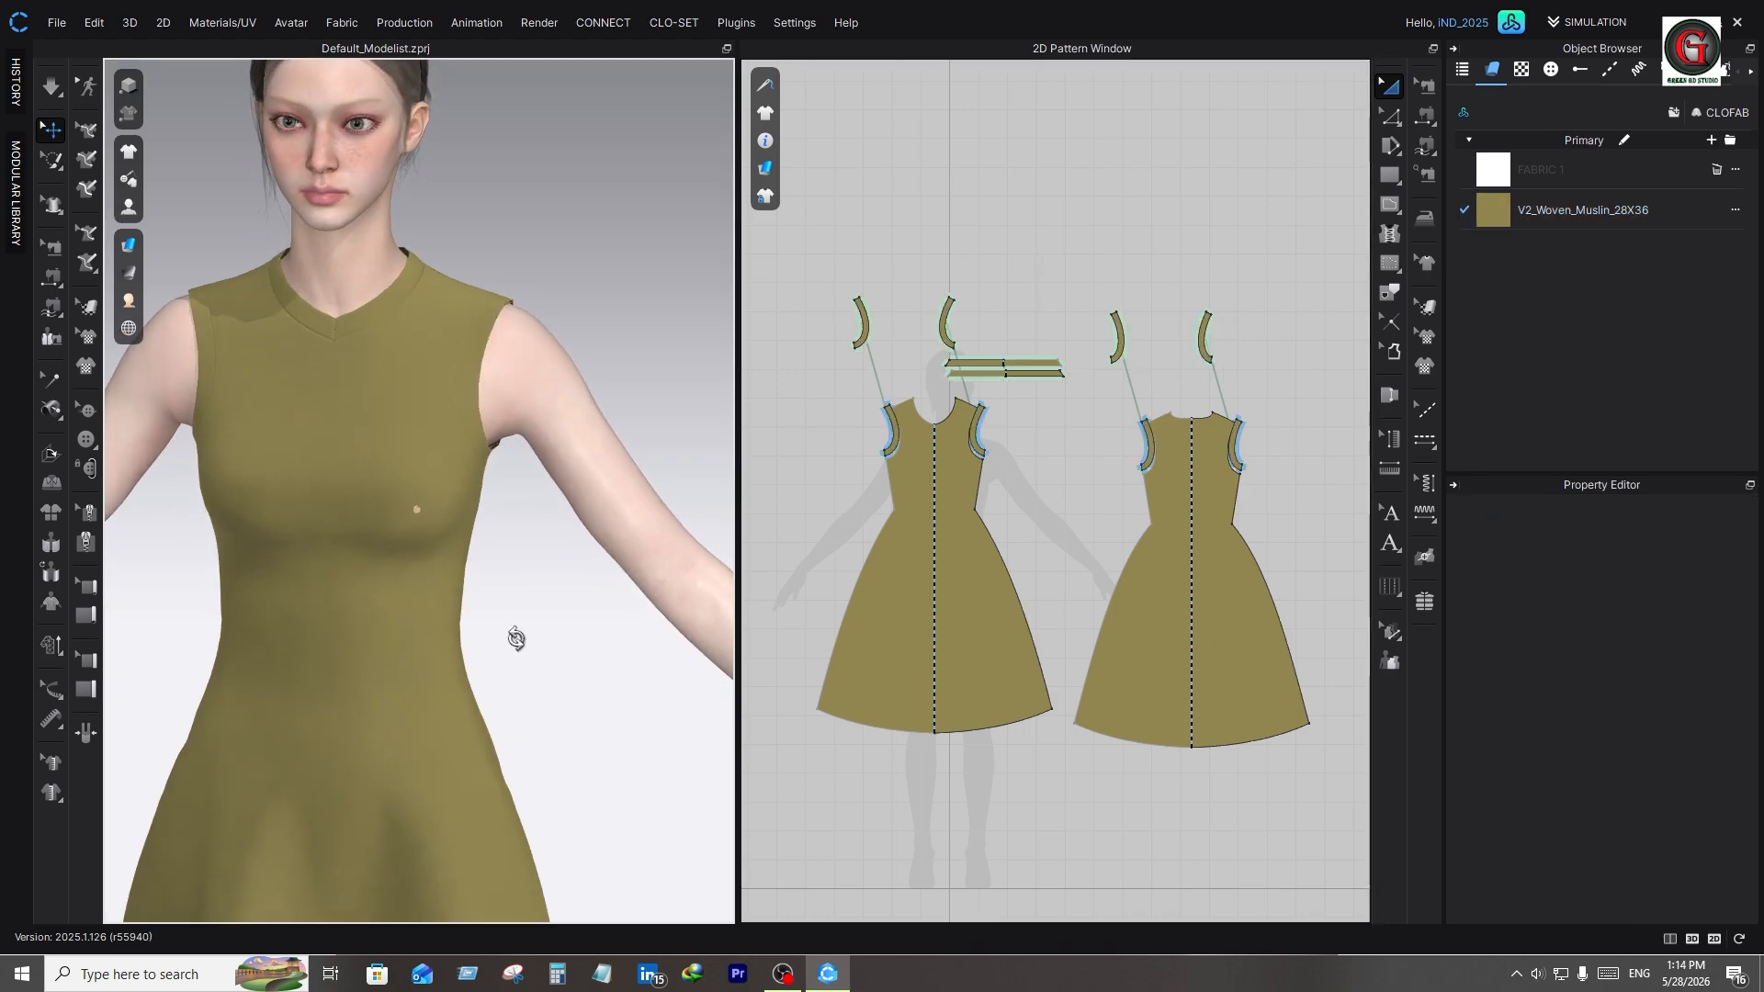
click(51, 87)
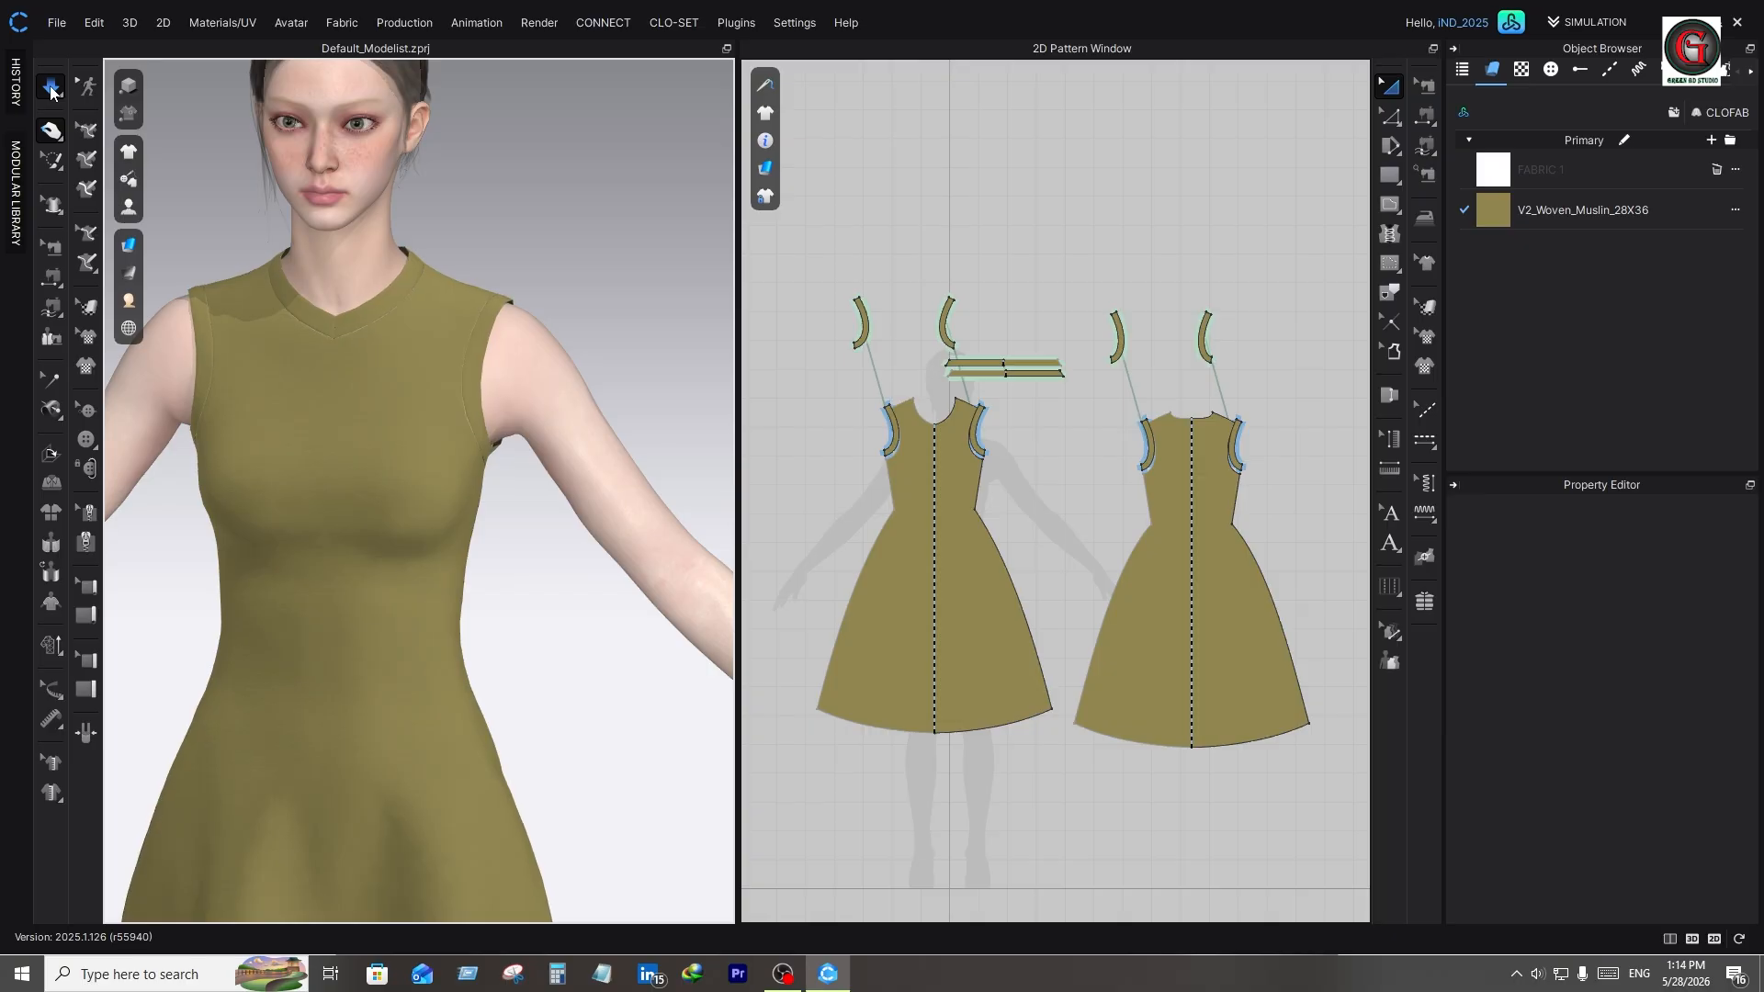
right_drag(500, 531, 133, 525)
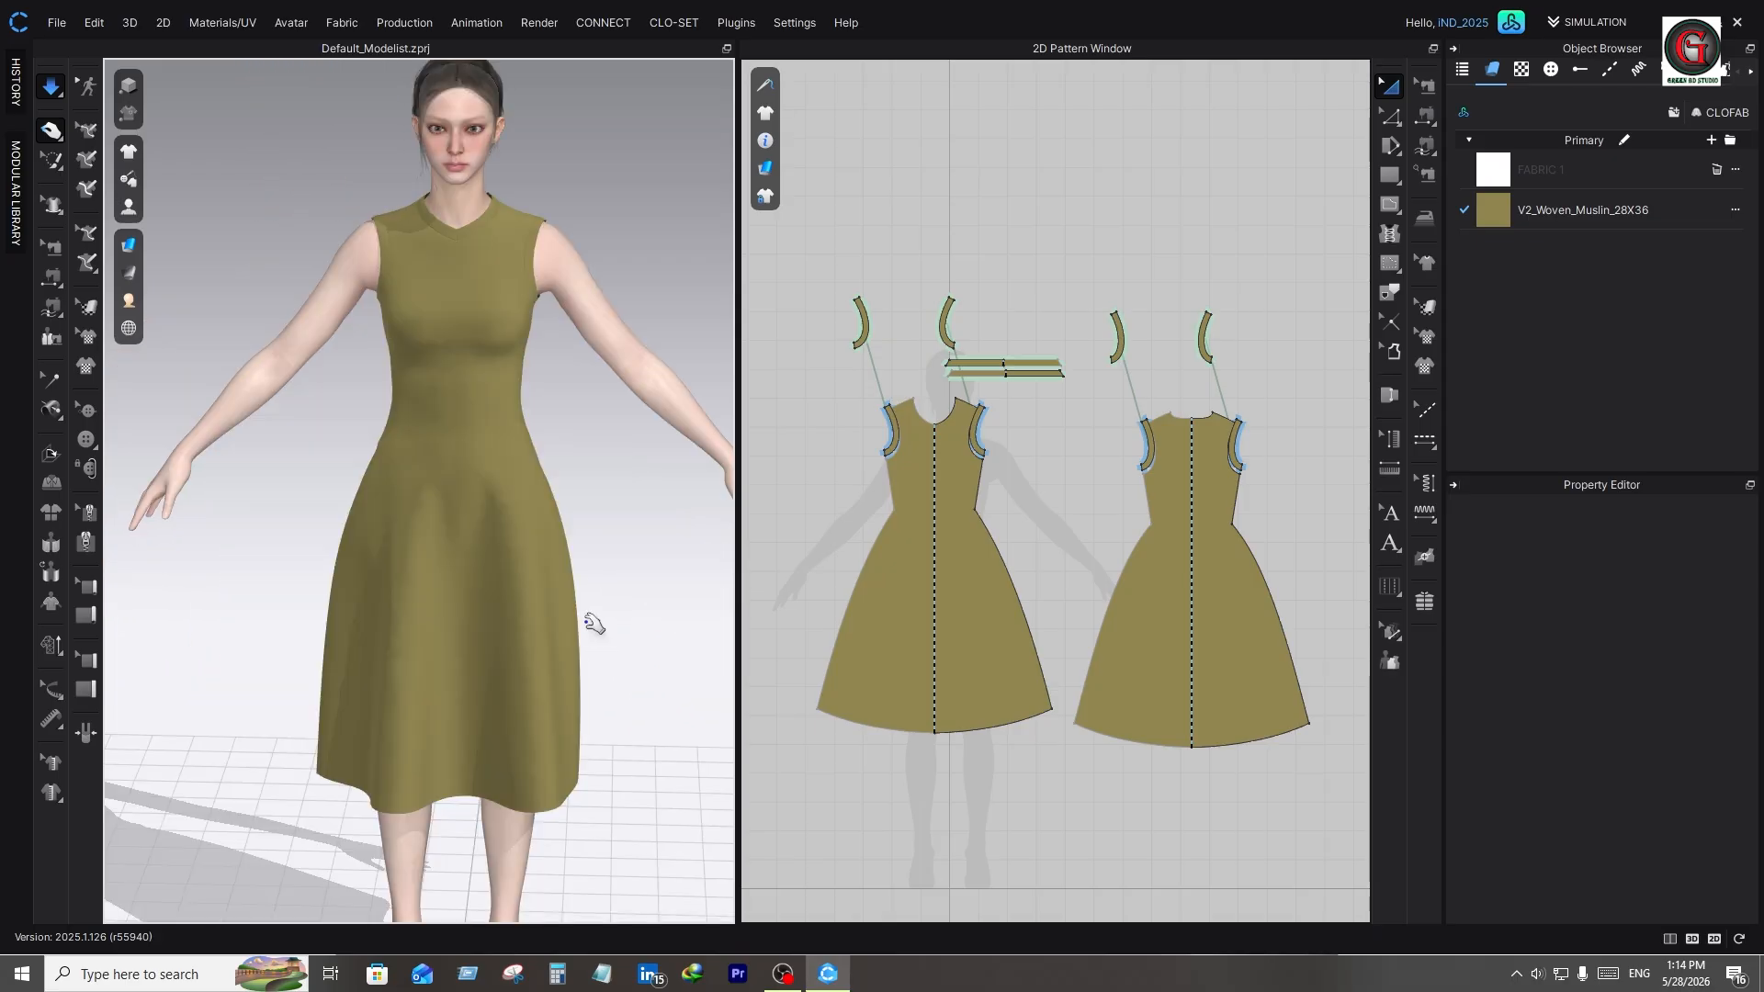
scroll(591, 621, down, 2)
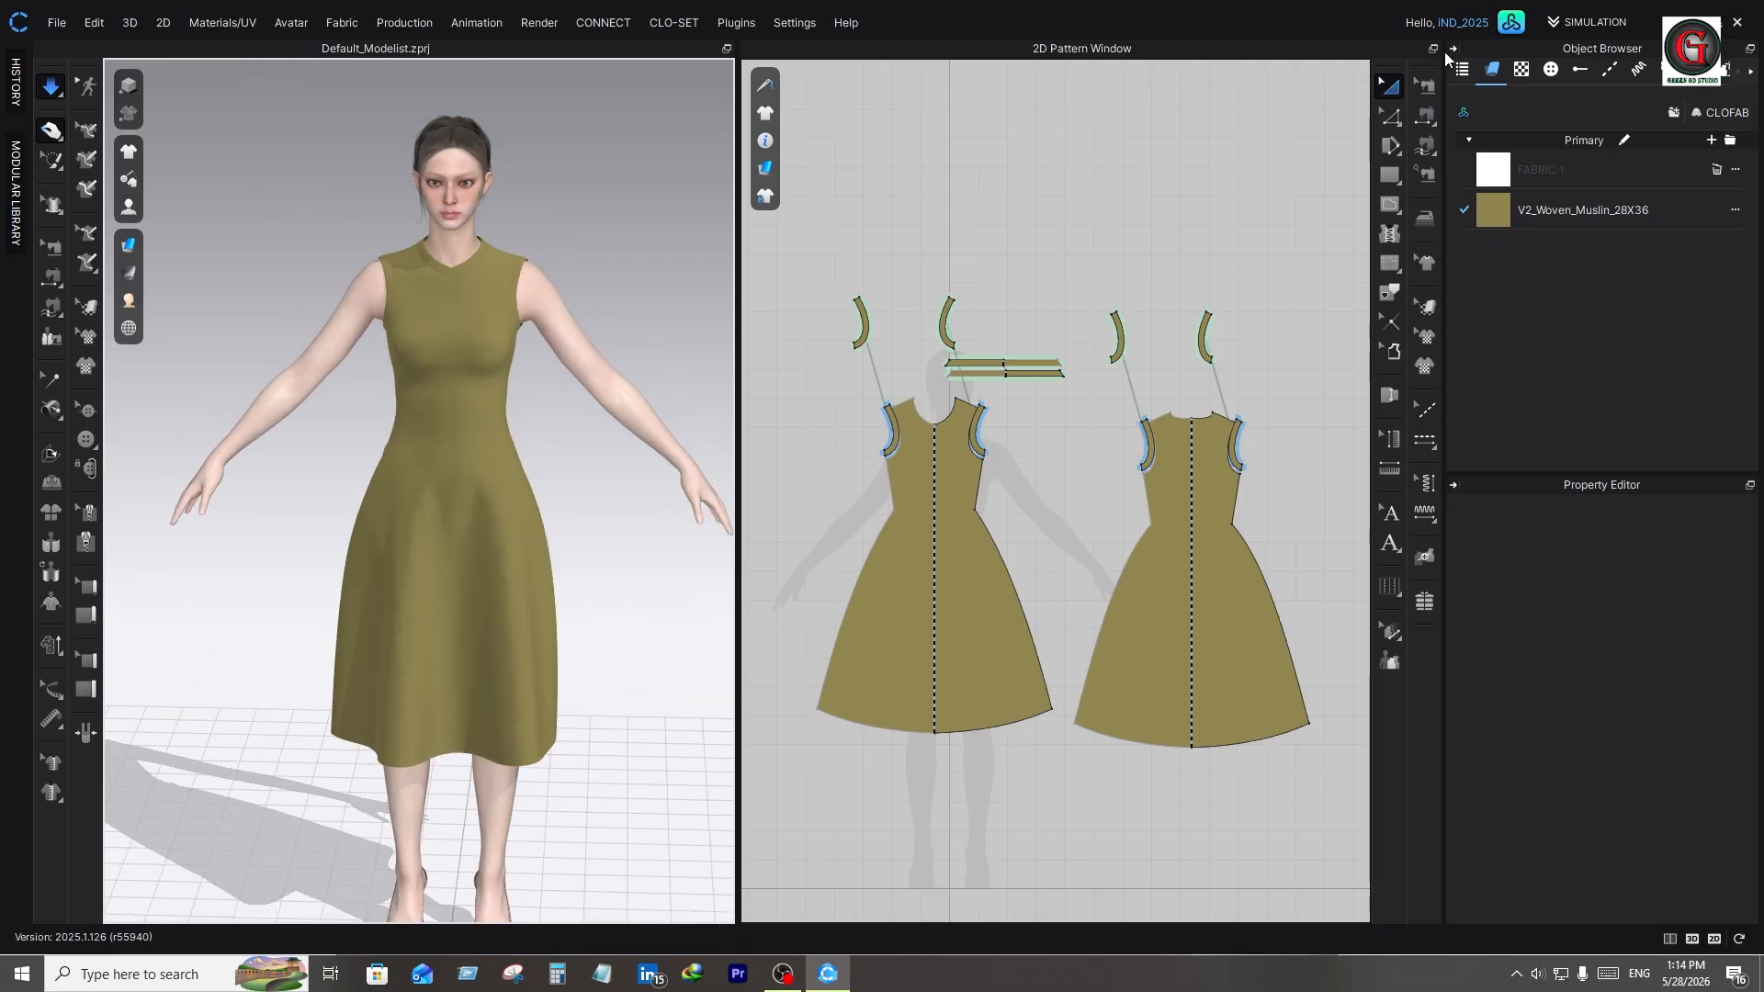
click(1511, 26)
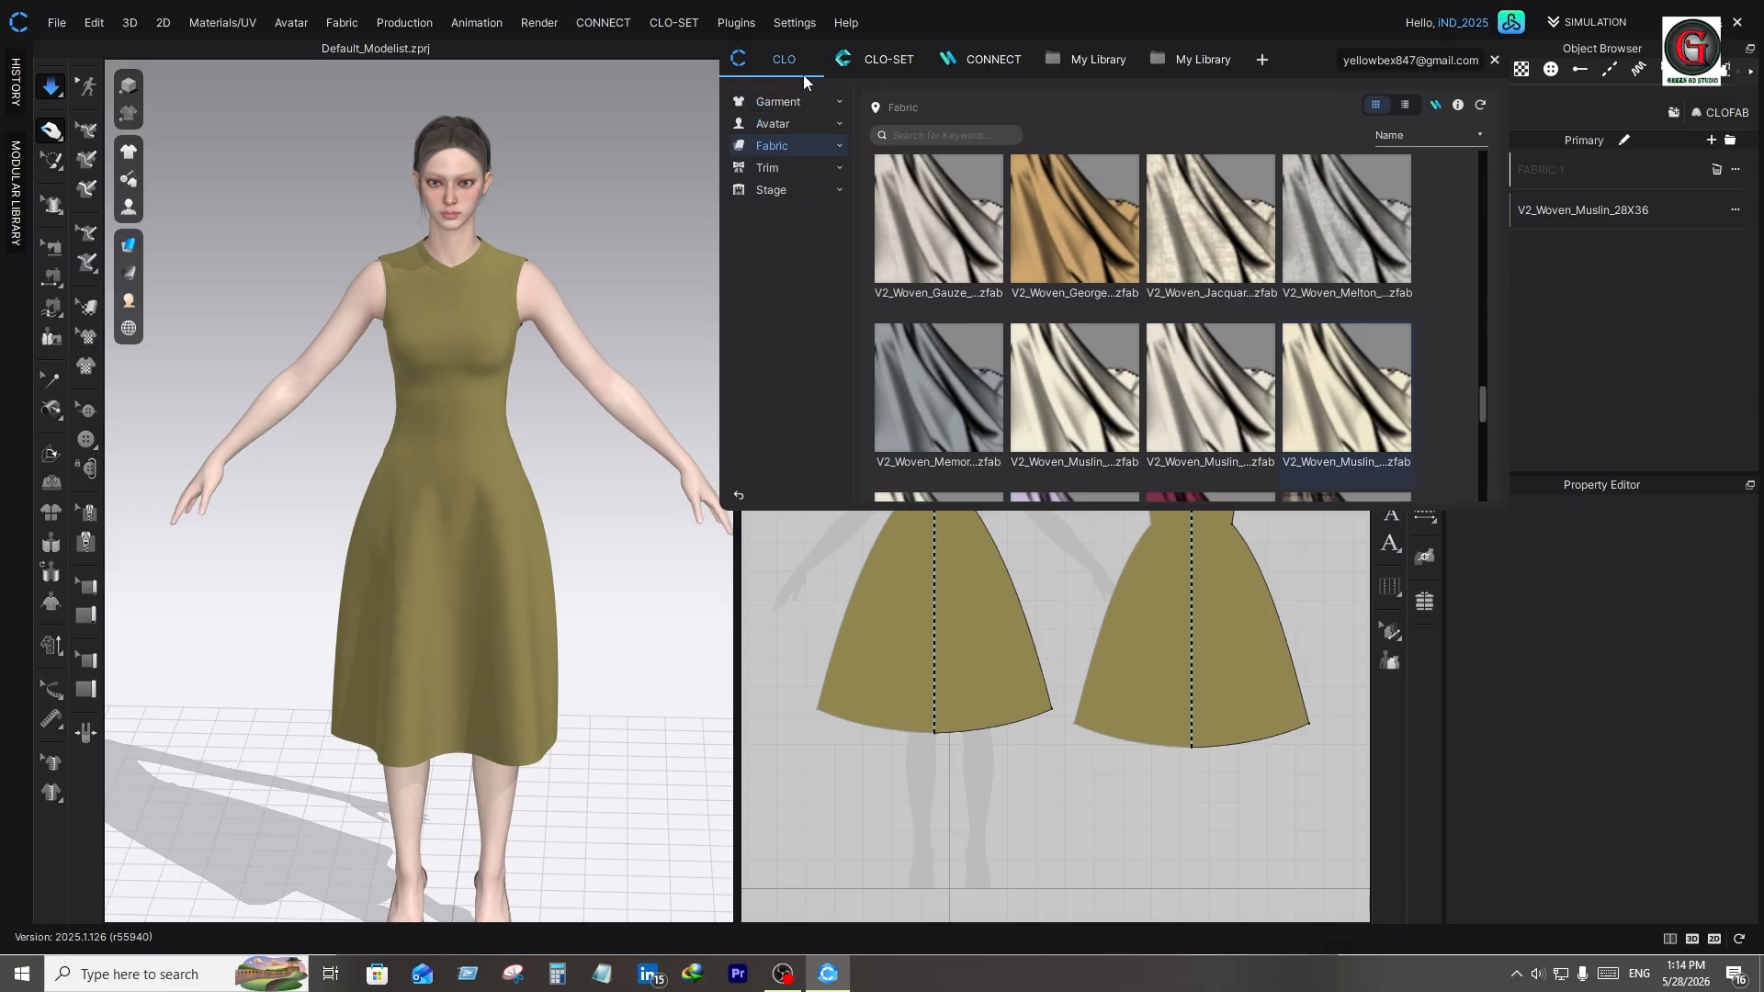
click(995, 65)
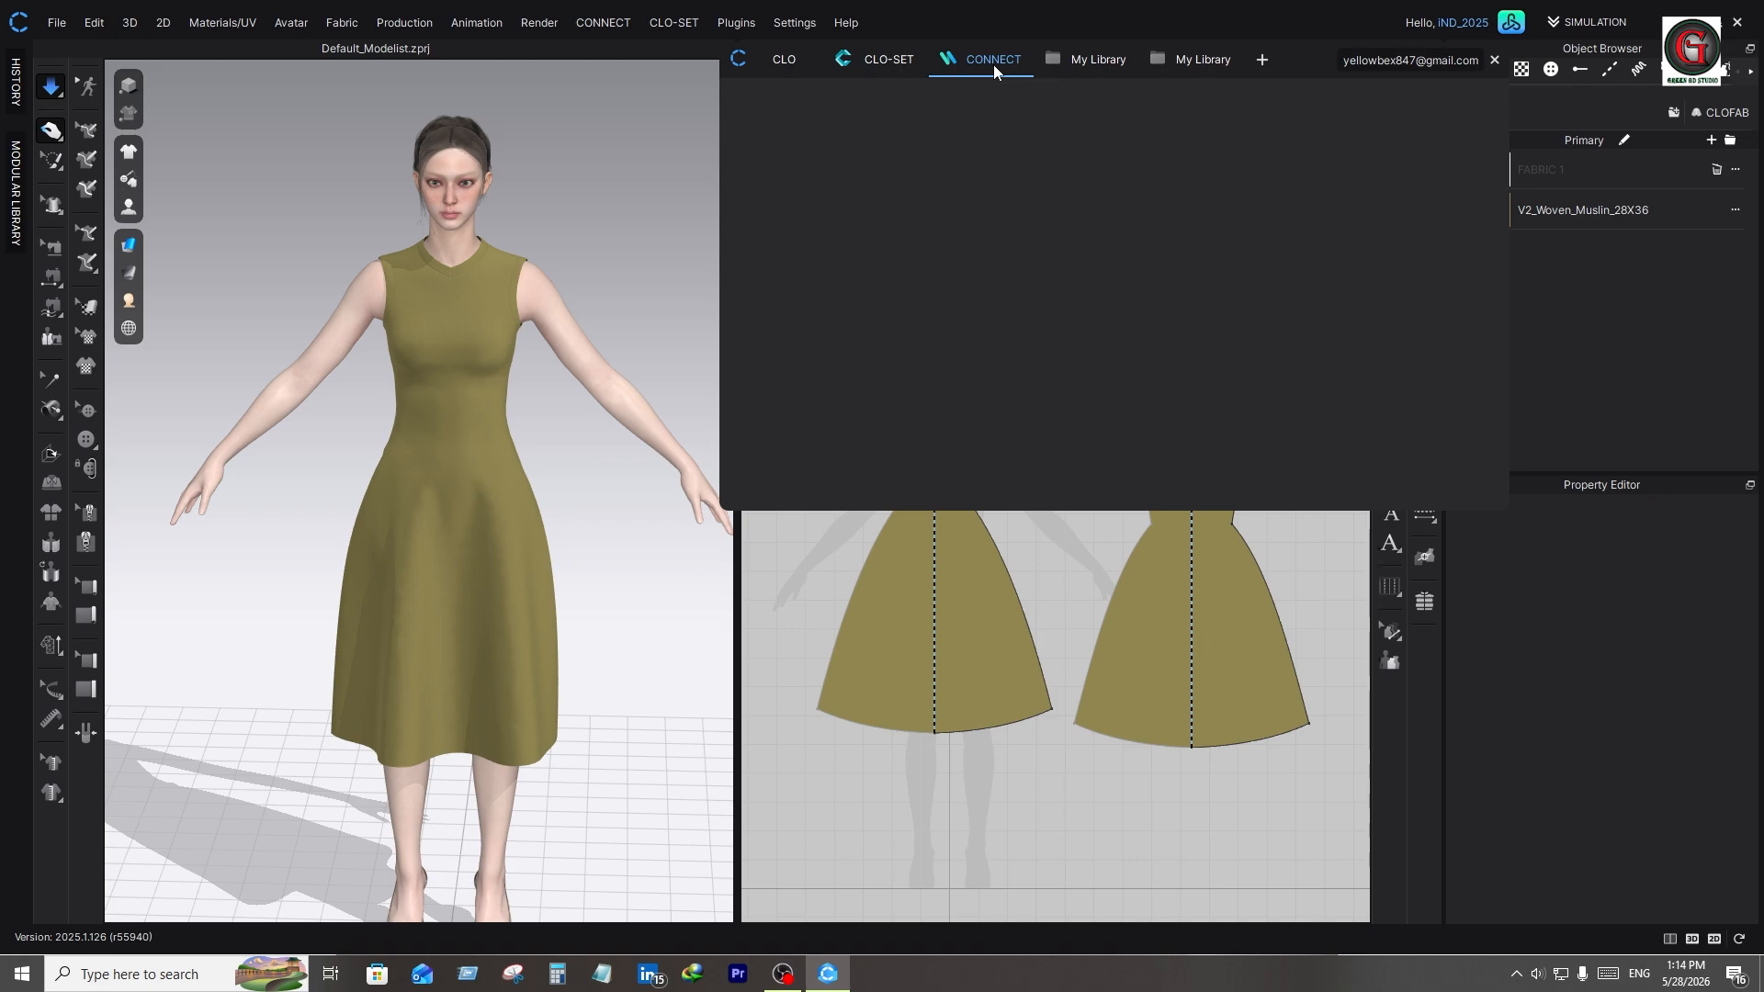
click(1087, 61)
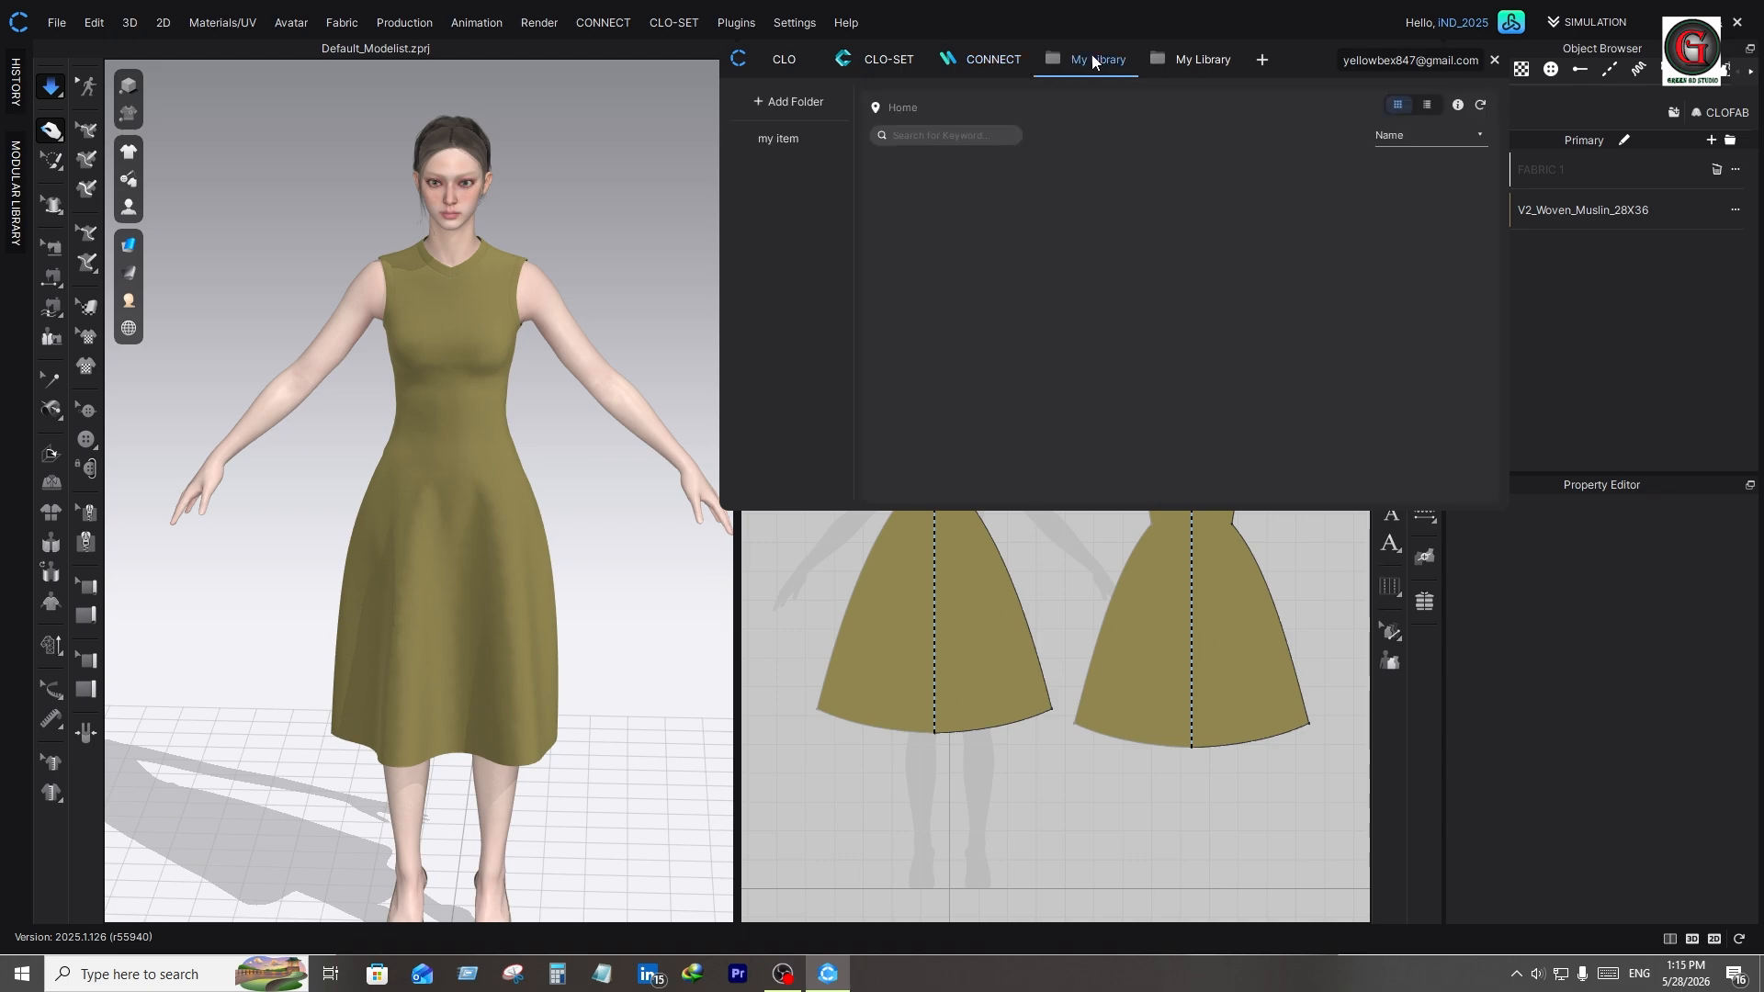
click(1185, 60)
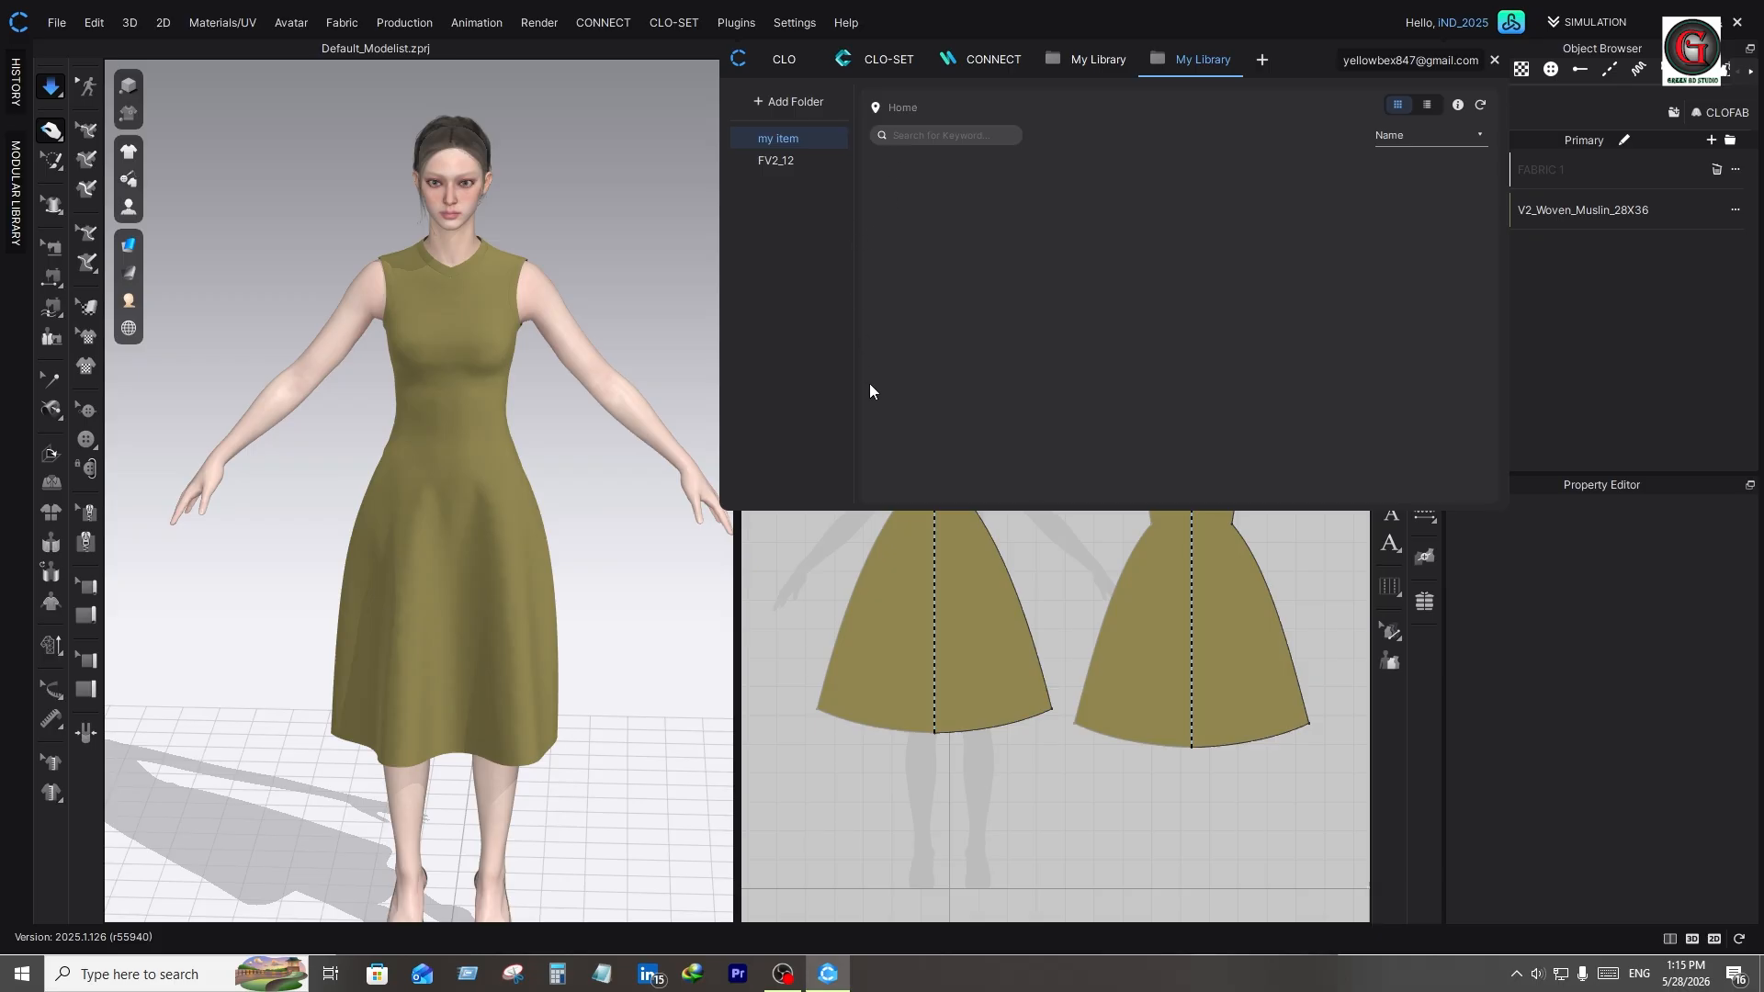
right_drag(711, 623, 734, 624)
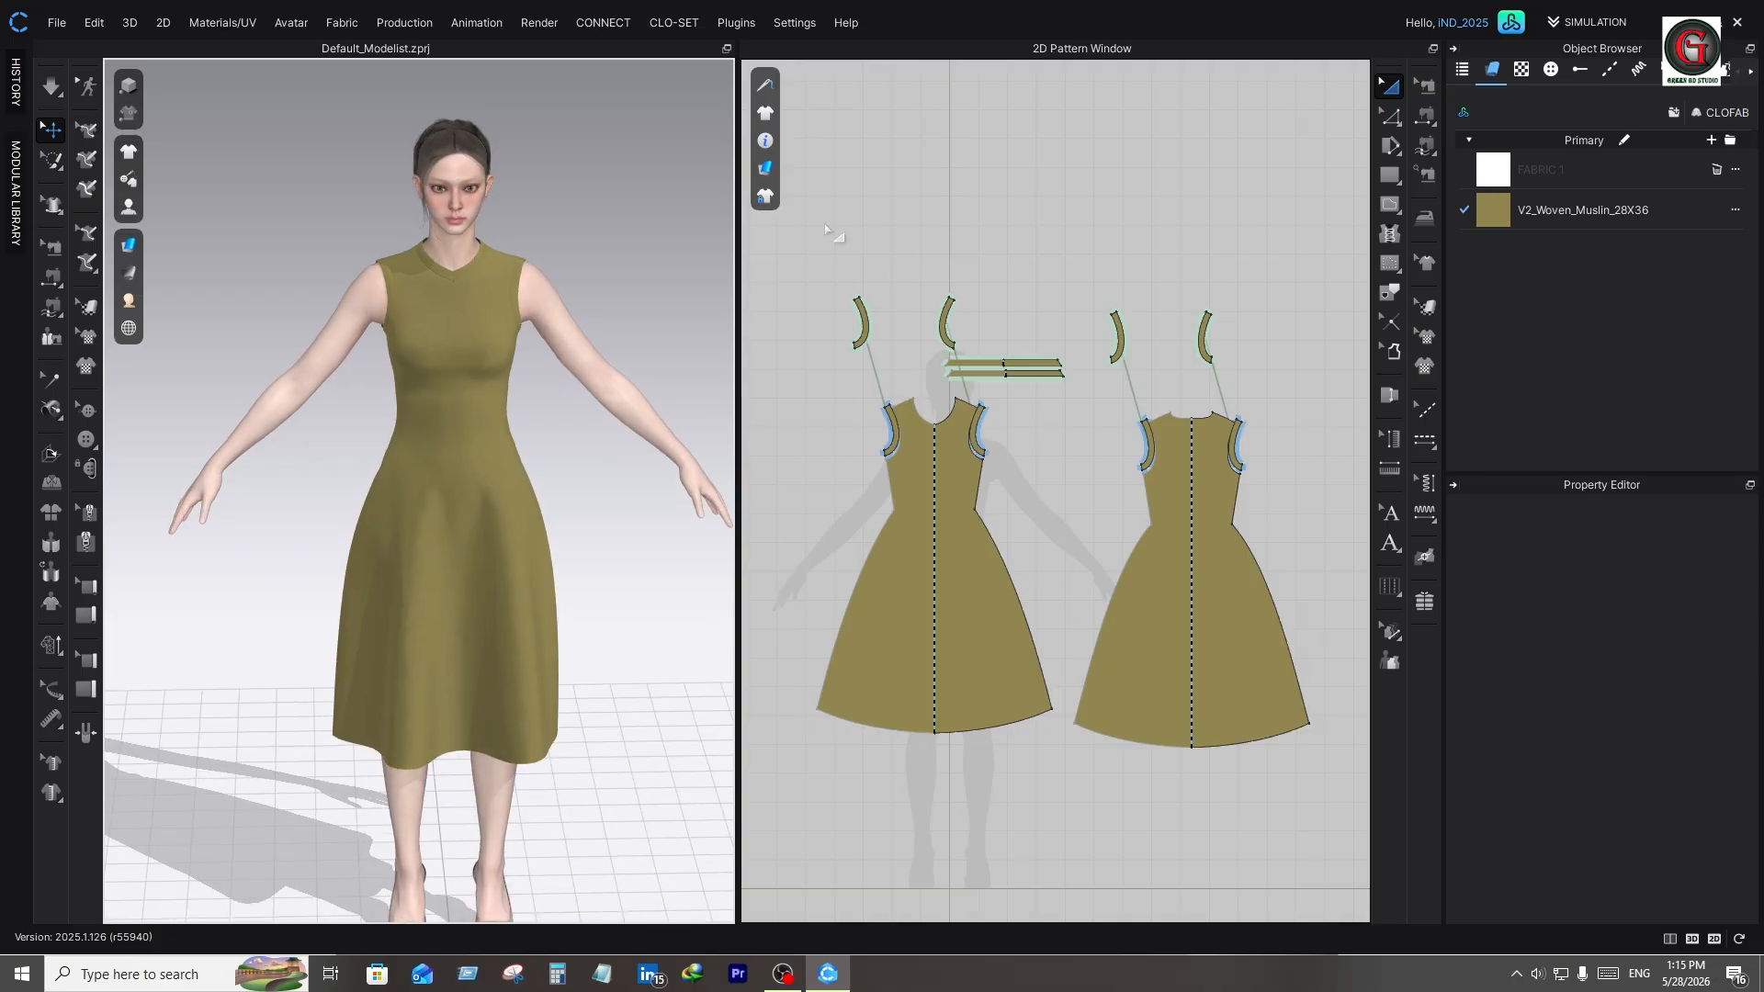
Assign FABRIC 1 to all the dress and band patterns and set its base color to Red 1
drag(824, 237, 1341, 785)
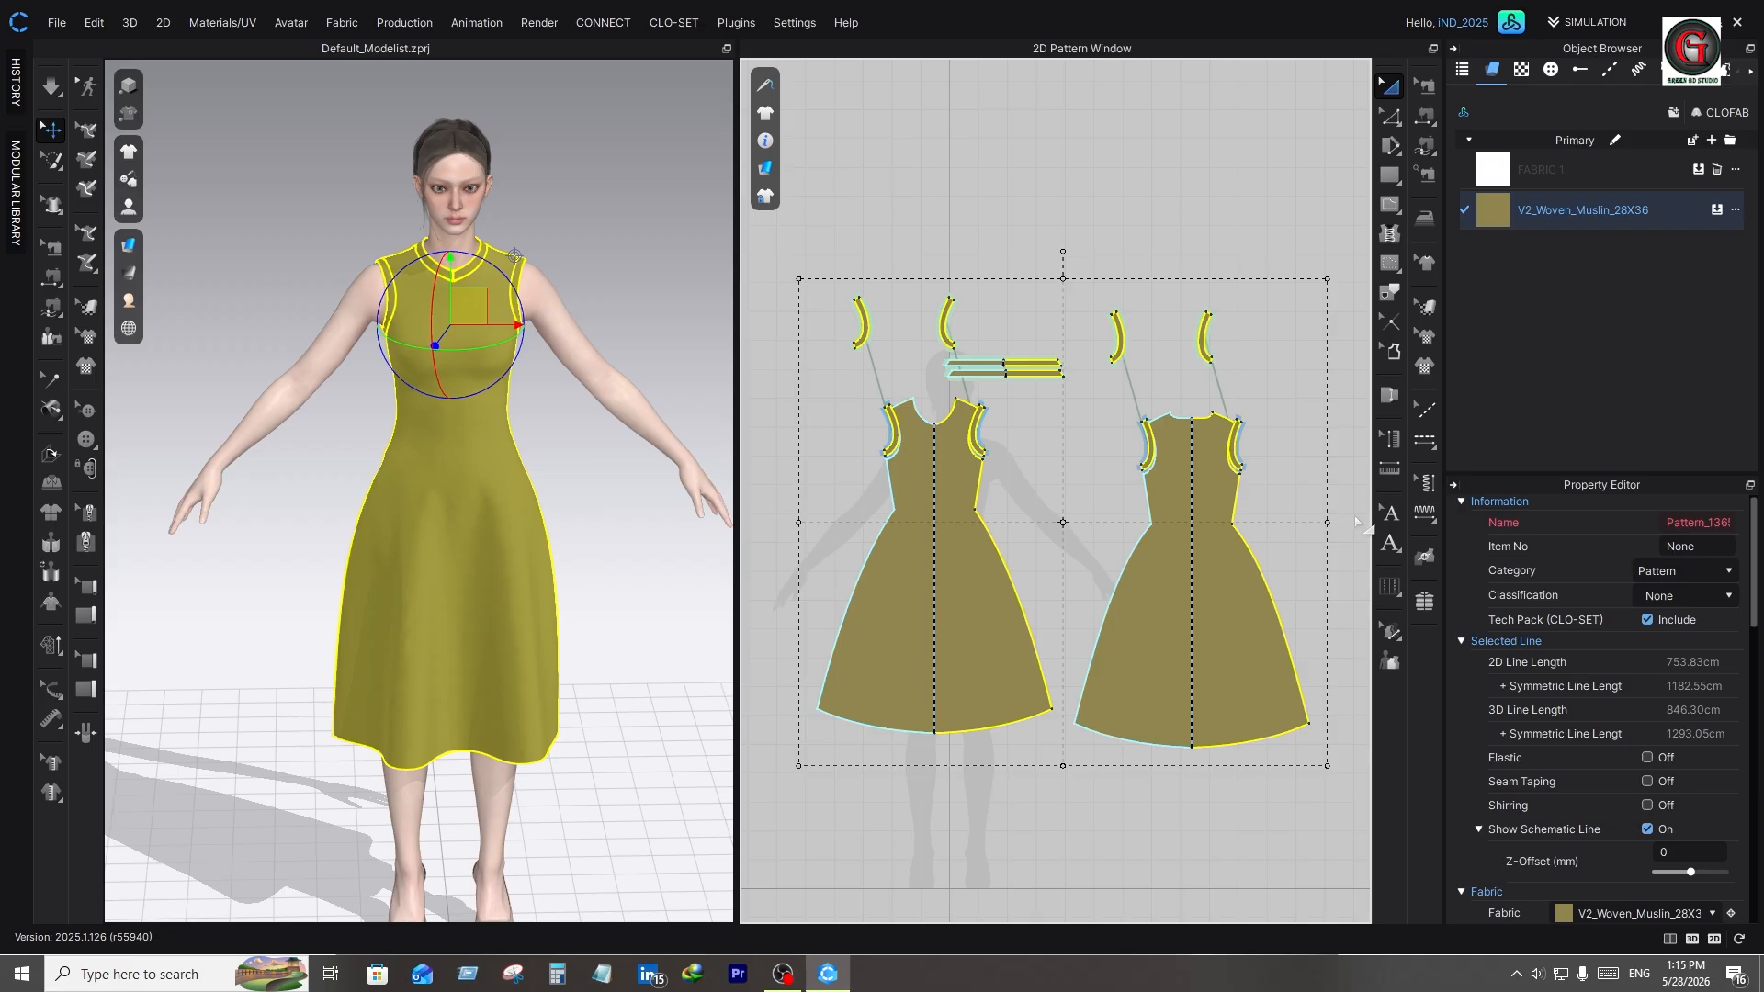
scroll(1639, 656, down, 3)
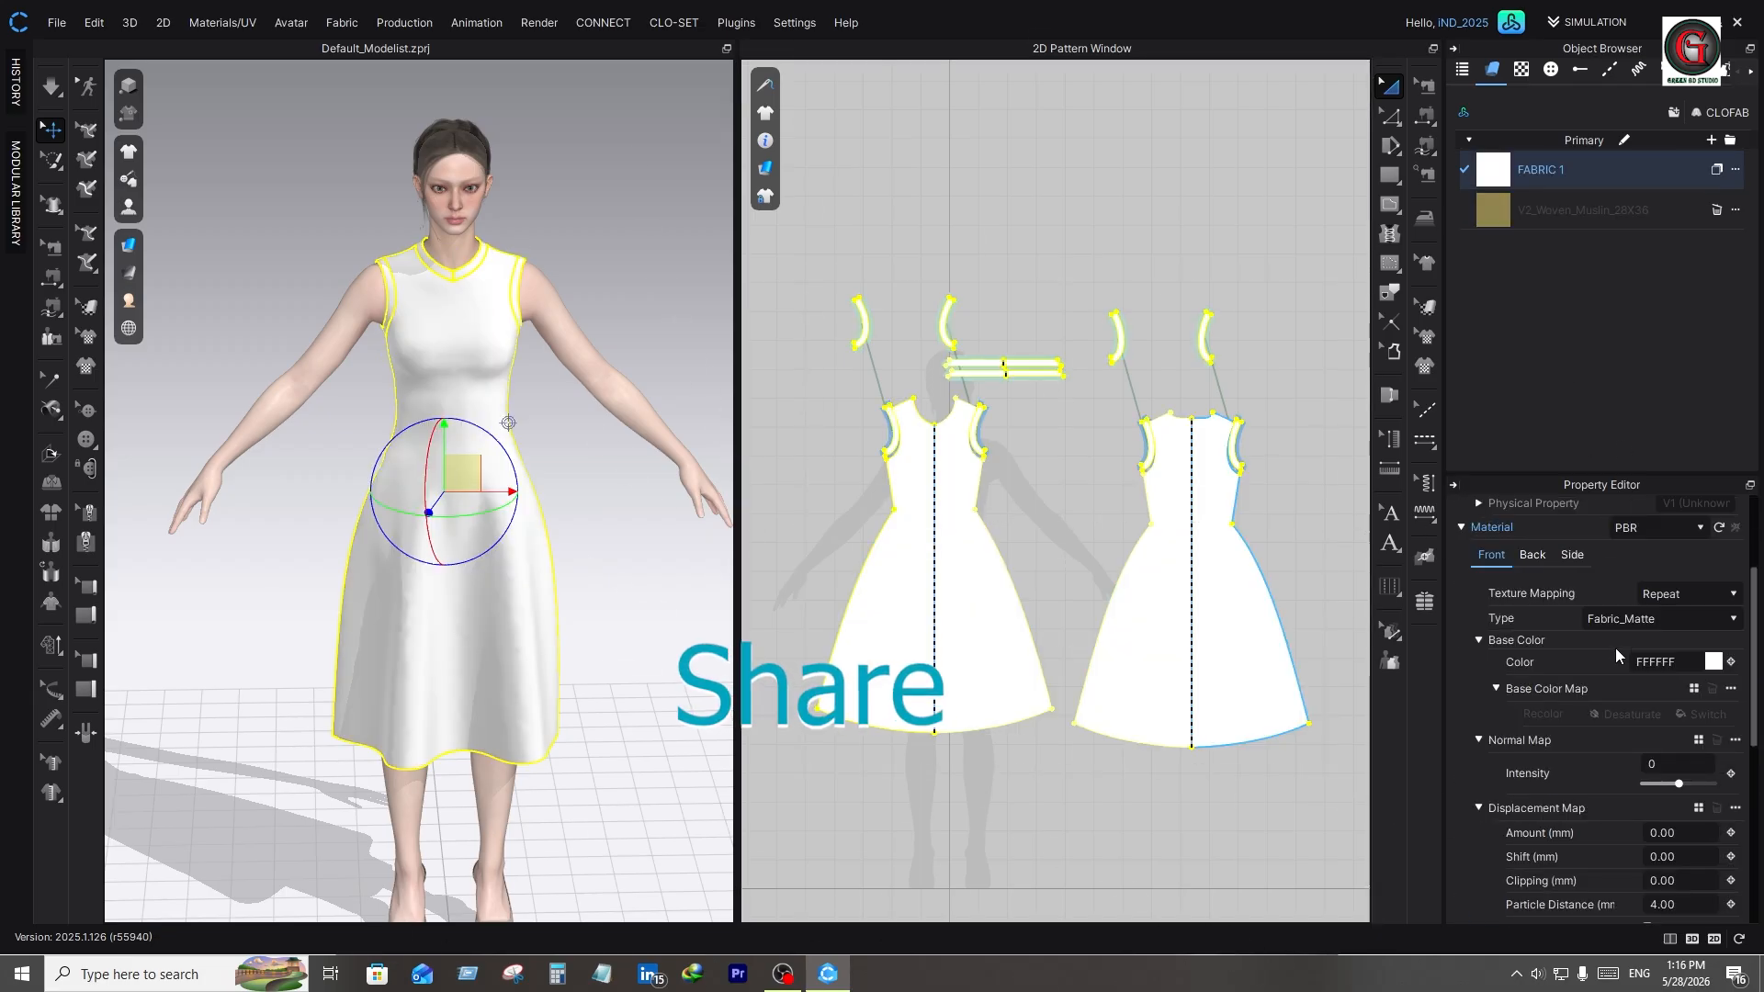
click(1712, 662)
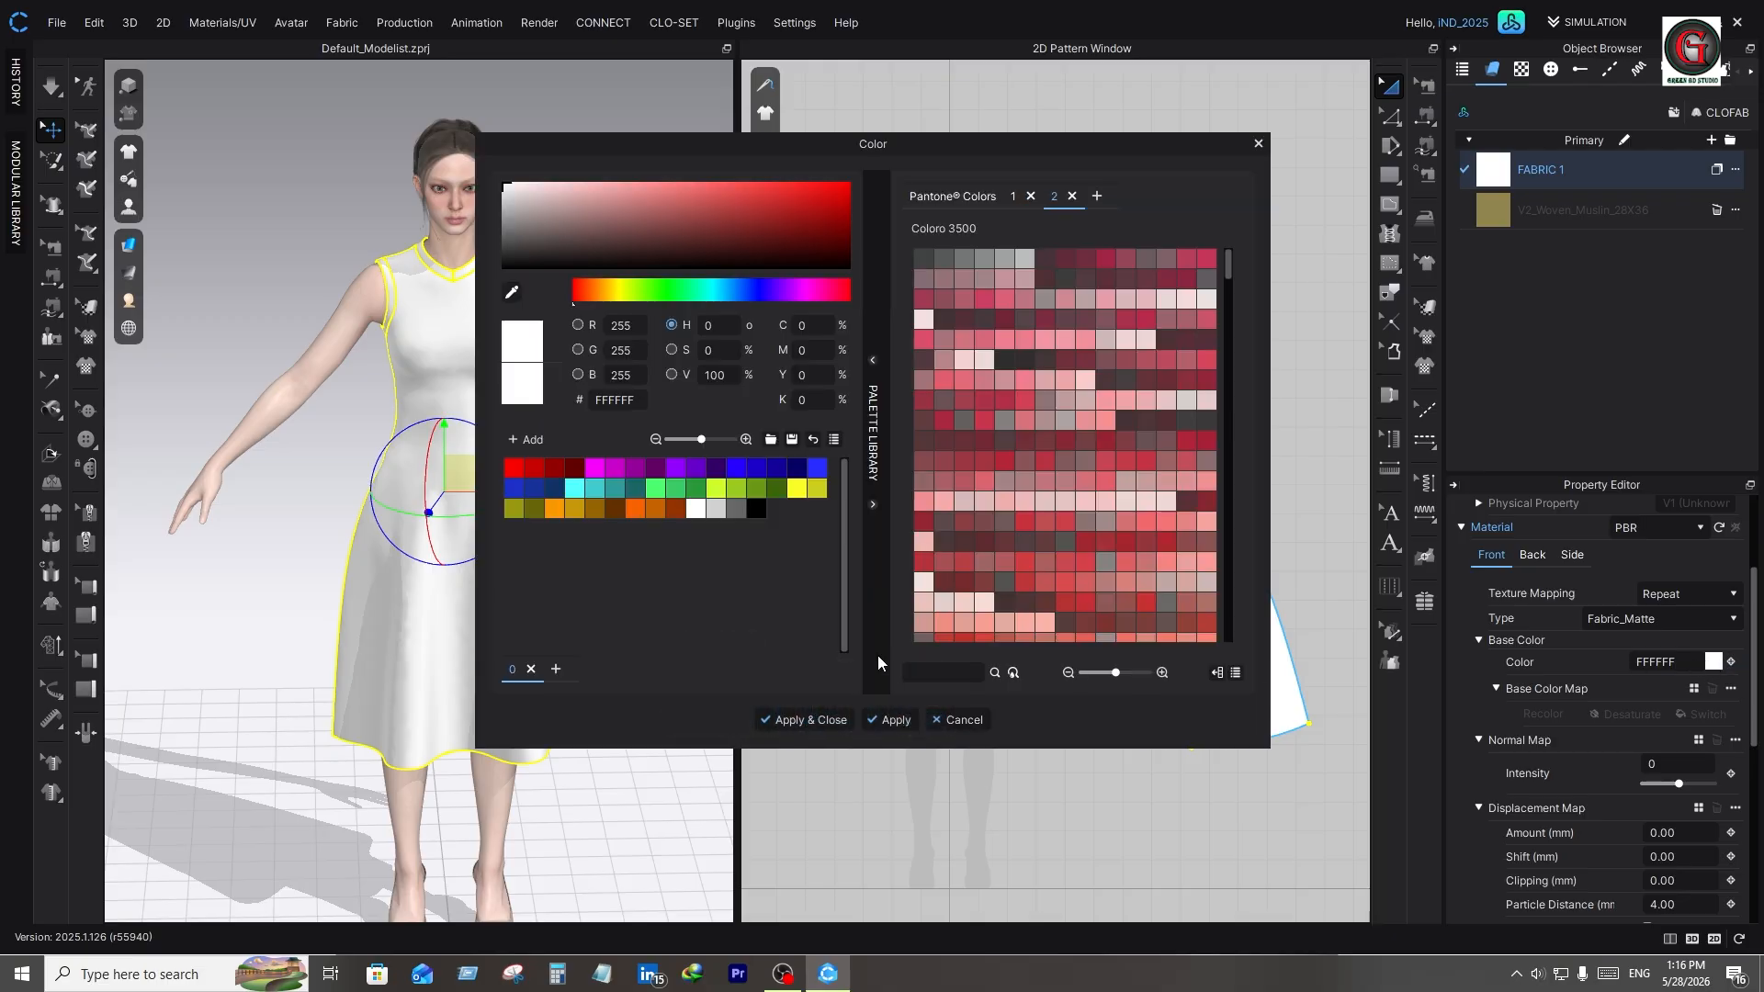
click(576, 292)
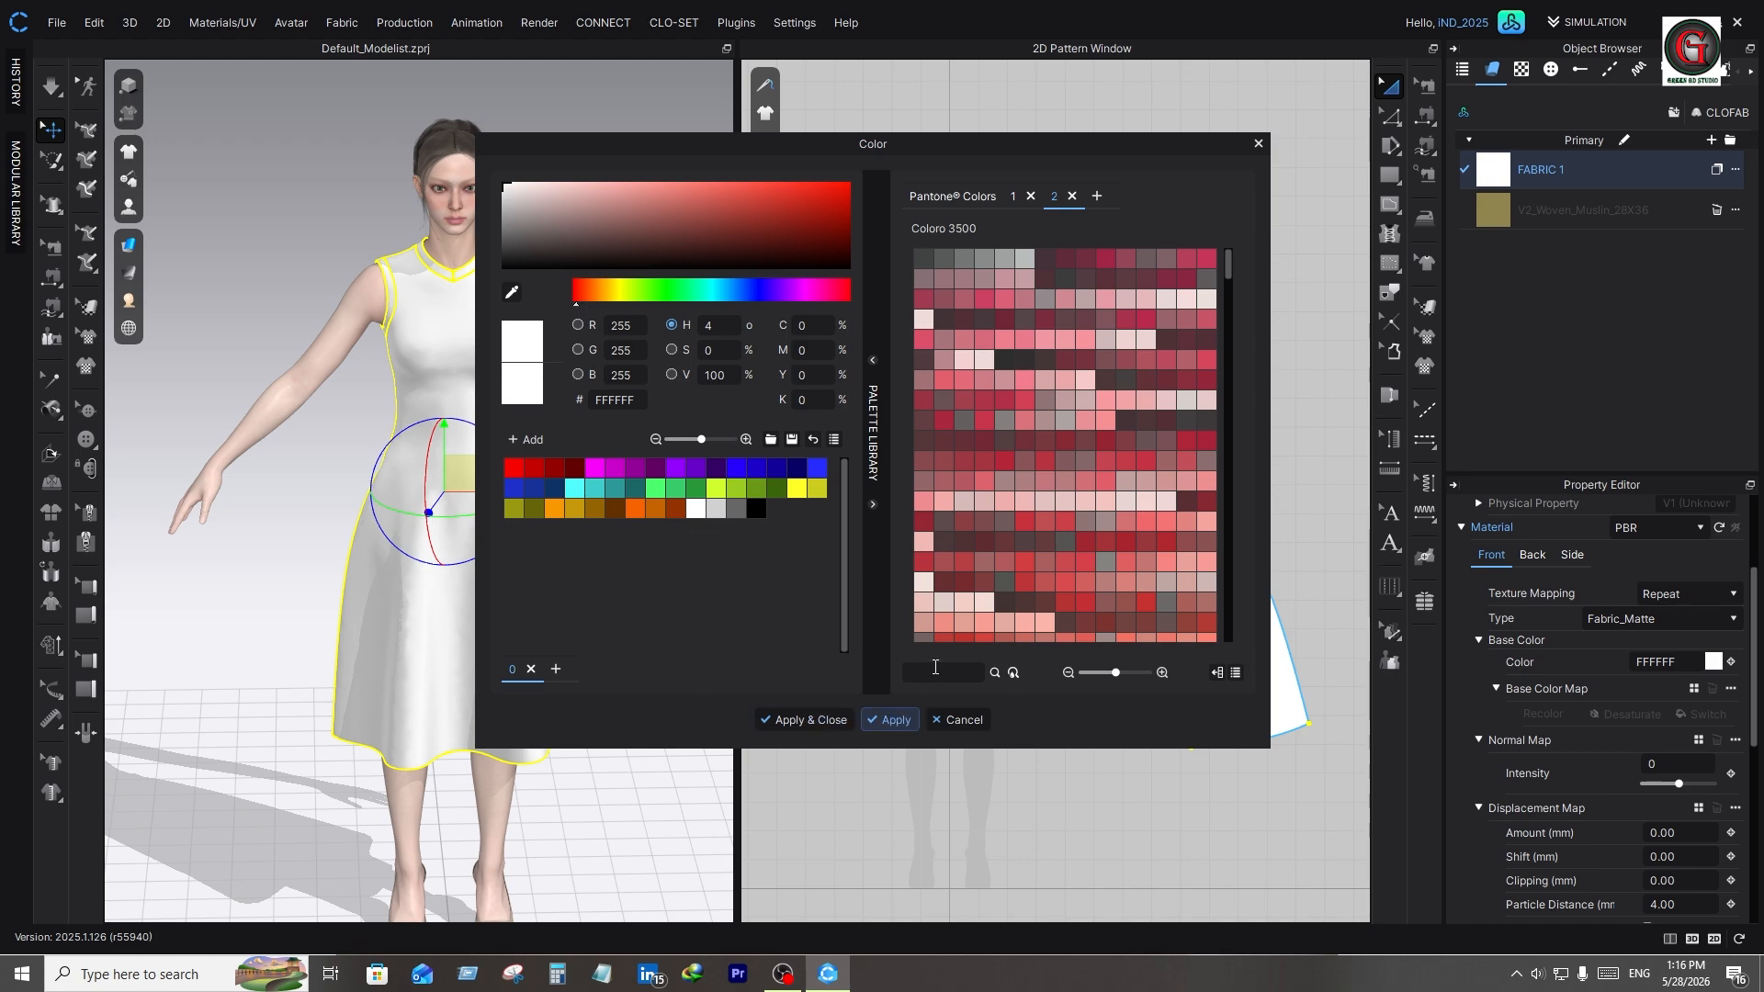
click(1717, 668)
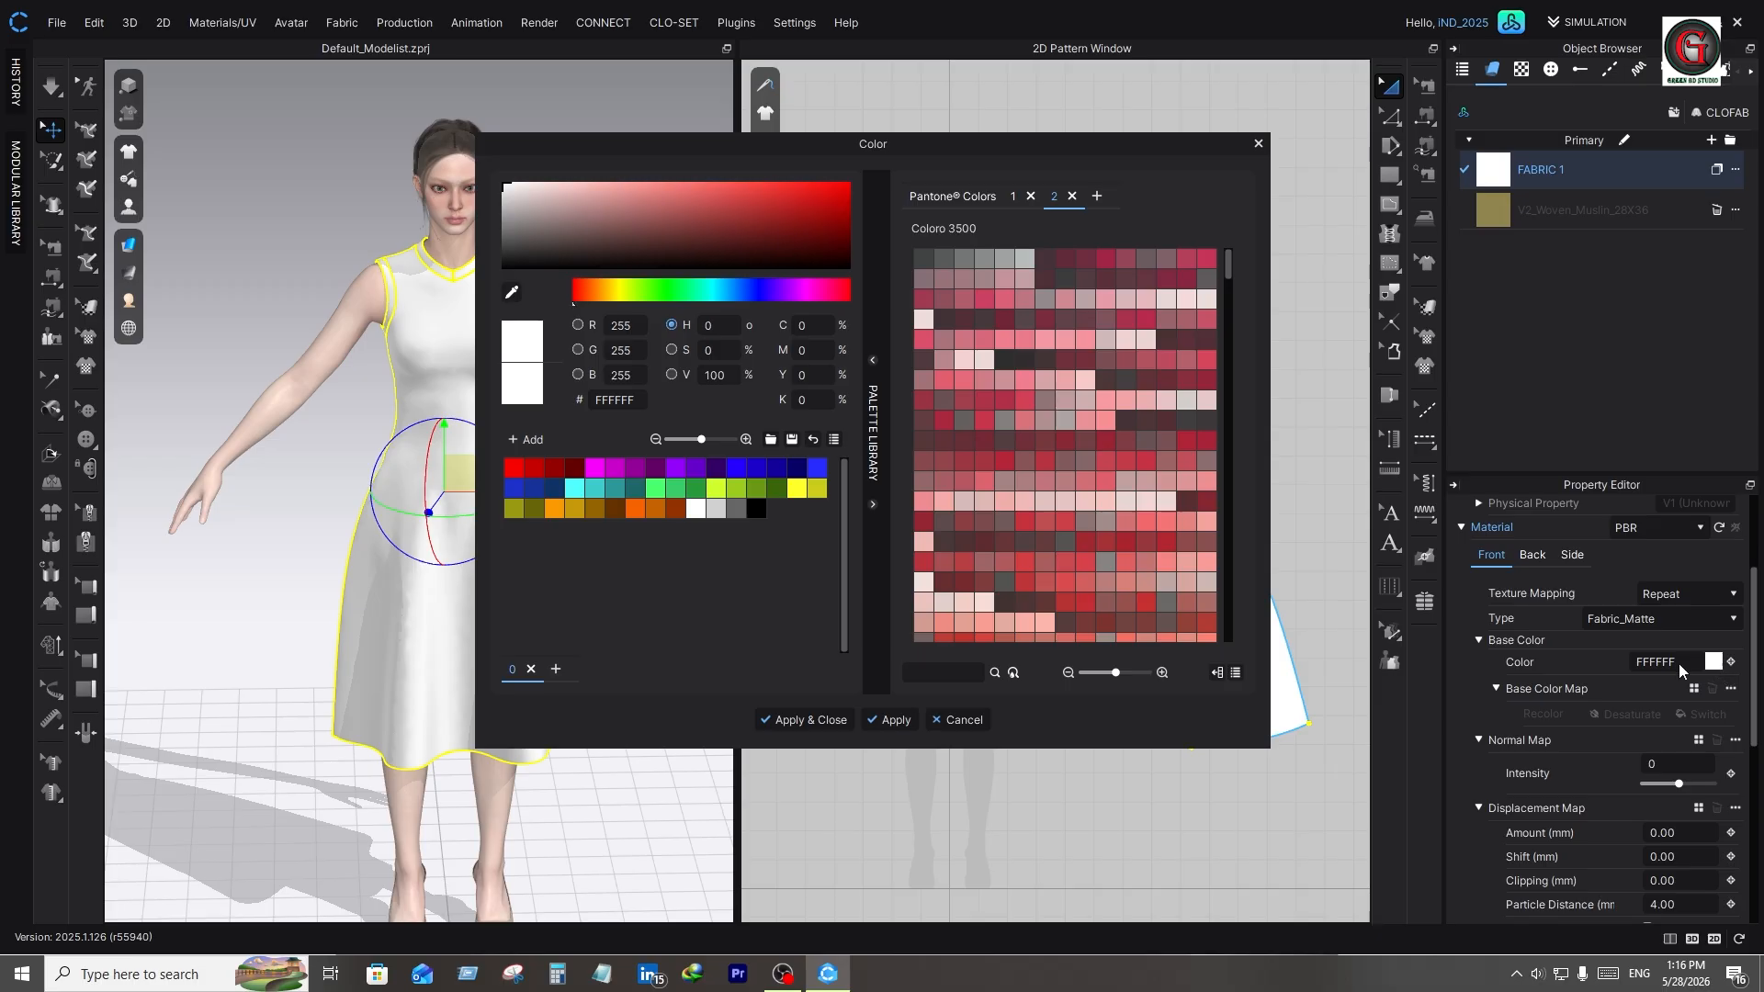
click(584, 295)
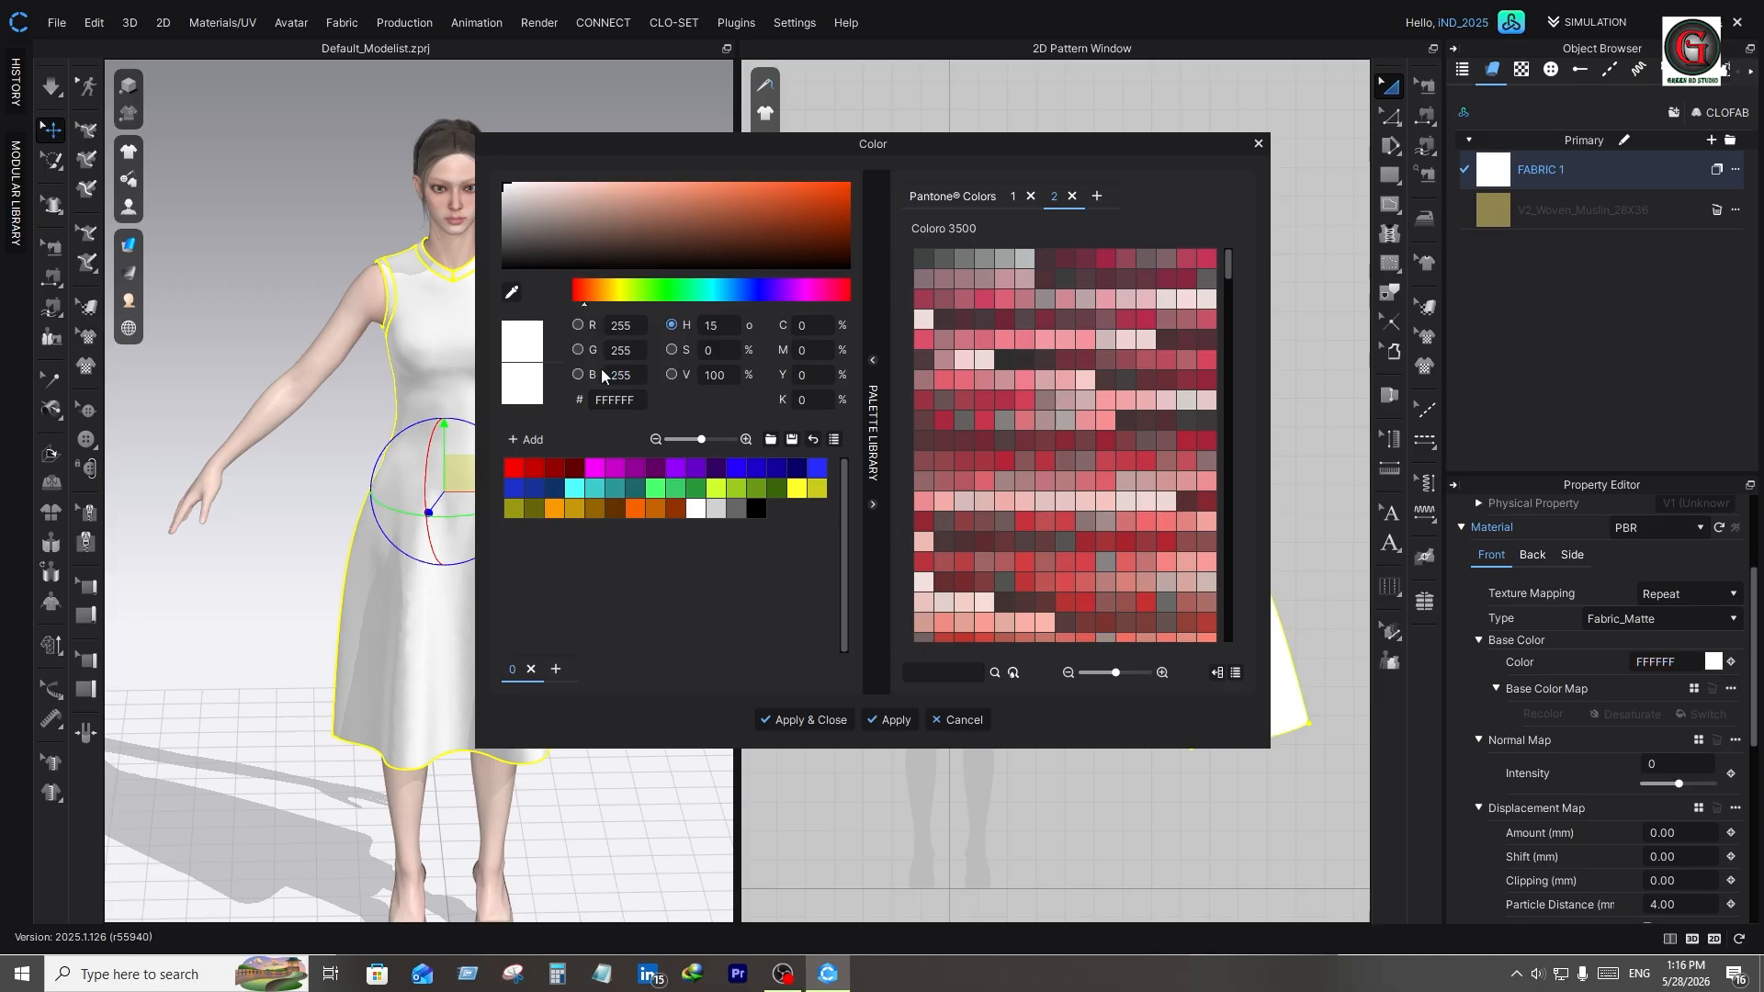
click(514, 469)
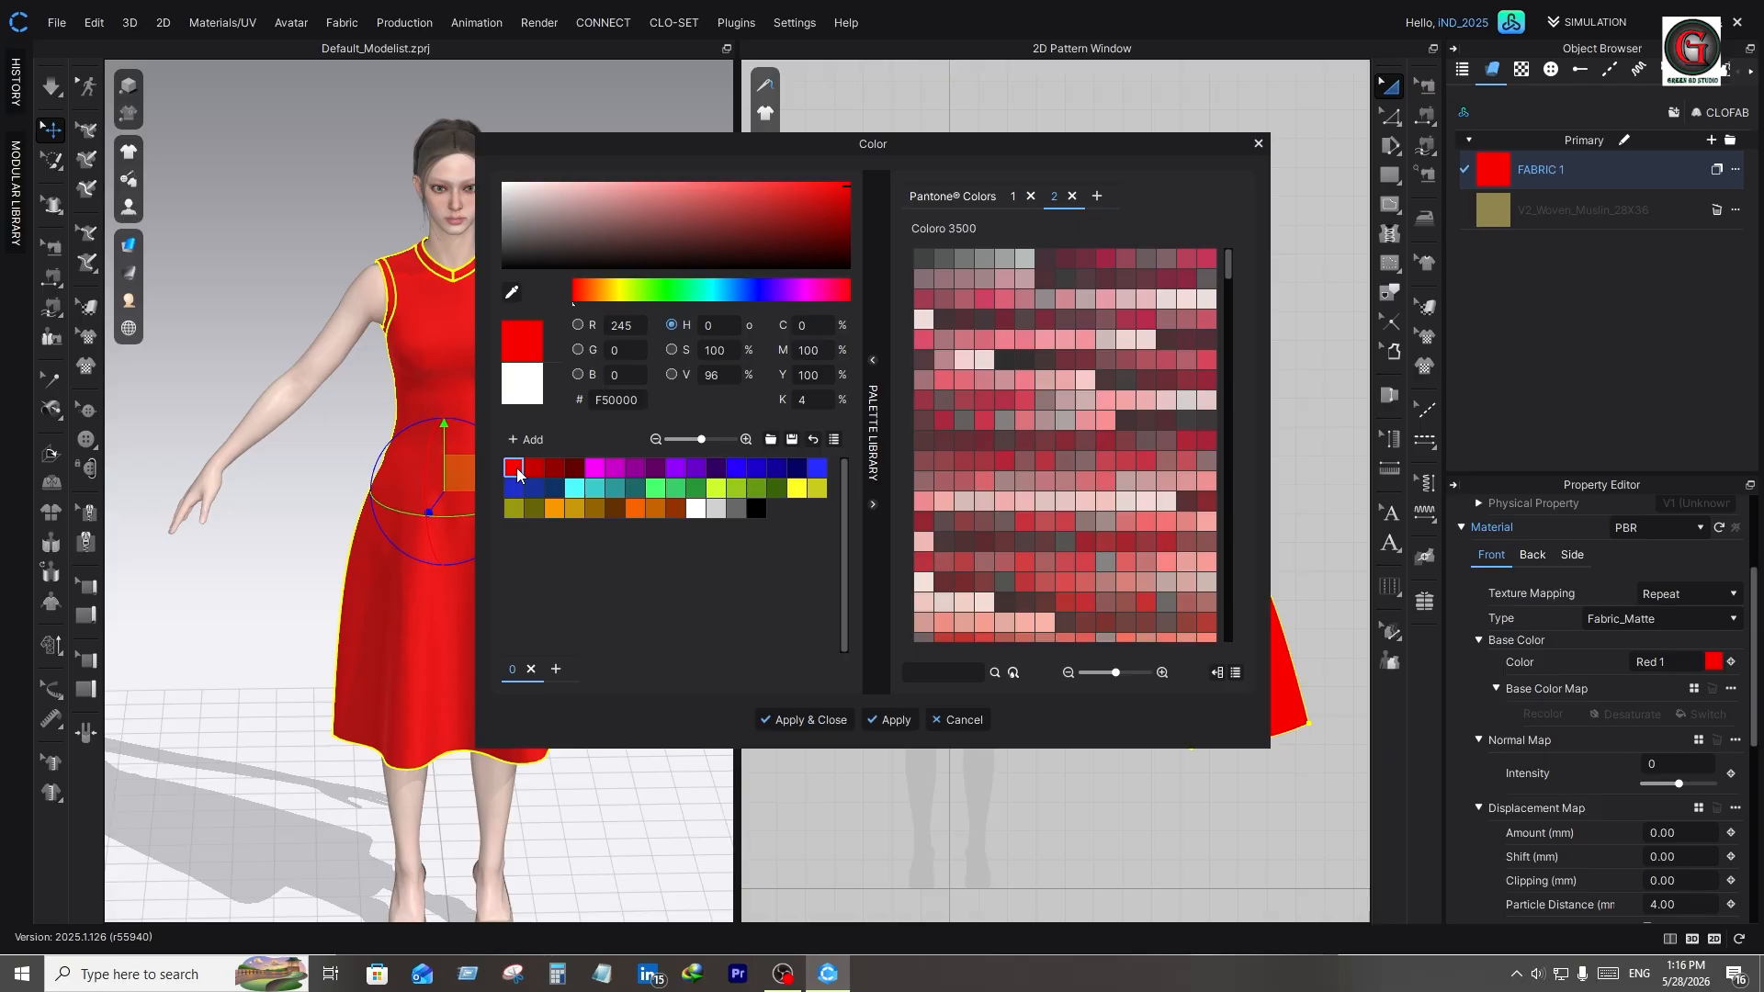
click(891, 722)
click(819, 720)
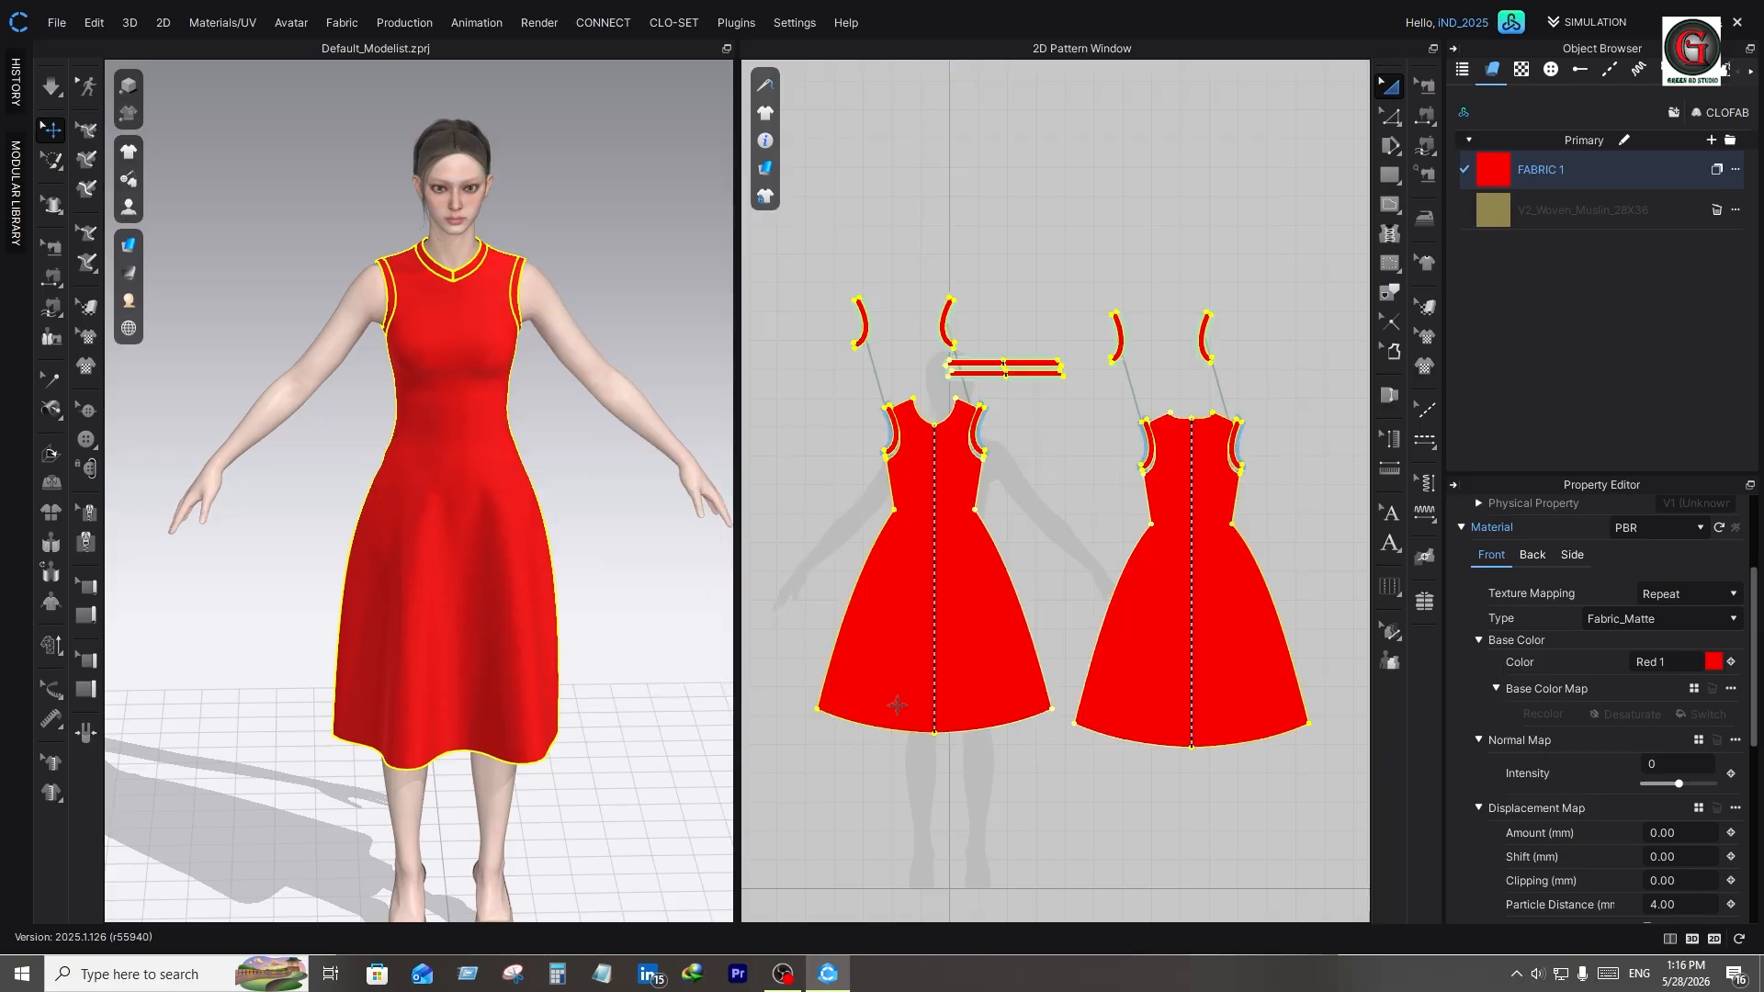
click(584, 572)
right_drag(584, 571, 599, 600)
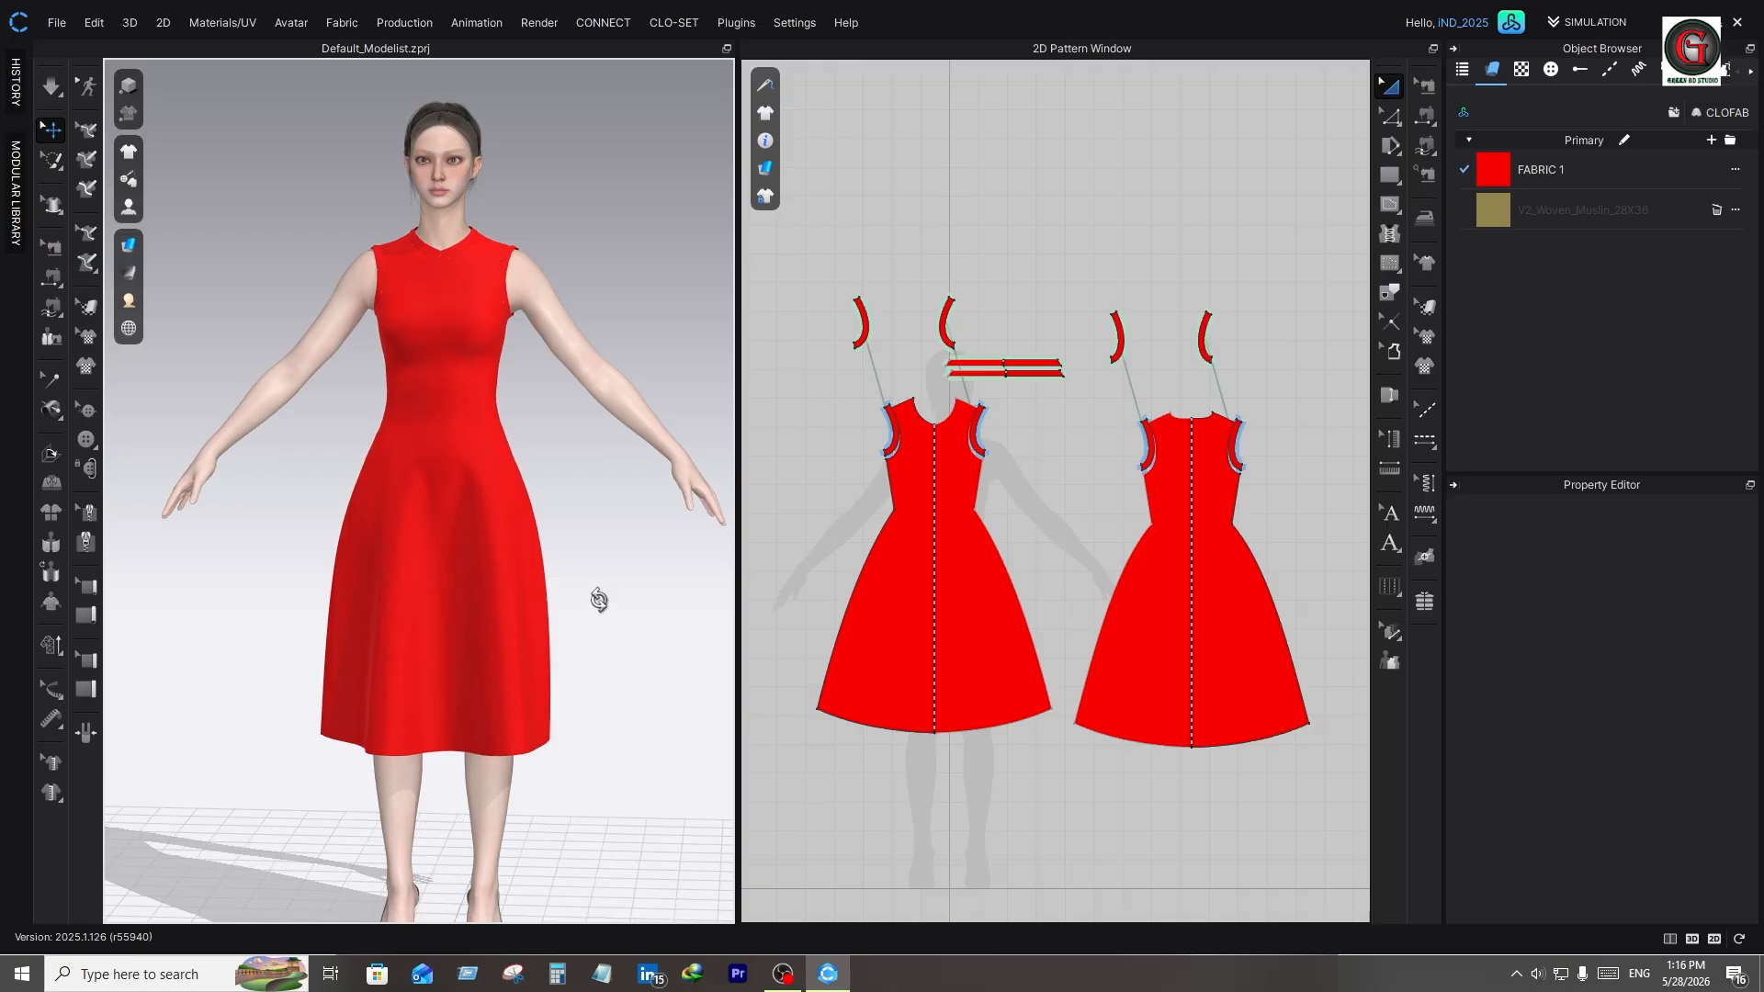
Load the channels4_profile image from the Desktop as a graphic for the dress
click(1429, 311)
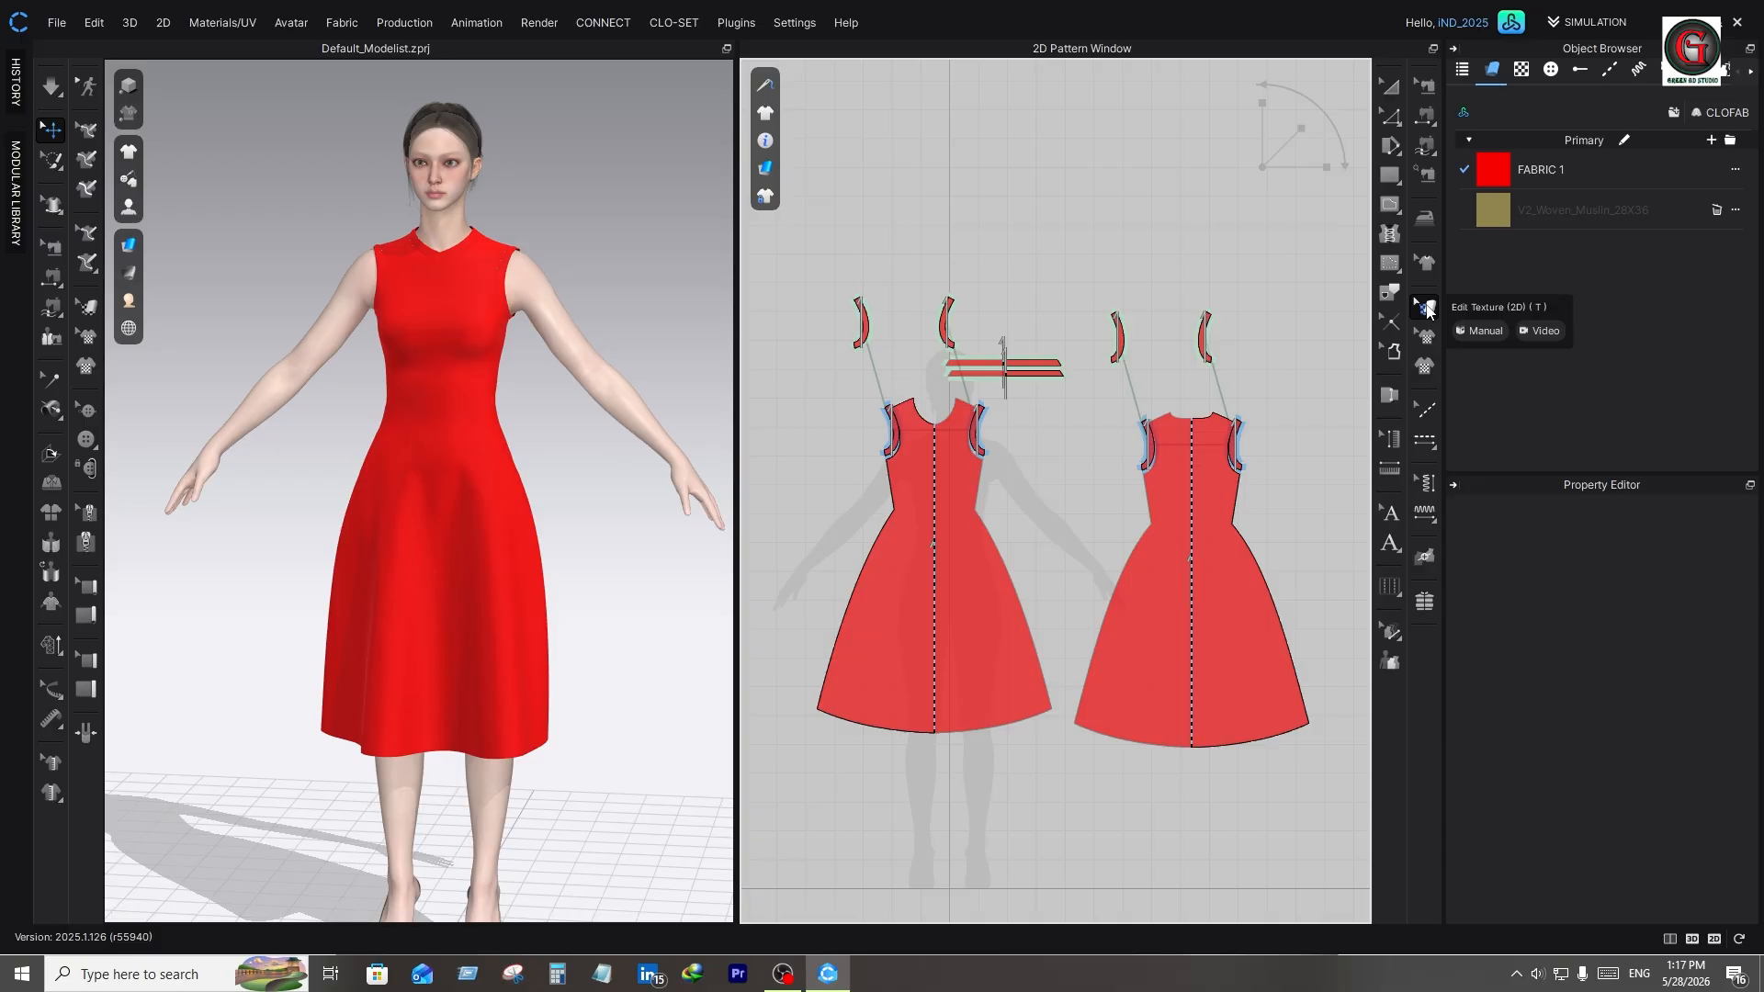
click(1425, 335)
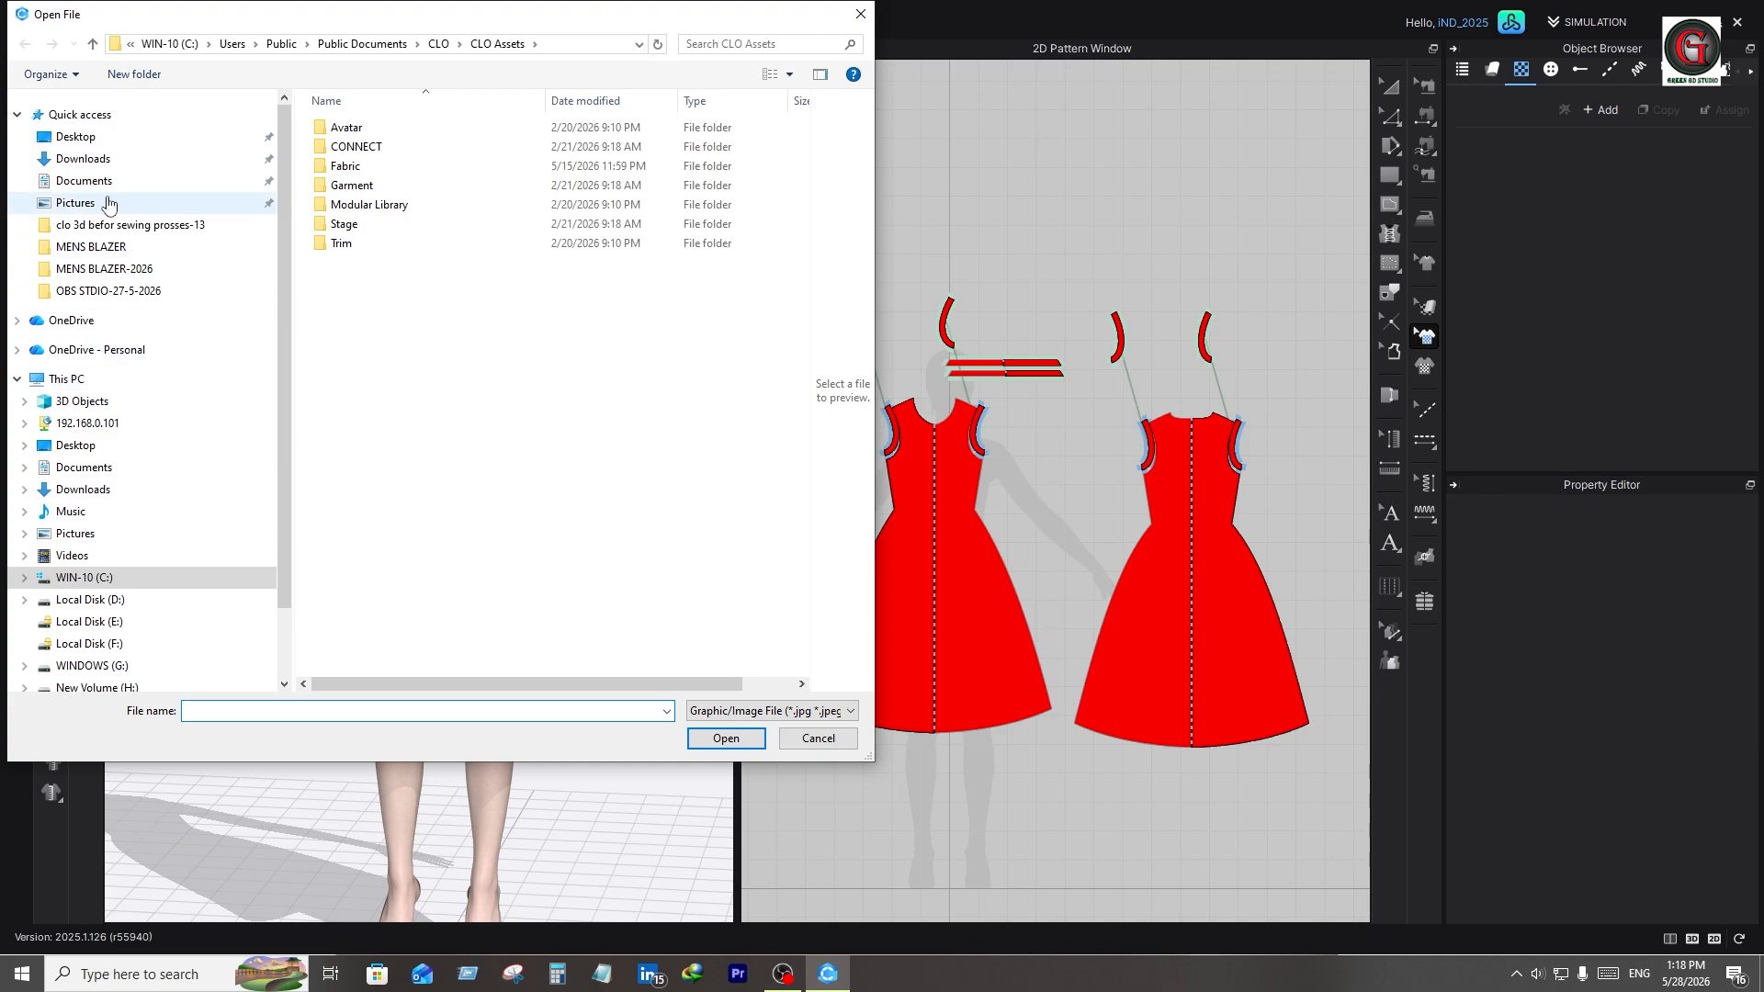
click(76, 136)
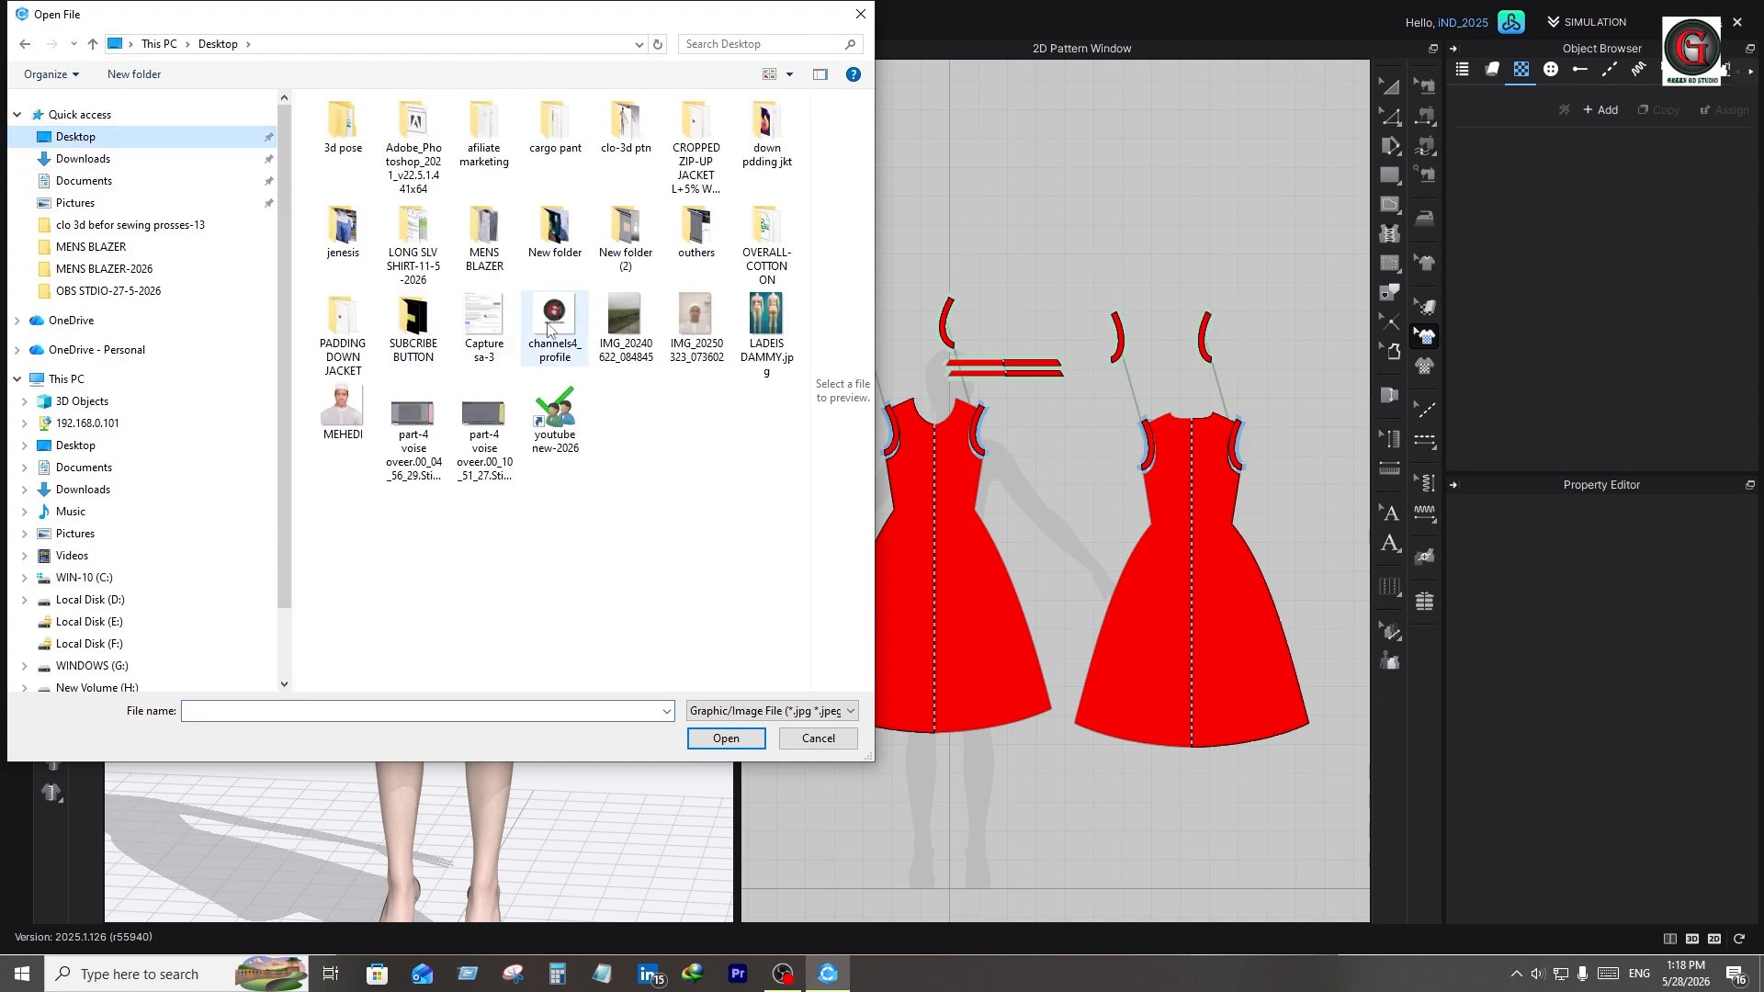
double_click(548, 322)
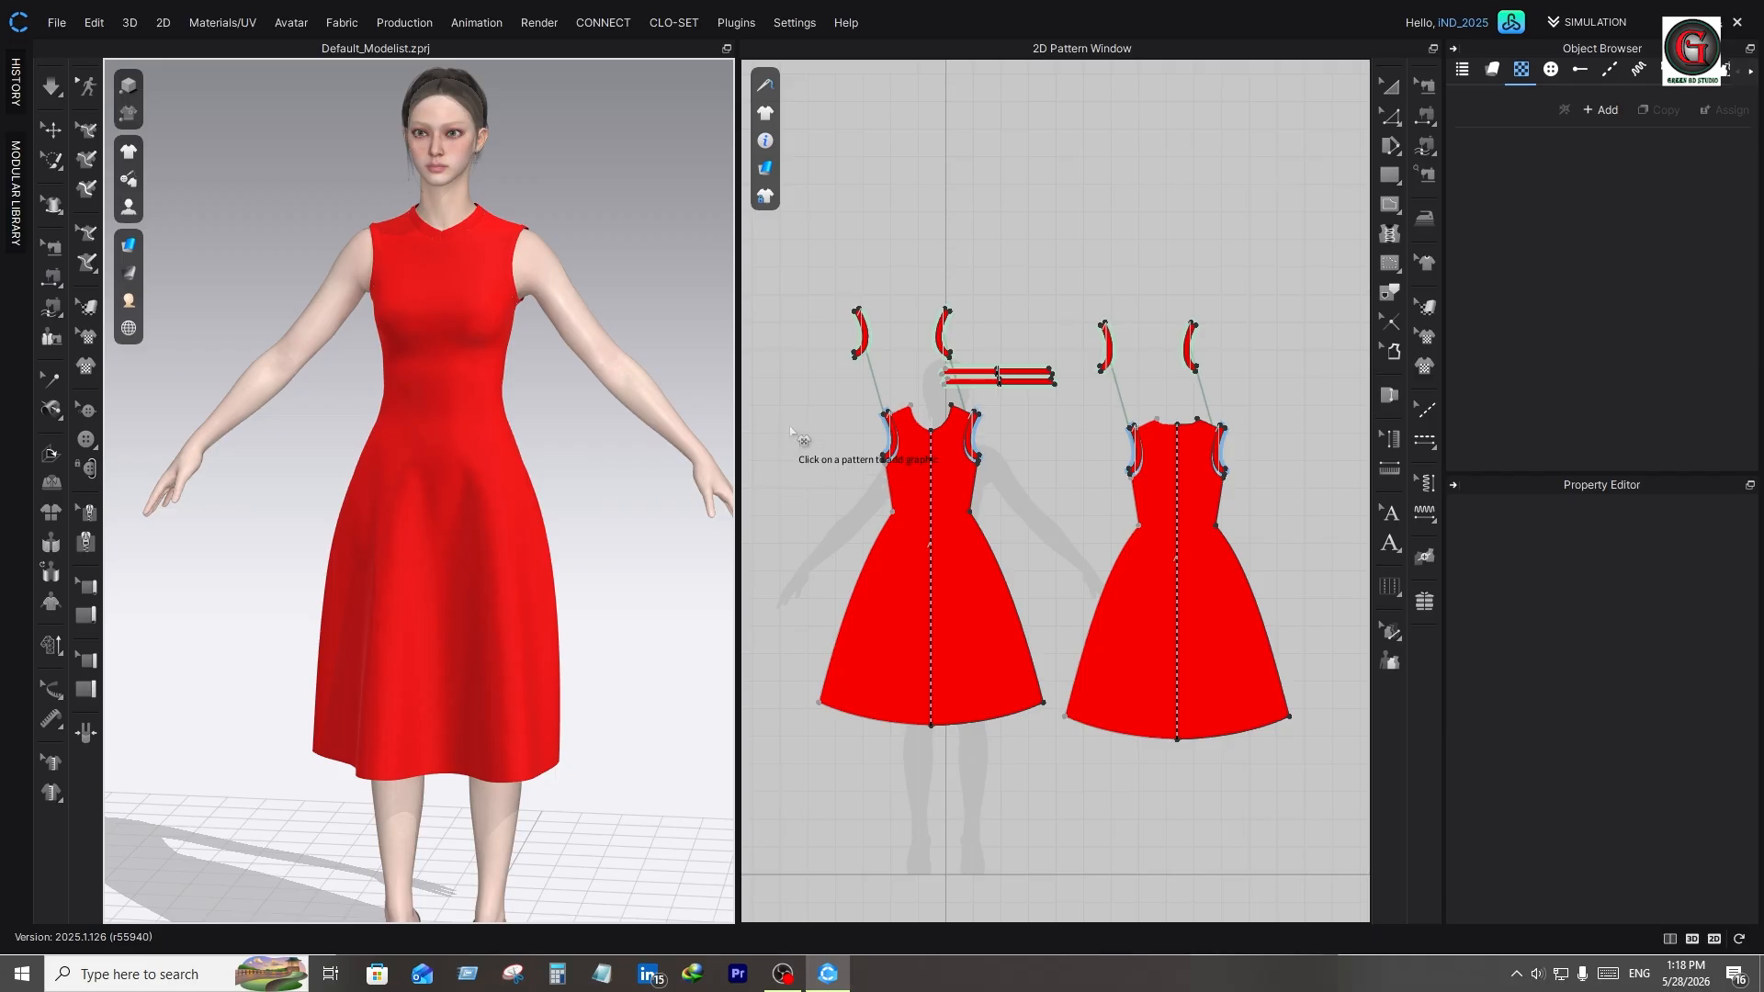
Search the CONNECT avatar assets for "free pose" and apply the Free Ballet Dan... pose to the avatar's full body, maintaining avatar size
click(1517, 29)
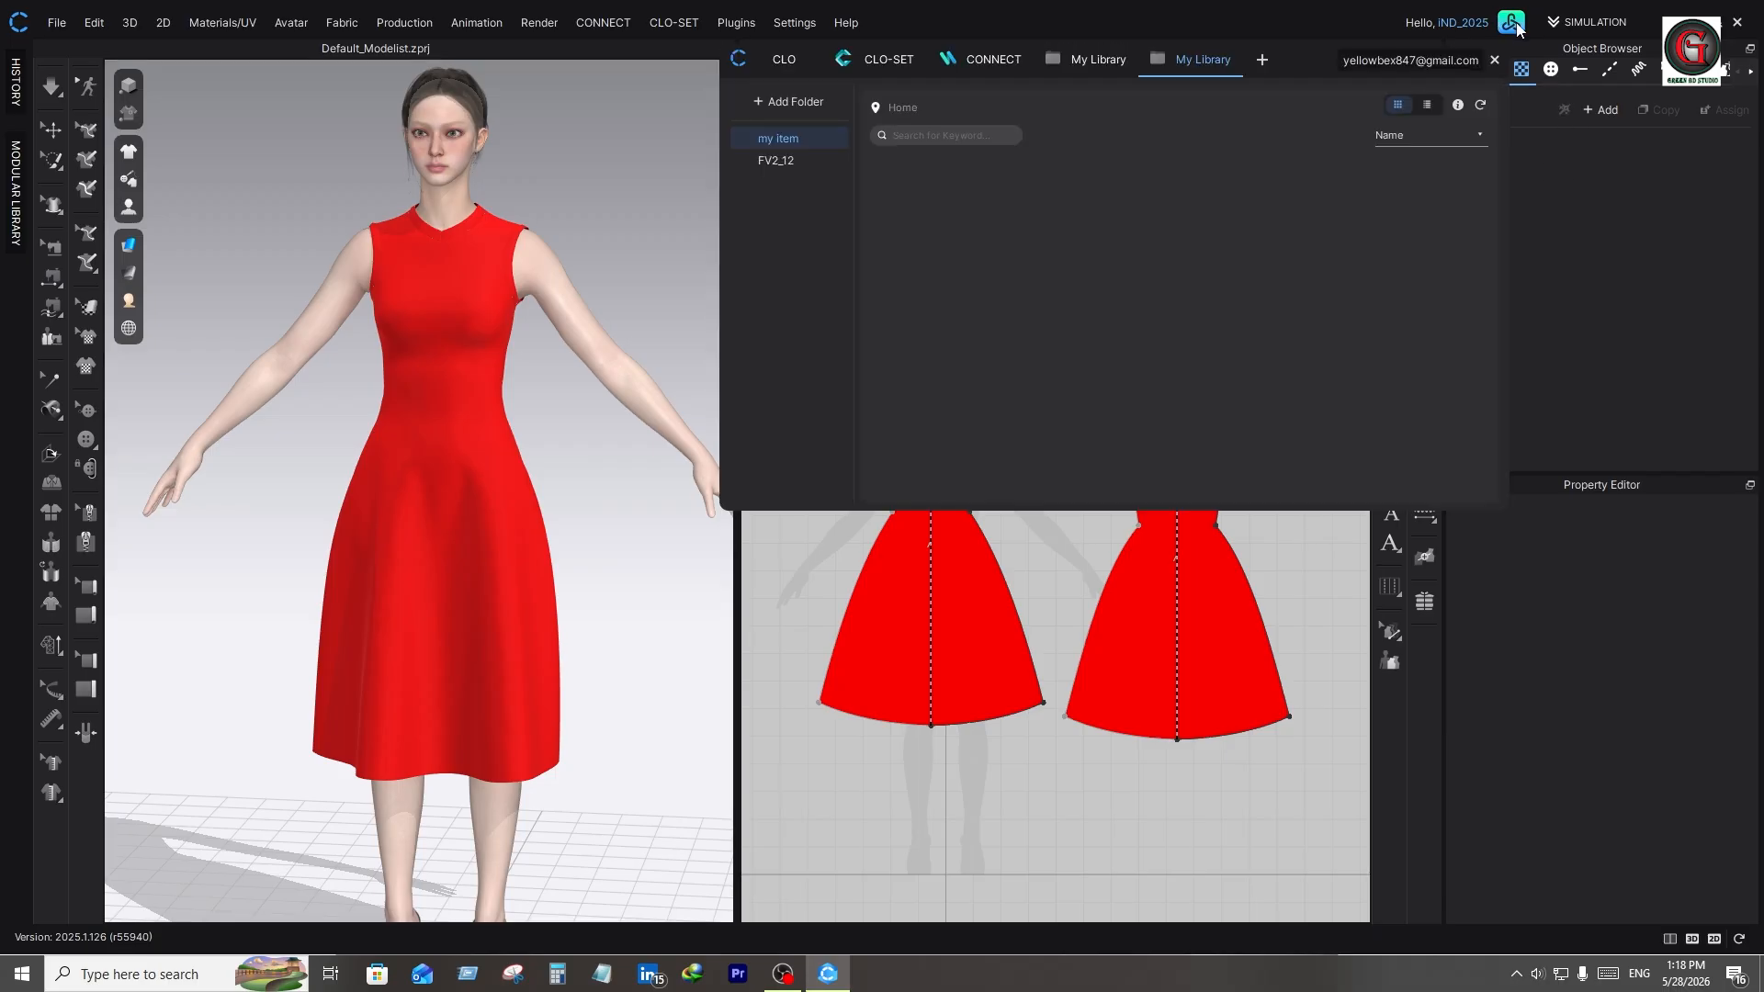
click(887, 59)
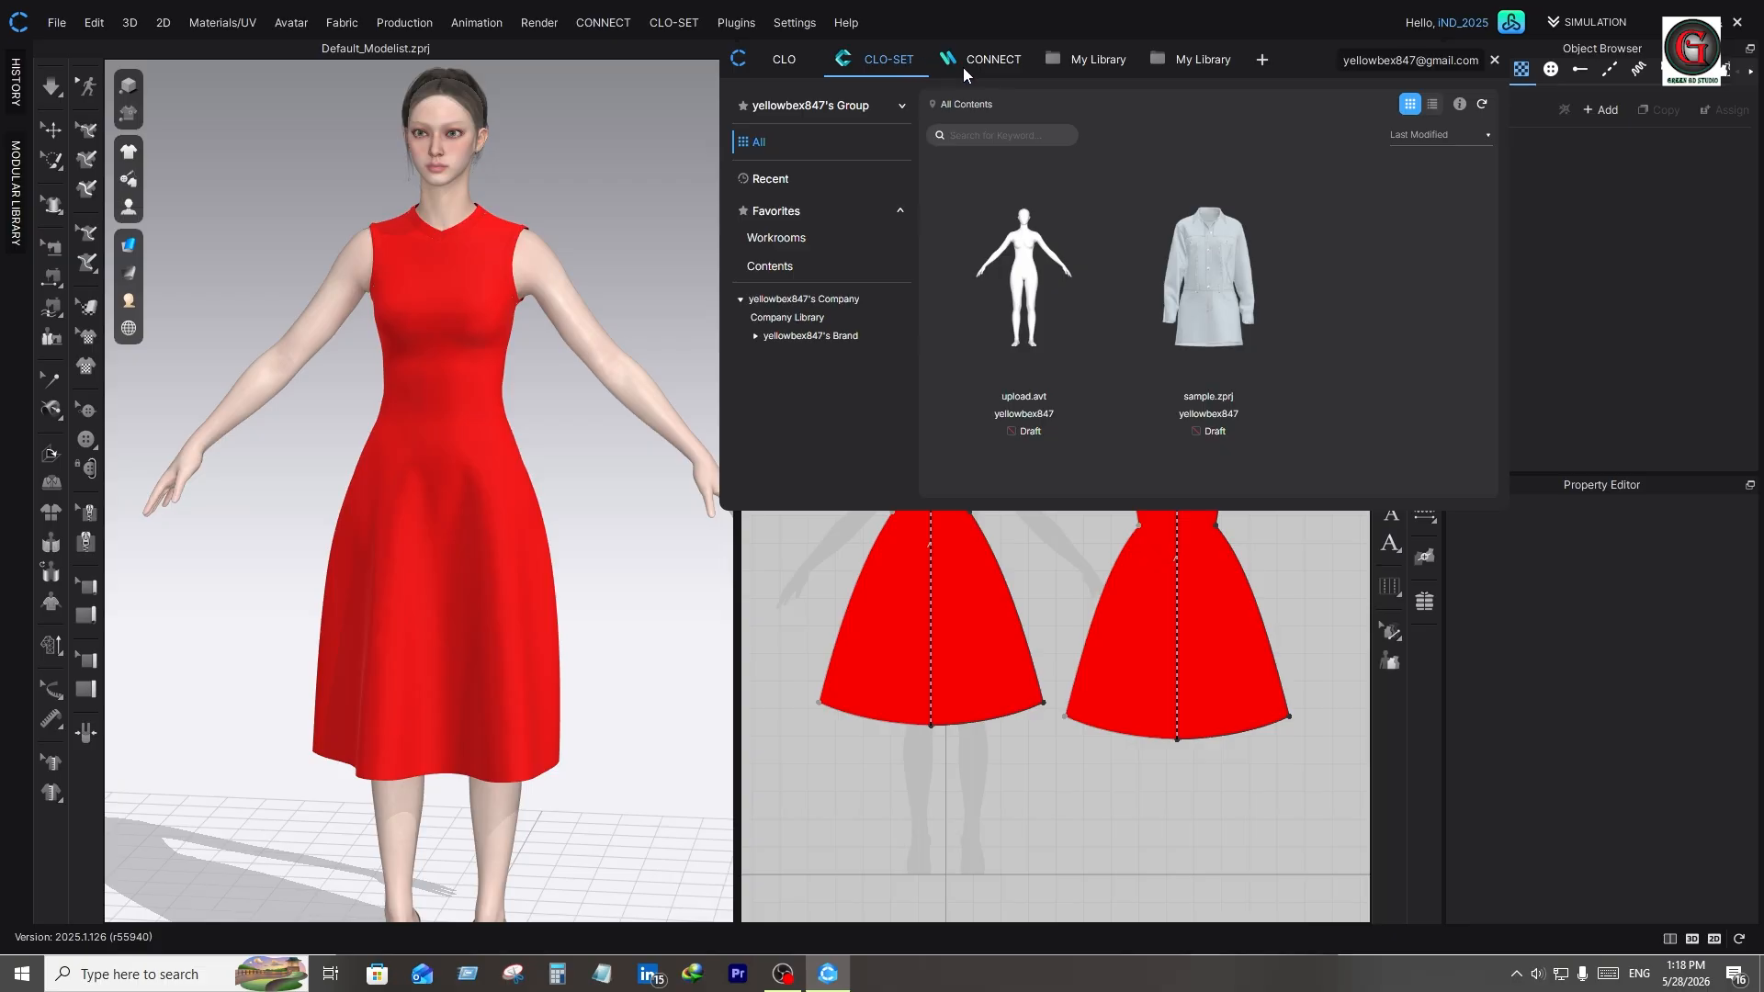
click(1002, 59)
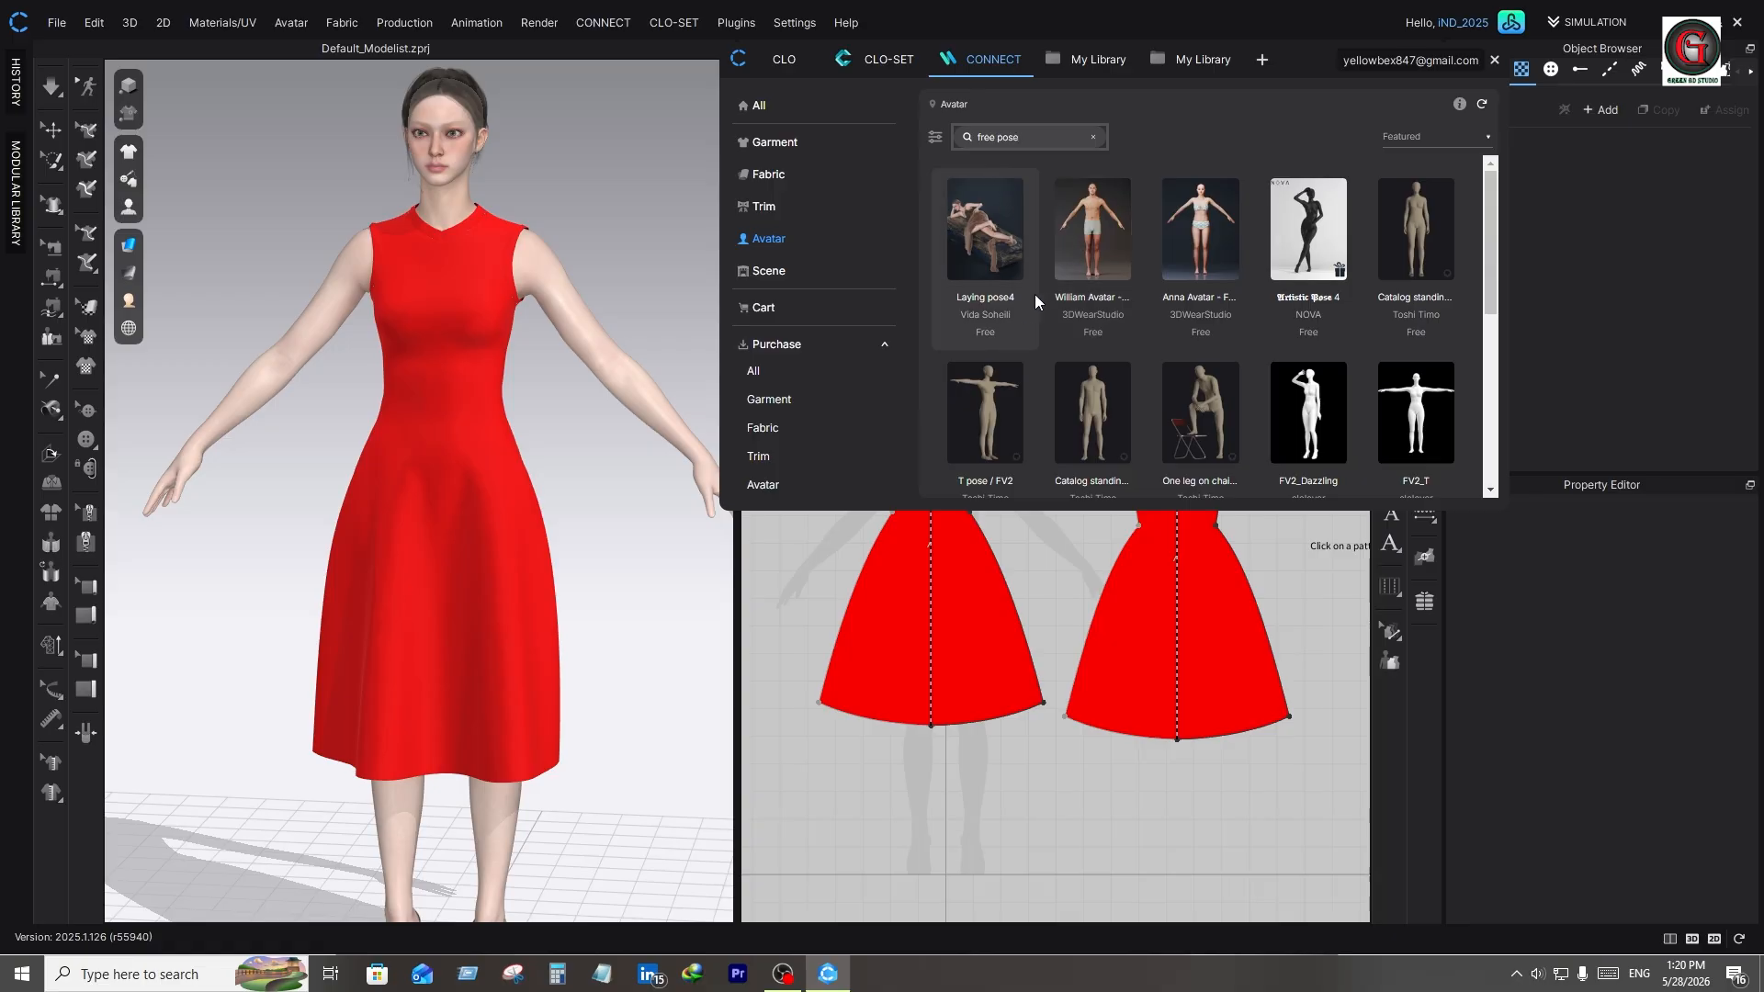
scroll(1144, 322, down, 1)
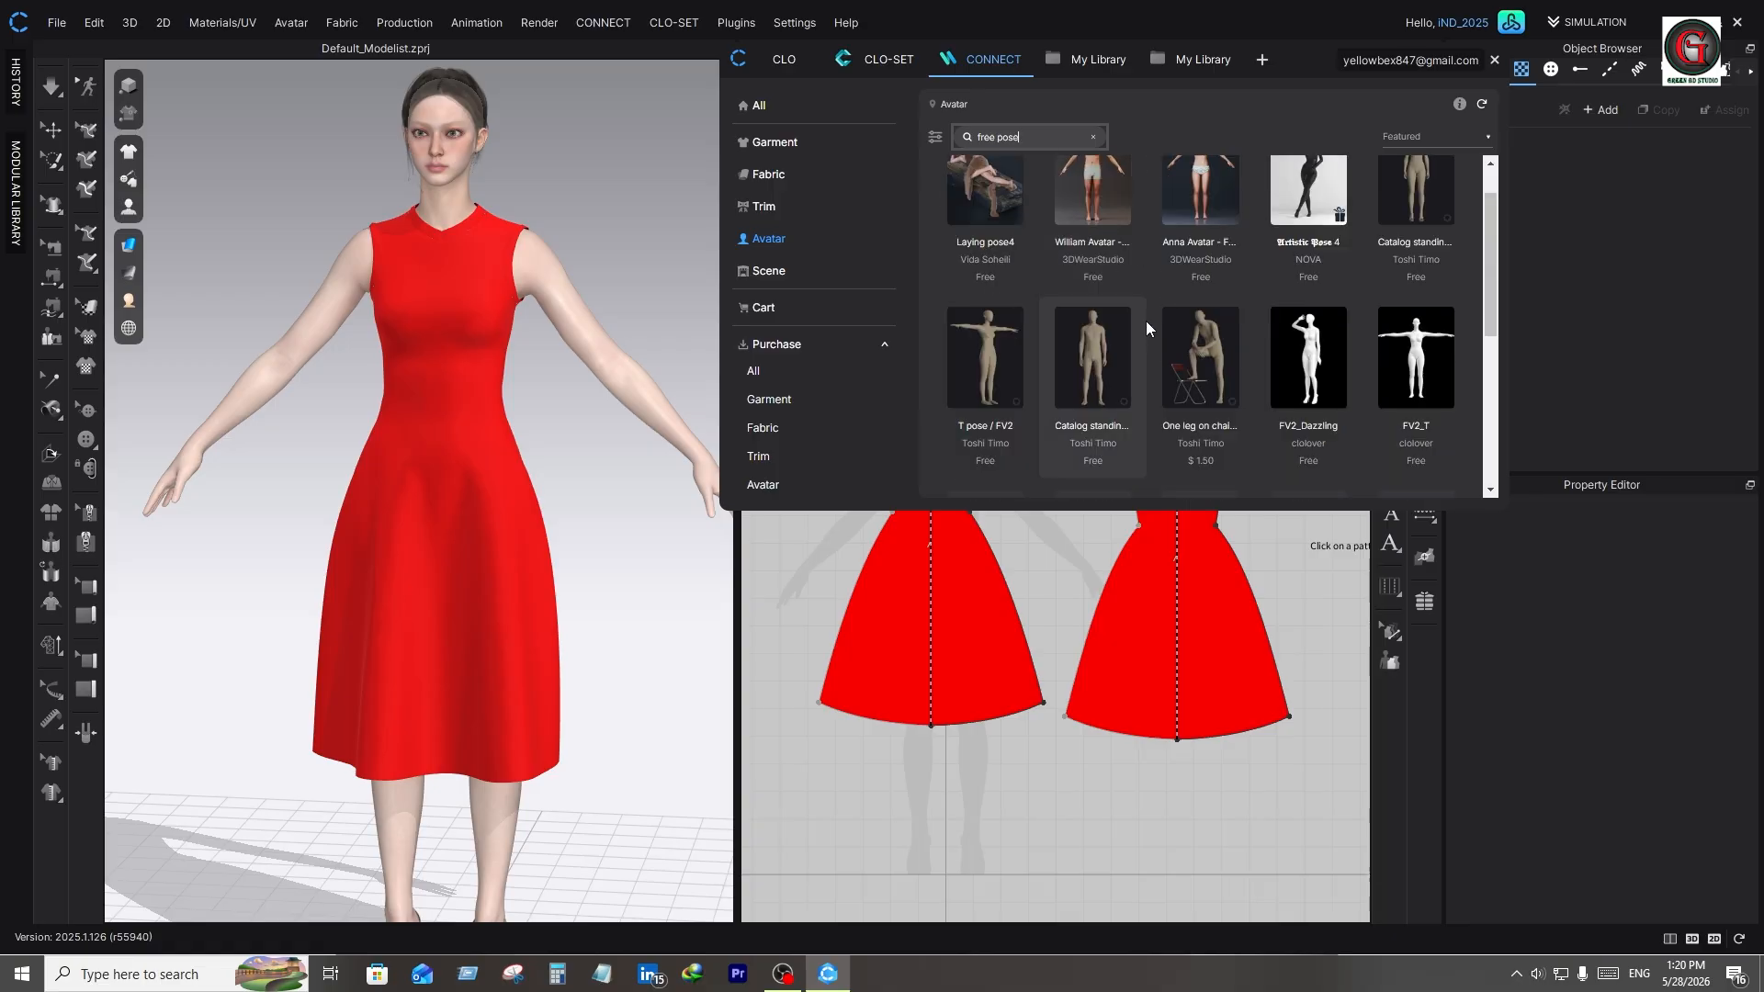
scroll(1143, 316, down, 1)
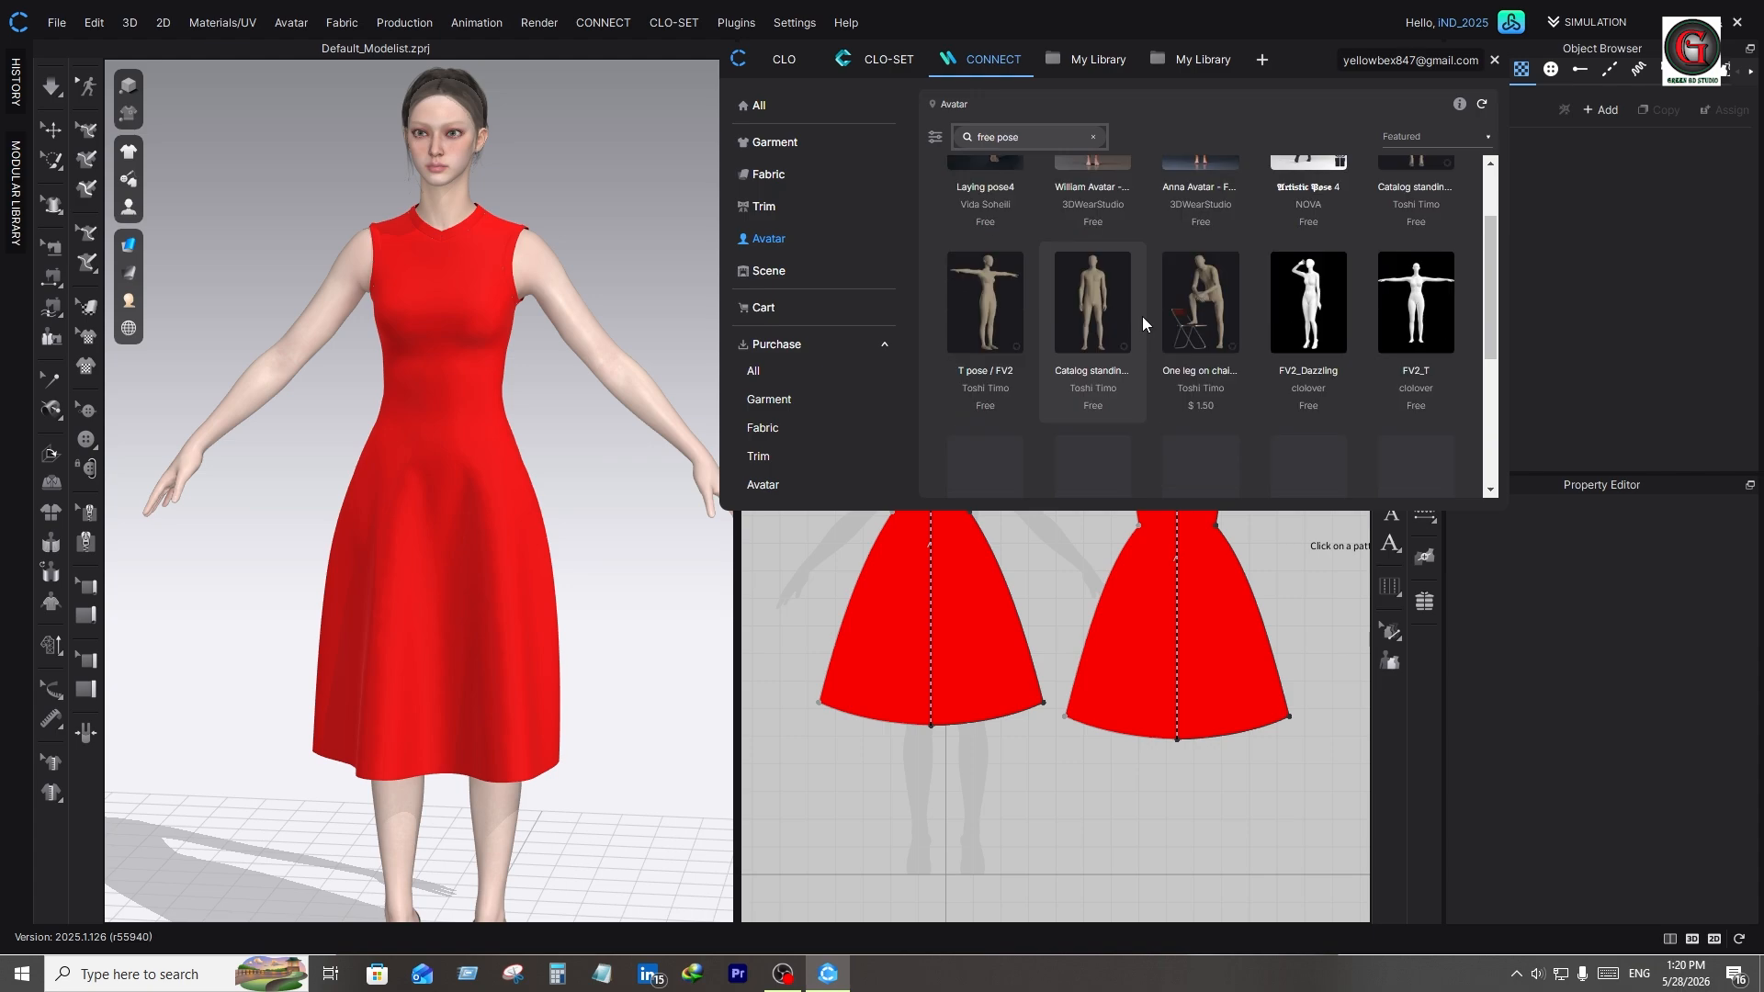
scroll(1143, 316, down, 3)
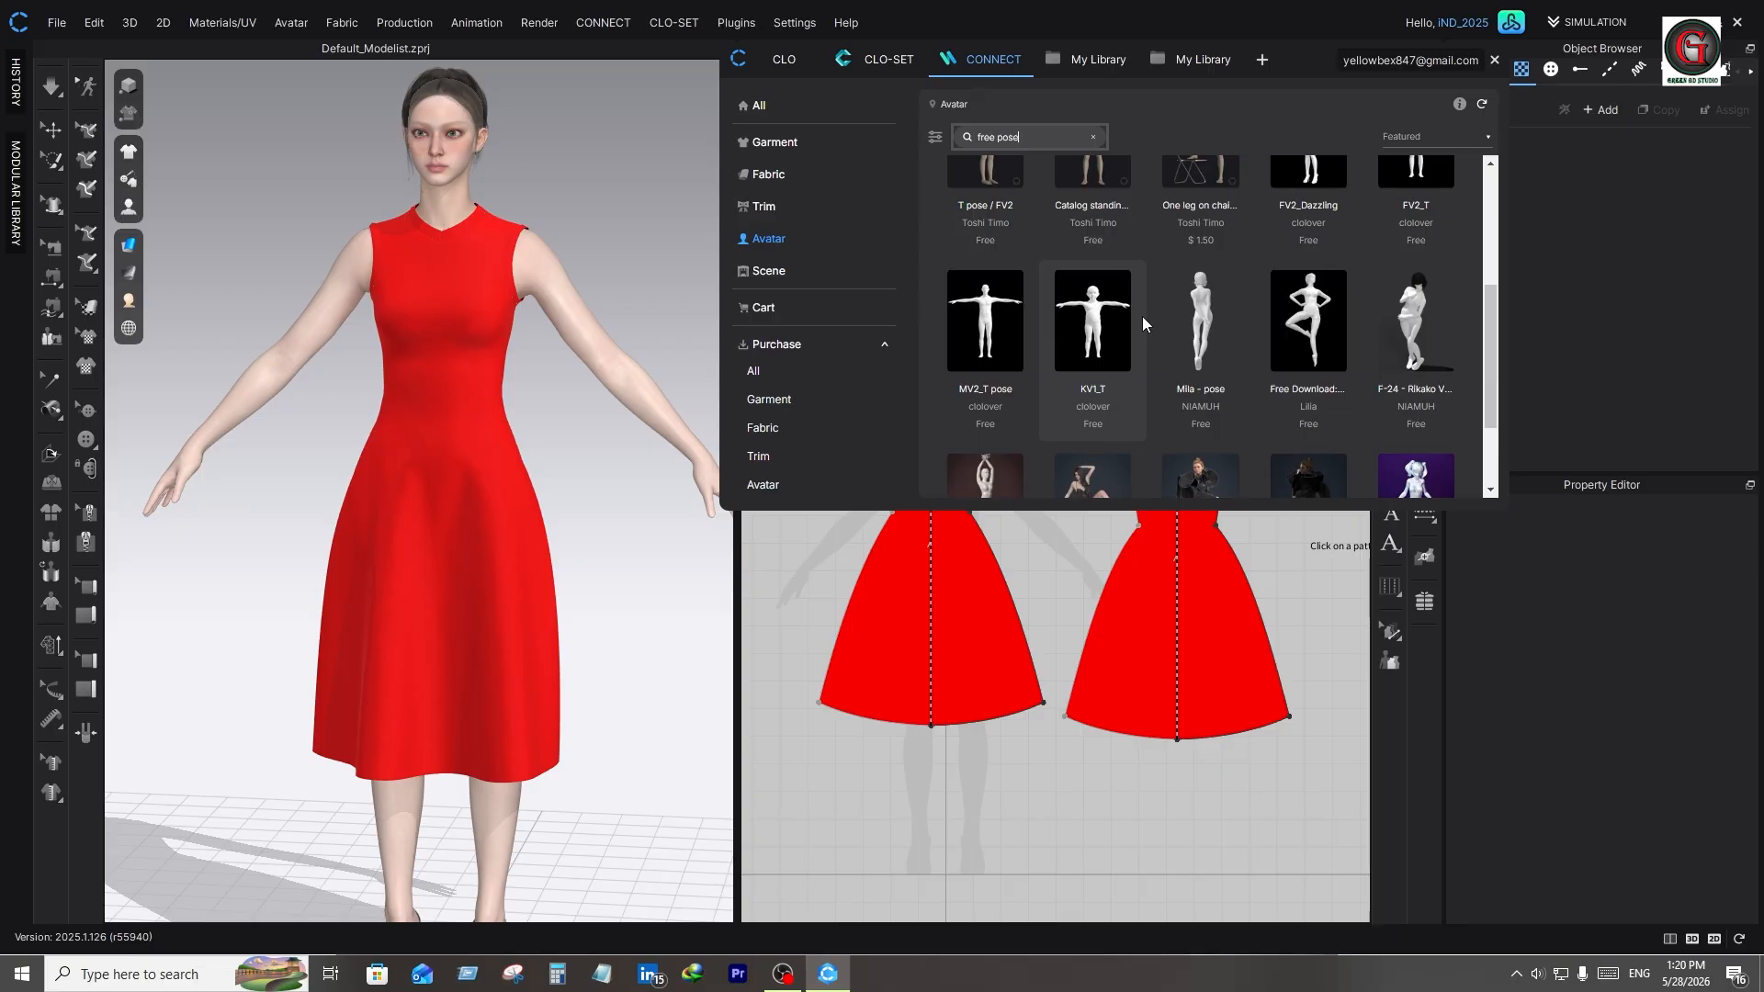
scroll(1143, 316, down, 2)
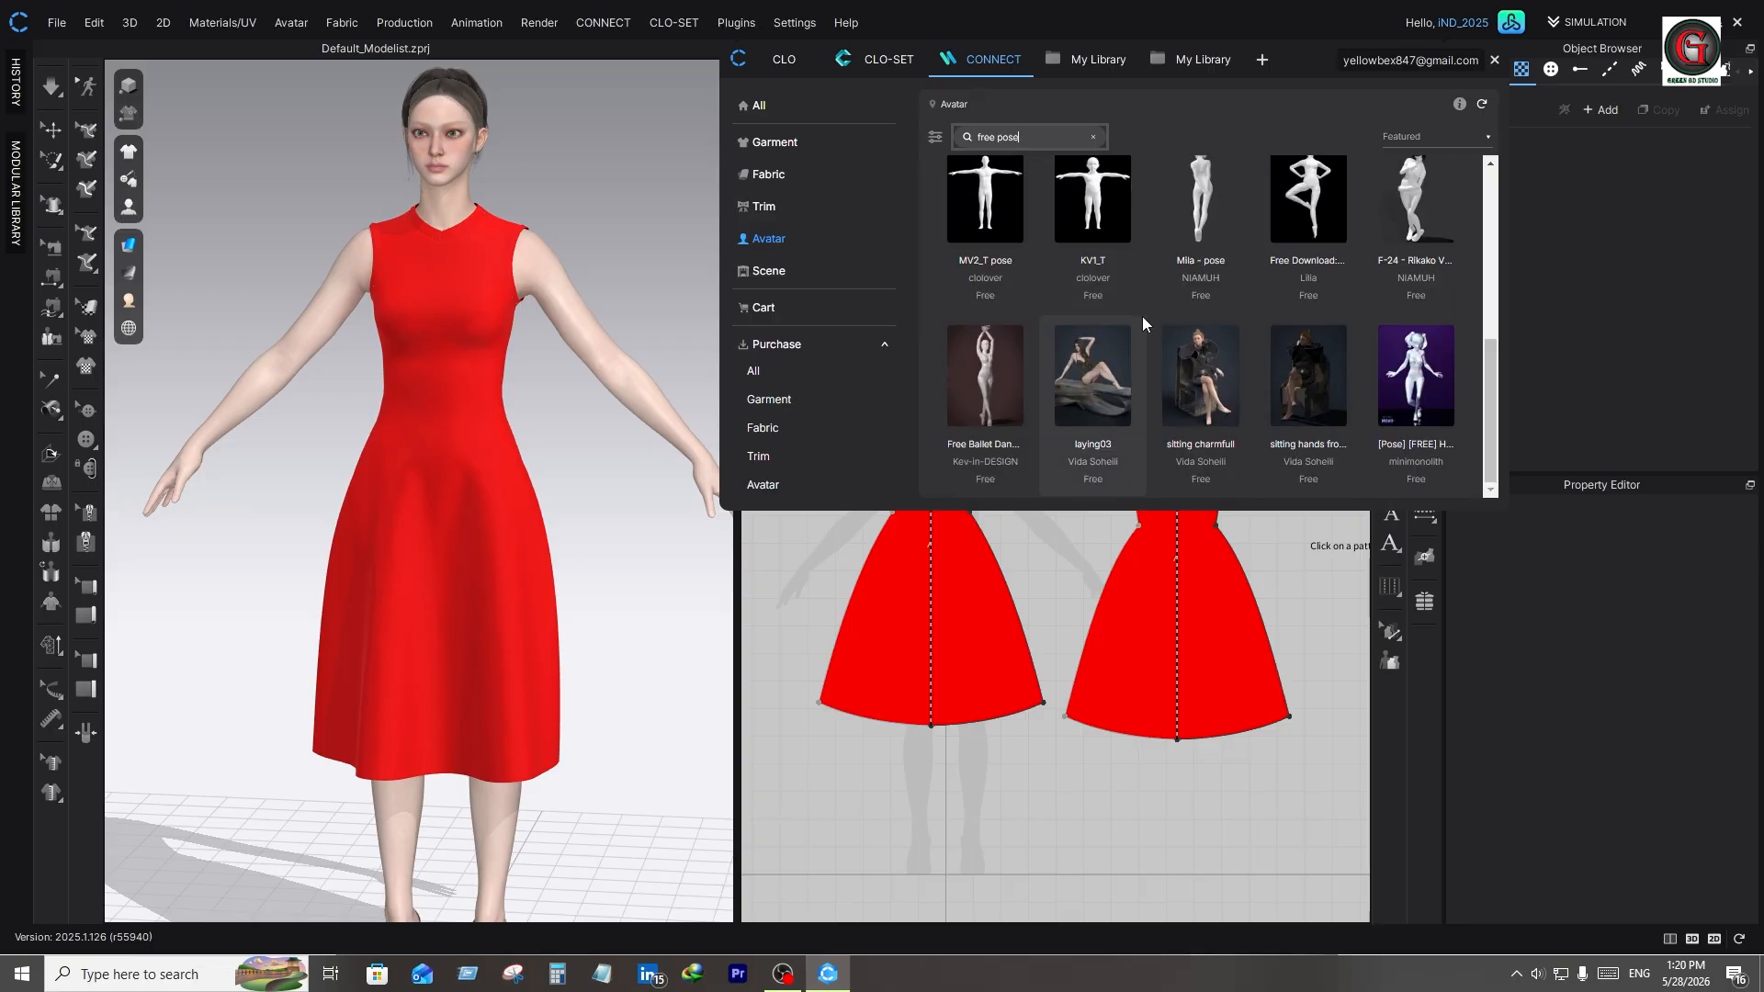
click(995, 450)
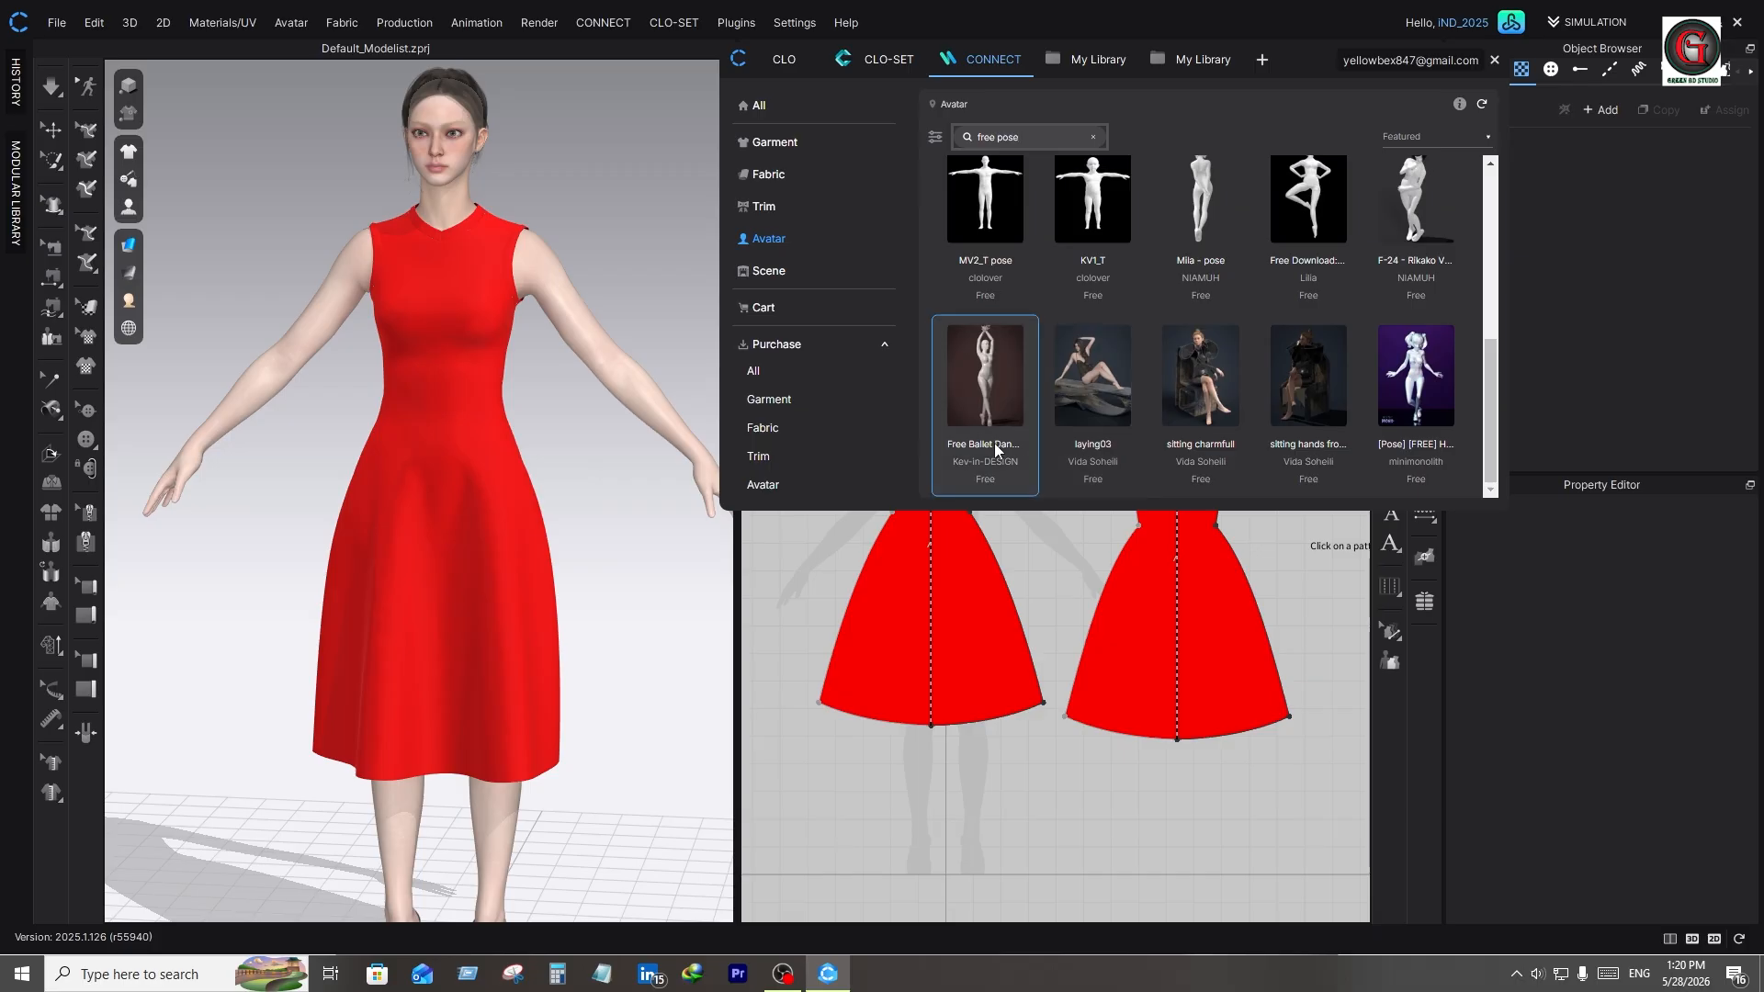
double_click(995, 450)
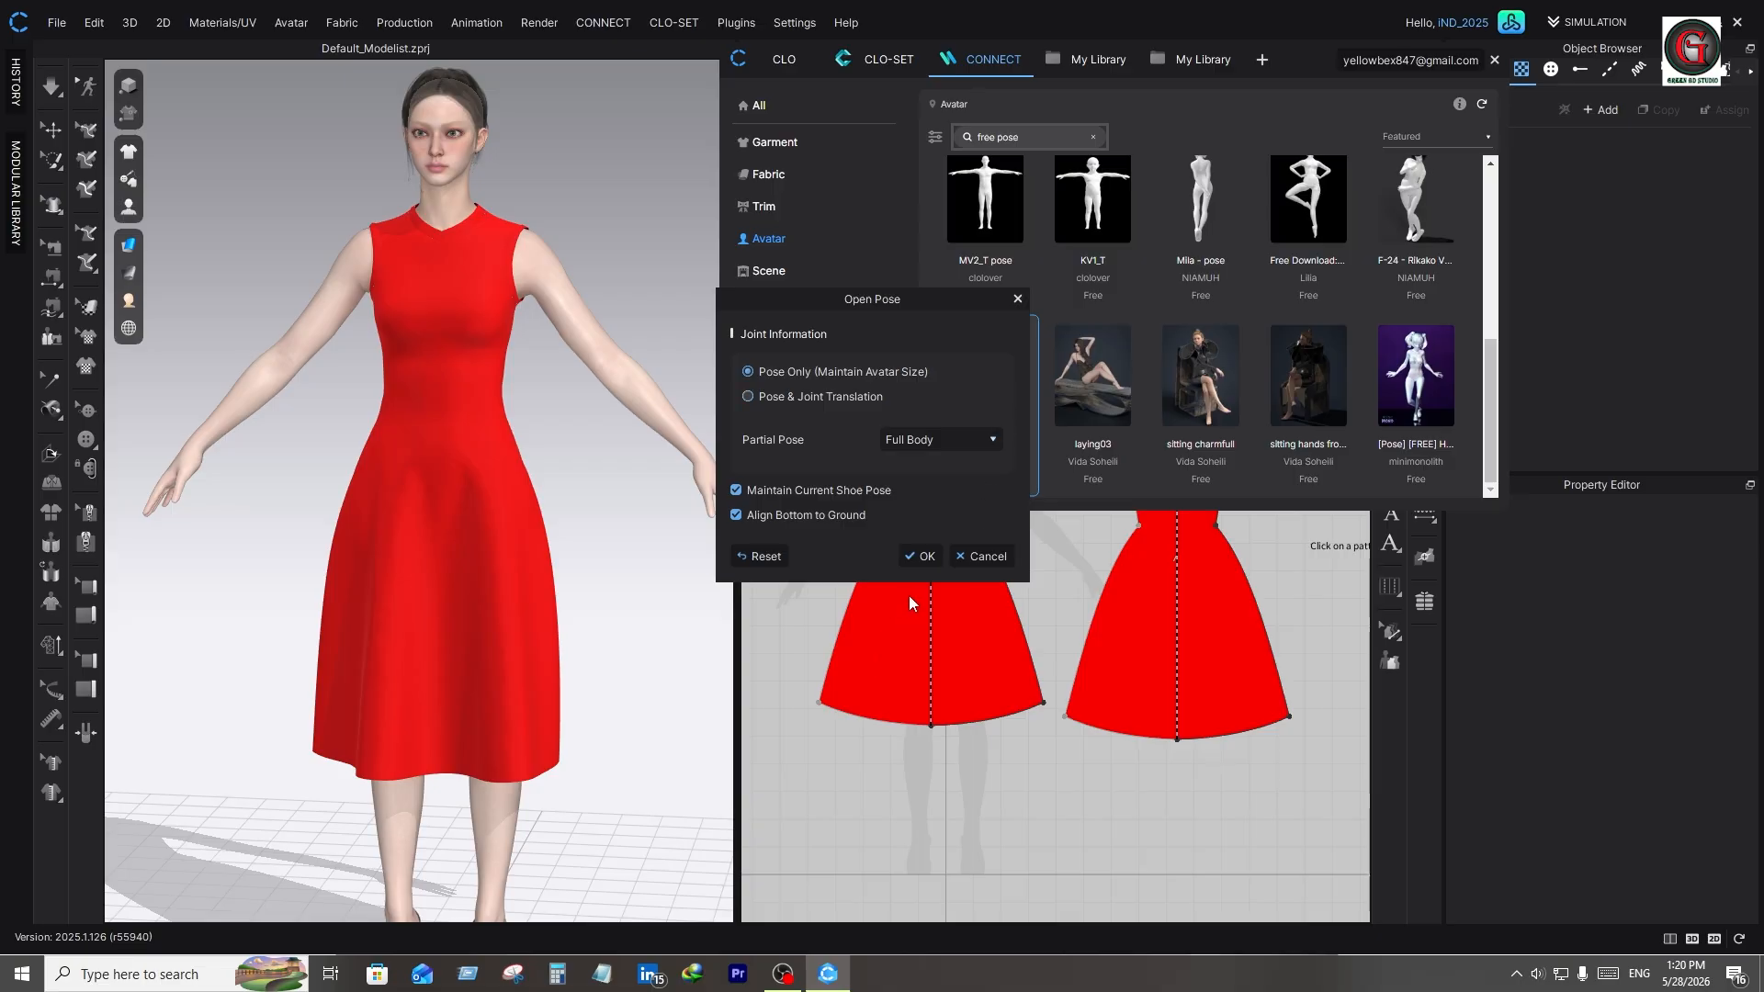
click(930, 555)
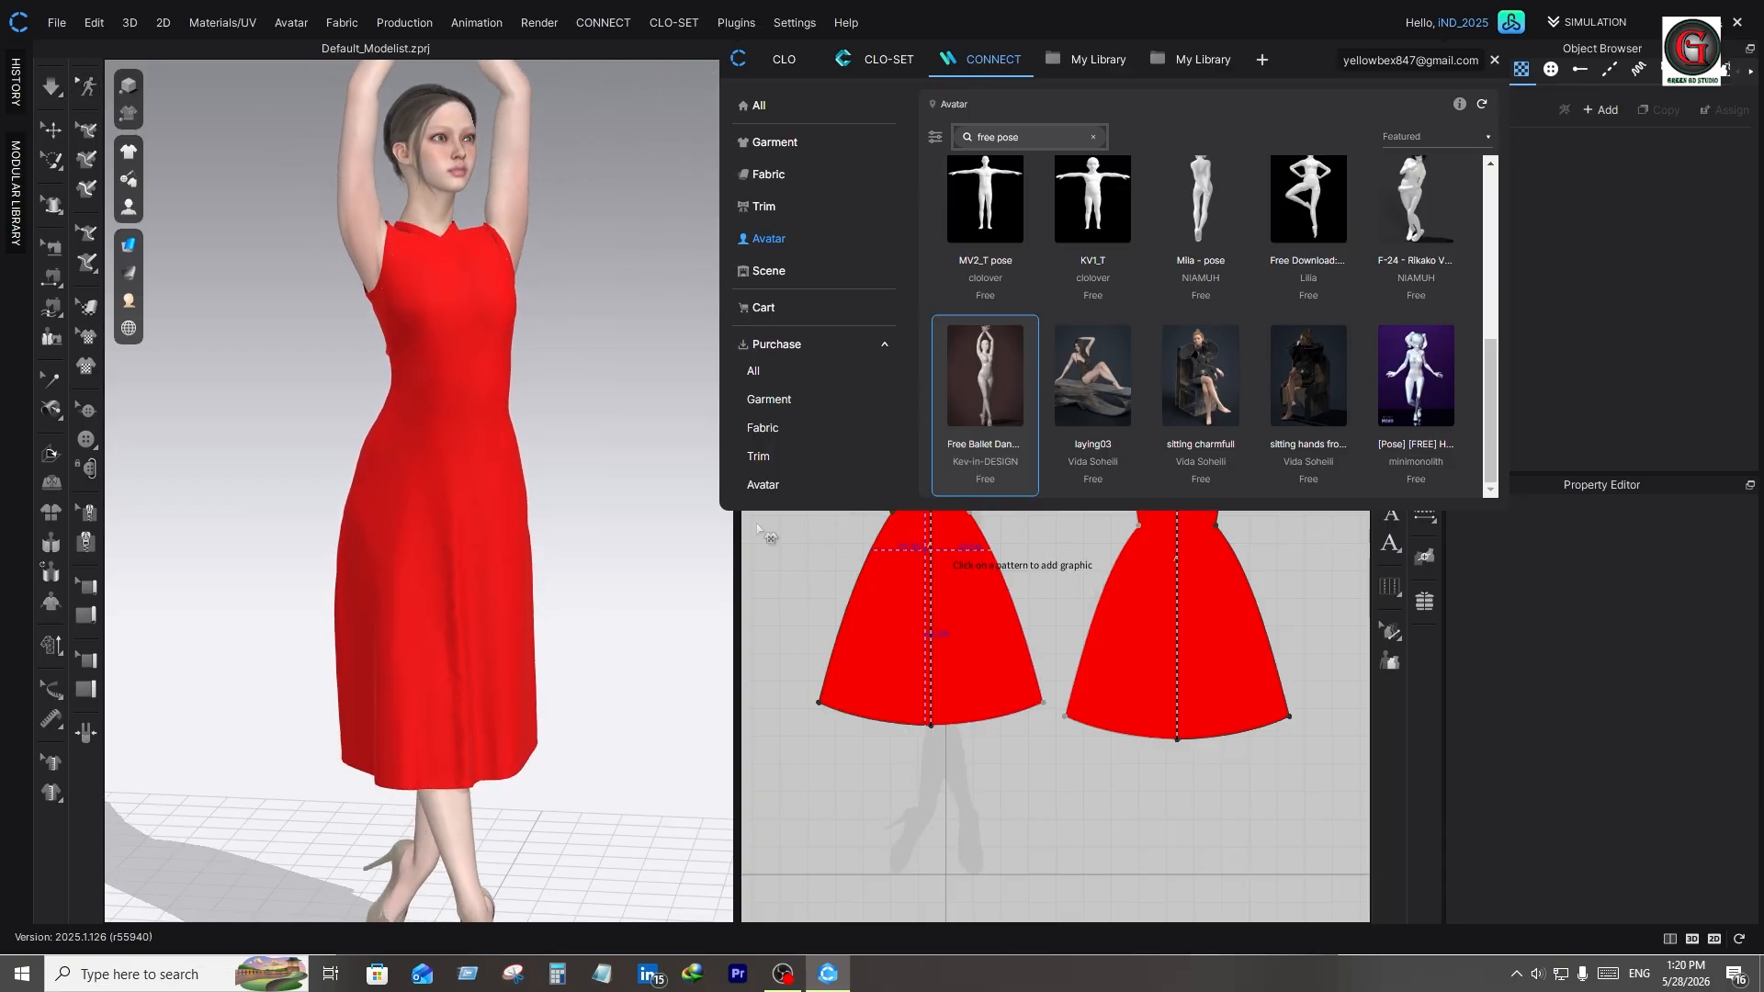
Place the channels4_profile graphic on the skirt area of the front dress pattern
click(448, 493)
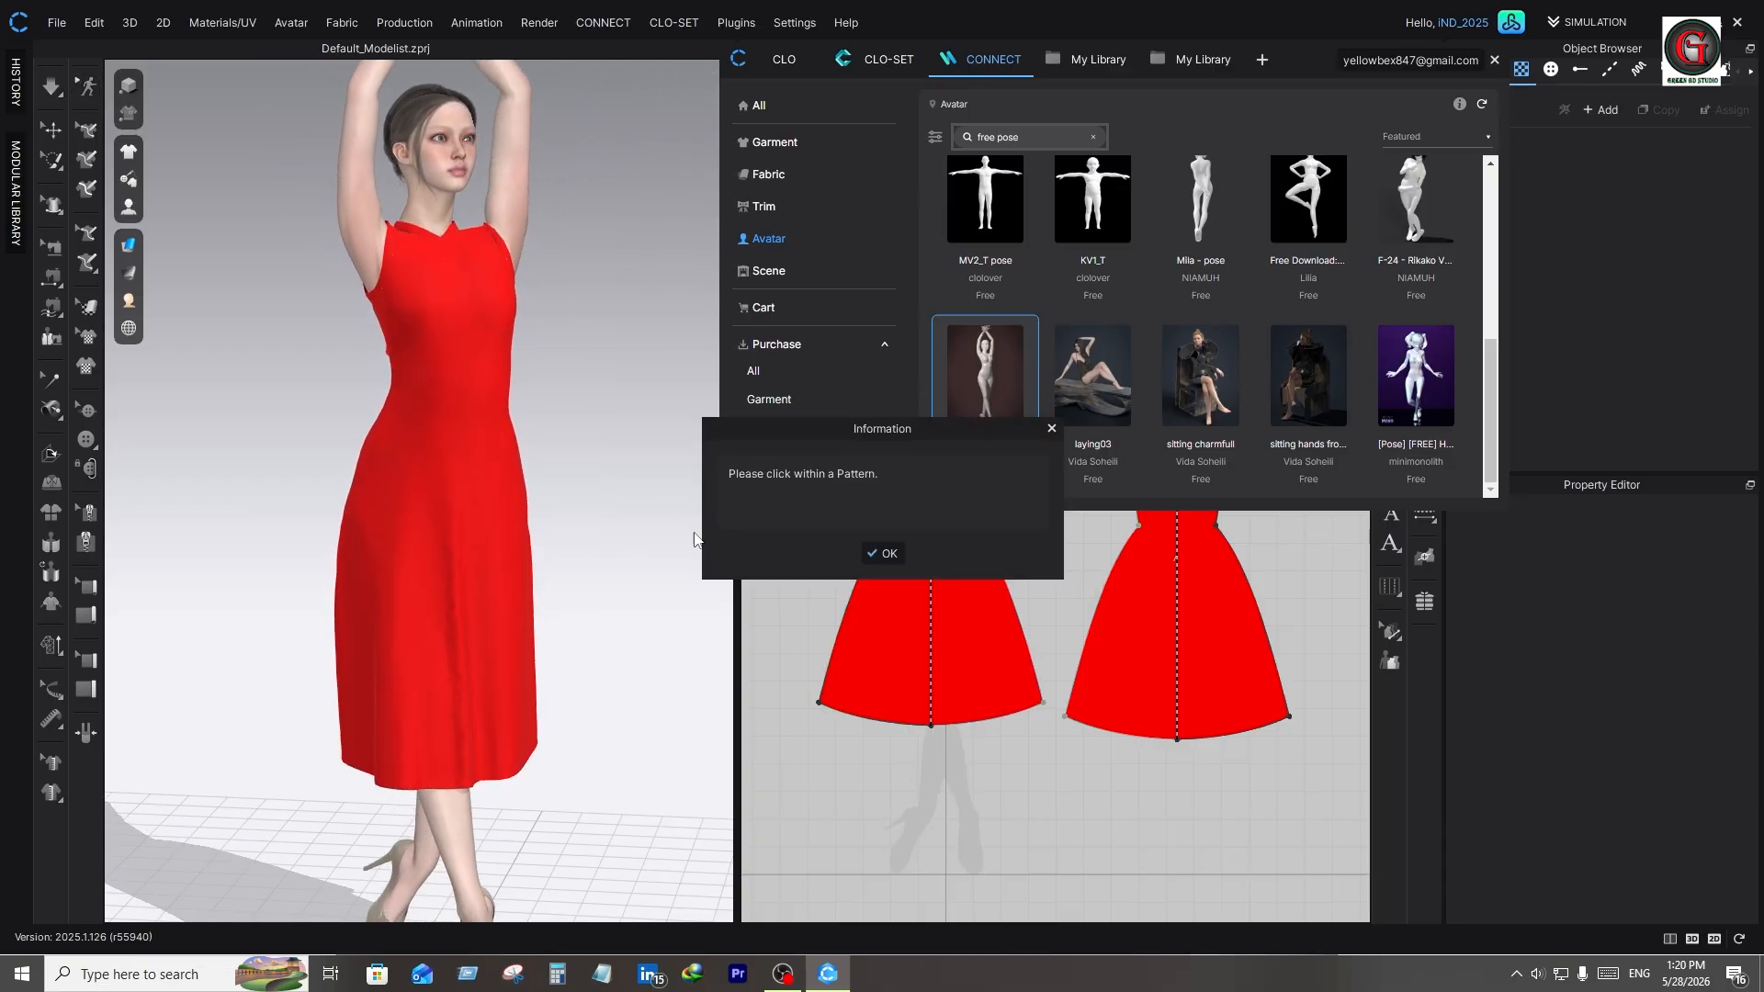
click(882, 554)
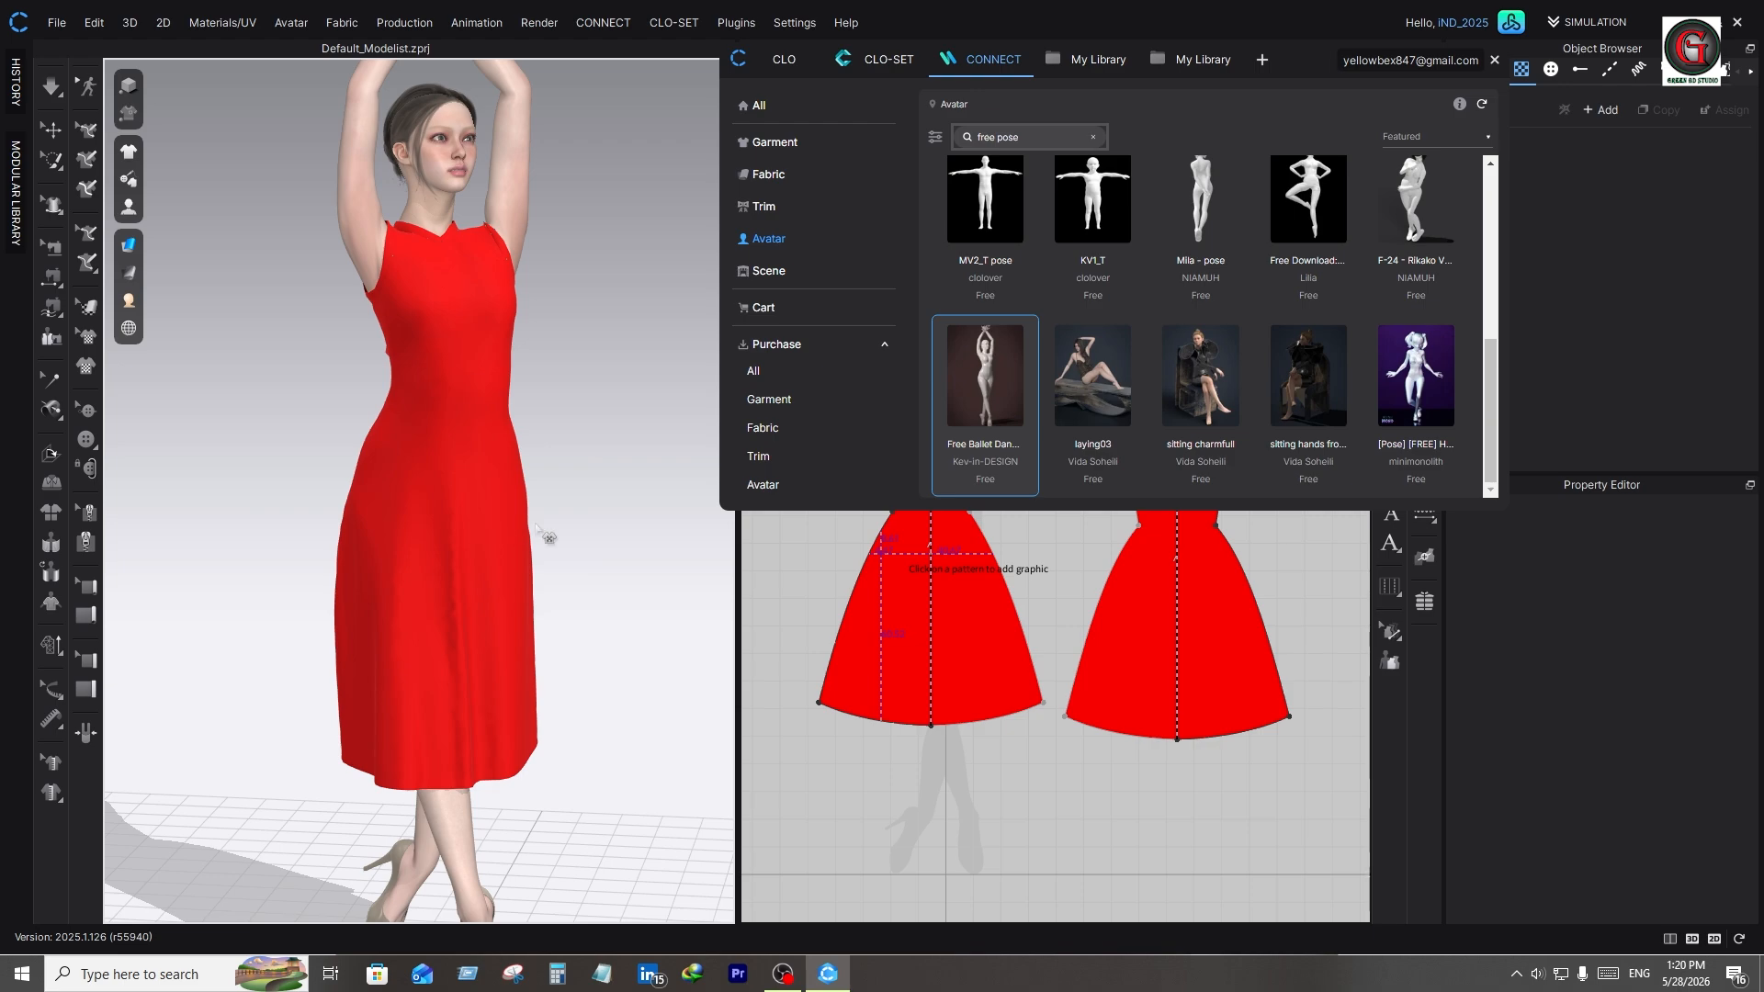
click(394, 572)
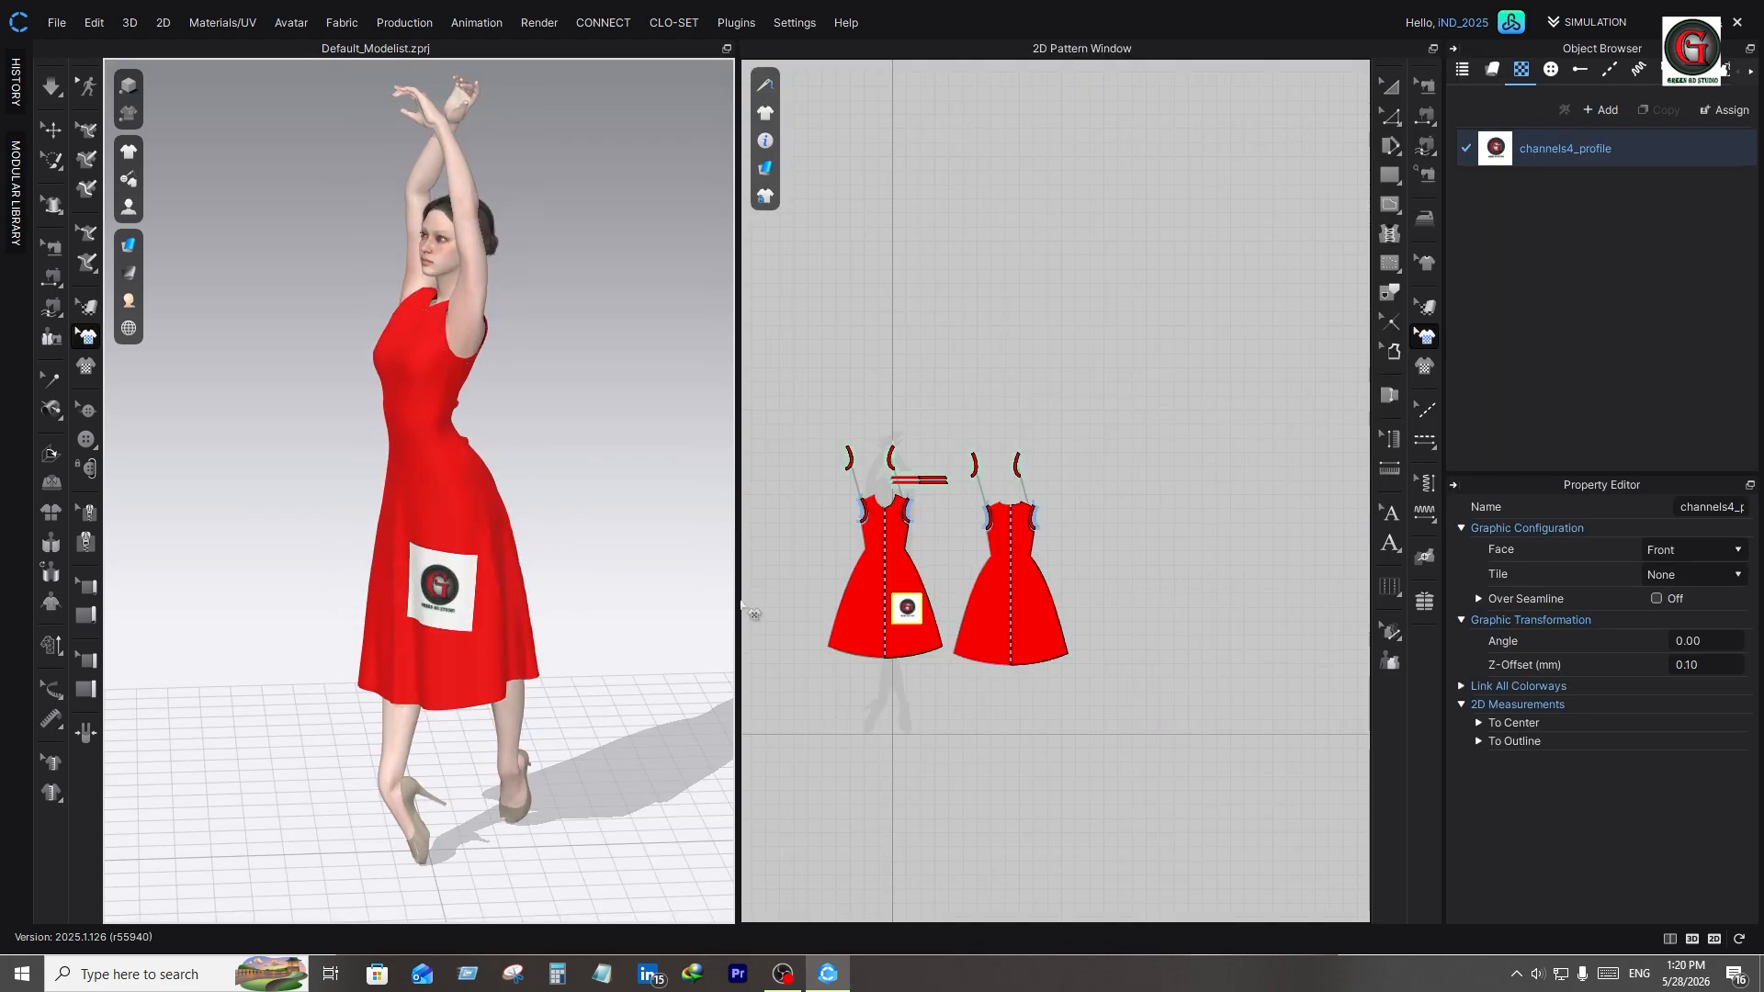
Shrink the logo graphic and move it to the chest of the front pattern, between the center line and the armhole
scroll(908, 612, up, 8)
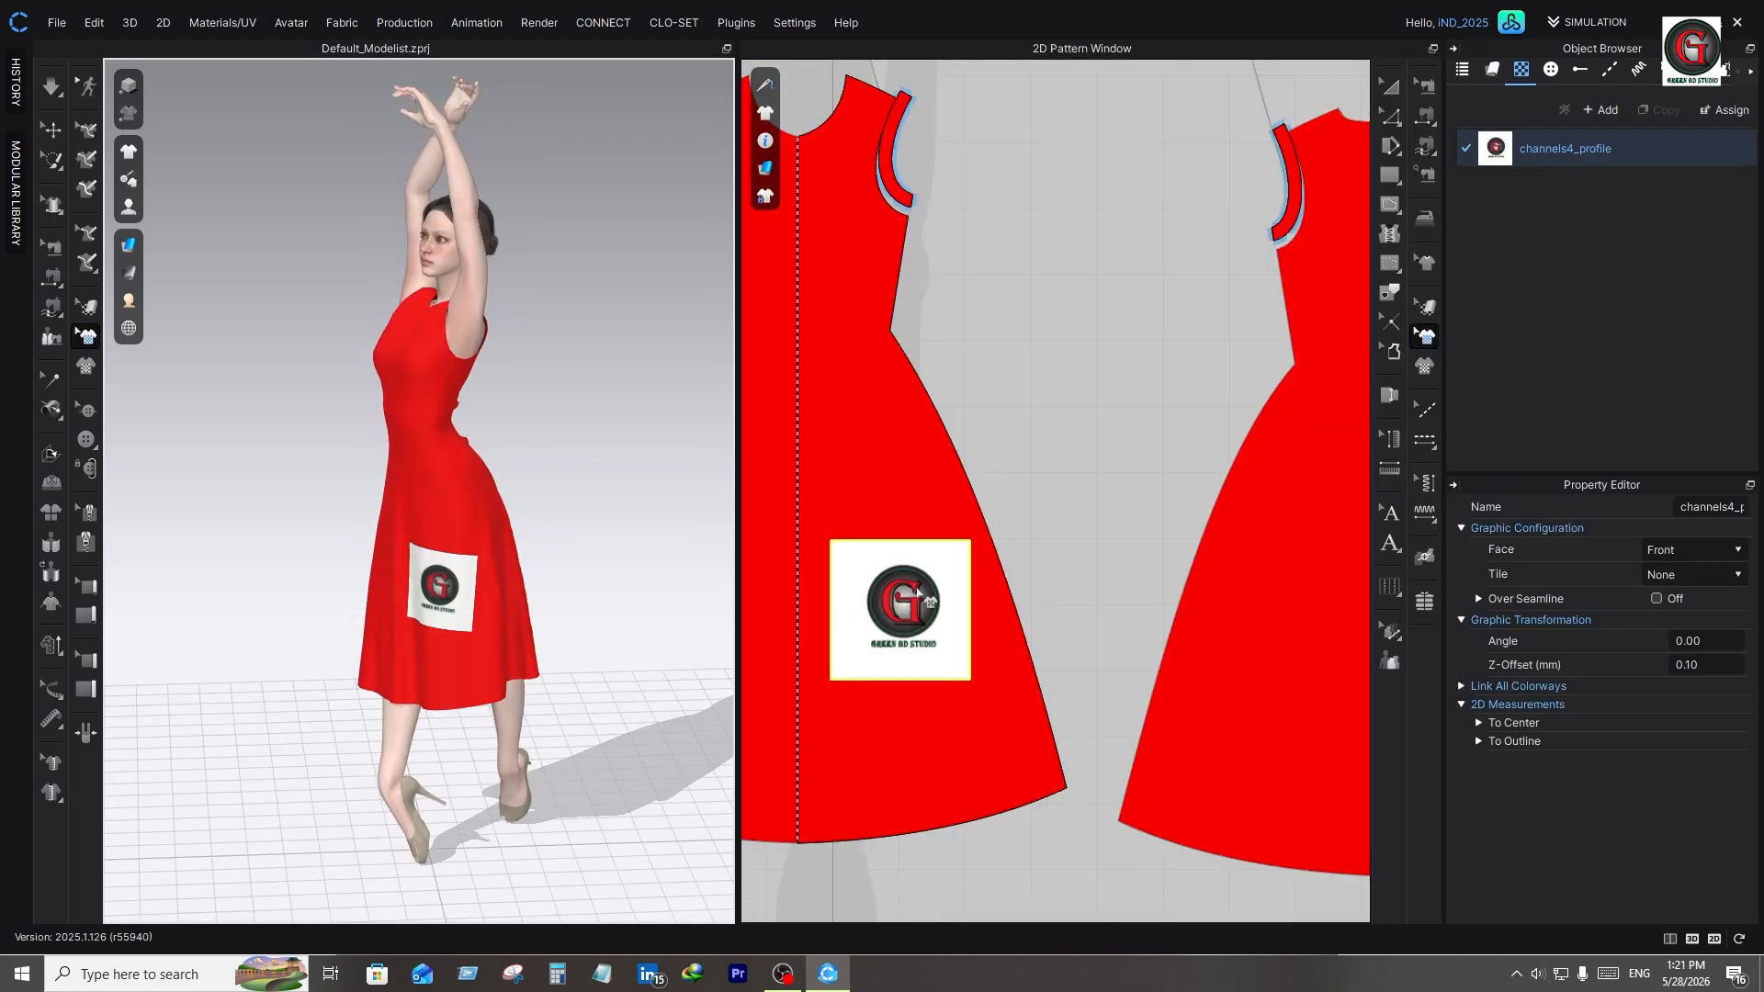
drag(963, 577, 897, 406)
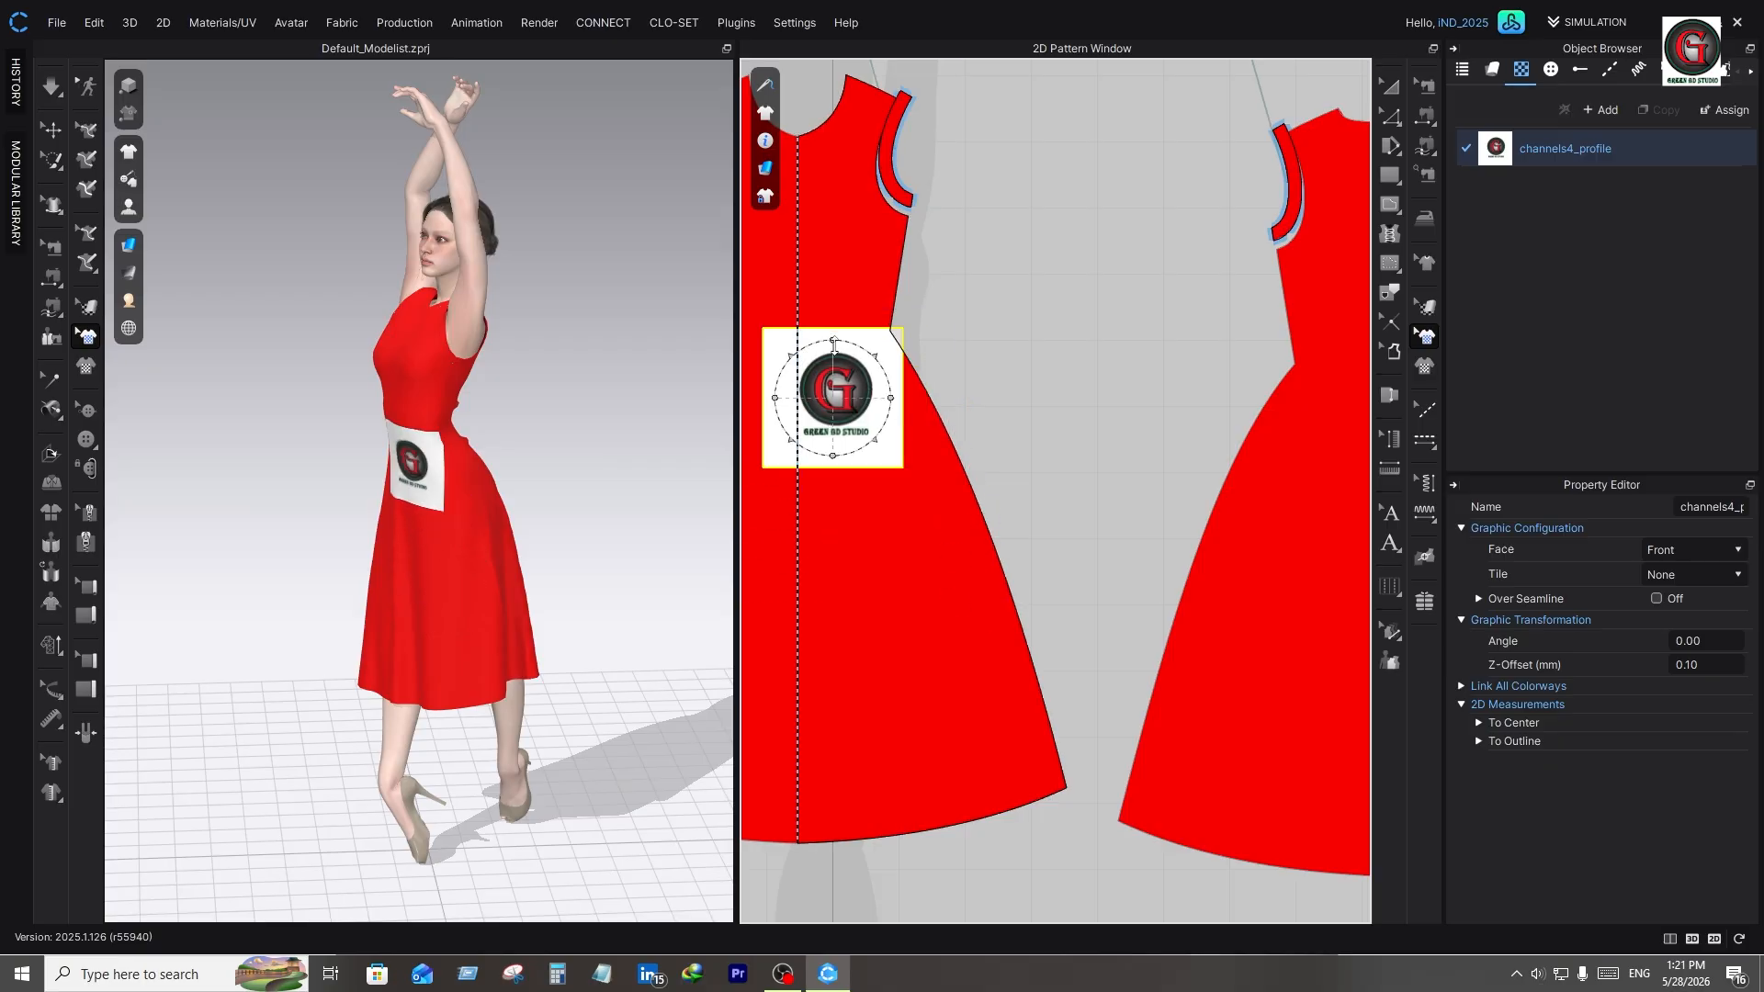
drag(835, 347, 859, 195)
click(955, 395)
right_drag(654, 634, 459, 759)
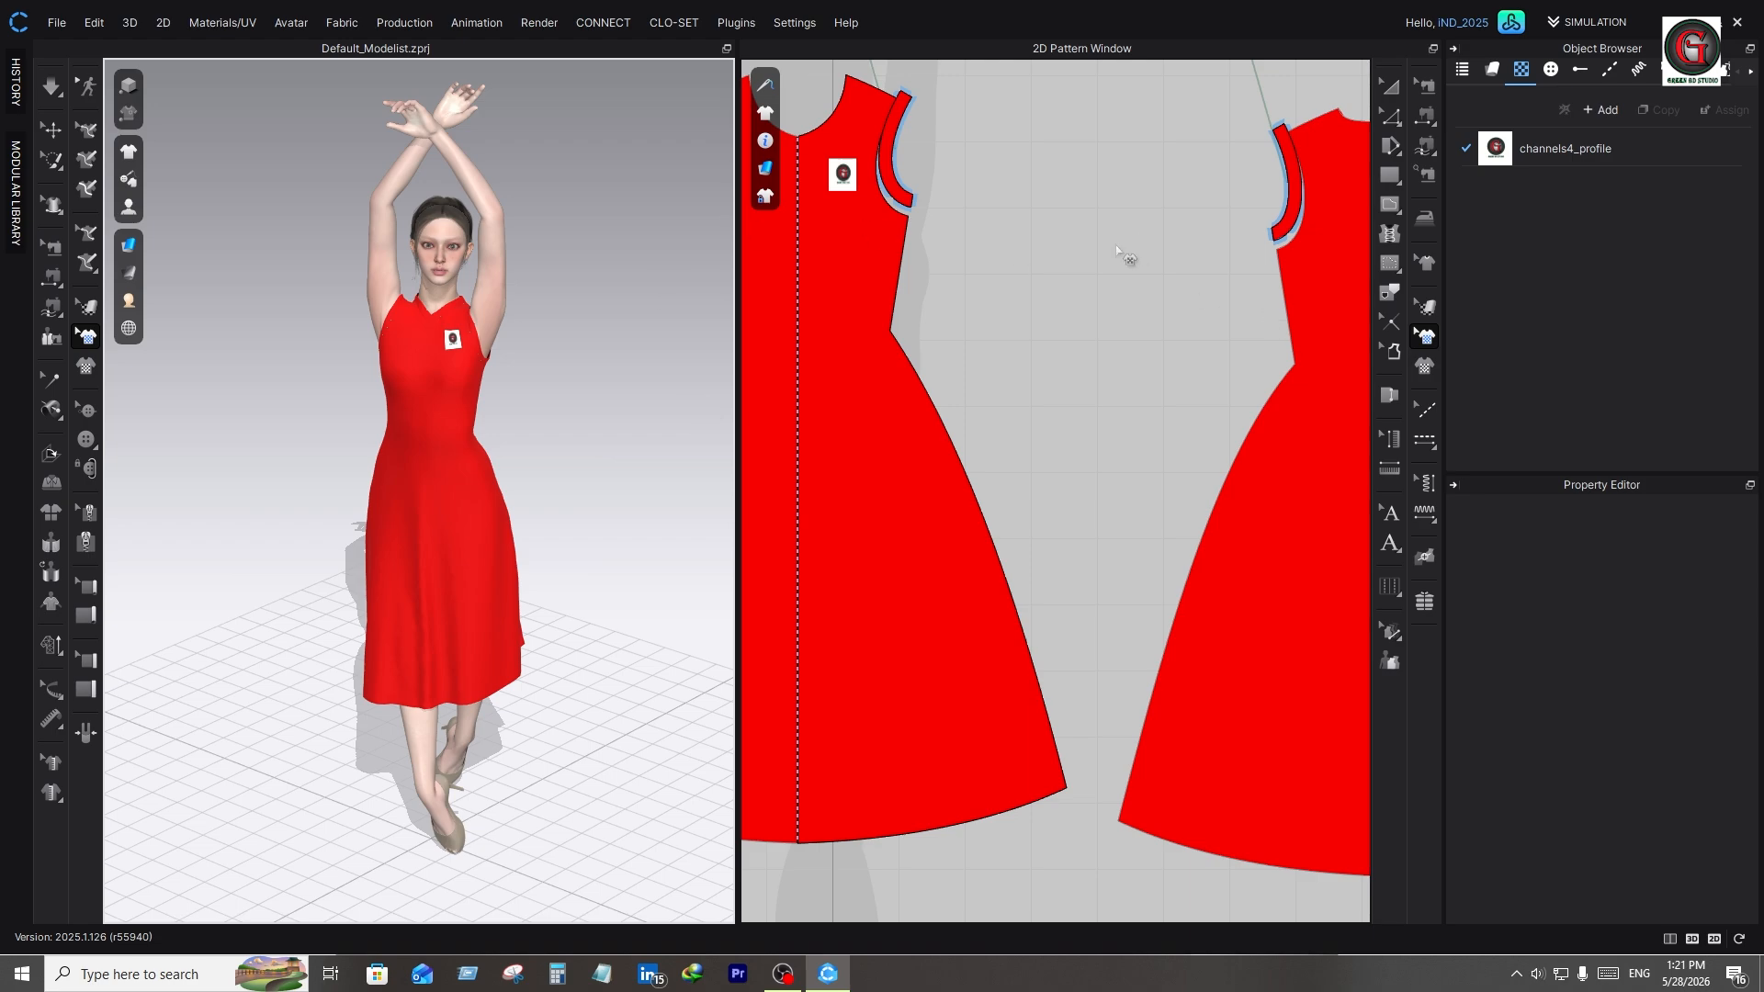
click(1110, 235)
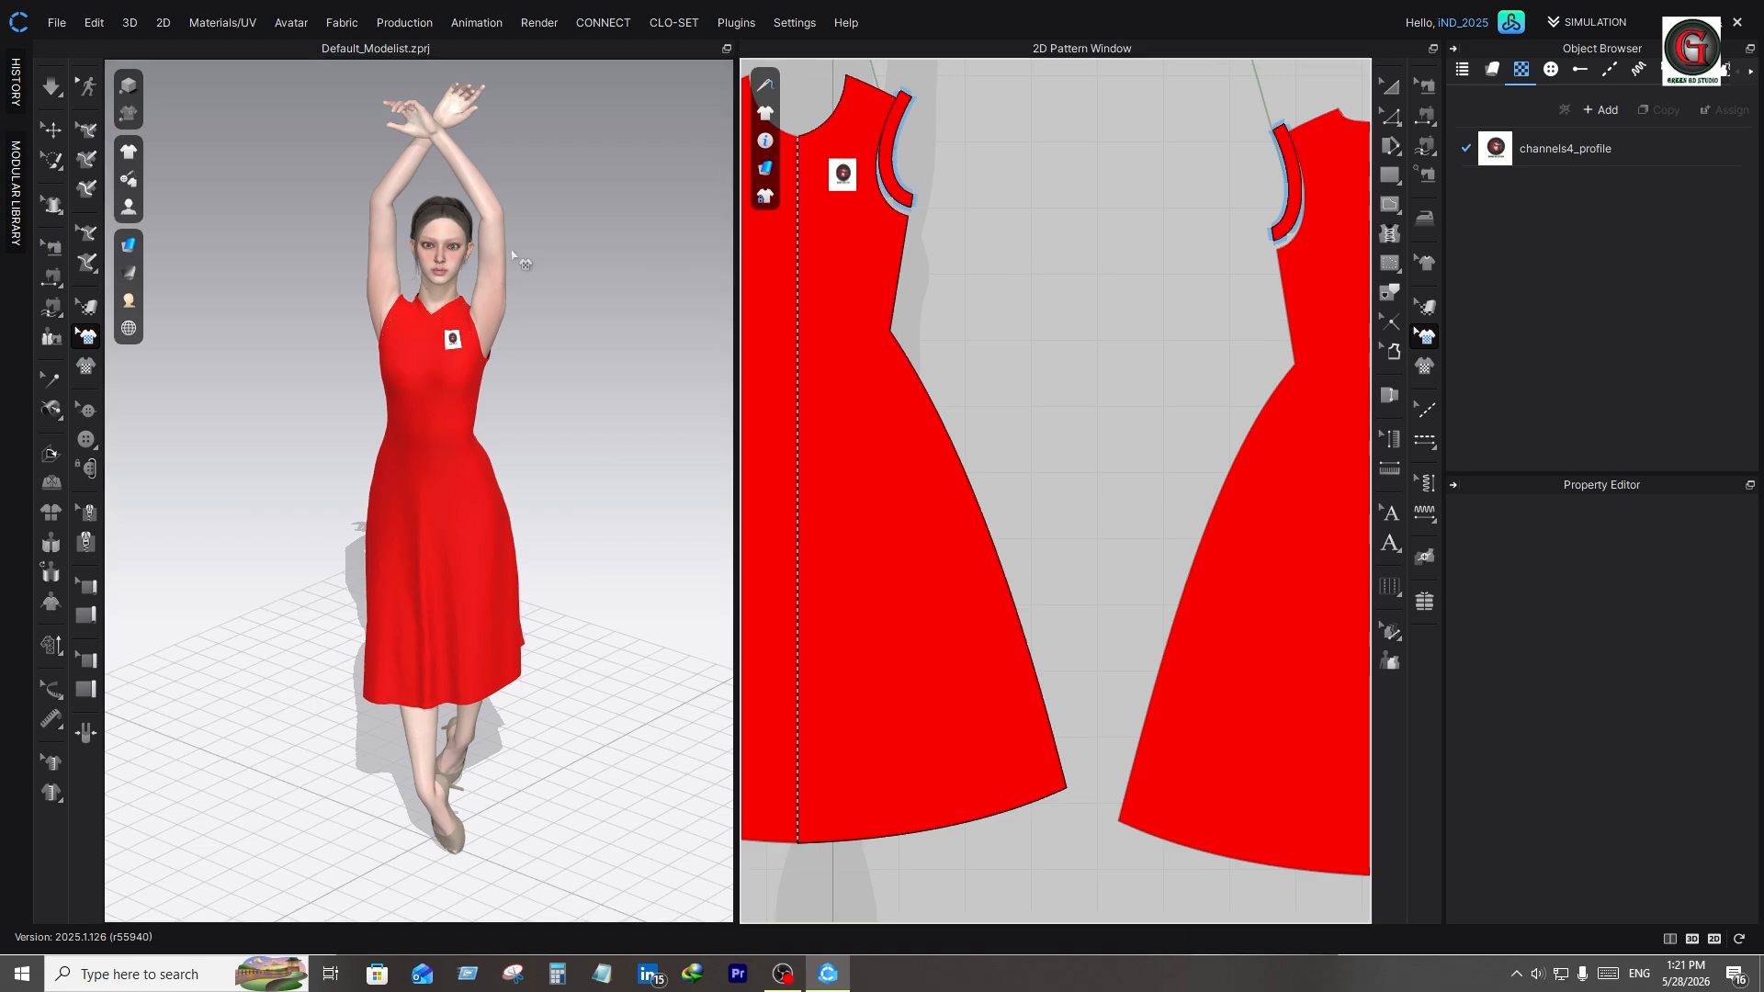
Save the project as "unic 3d fashion design" on the activities (I:) drive
click(57, 24)
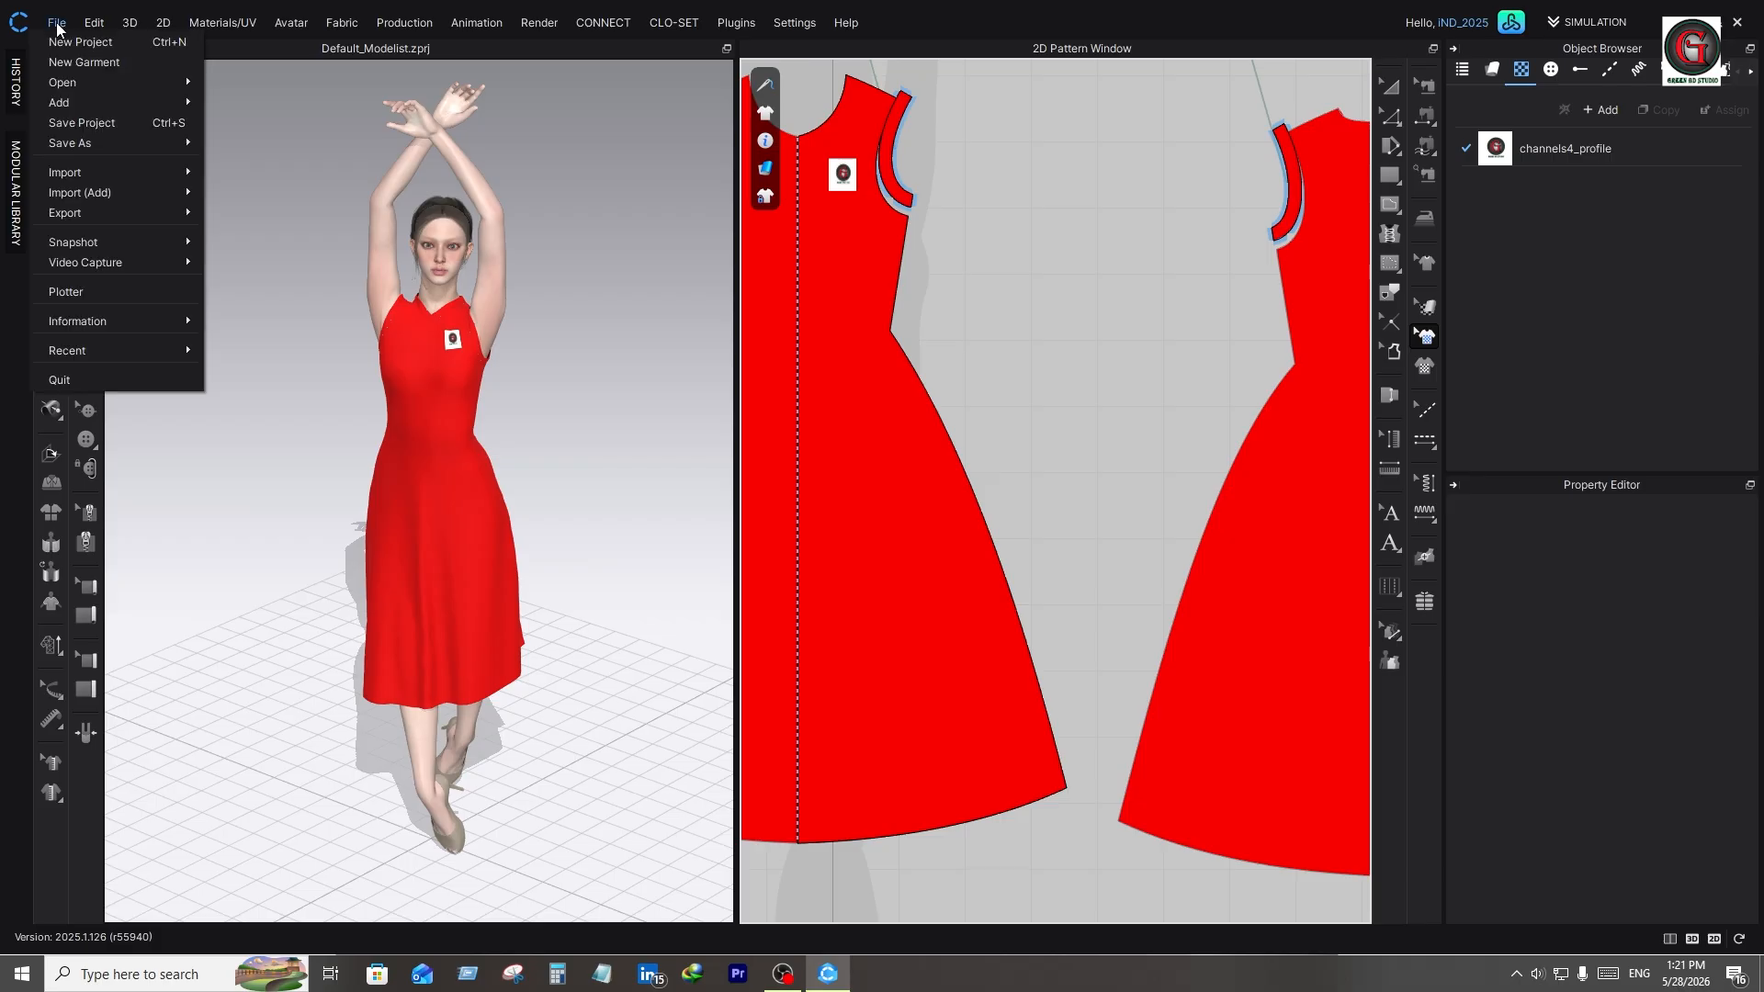
click(81, 123)
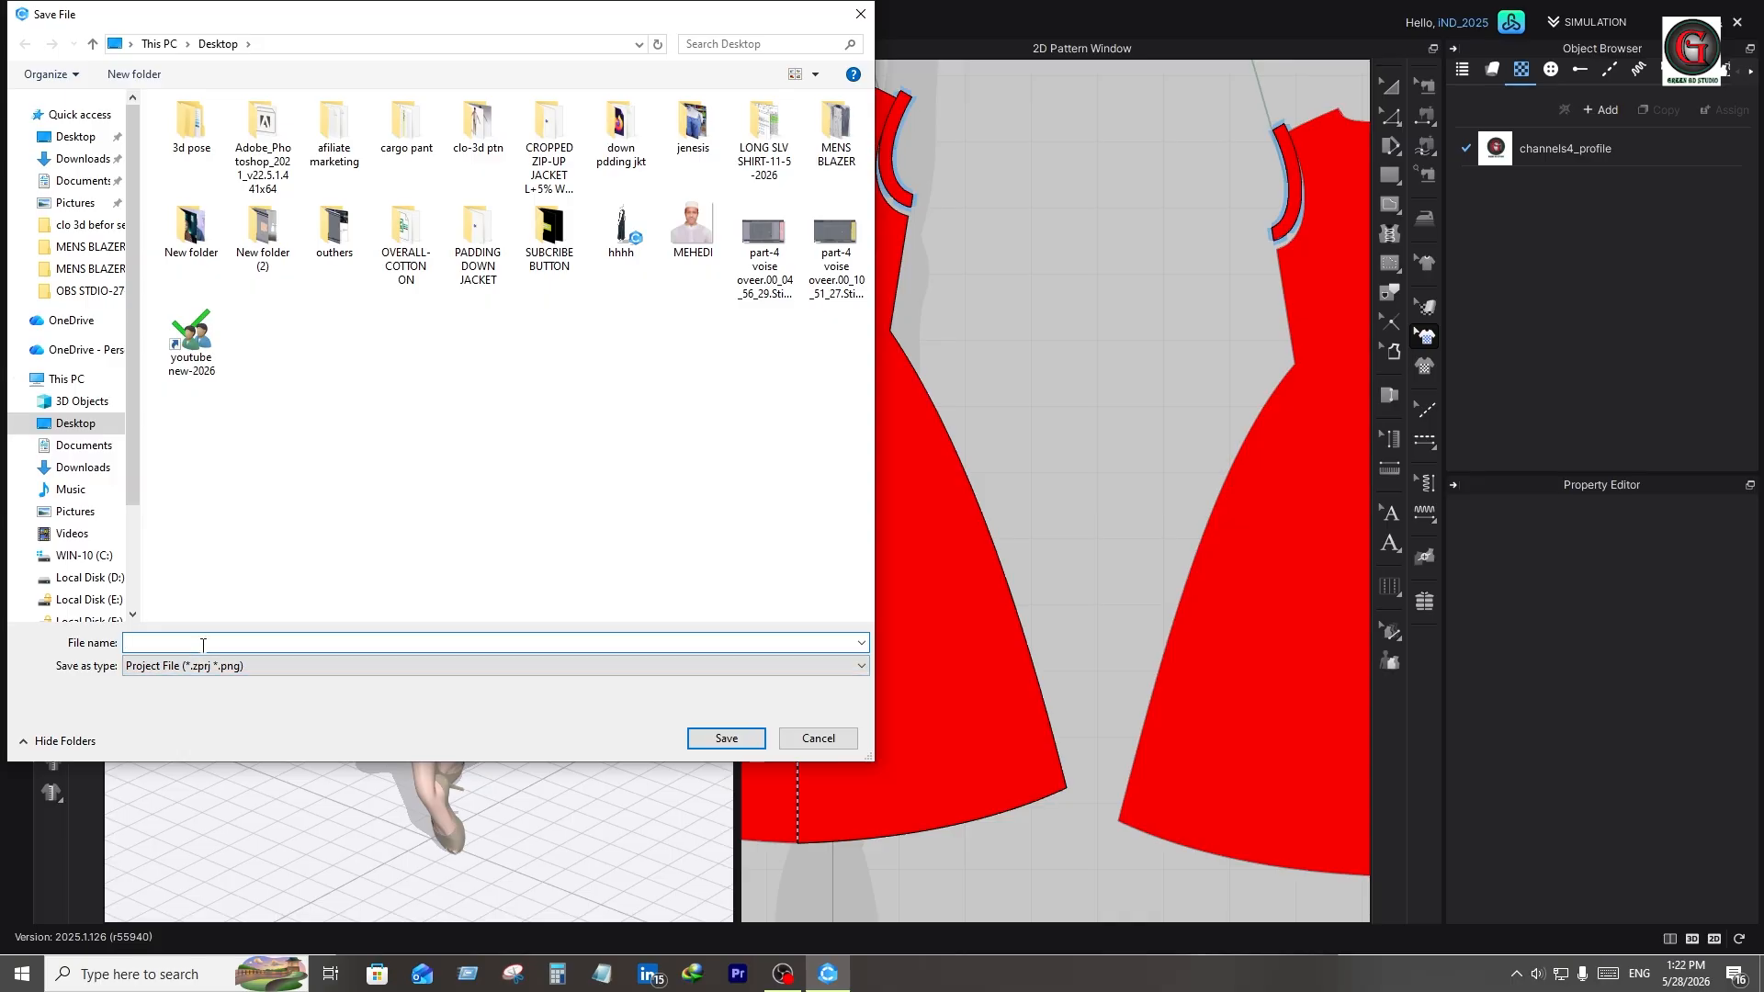
text(unic)
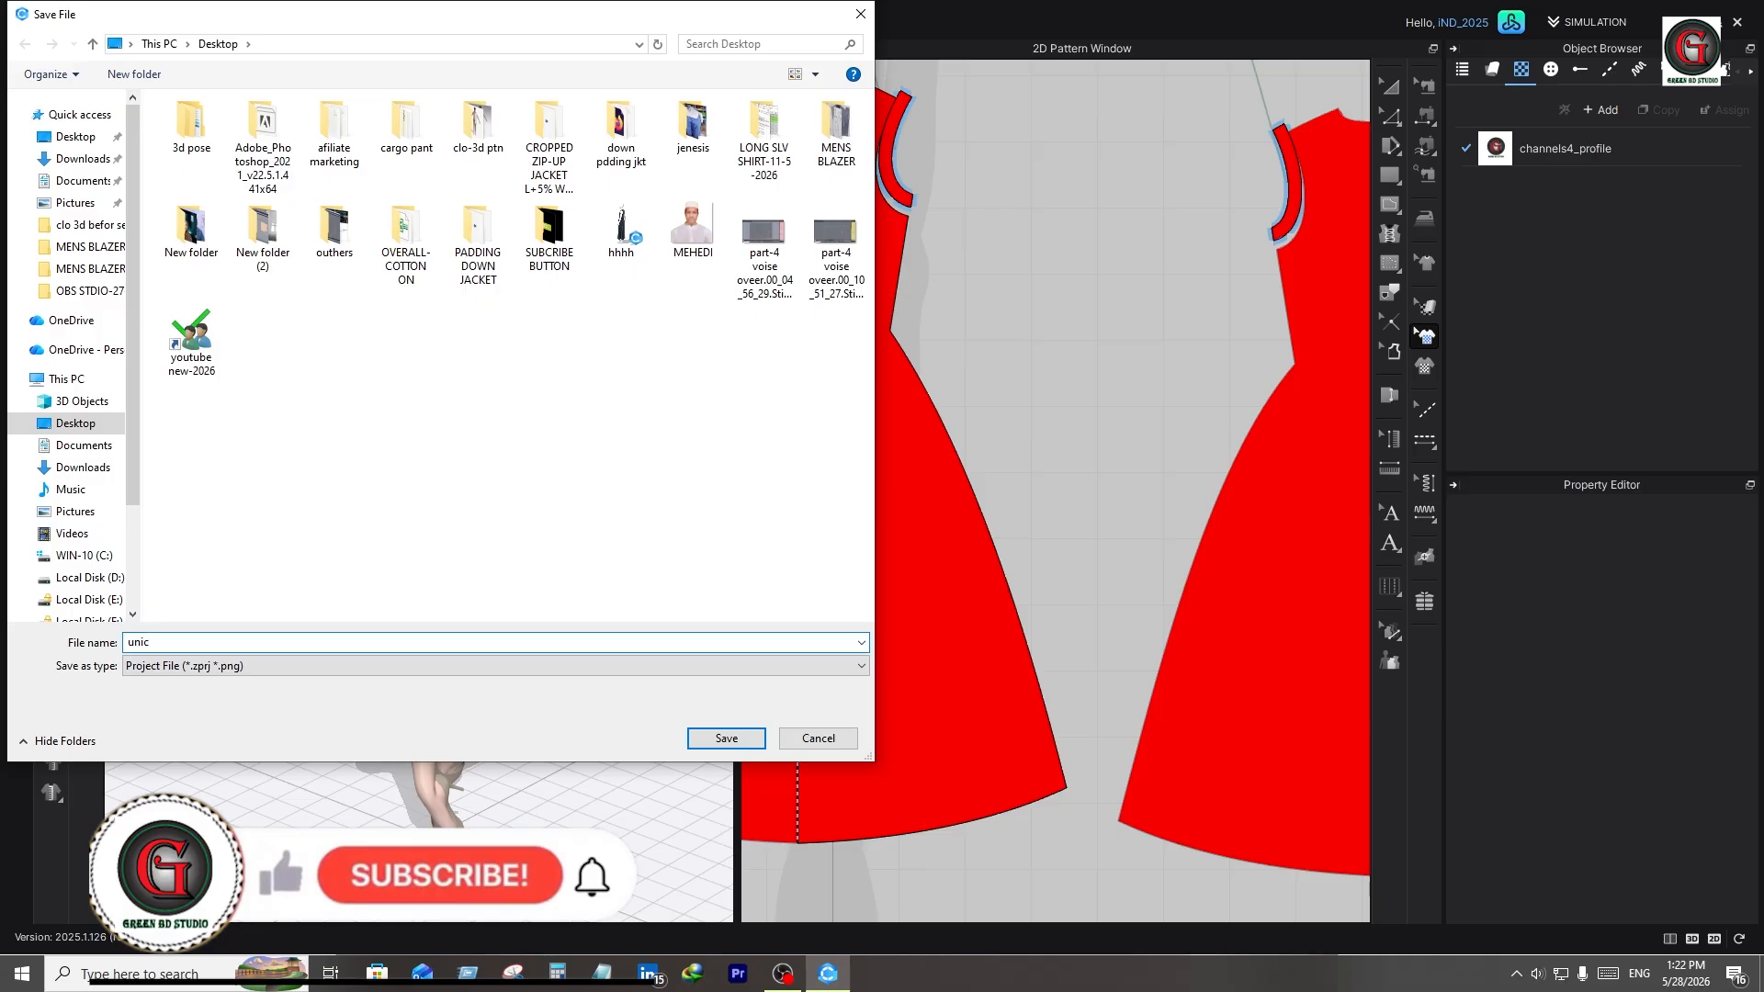
text( 3d fash)
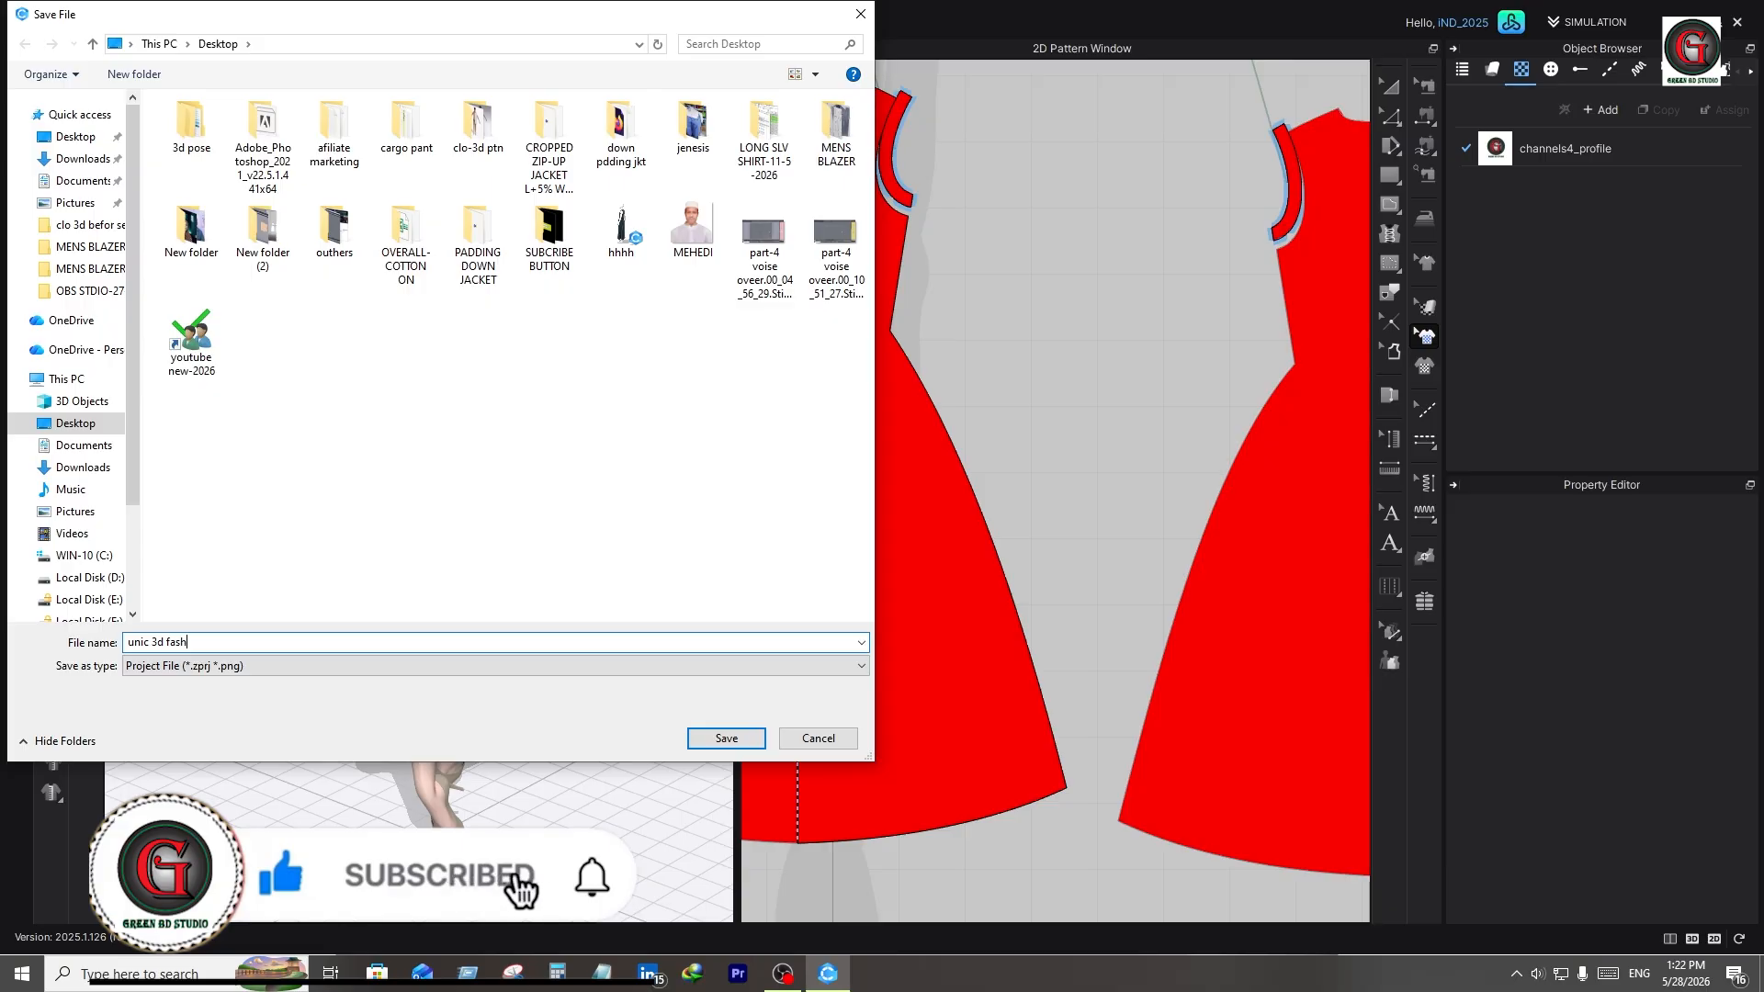
text(ion des)
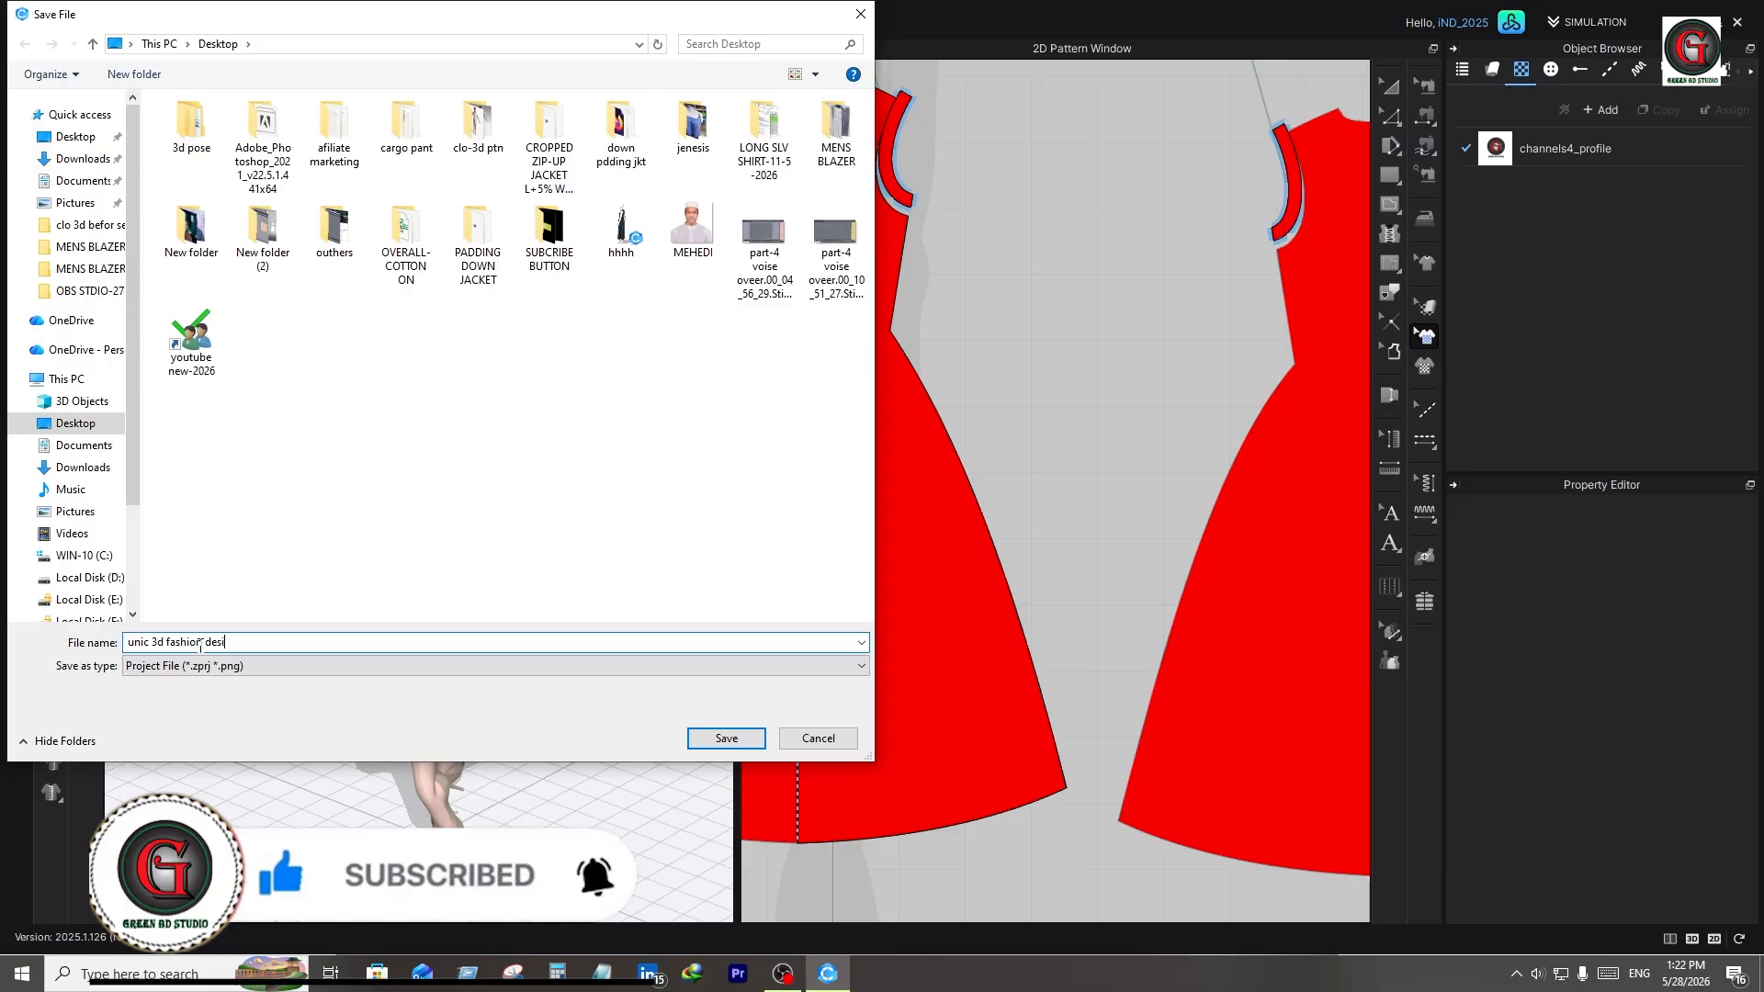
text(i)
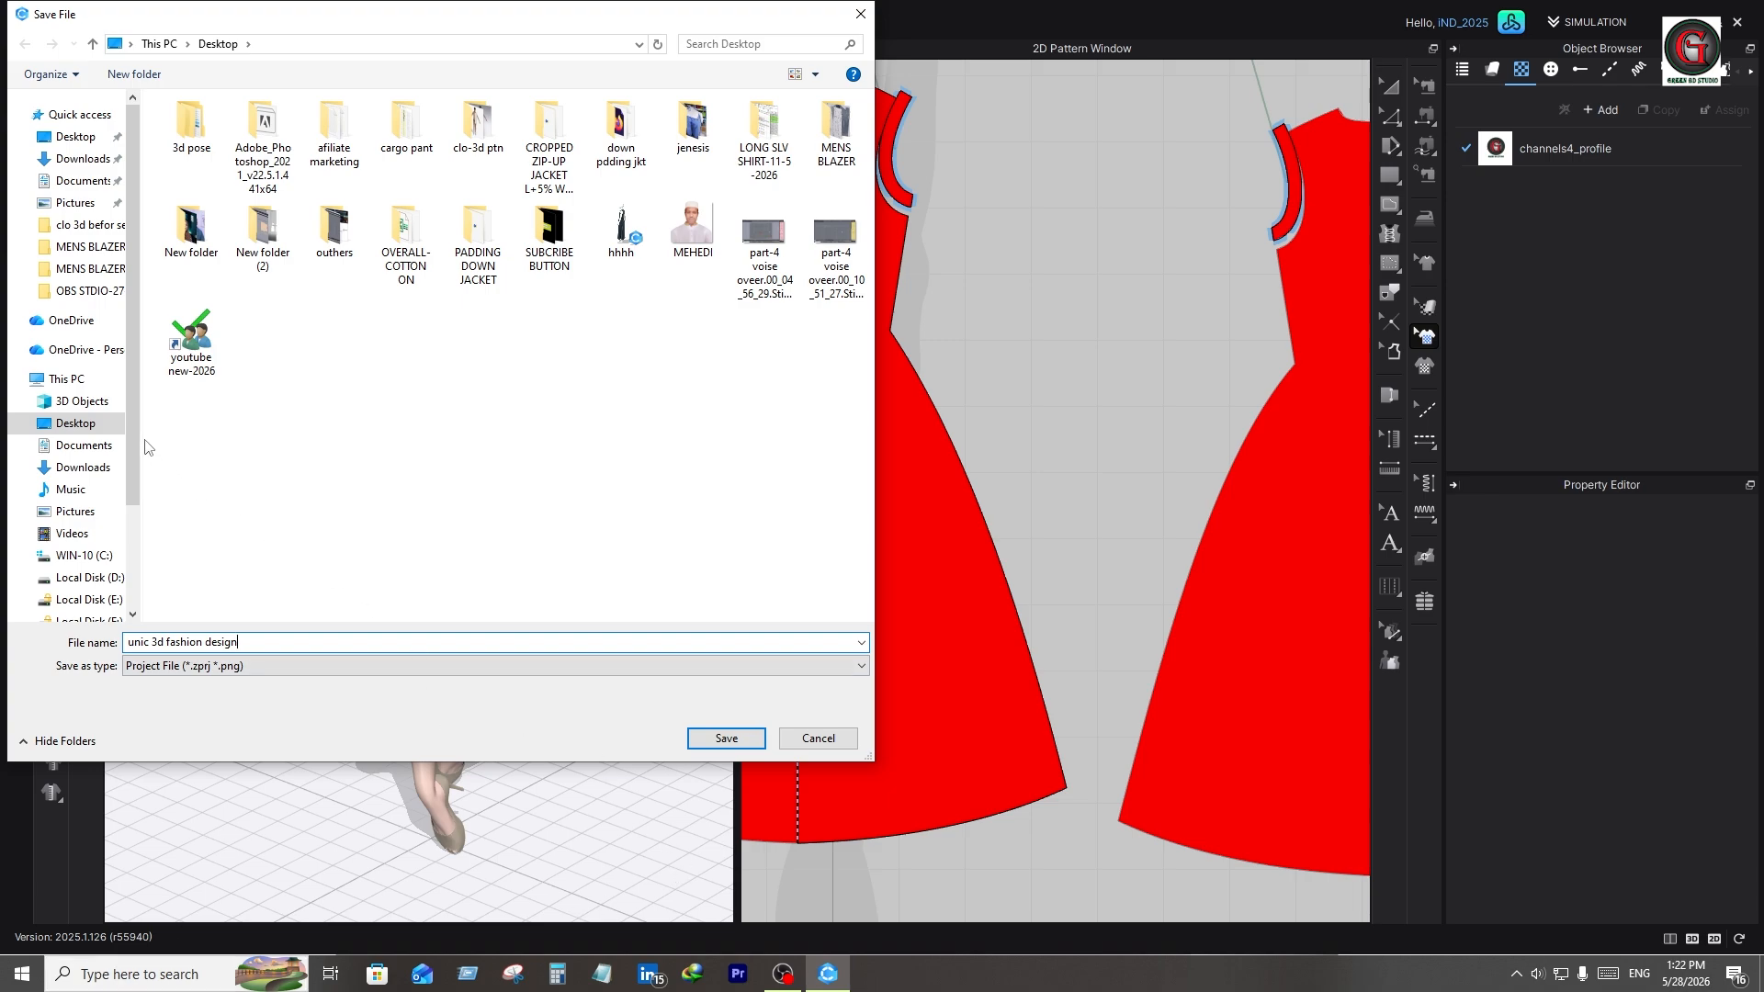
drag(131, 426, 146, 531)
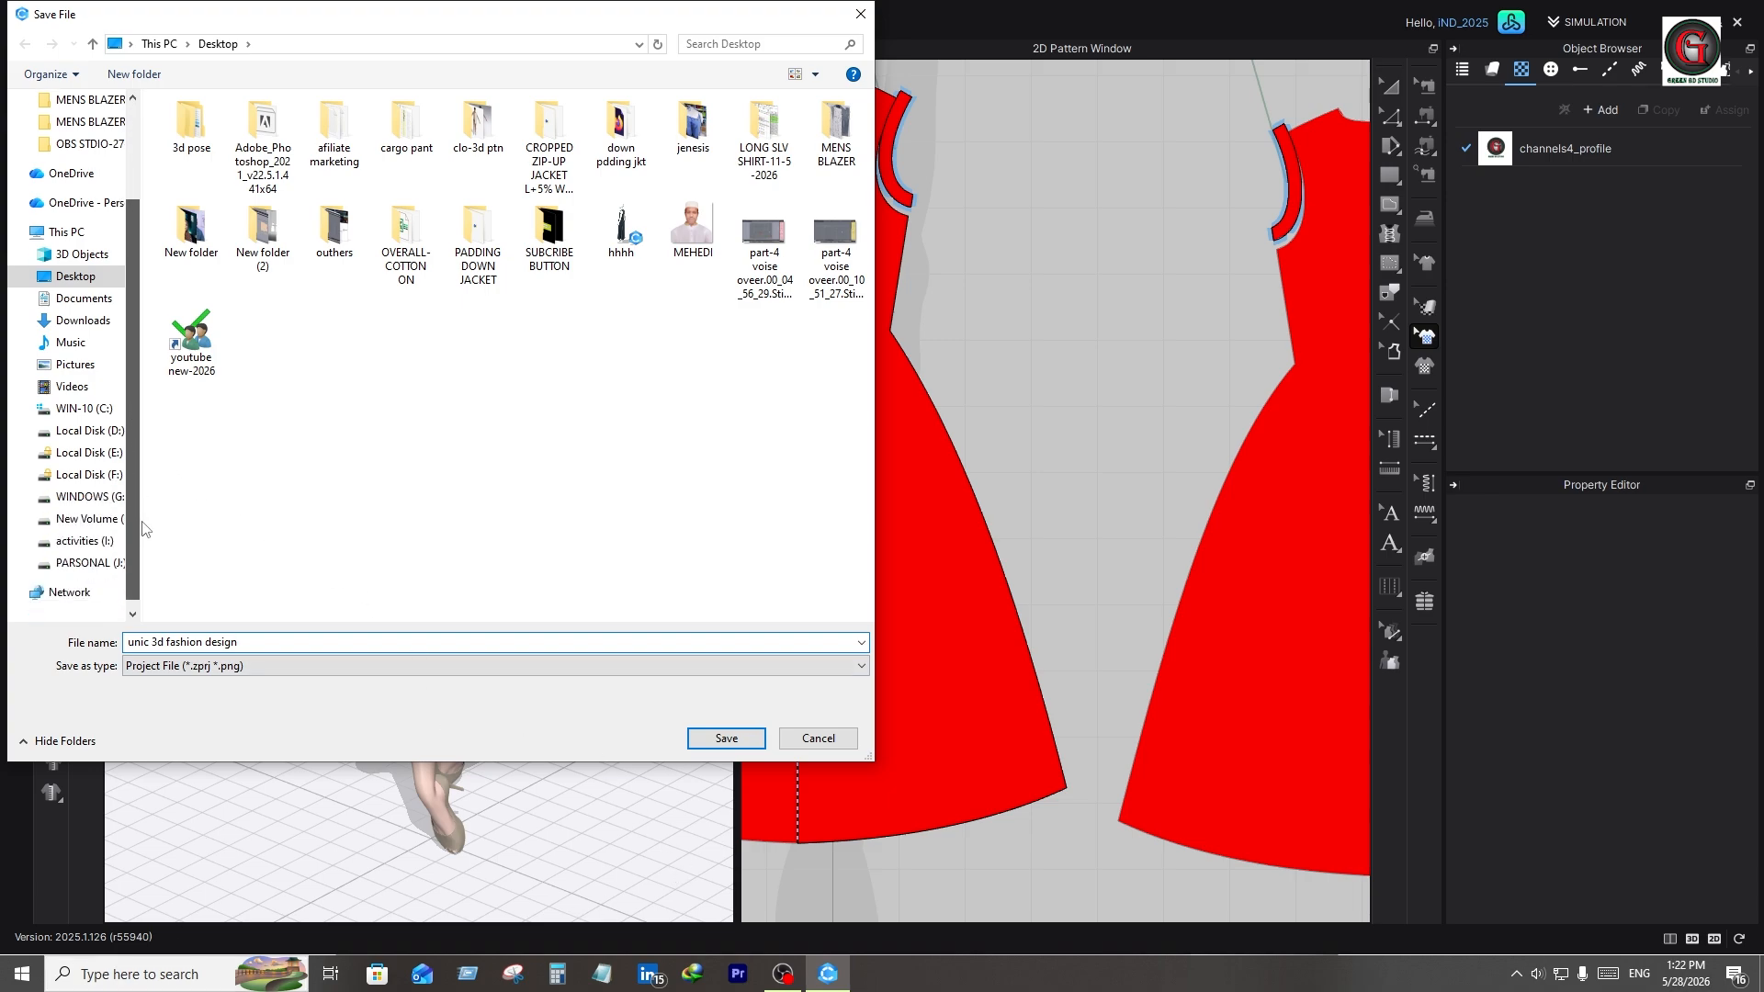
click(91, 545)
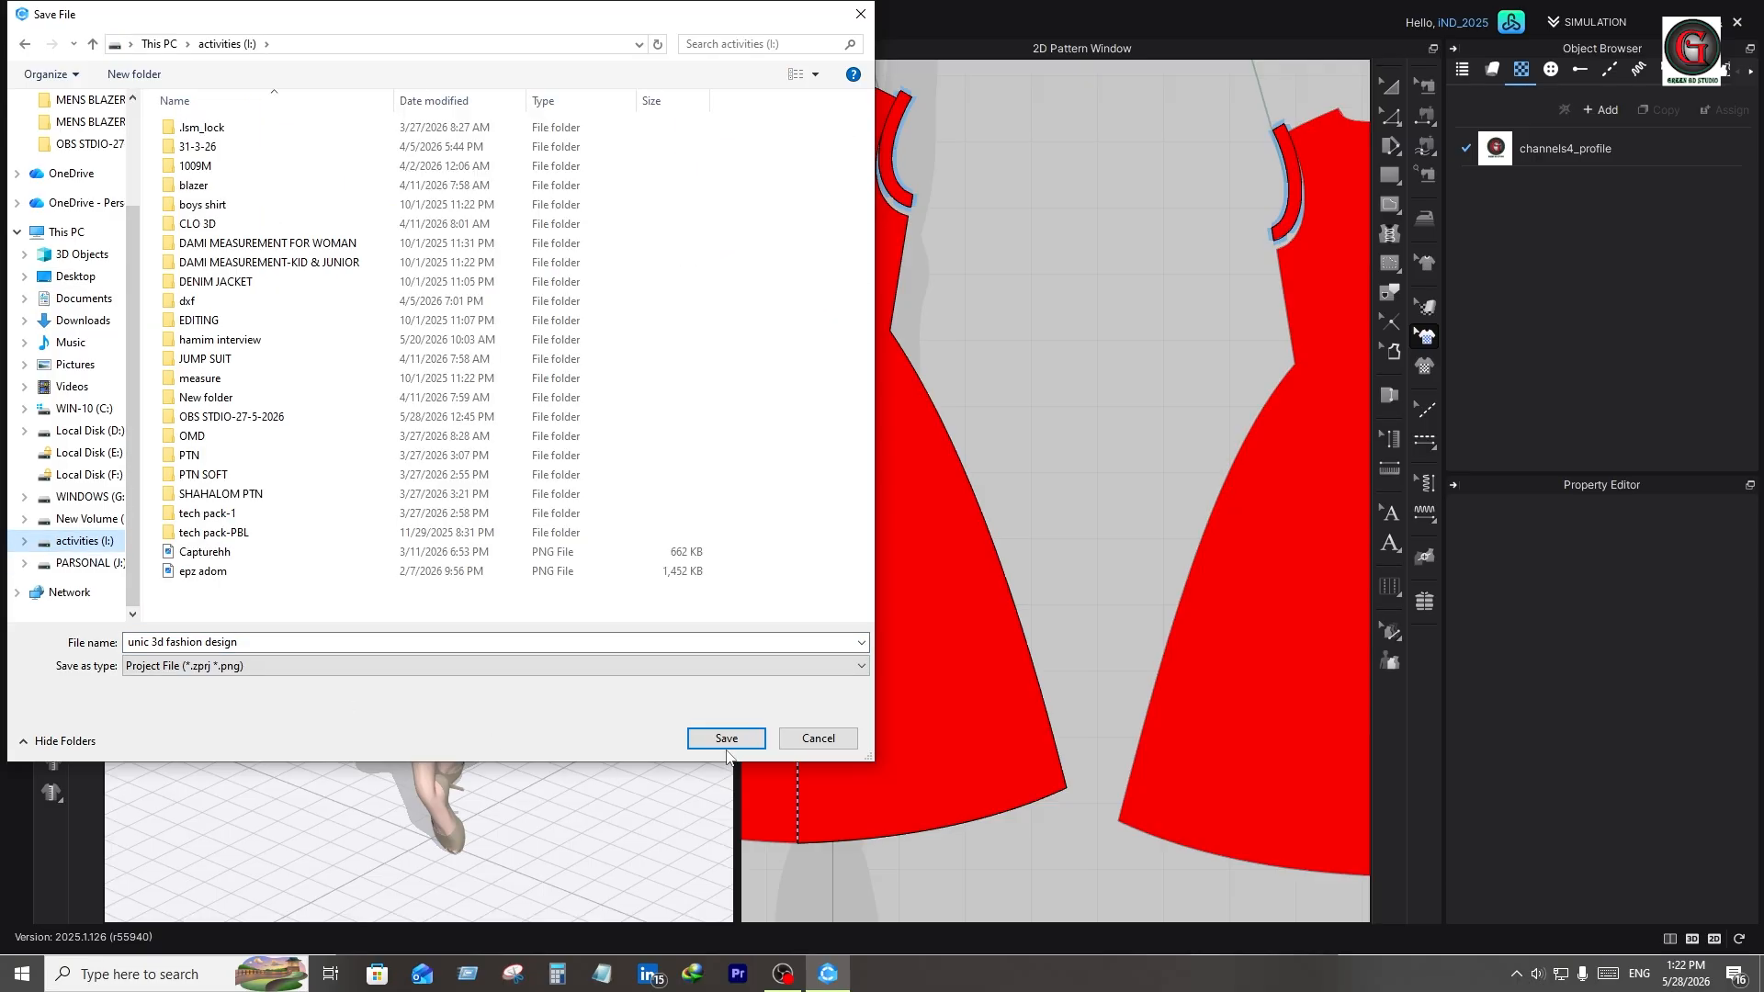
click(726, 739)
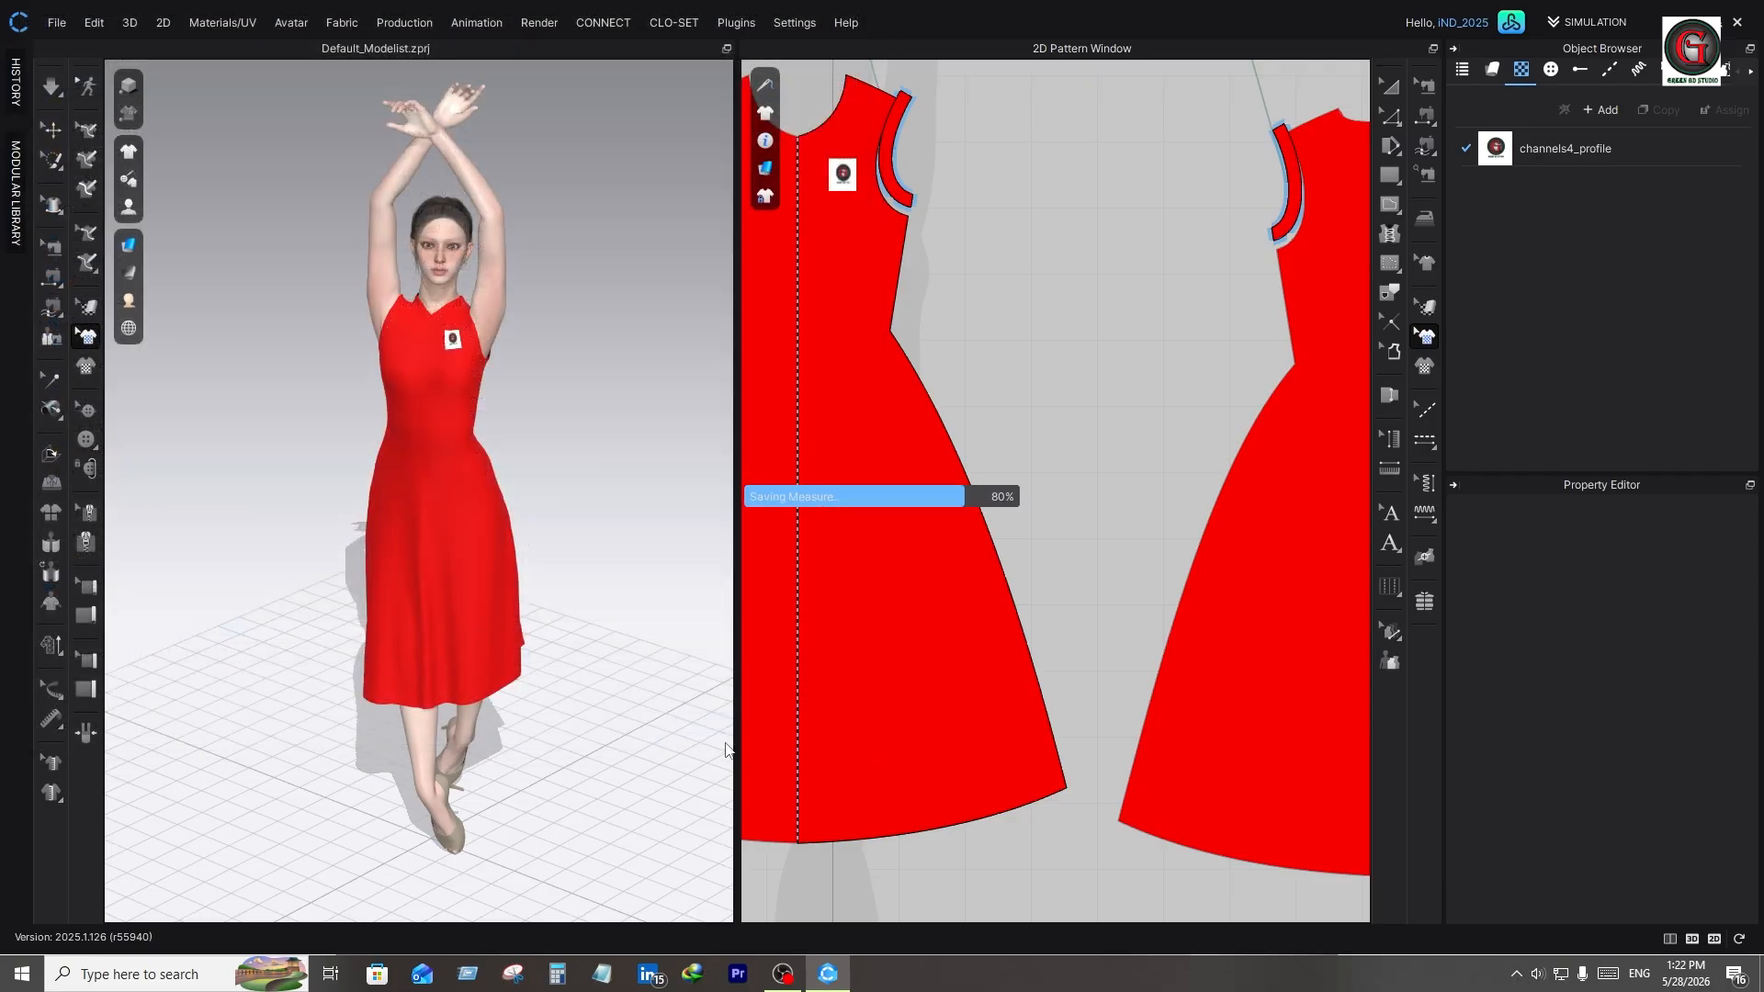